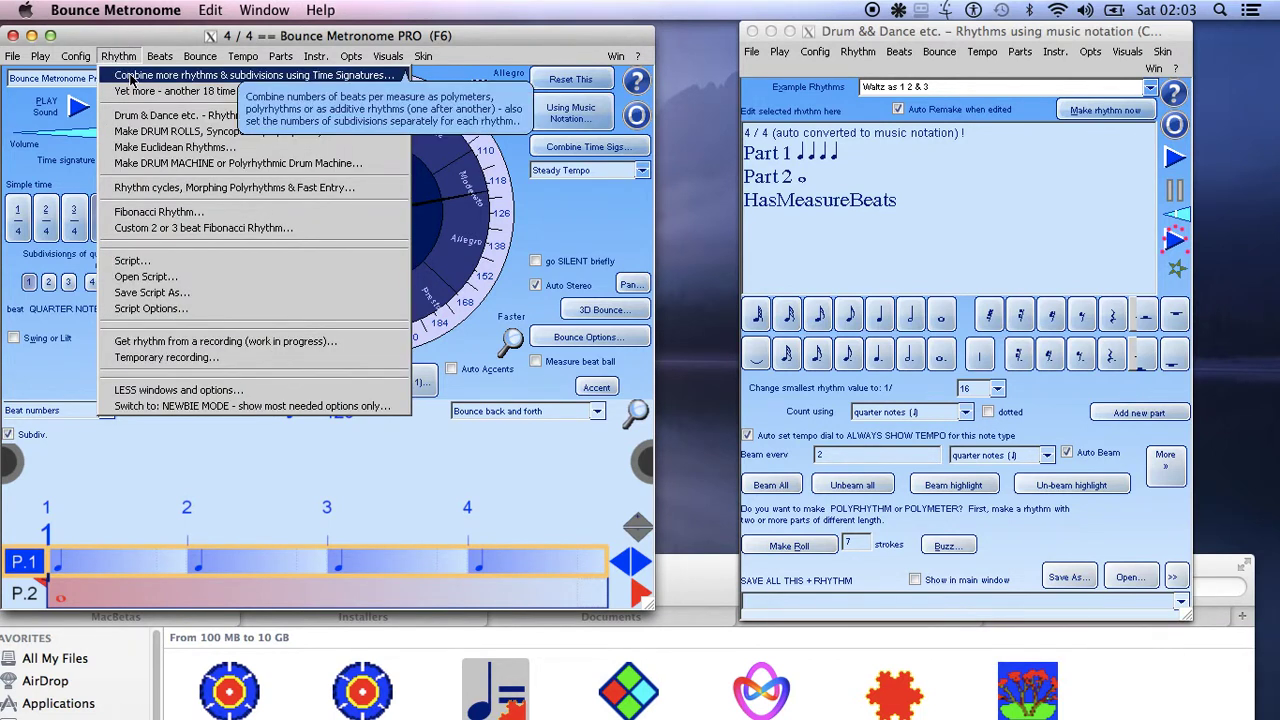
- Open the window for combining rhythms using time signatures and set the first rhythm to 2/4
left_click(130, 76)
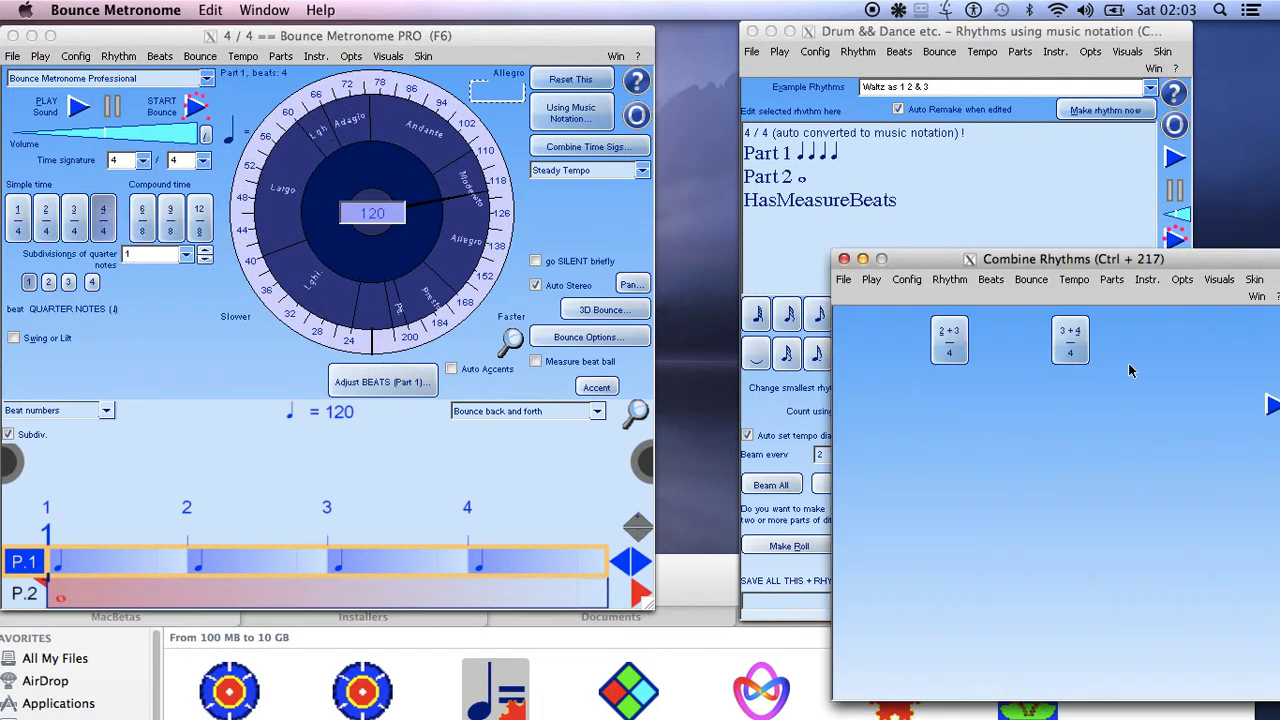
left_click_drag(999, 264, 836, 176)
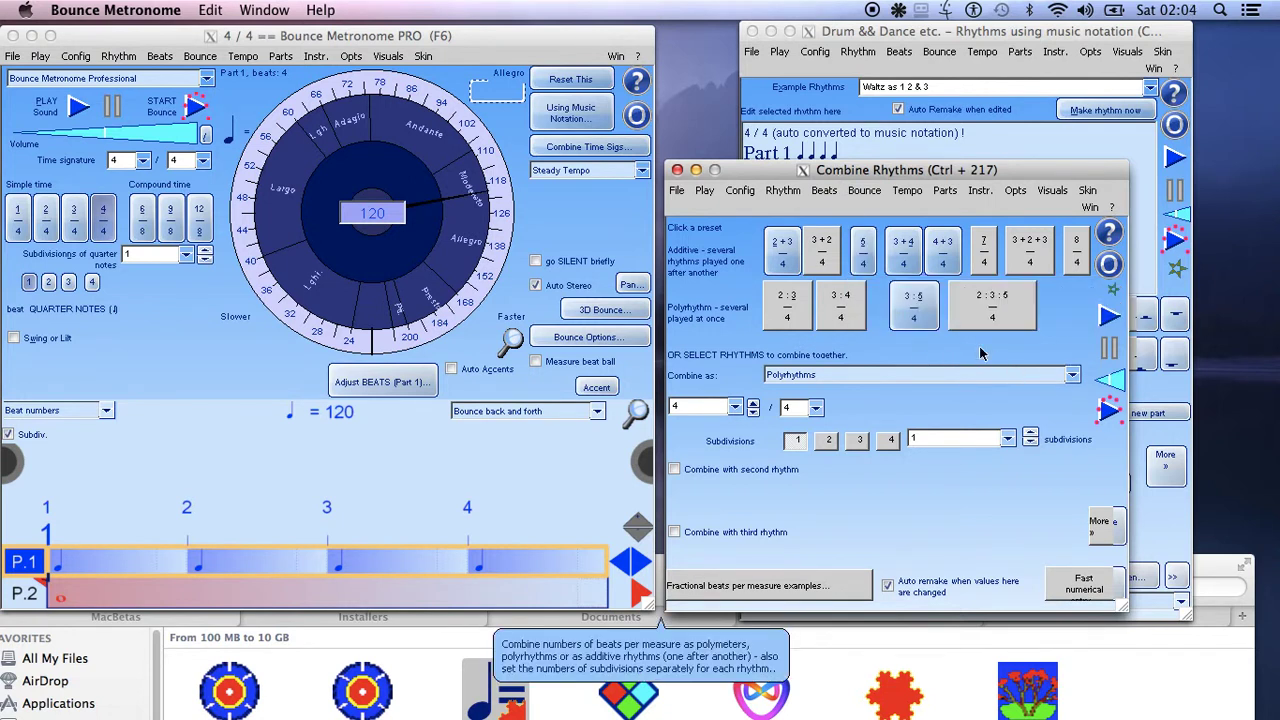
left_click_drag(773, 170, 760, 172)
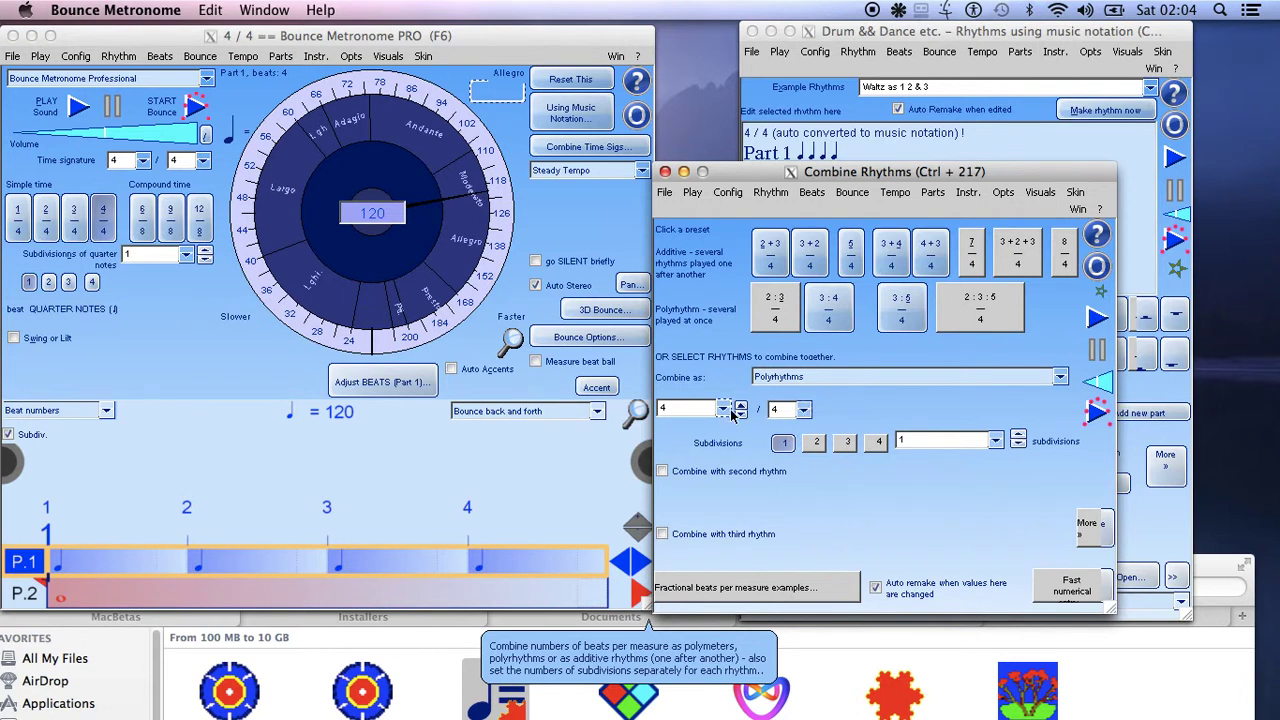
left_click(143, 165)
left_click(125, 193)
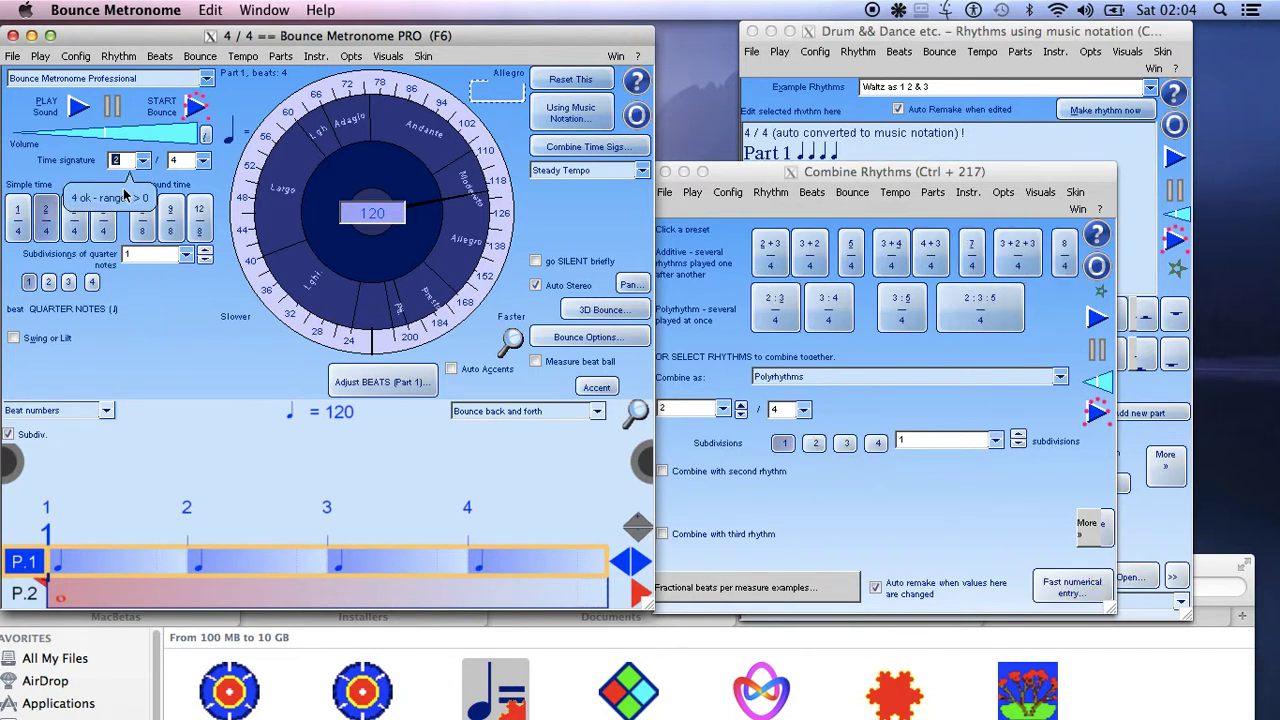
- Combine the rhythms one after another (additive) and add a second measure of 3 beats
left_click(1062, 378)
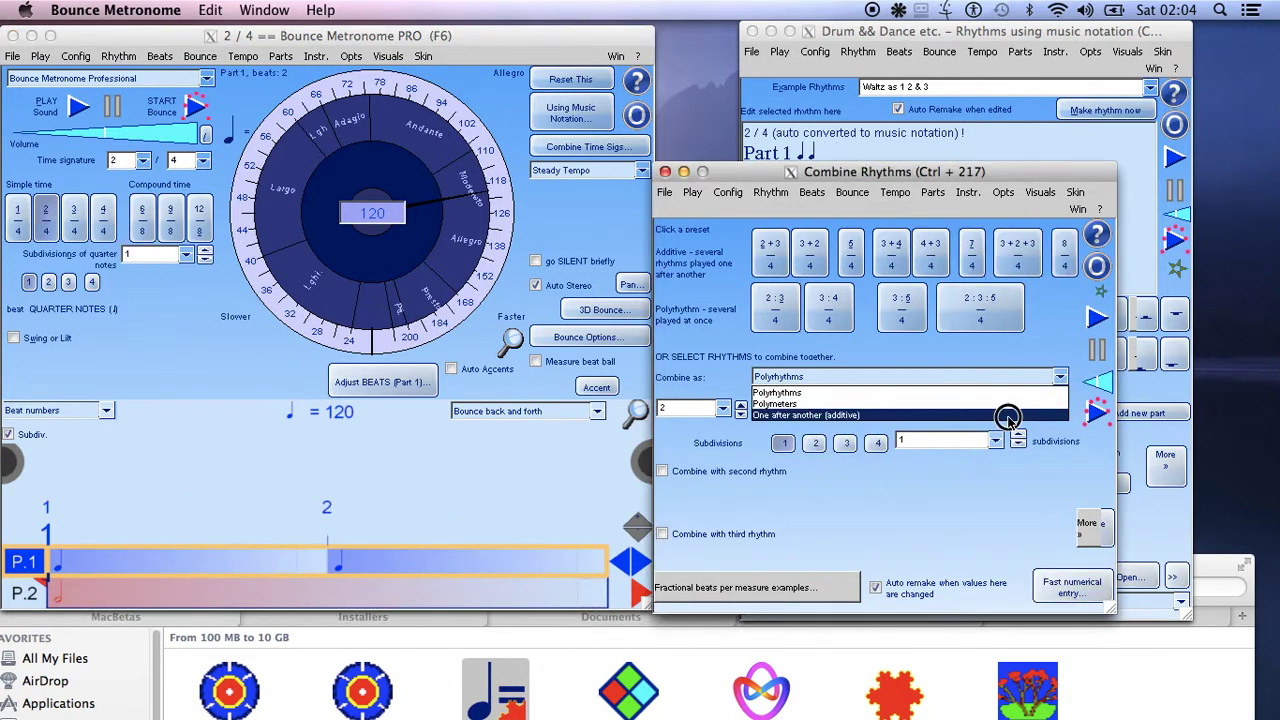
left_click(1008, 416)
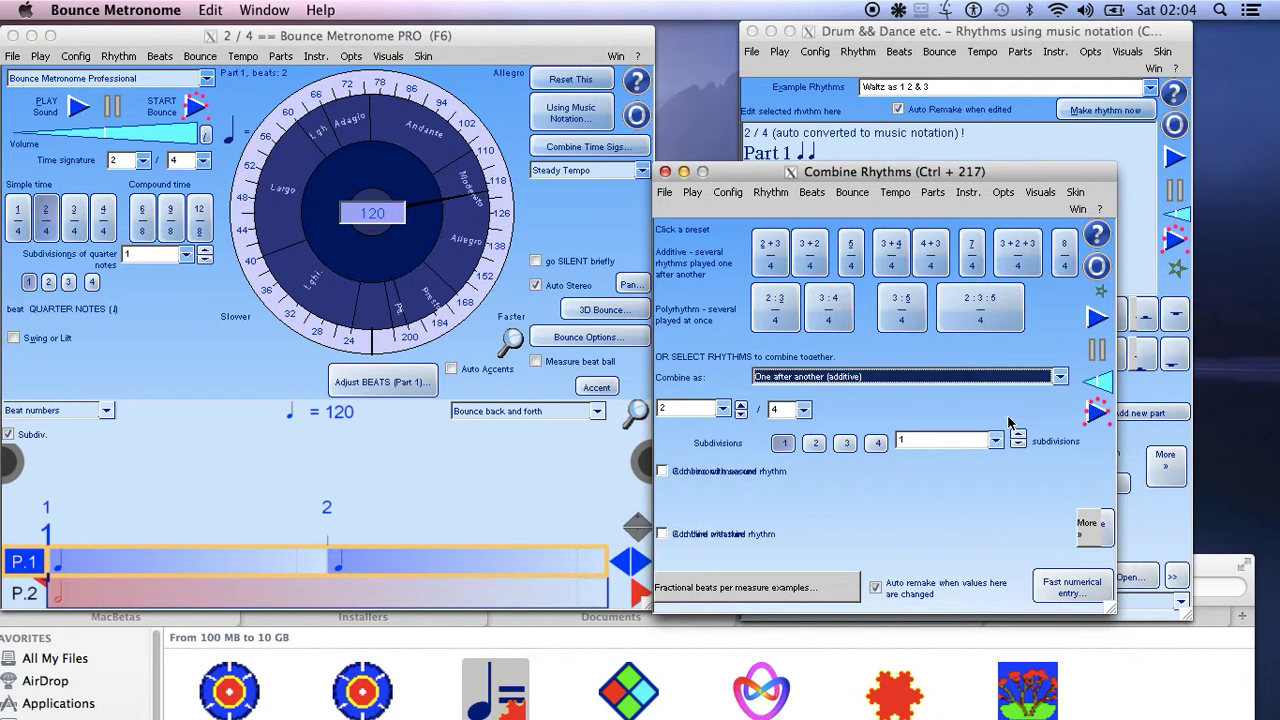
left_click(668, 474)
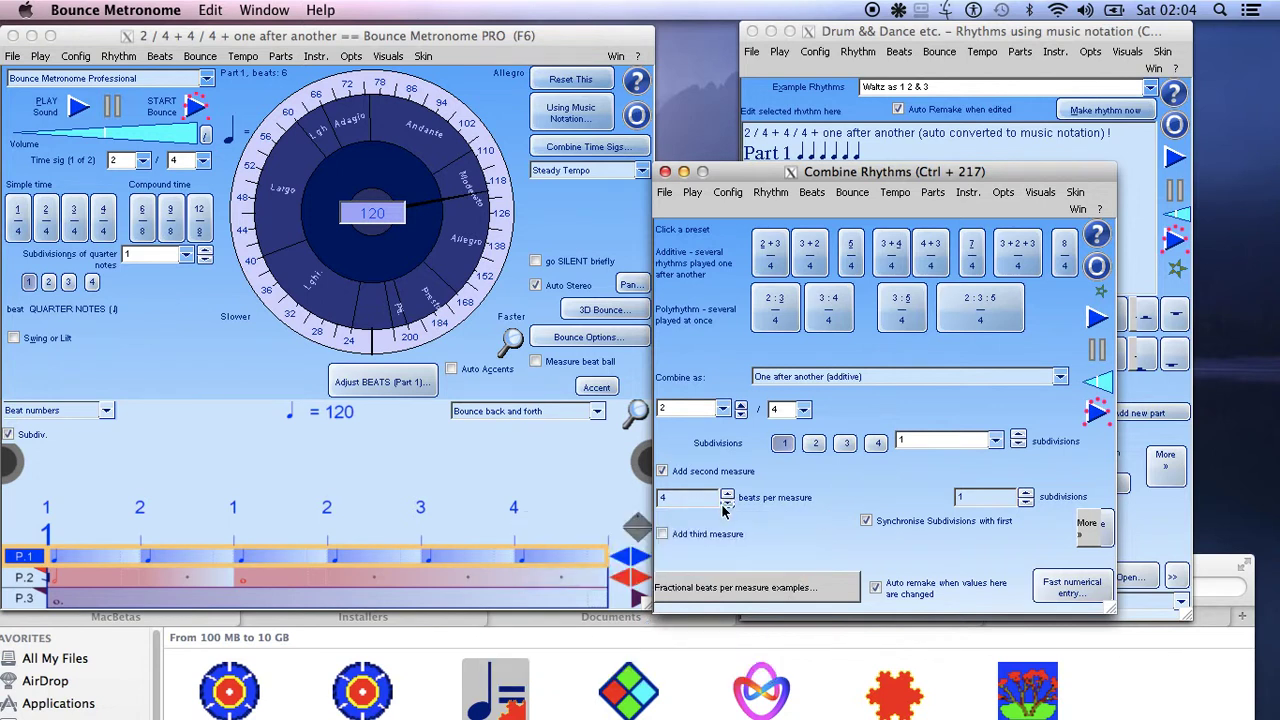
left_click(727, 507)
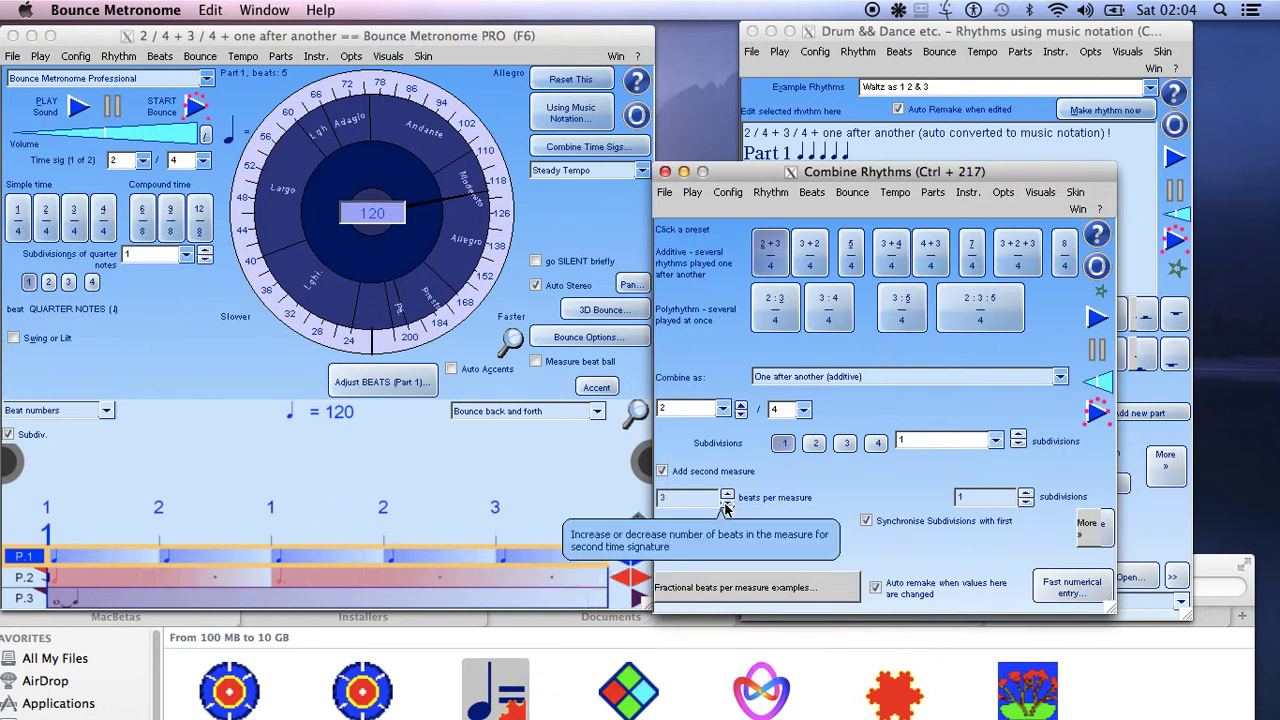
- Move the Combine Rhythms window clear of the notation, and play and stop the additive 2/4 + 3/4 rhythm
left_click_drag(880, 172, 903, 335)
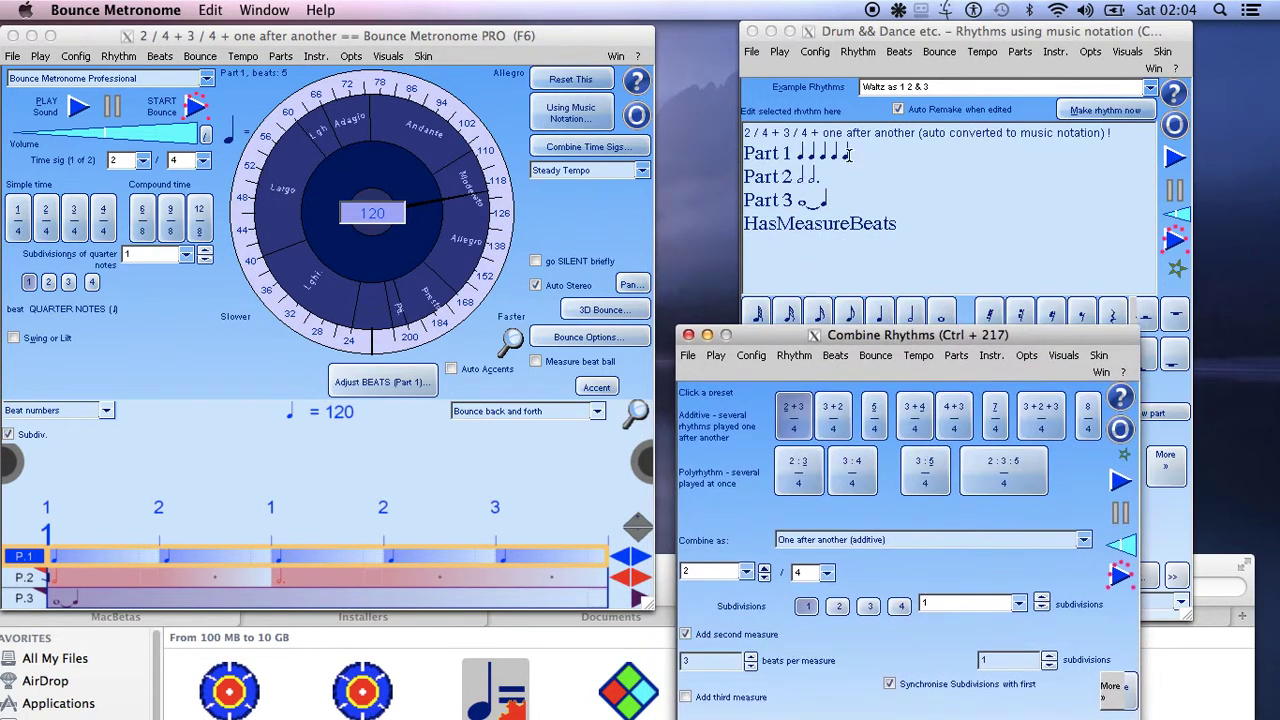
left_click(70, 107)
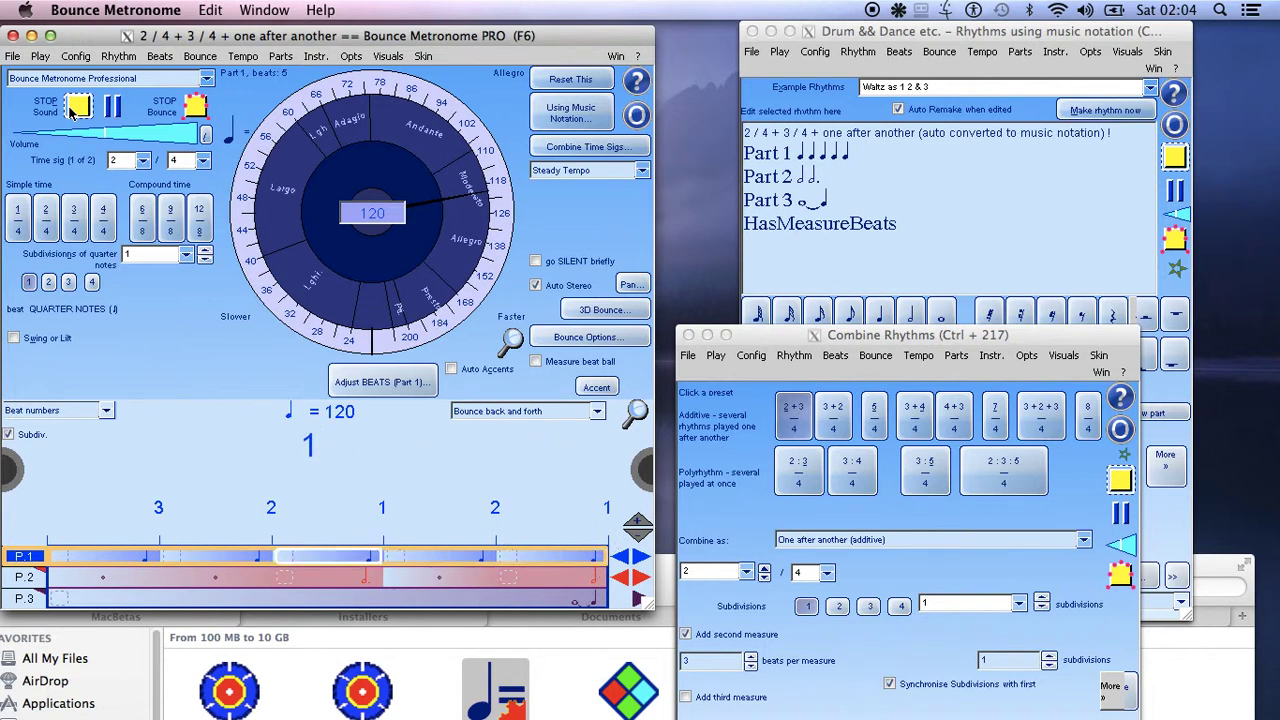
left_click(76, 107)
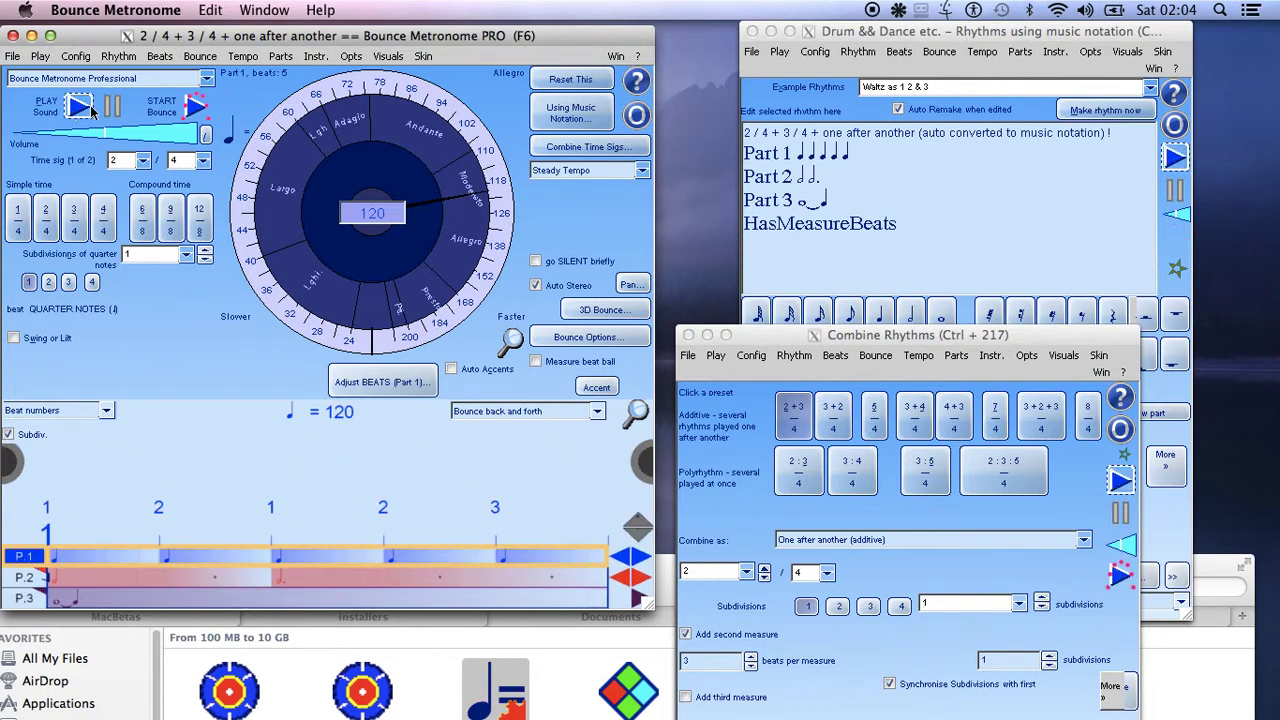
- Expand the Combine Rhythms window through its 4 and 8 time signature layouts to the one for up to 16
left_click(813, 335)
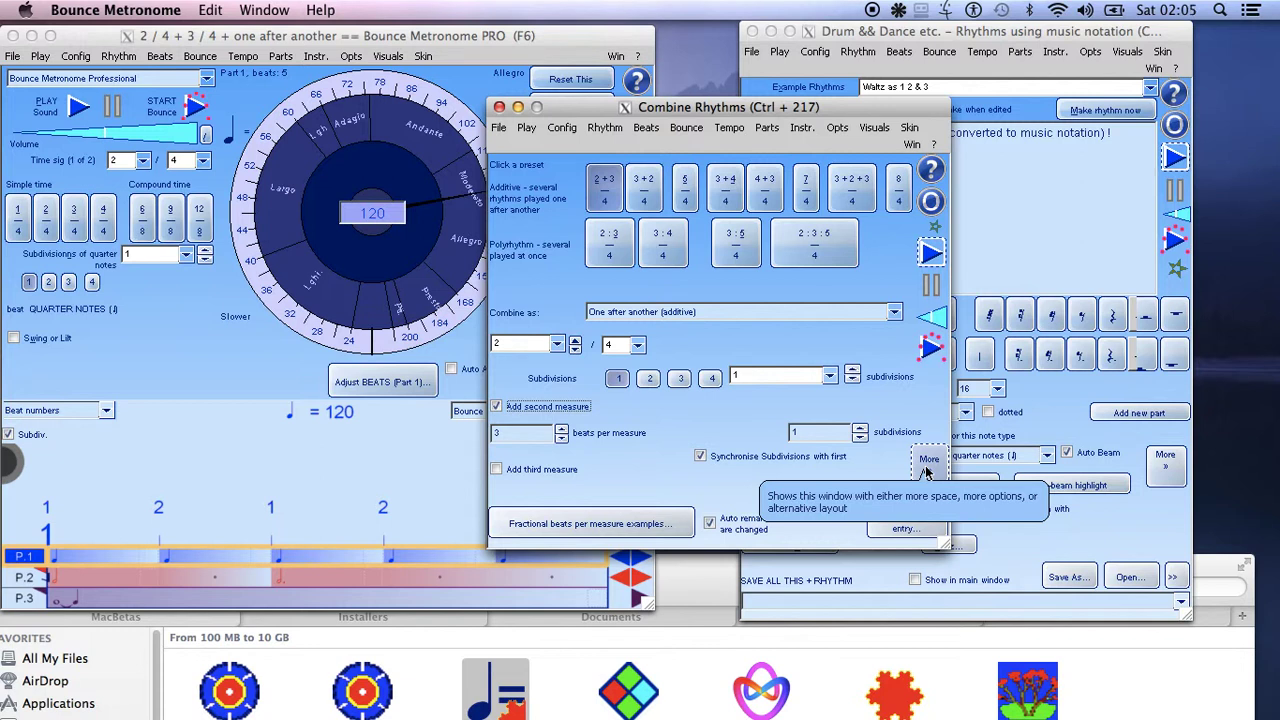
left_click(928, 463)
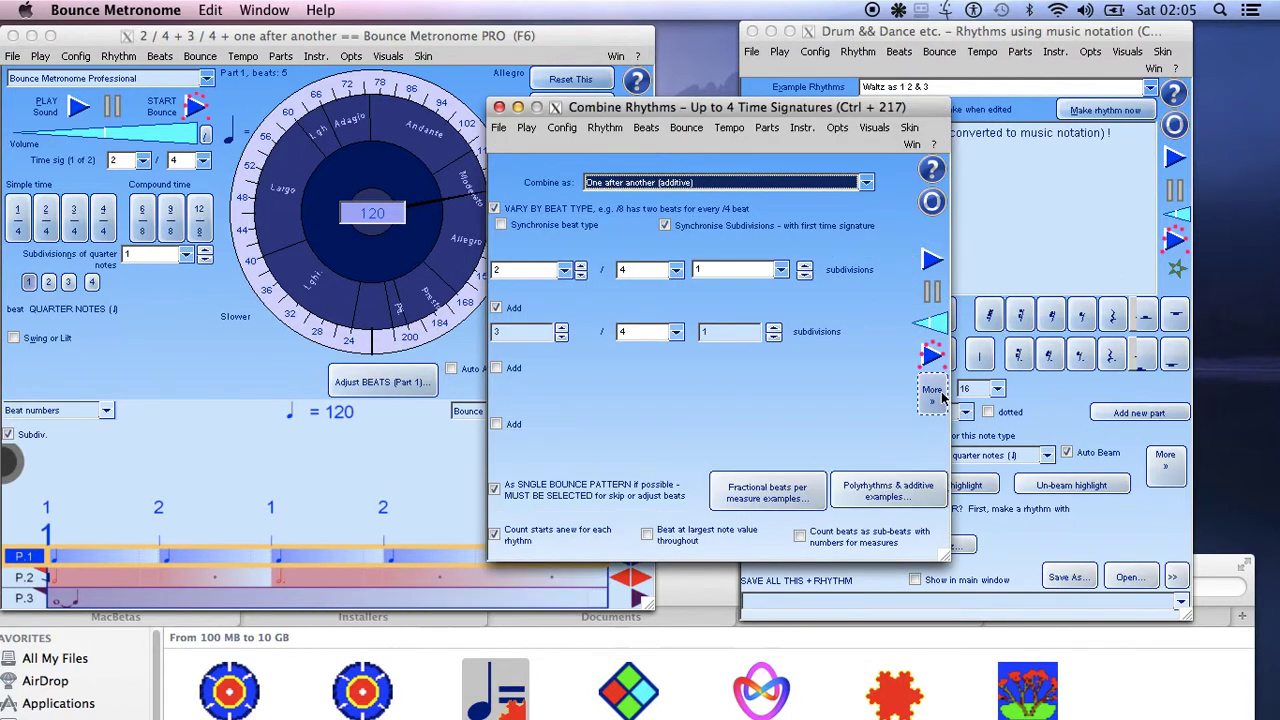
left_click(937, 397)
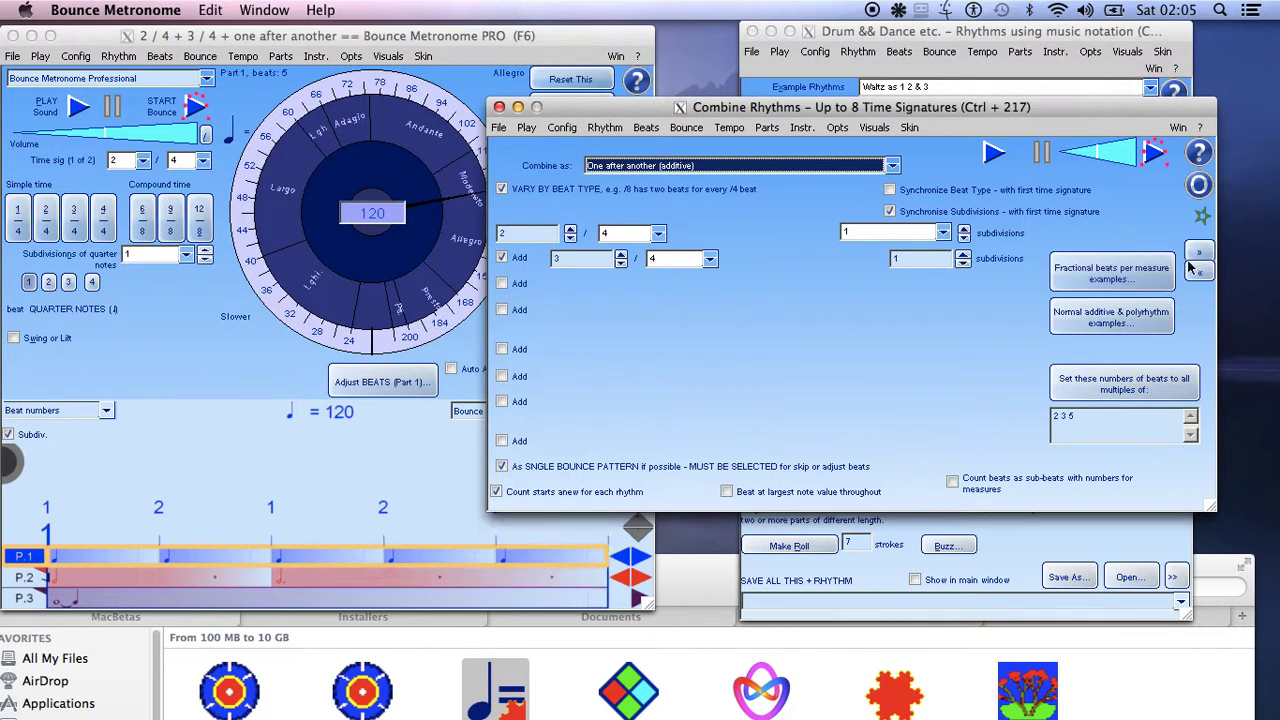
left_click(1199, 266)
left_click(1176, 265)
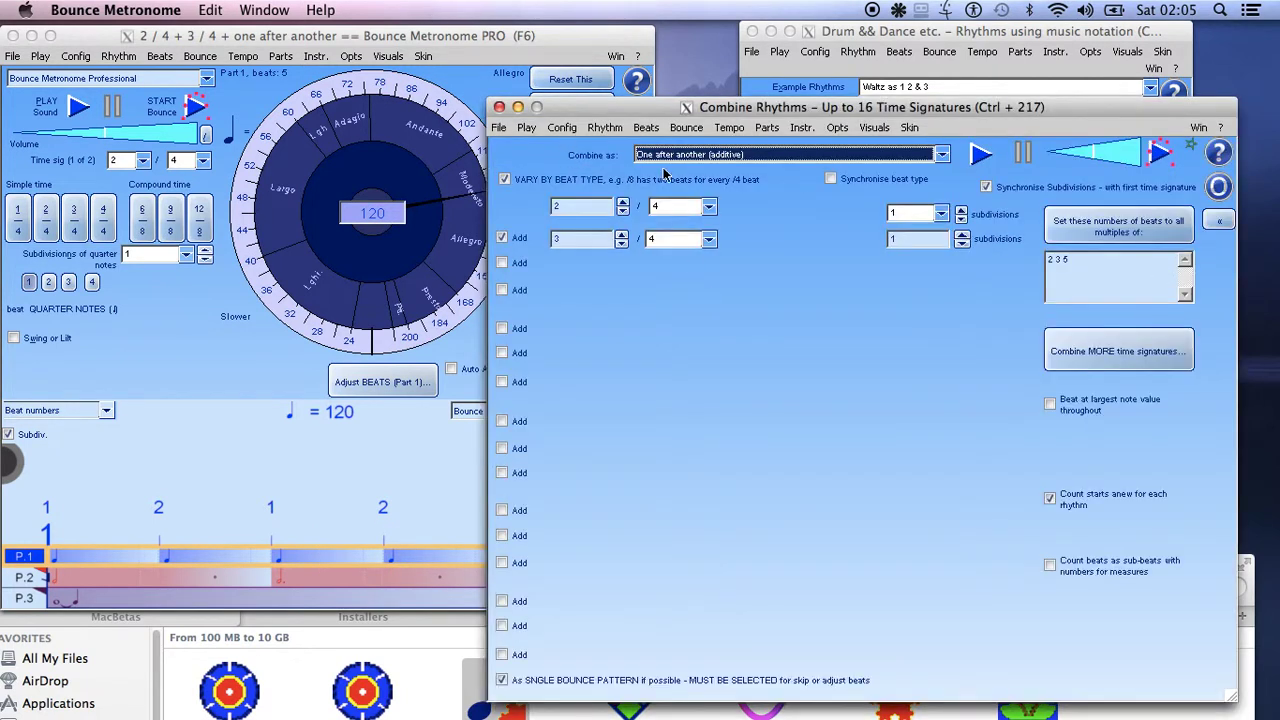
- View the extra window for another 18 time signatures and close it
left_click(626, 133)
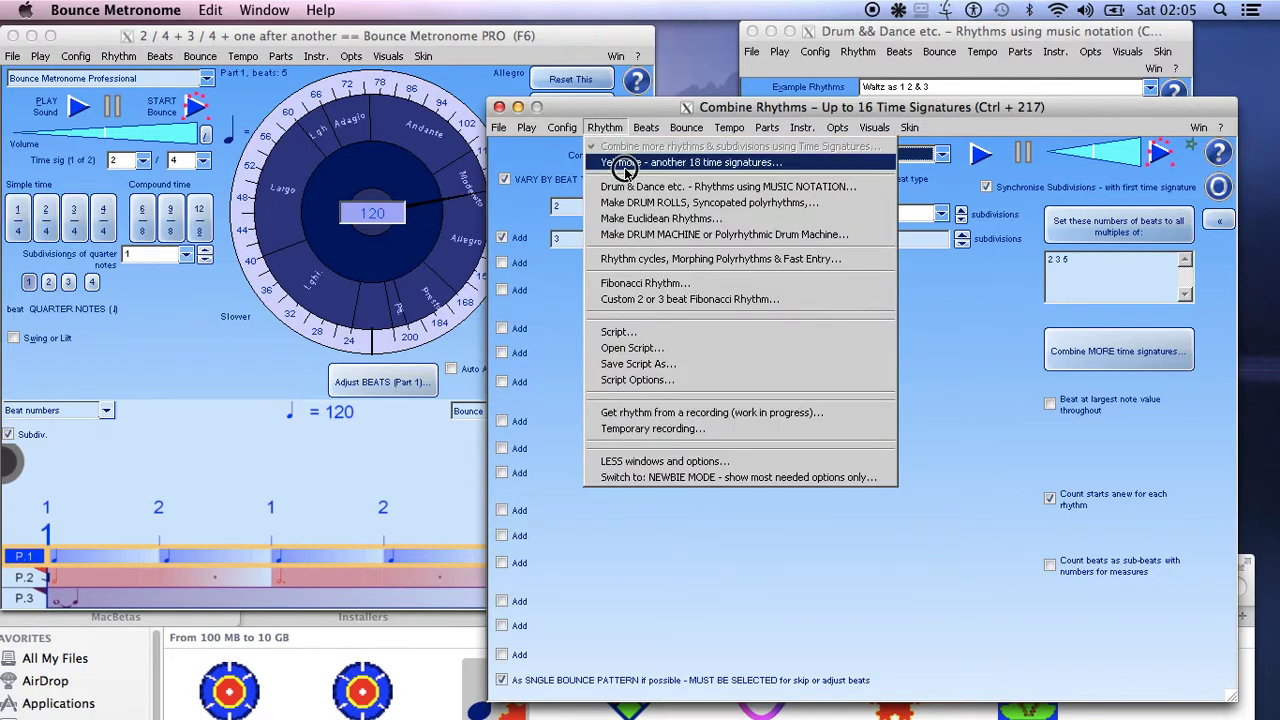
left_click(626, 175)
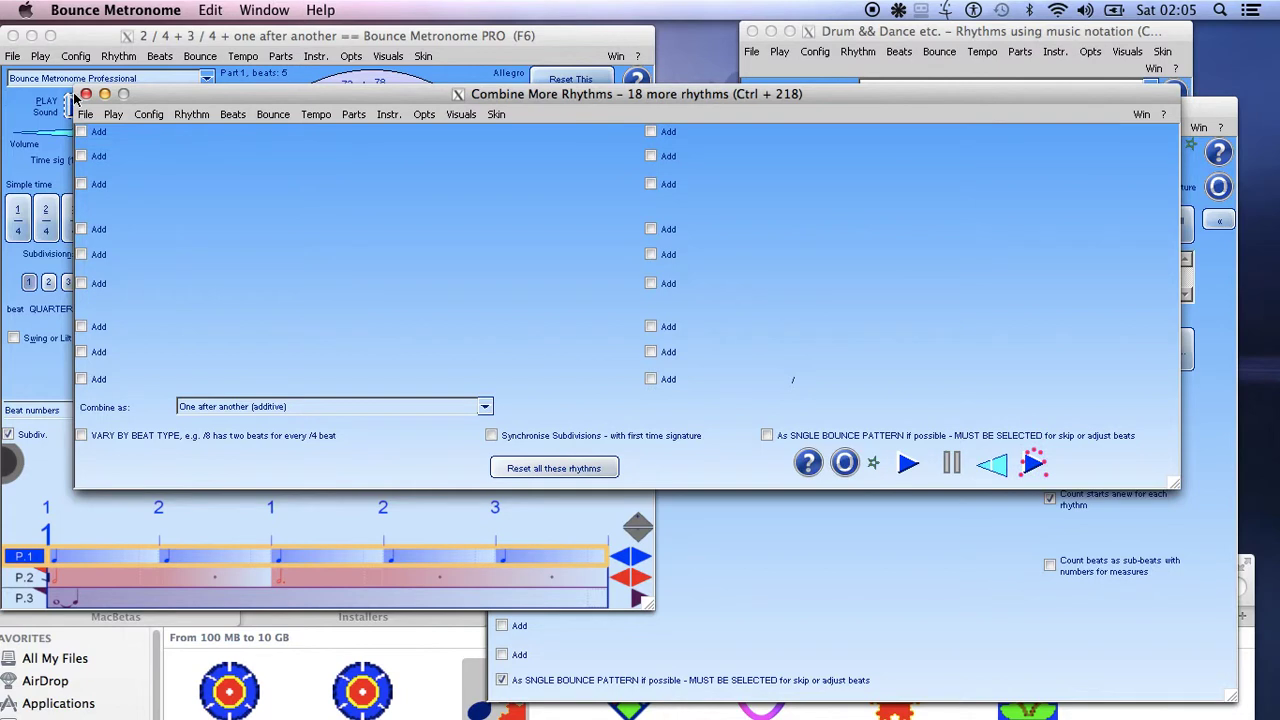
left_click(86, 94)
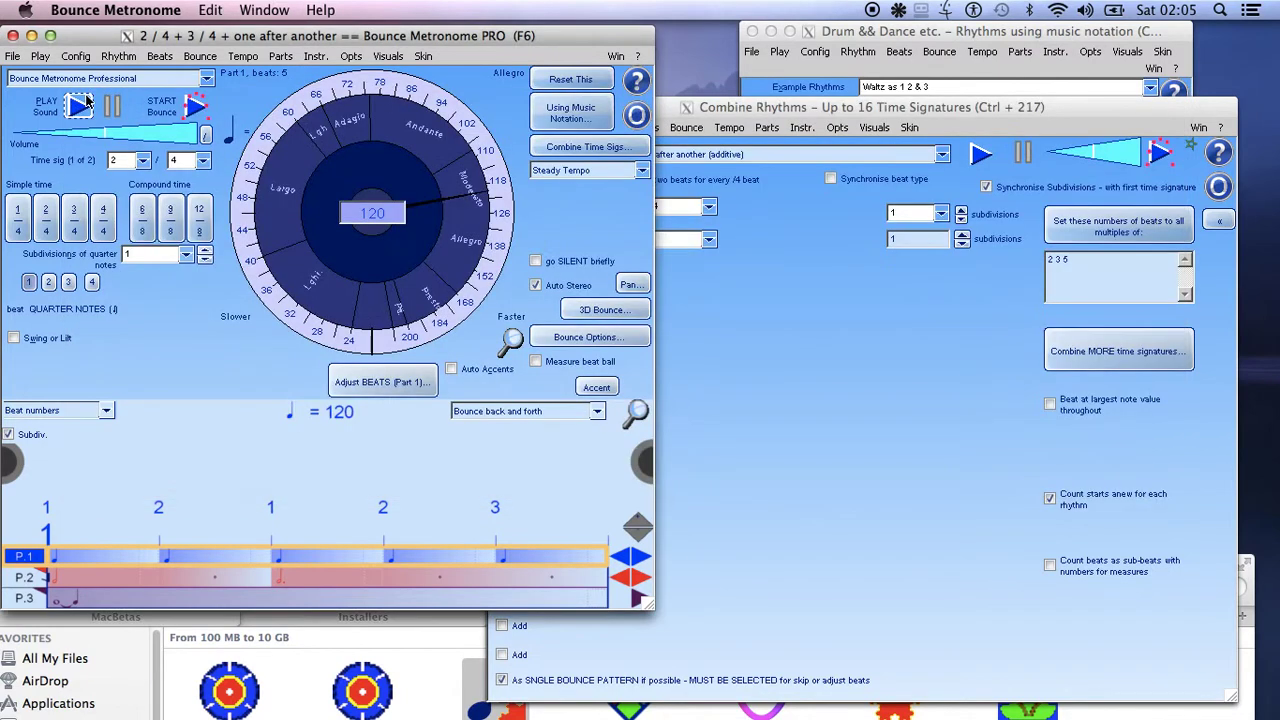
- Reduce the Combine Rhythms window to its basic layout with the presets
left_click(924, 413)
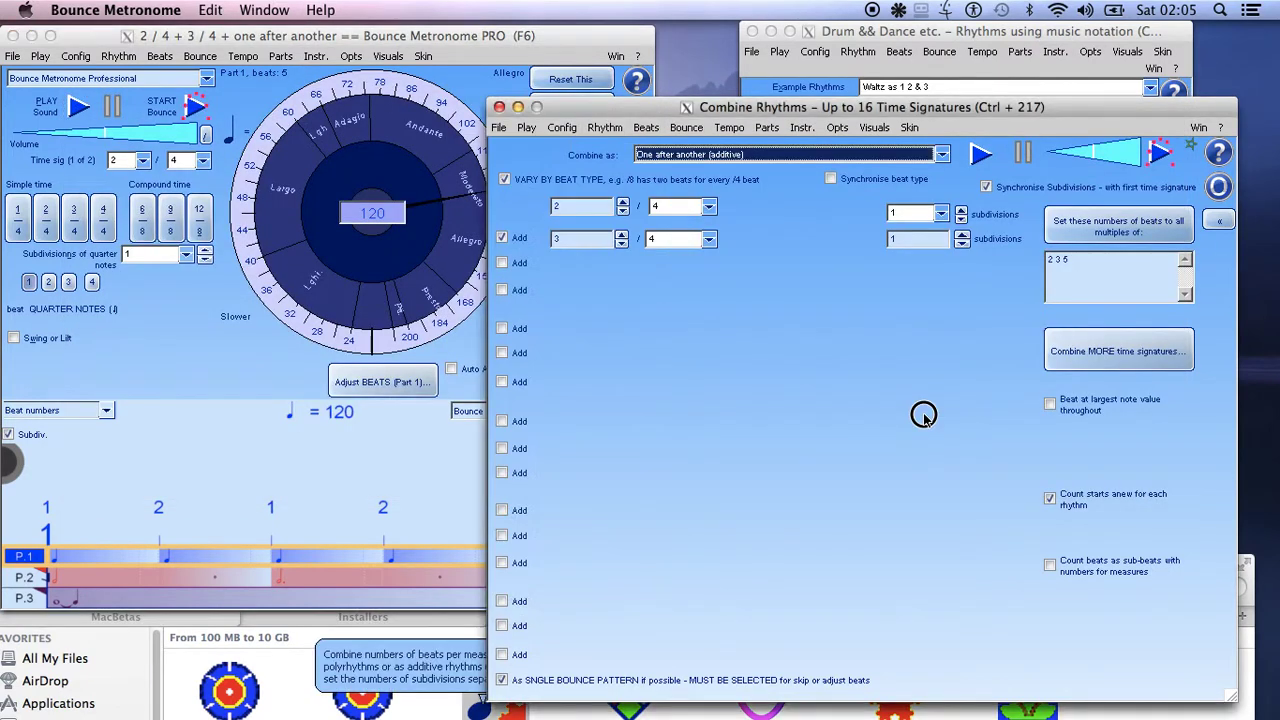
left_click(1214, 222)
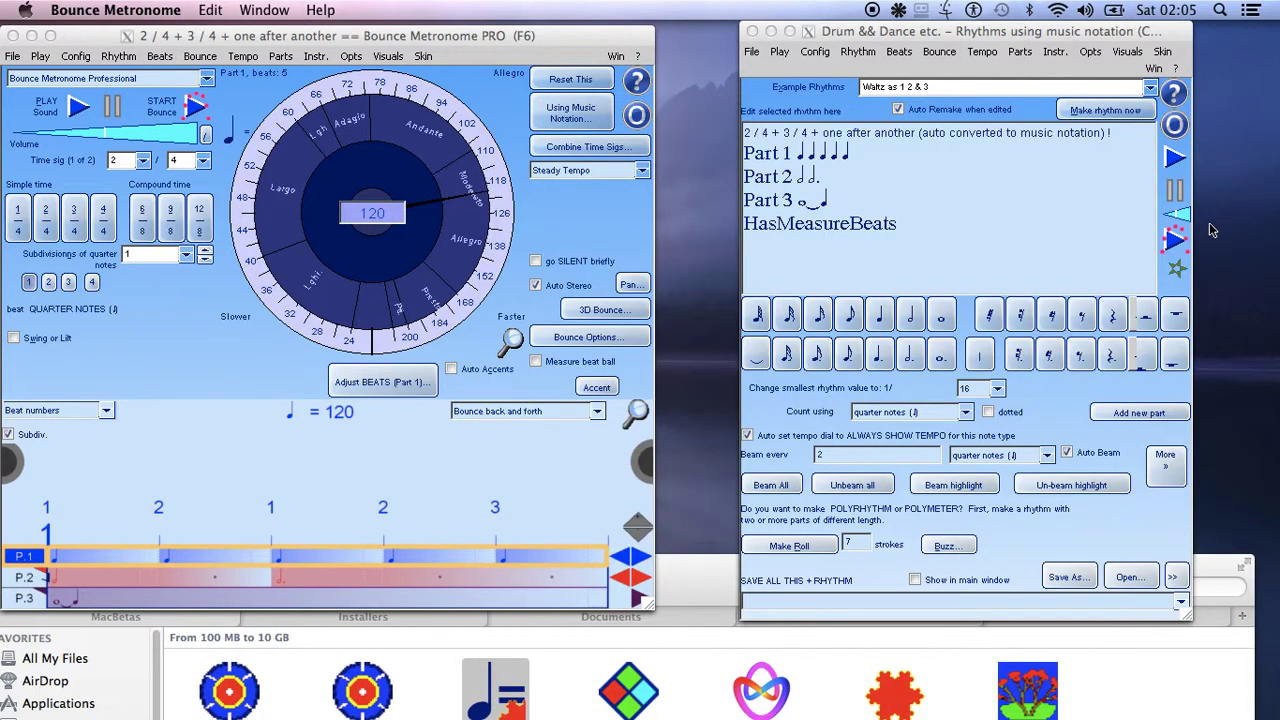
left_click(1210, 230)
left_click(1202, 277)
left_click(1202, 277)
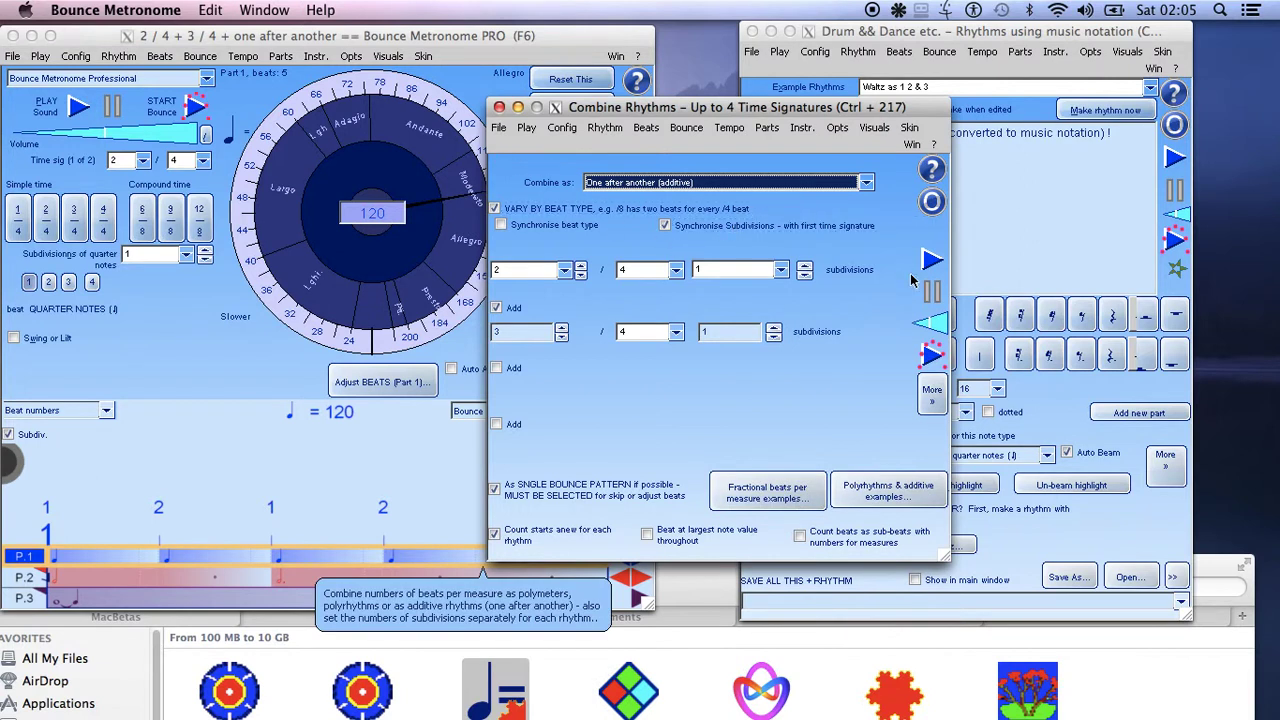
left_click(872, 490)
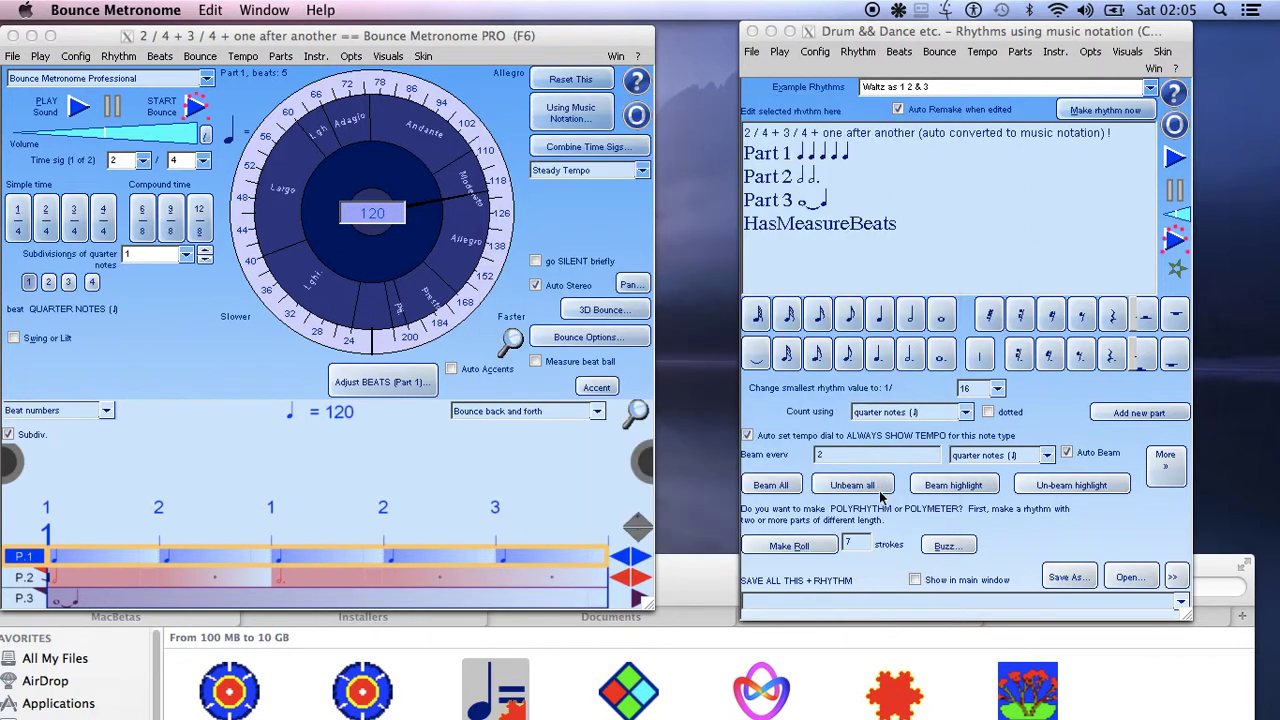
- Apply the additive 3+2+3 over 4 preset and check the available ways of combining rhythms
left_click(851, 196)
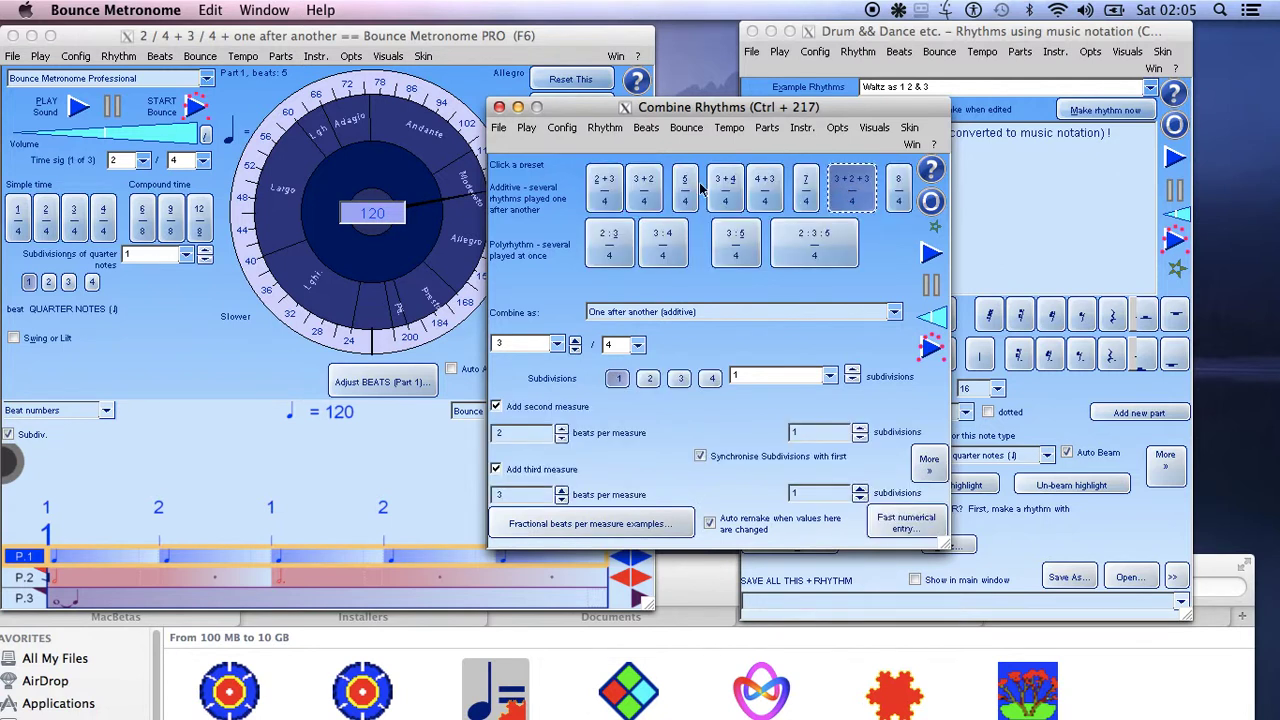
left_click_drag(667, 114, 812, 122)
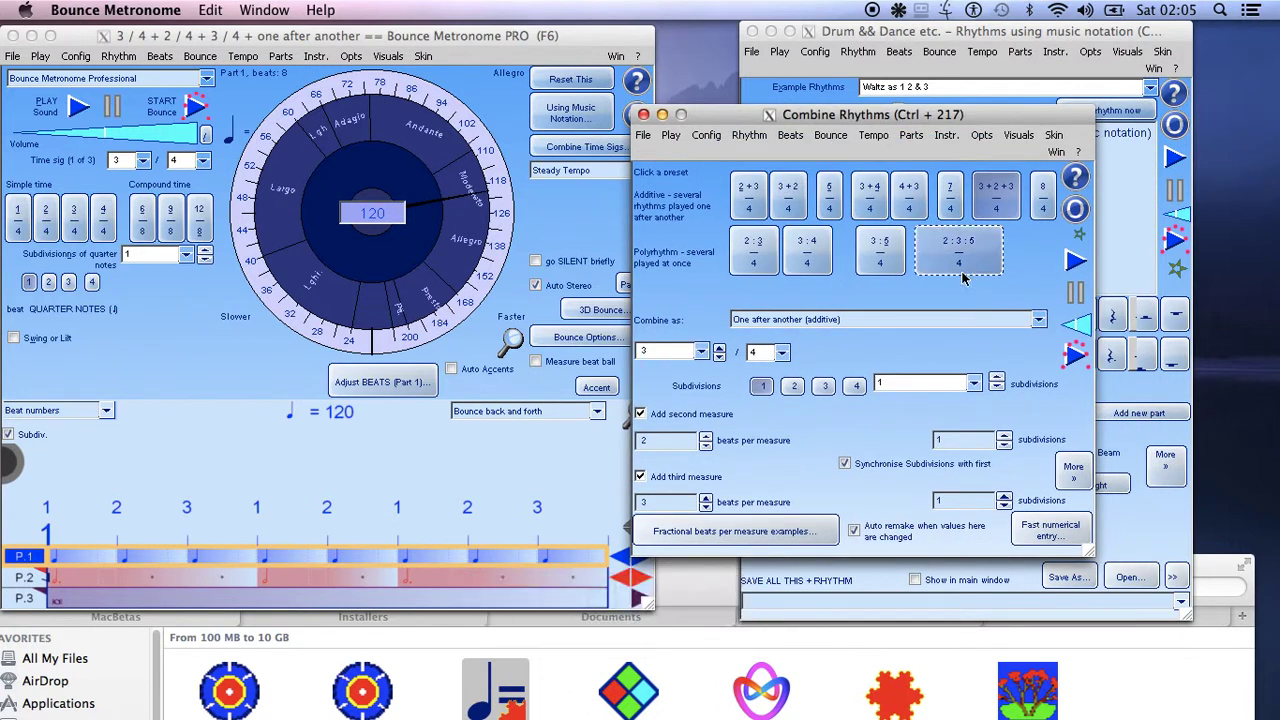
left_click(1040, 320)
left_click(1040, 320)
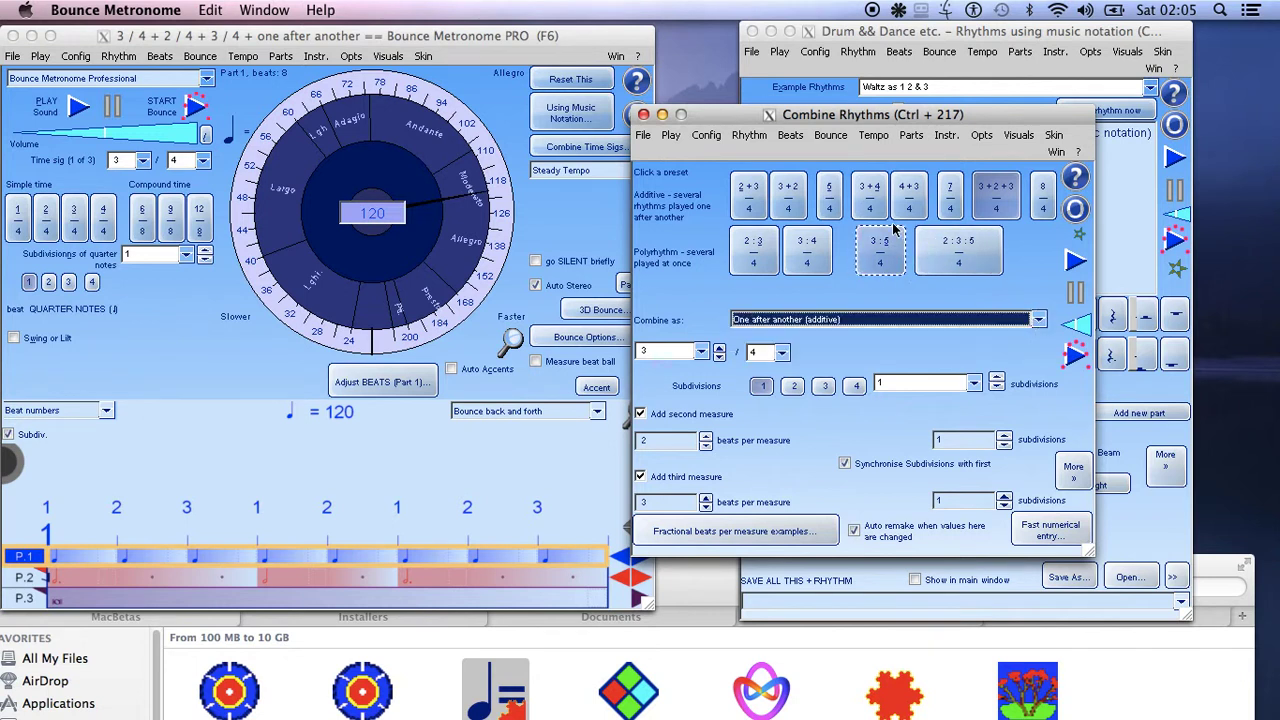
- Apply the additive 3+4 over 4 preset and change its combination type to Polyrhythms
left_click(869, 204)
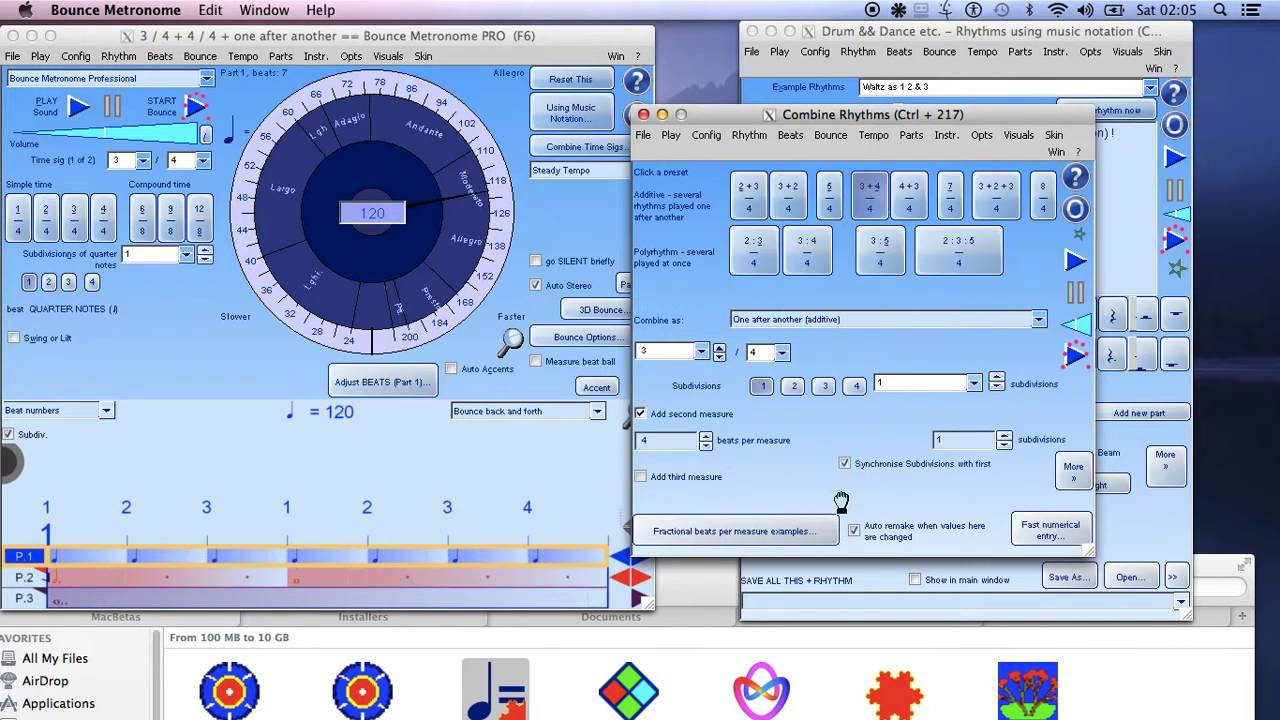
left_click_drag(848, 120, 725, 200)
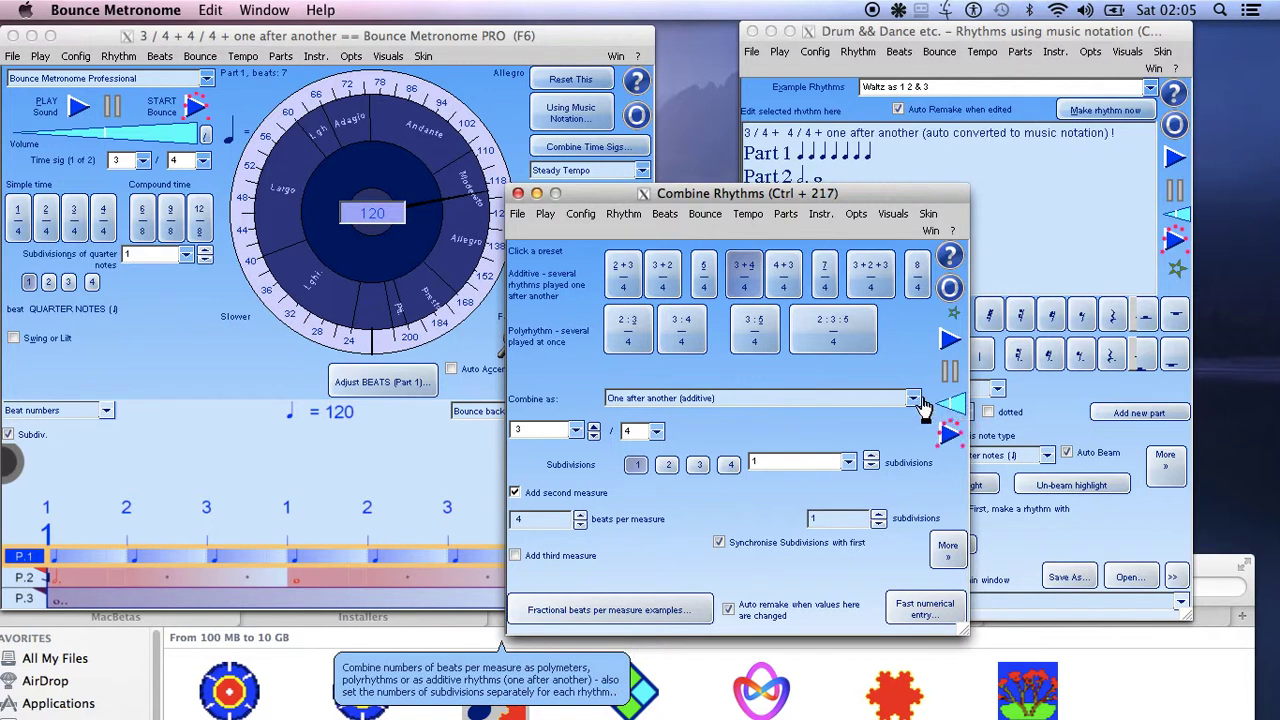
left_click(915, 399)
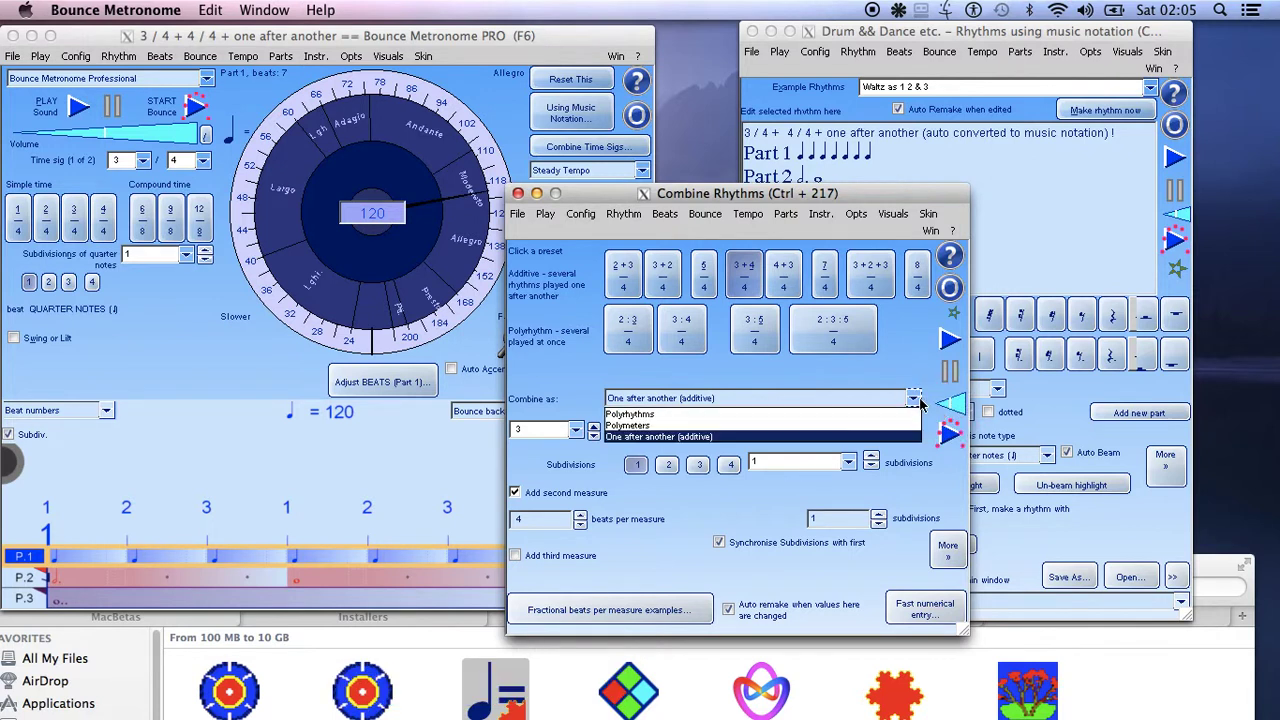
left_click(818, 415)
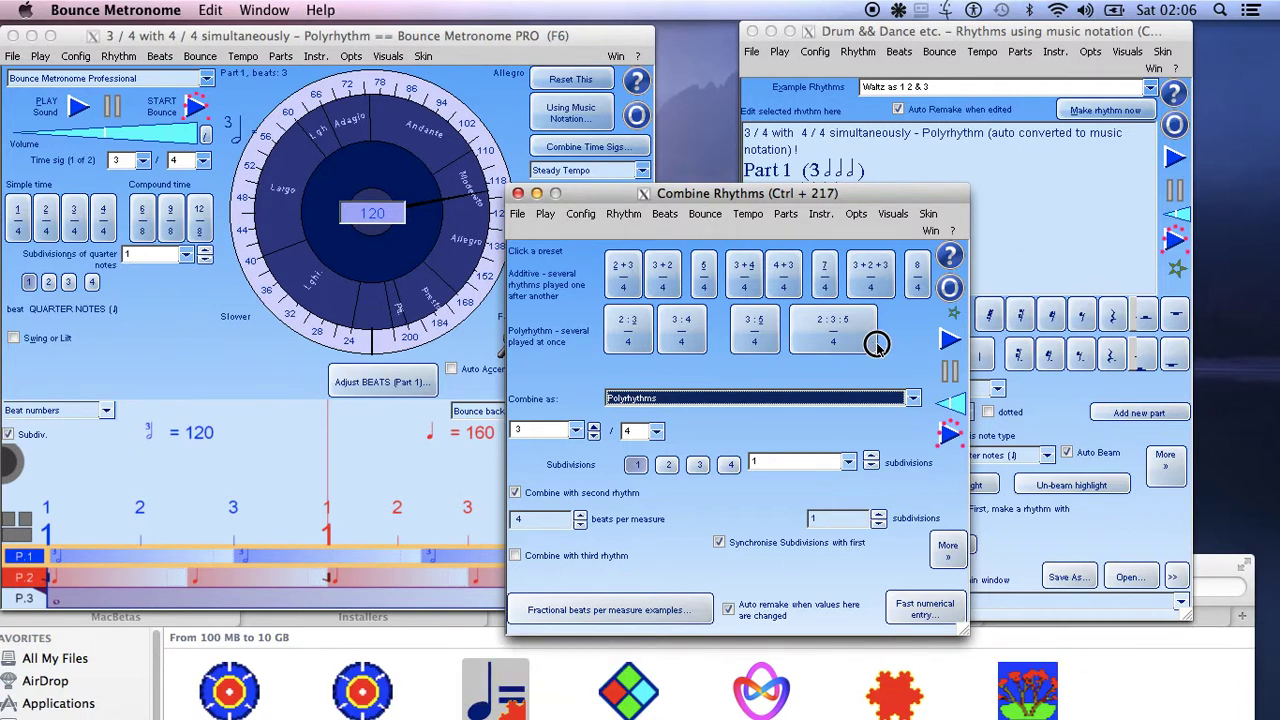
- Switch the polyrhythm's two parts from a side-by-side display to an overlaid full-width bounce display
left_click_drag(585, 199, 948, 345)
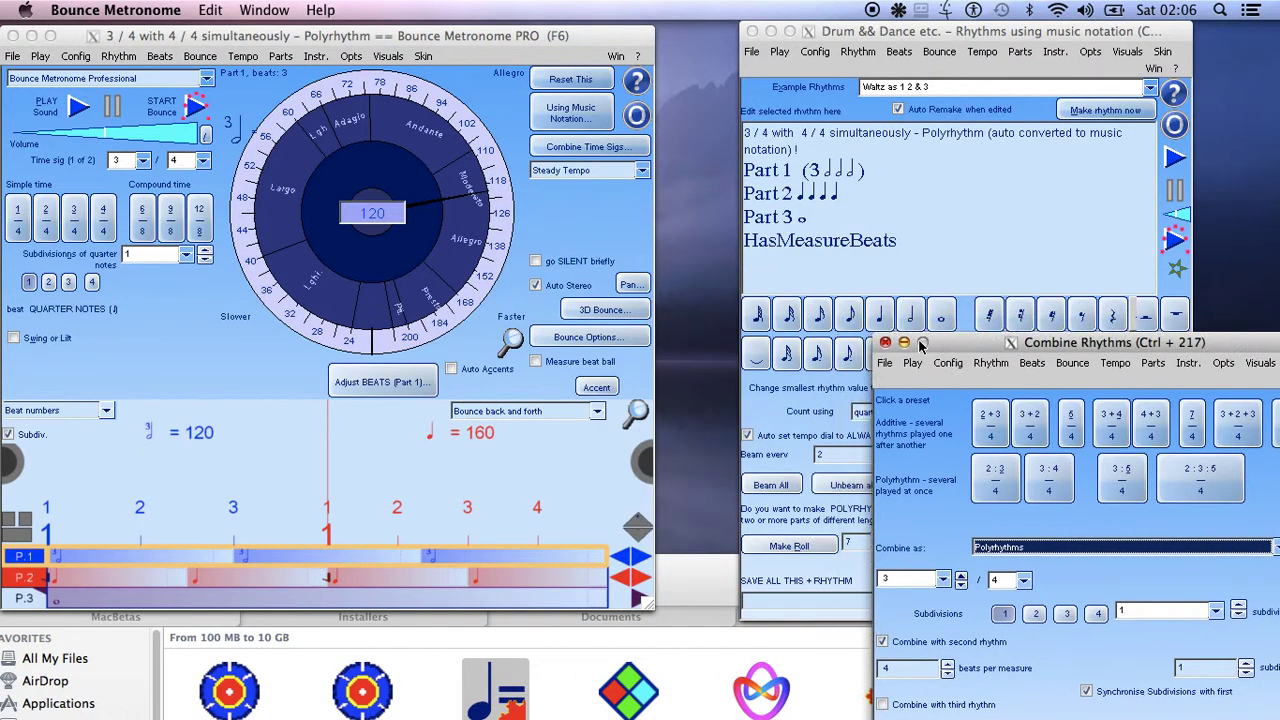
left_click(22, 548)
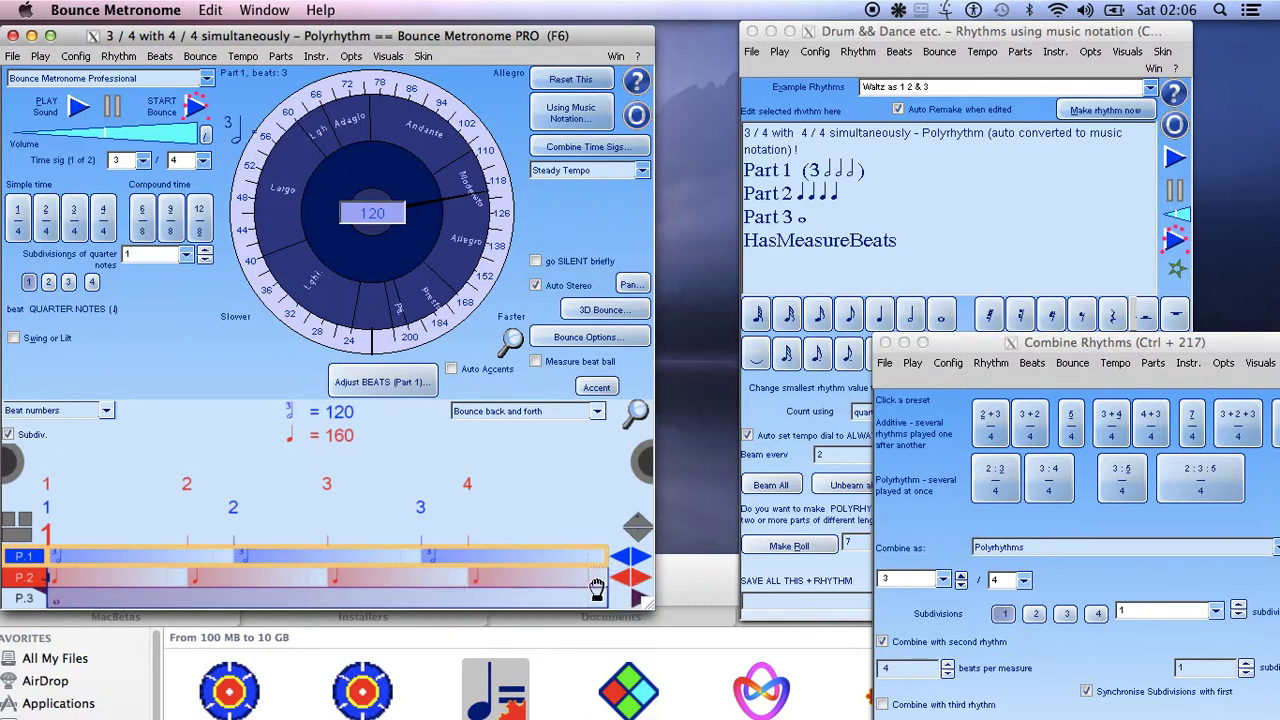
left_click_drag(980, 350, 756, 197)
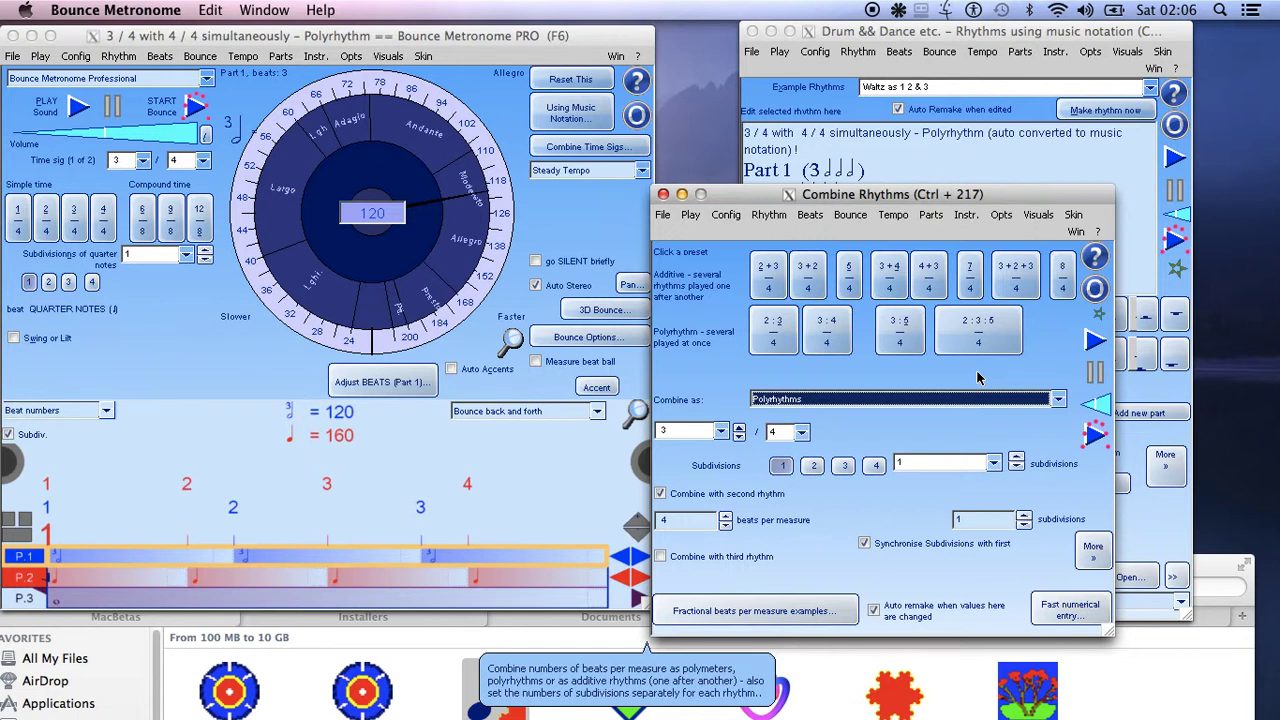
- Change the combination type of the 3/4 and 4/4 rhythms to Polymeters
left_click(1058, 400)
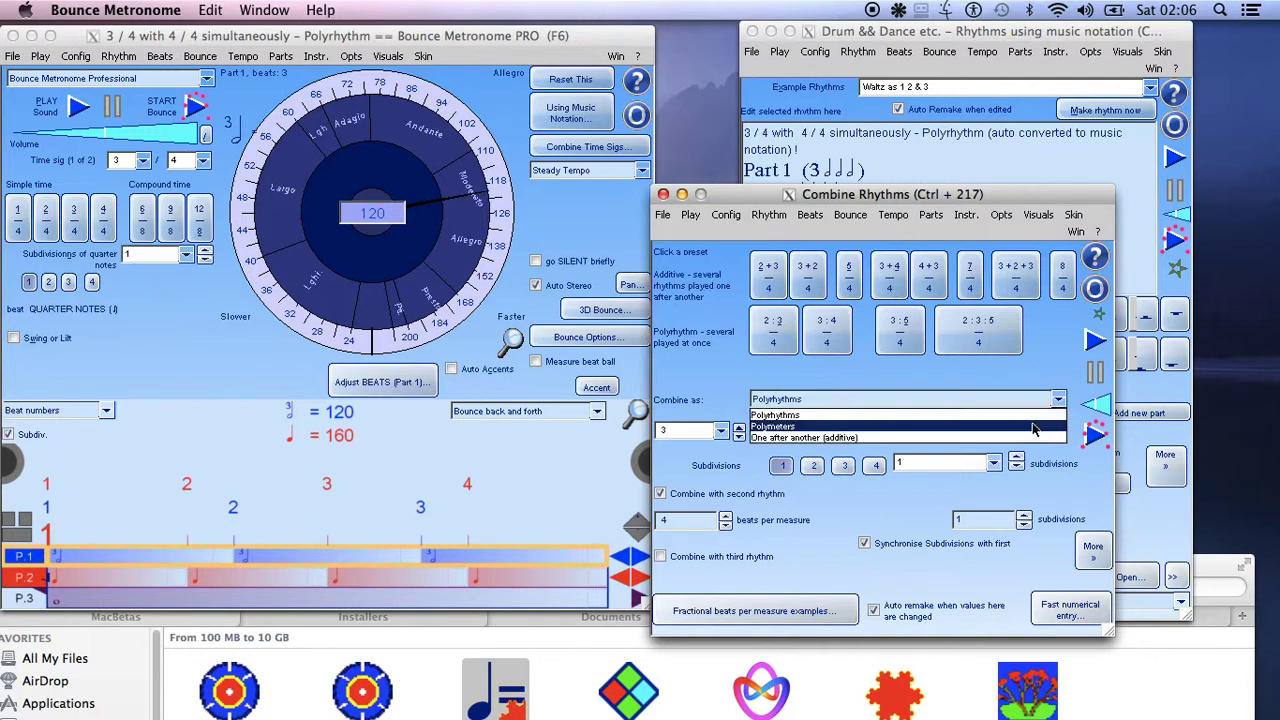
left_click(1030, 428)
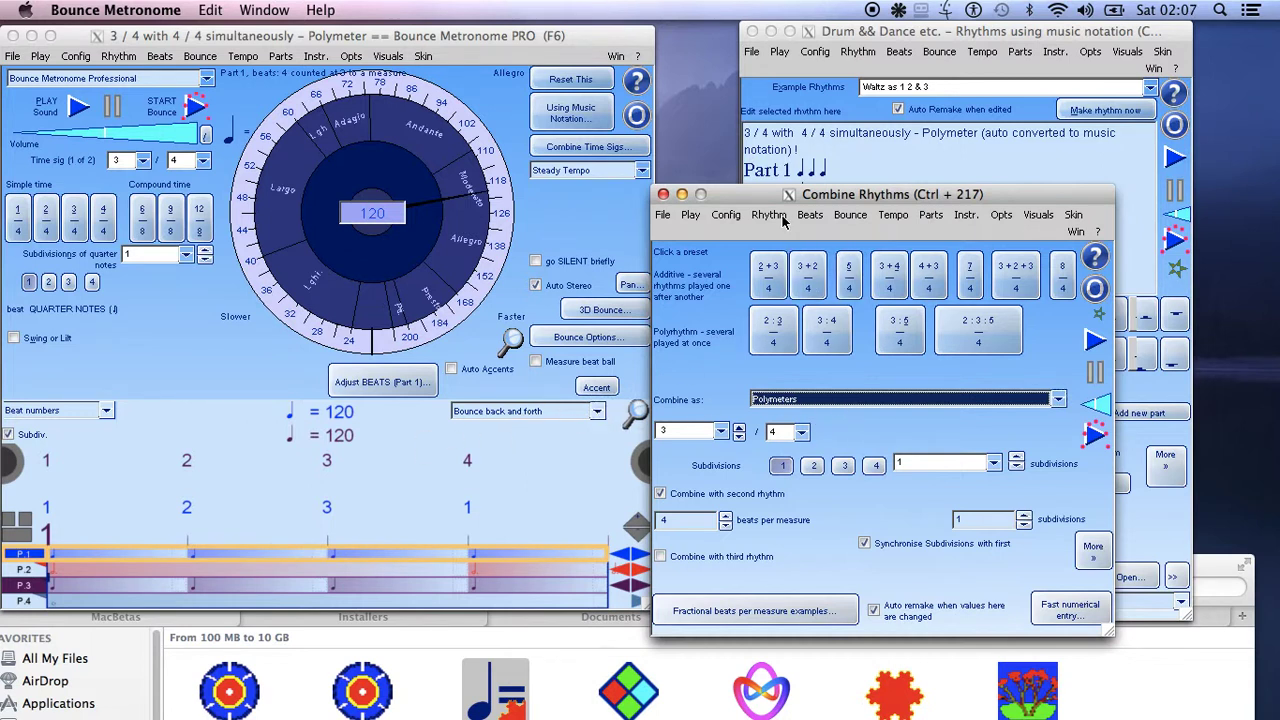
- Set the 2D bounce display to conducting patterns
left_click(598, 414)
left_click(598, 416)
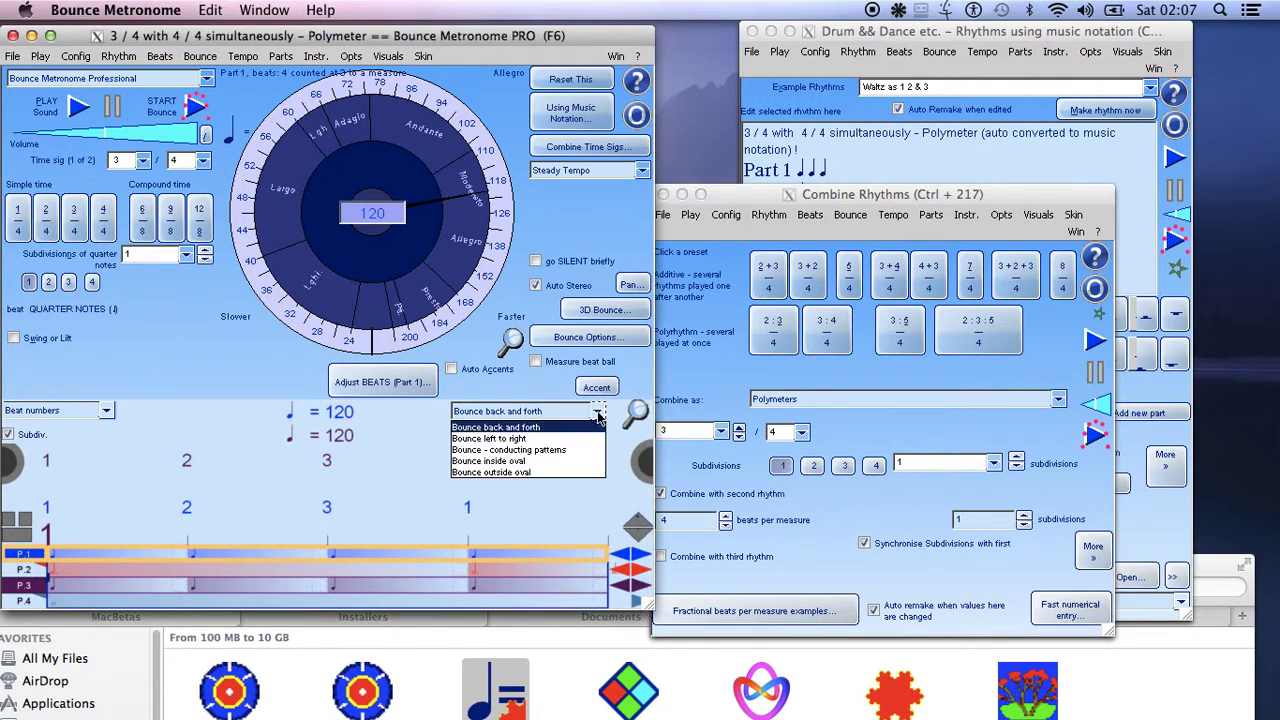
left_click(557, 451)
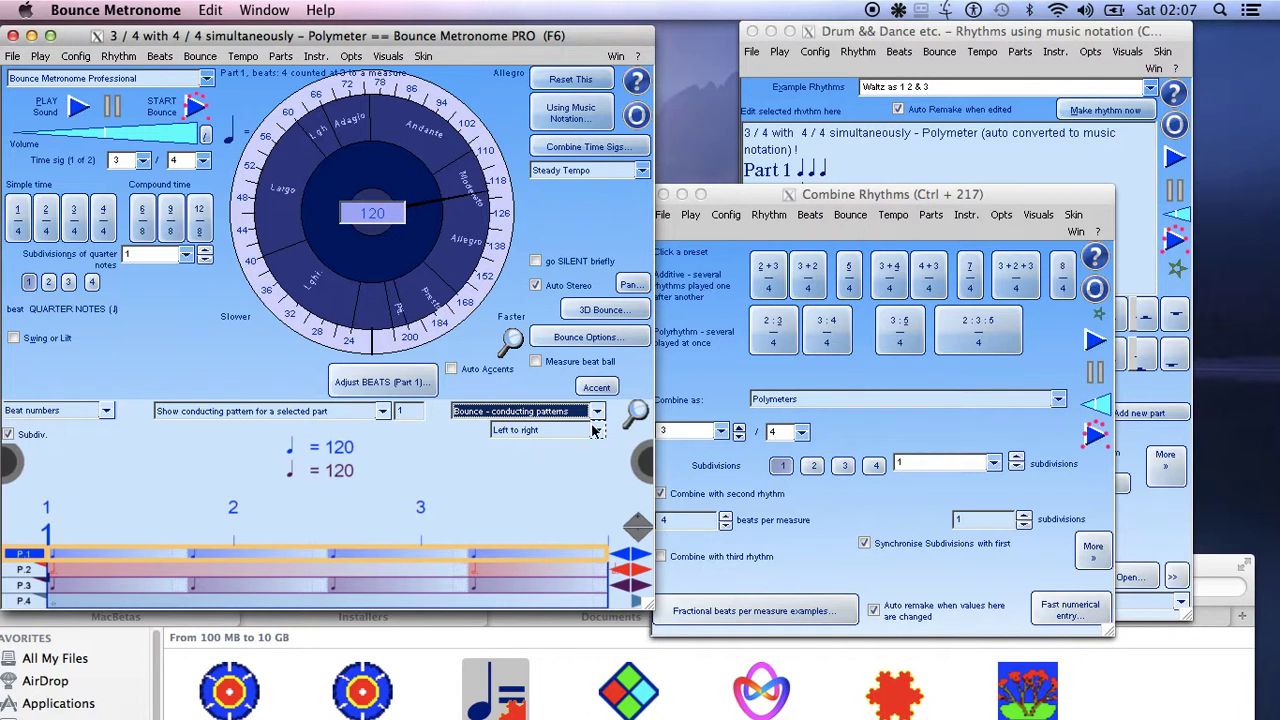
- Try the Conducting Preset style for the conducting pattern and return it to Left to right
left_click(595, 430)
left_click(578, 445)
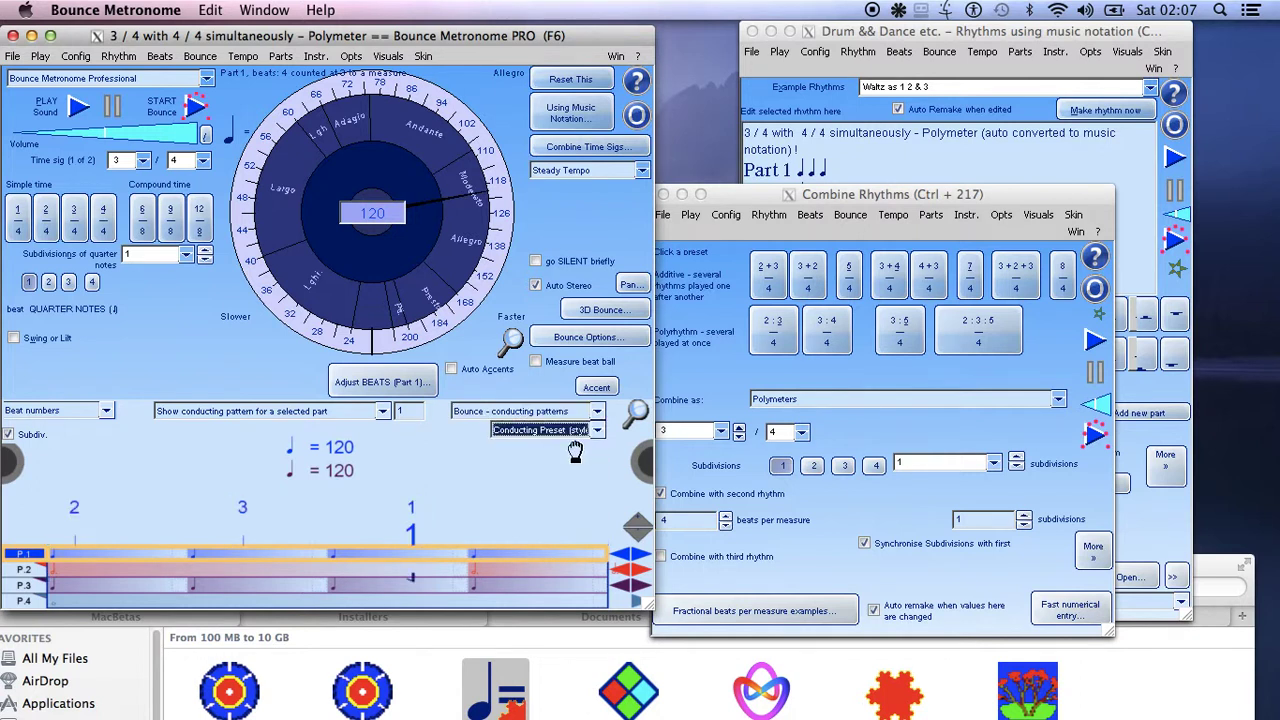
left_click(597, 430)
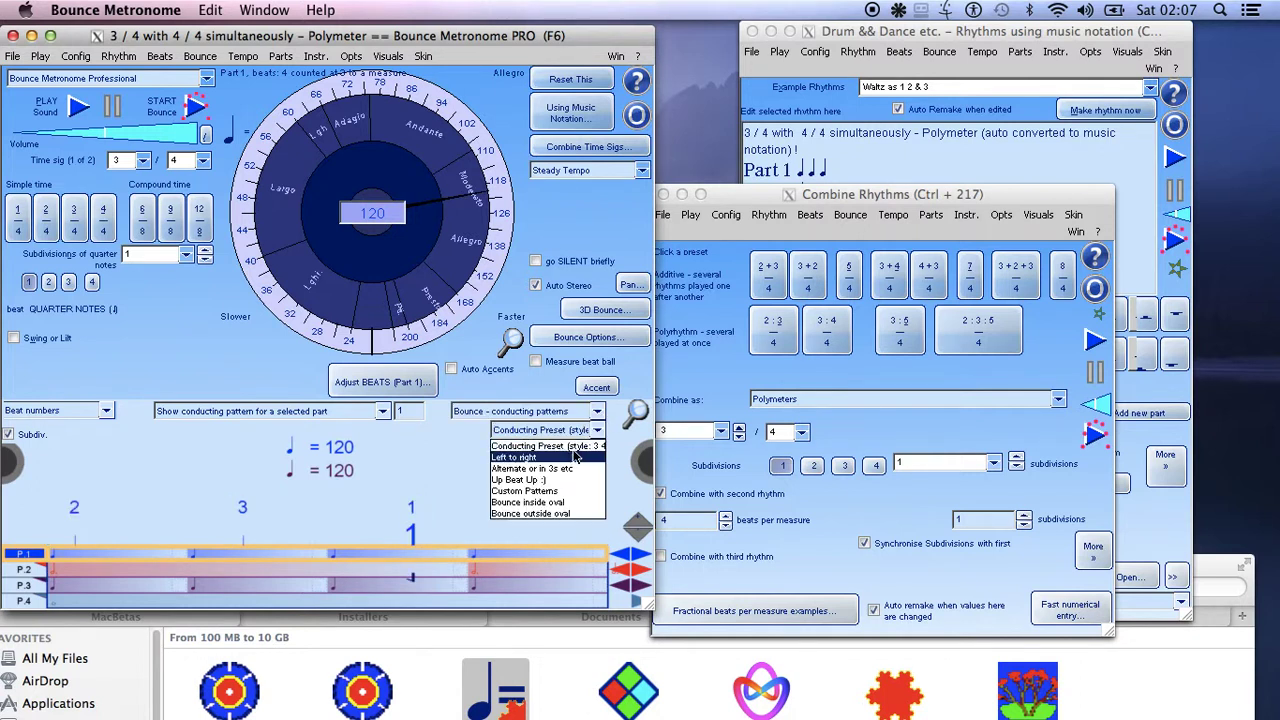
left_click(568, 457)
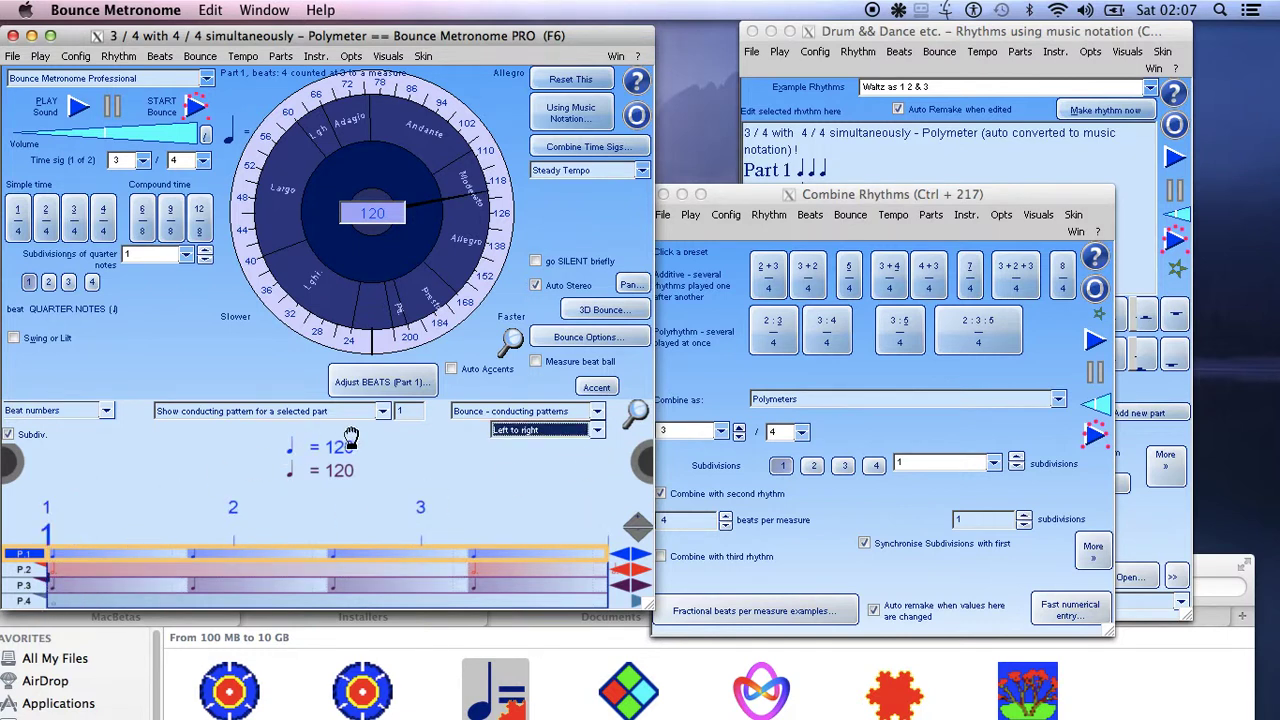
- Show the conducting patterns for all parts of the polymeter
left_click(381, 414)
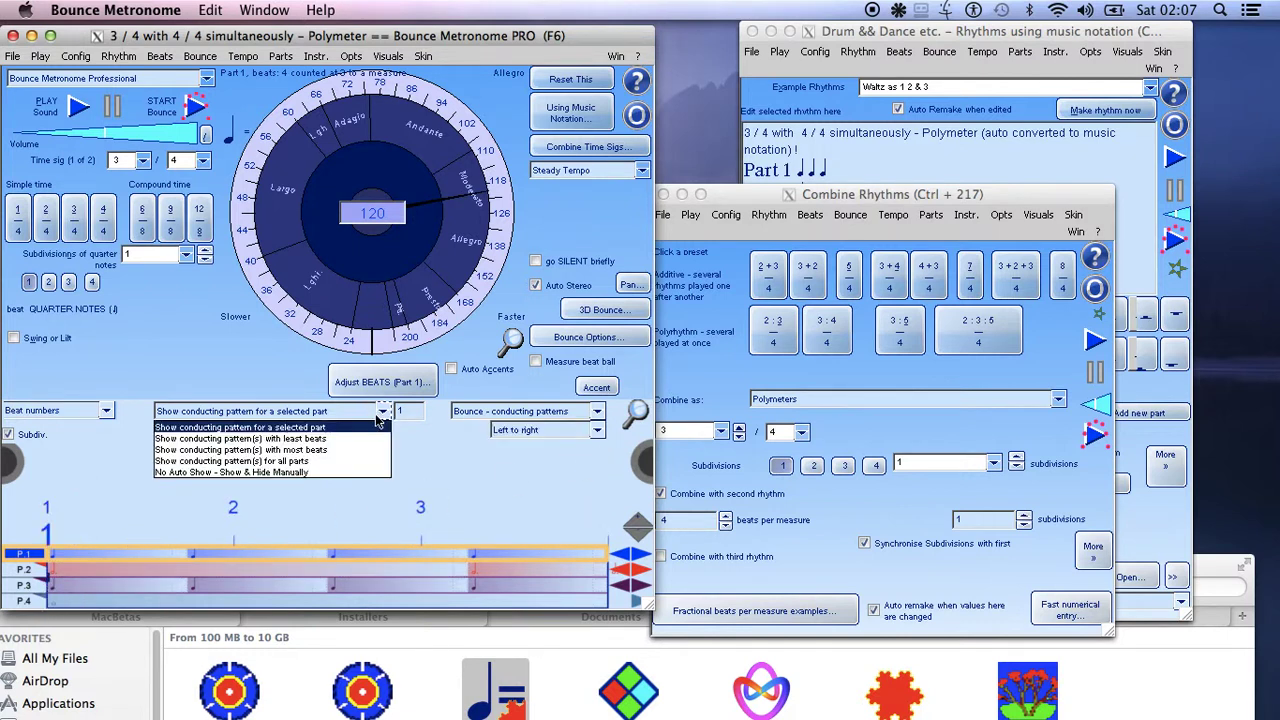
left_click(338, 461)
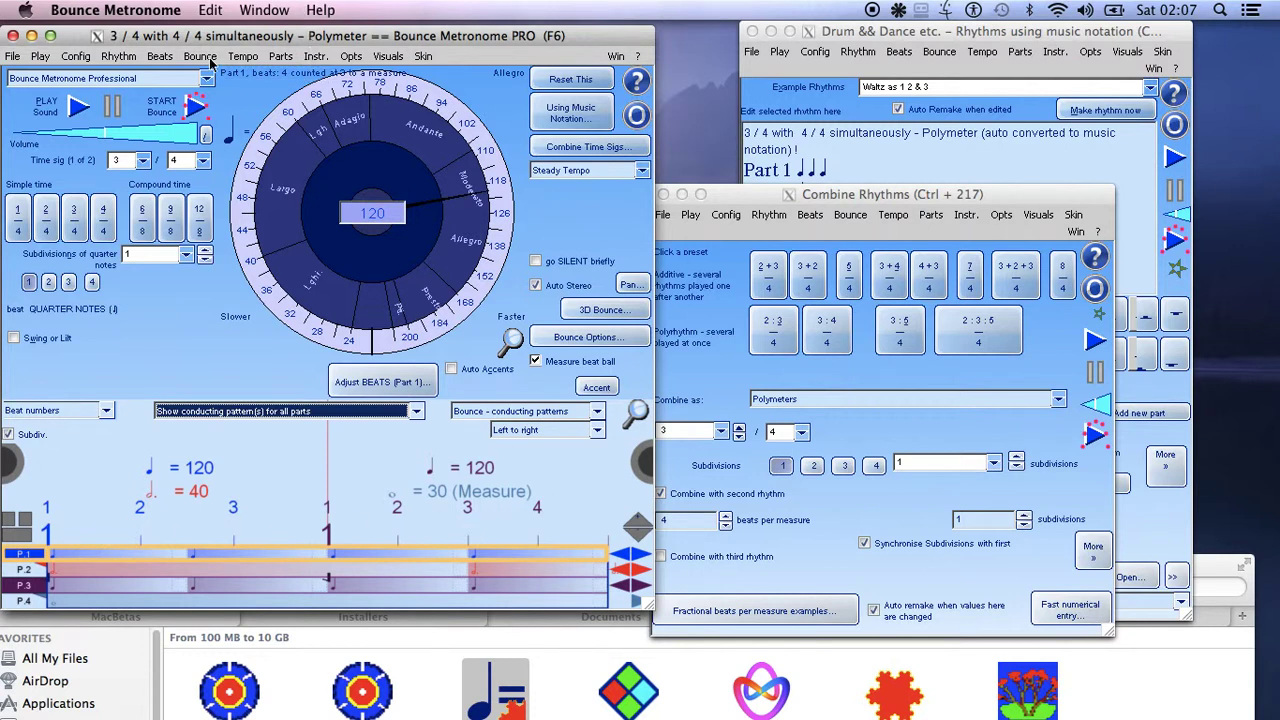
- Open the 3D Bounce window for the 3/4 with 4/4 polymeter and play it for a while before stopping
left_click(199, 56)
left_click(209, 90)
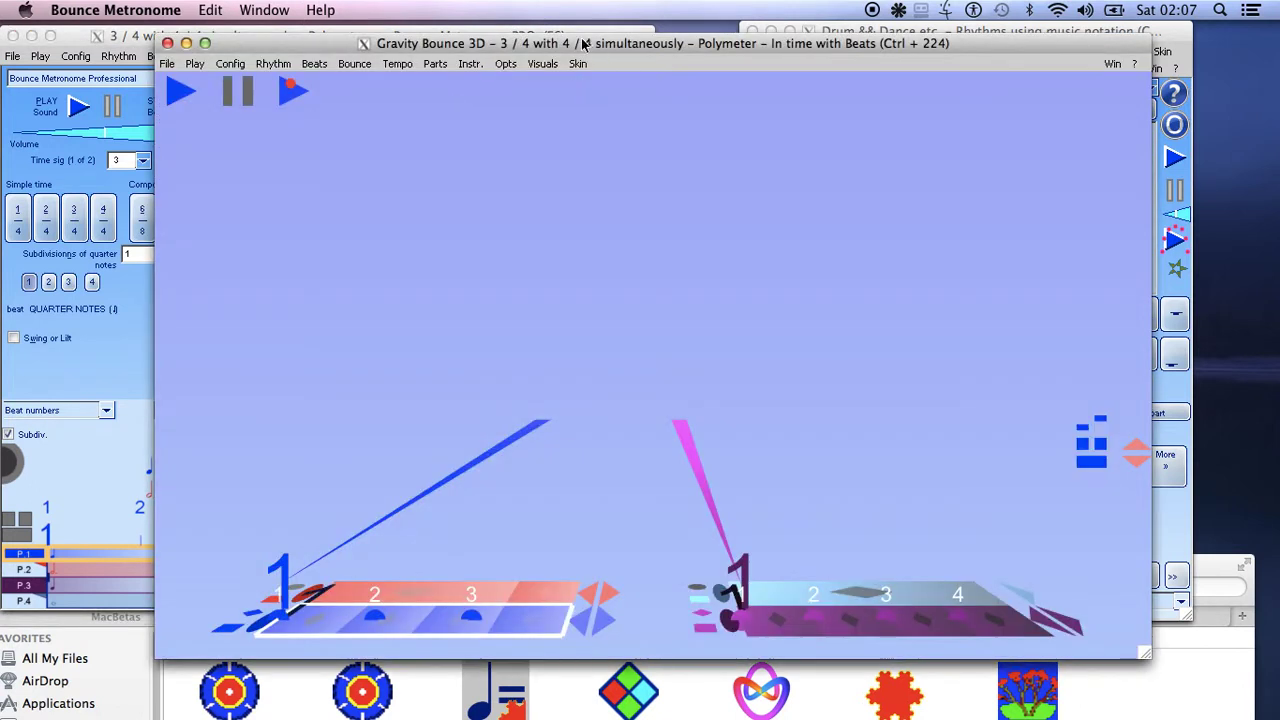
left_click_drag(583, 44, 477, 105)
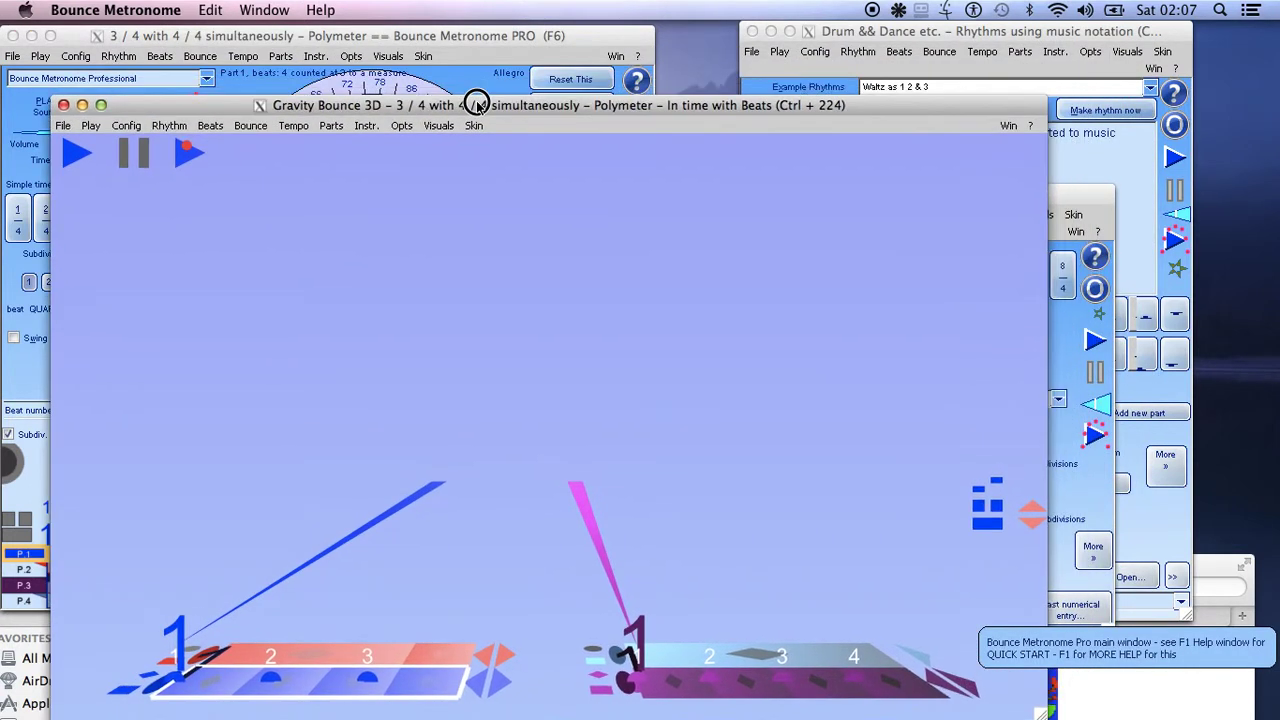
left_click(85, 158)
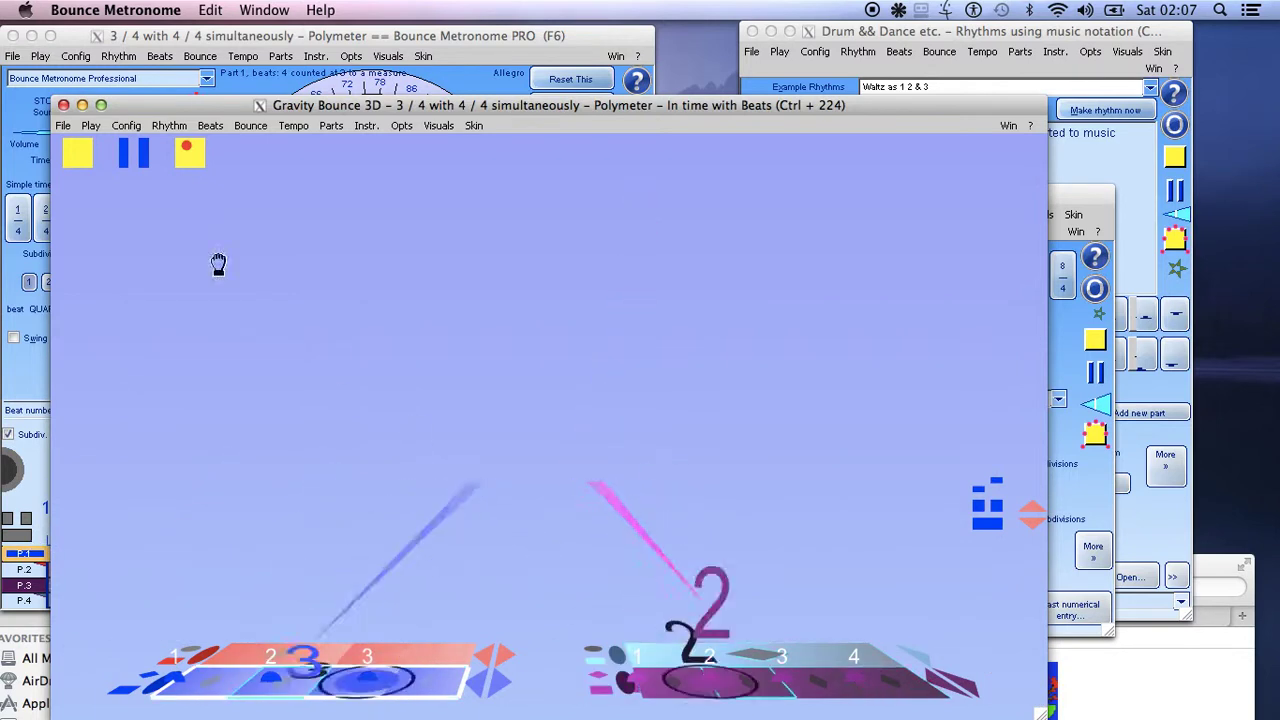
left_click(80, 160)
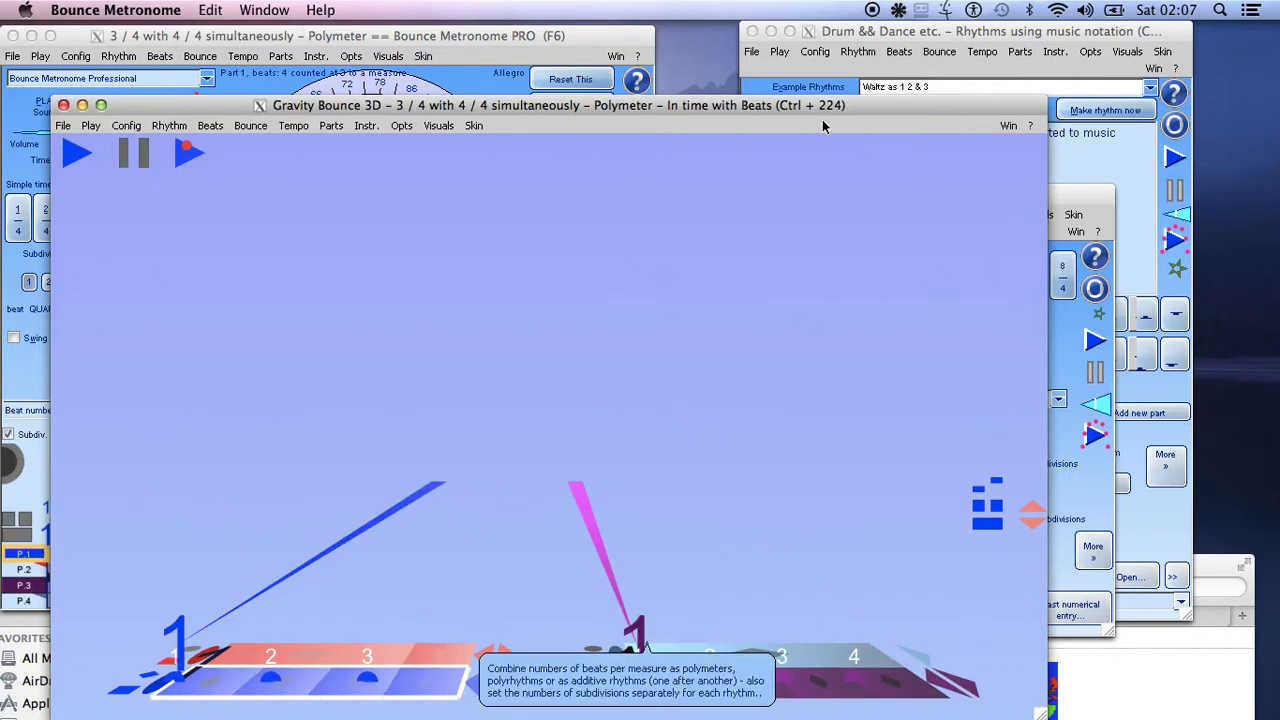
- Place the Combine Rhythms window beside the 3D bounce and review the available combination types, keeping Polymeters
left_click_drag(808, 106, 663, 52)
left_click_drag(988, 205, 1061, 135)
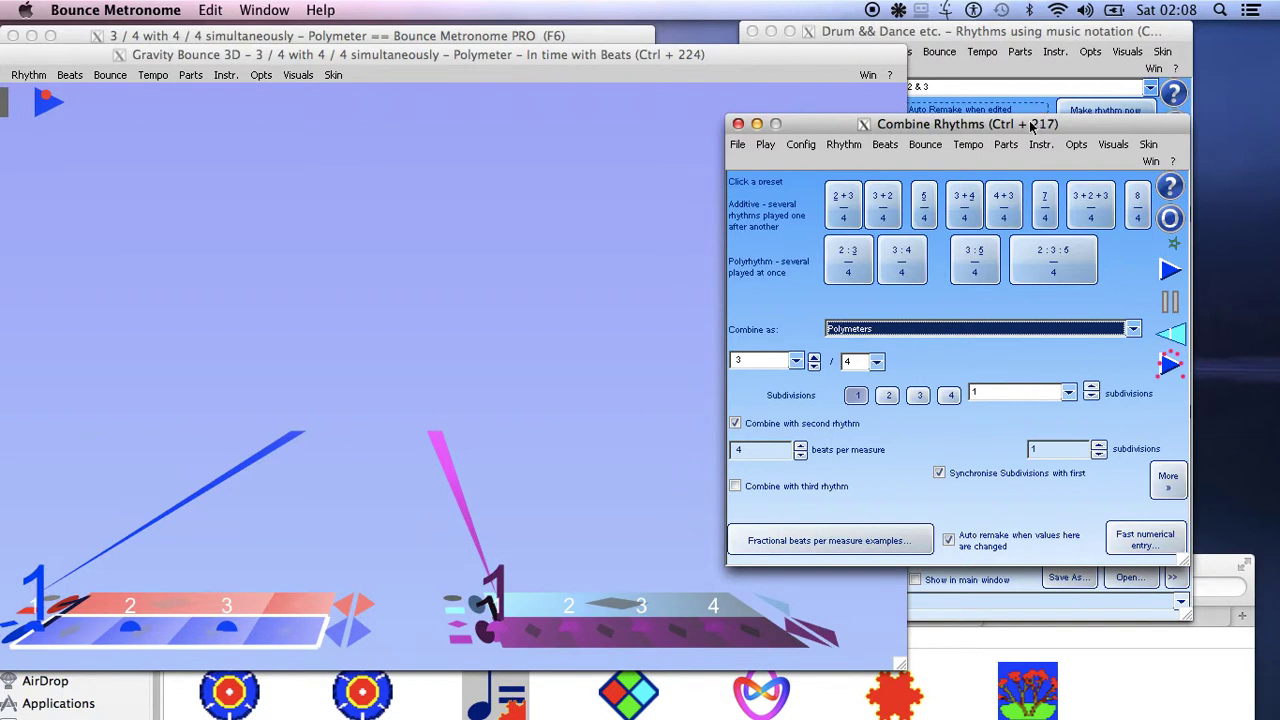
left_click_drag(1040, 125, 1111, 93)
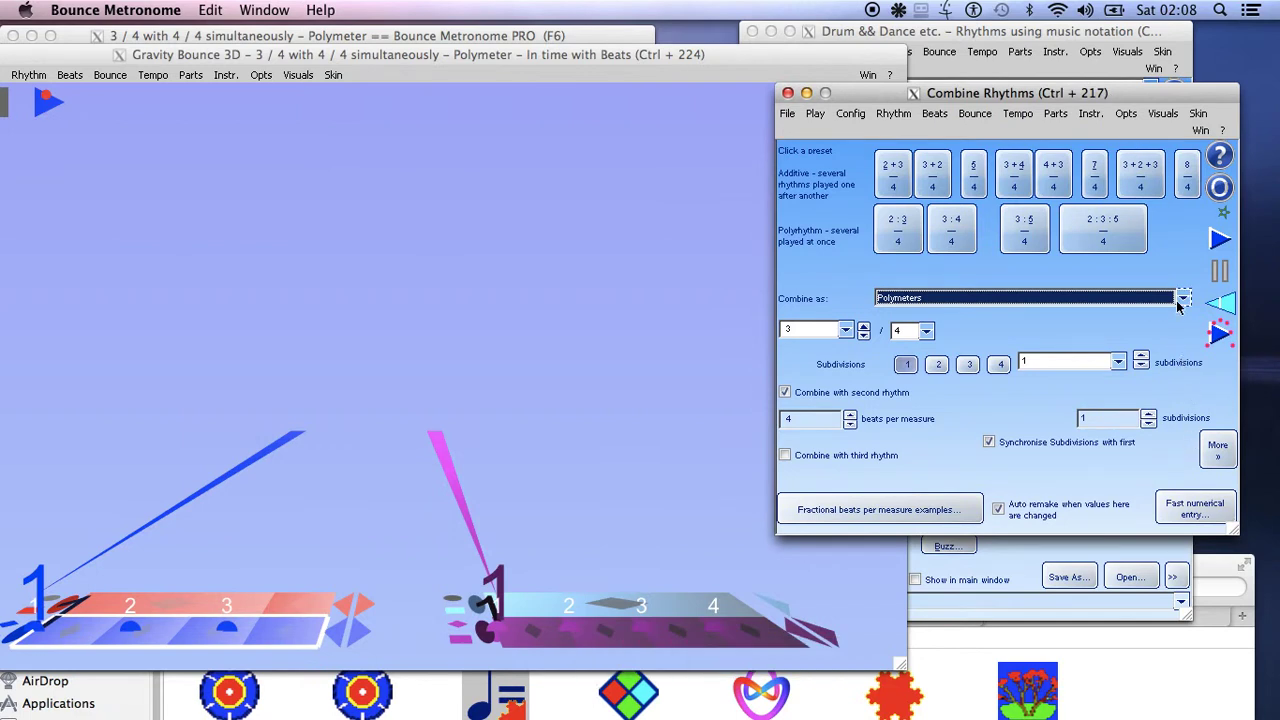
left_click(1181, 300)
left_click(1181, 300)
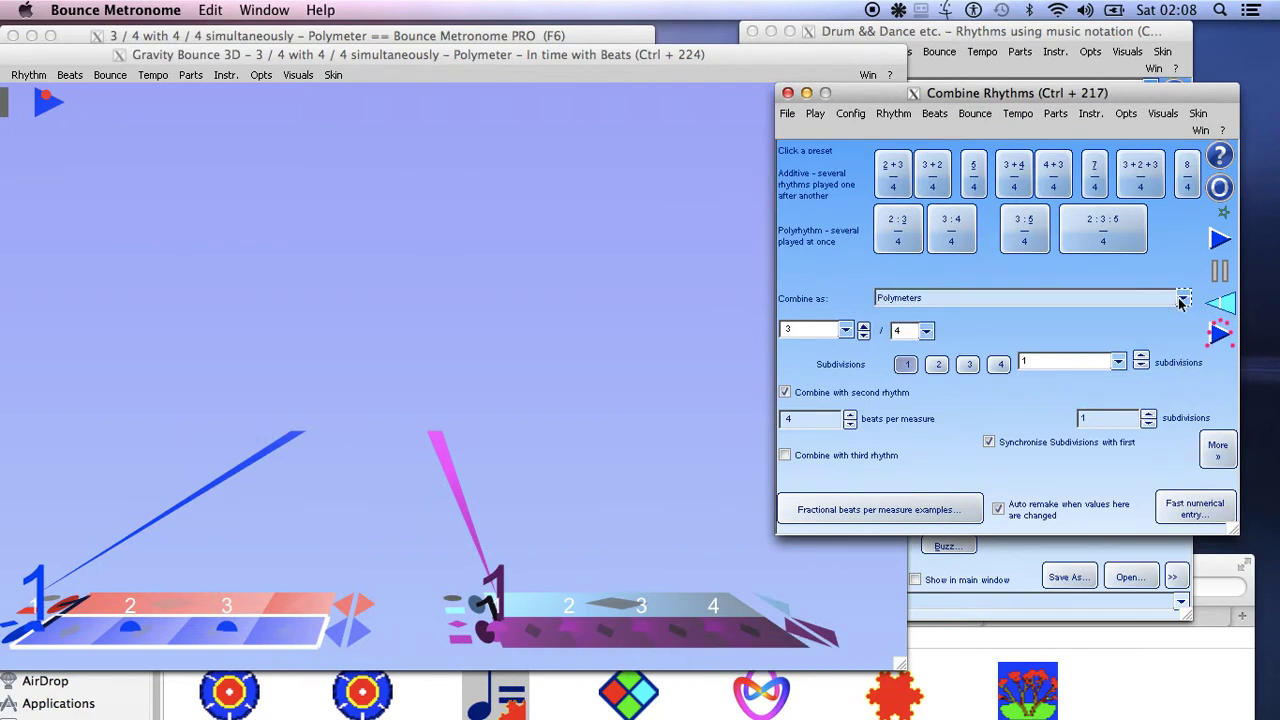
left_click(1183, 301)
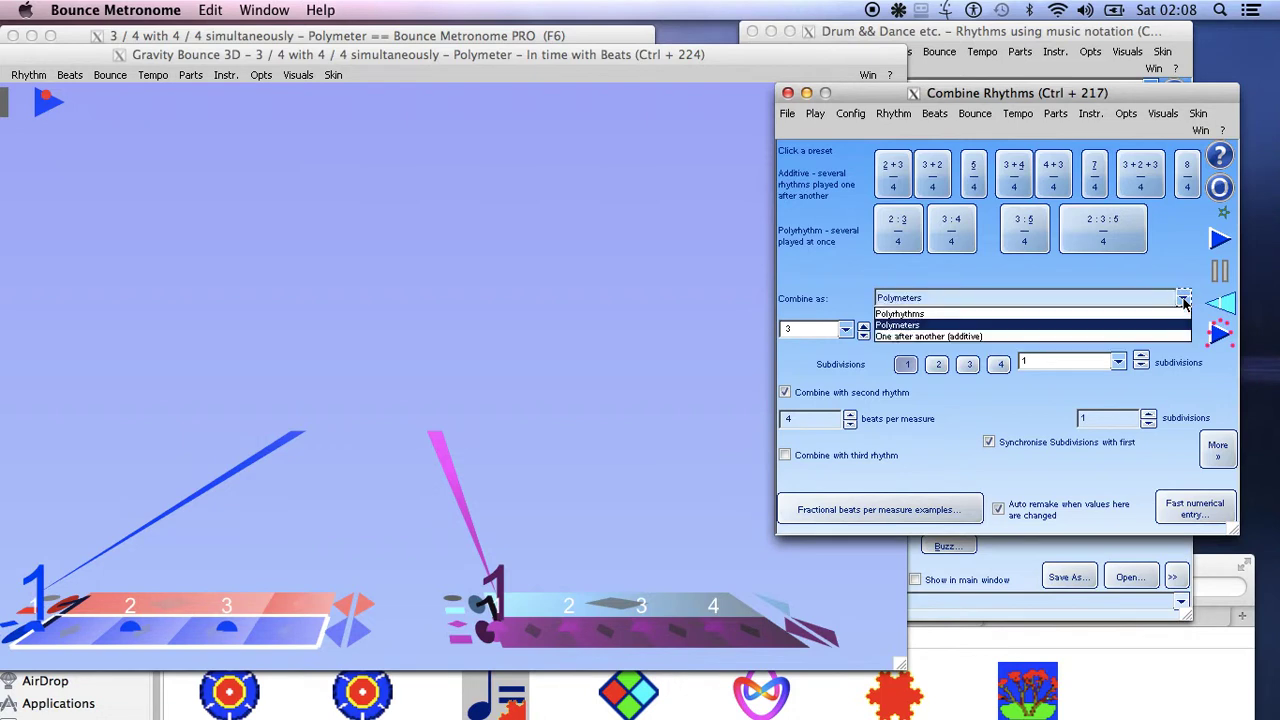
left_click(1178, 283)
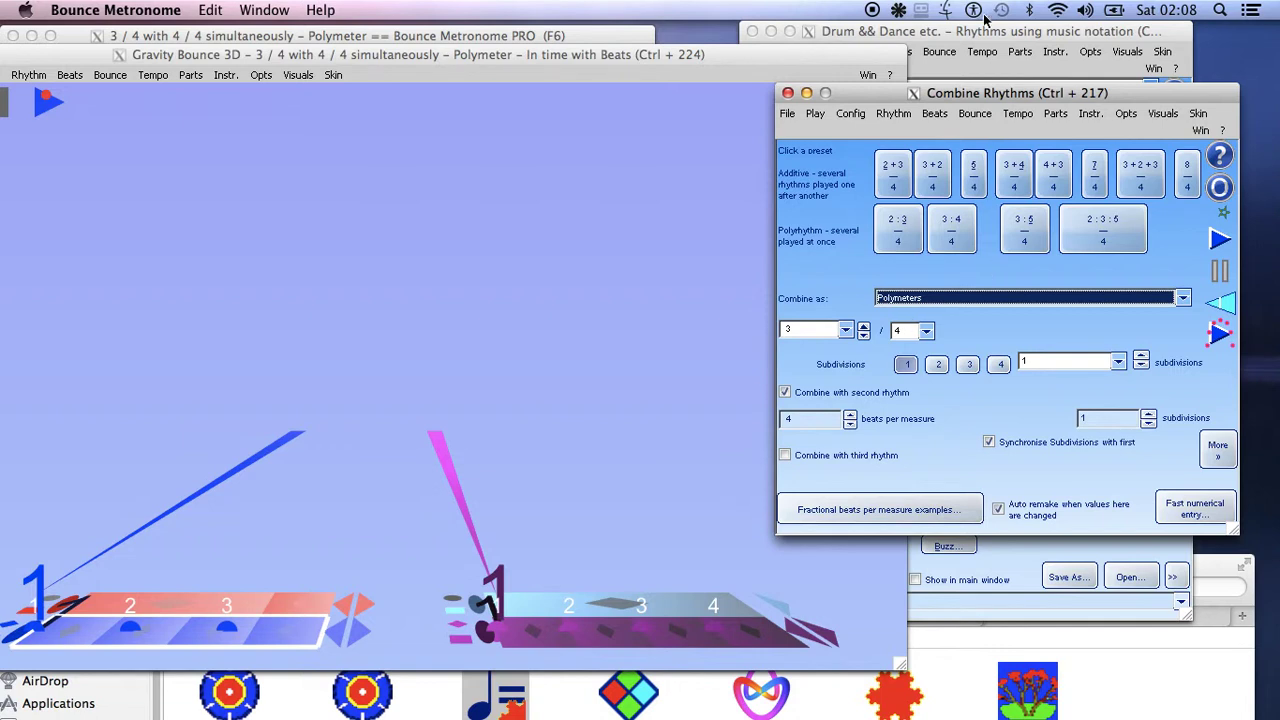
mouse_move(868, 94)
left_mouse_down()
mouse_move(882, 117)
mouse_move(909, 108)
mouse_move(898, 55)
mouse_move(856, 62)
mouse_move(891, 57)
mouse_move(883, 75)
left_mouse_up()
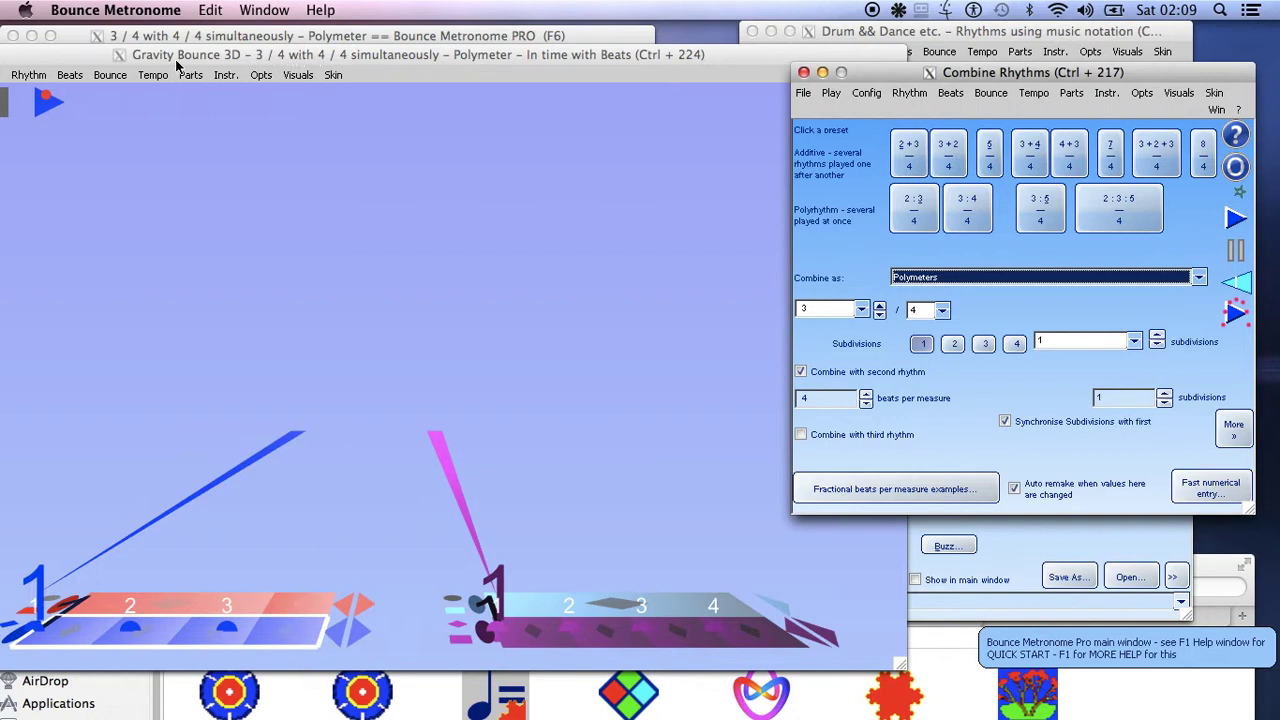
left_click_drag(175, 57, 409, 157)
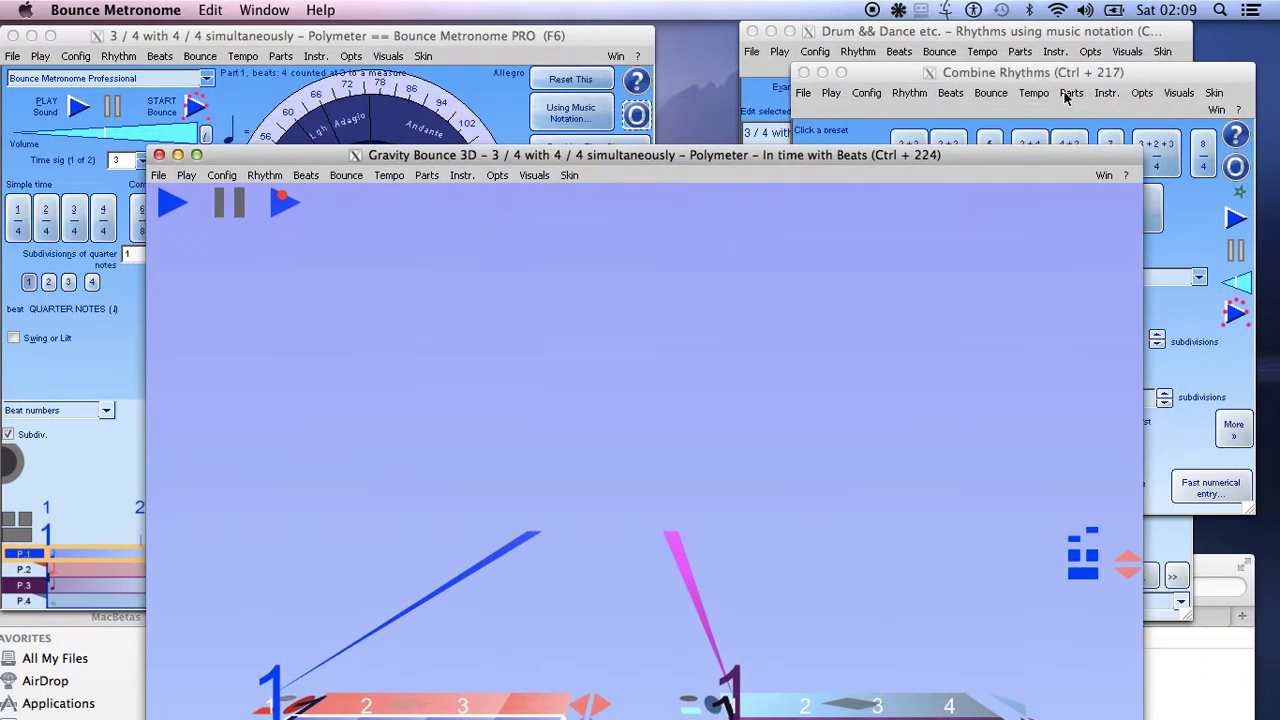
left_click_drag(1072, 74, 912, 78)
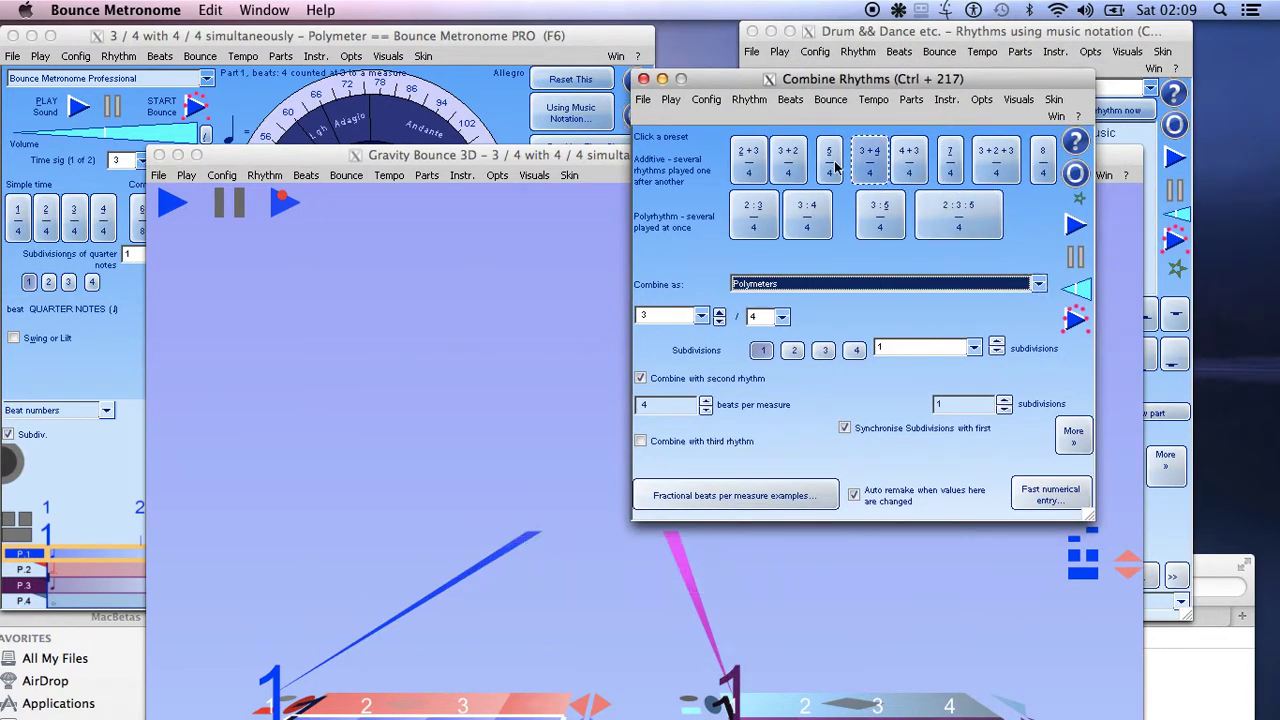
- Bring the 3D bounce window to the front and open its 3D Bounce Visuals settings
left_click_drag(475, 165, 423, 63)
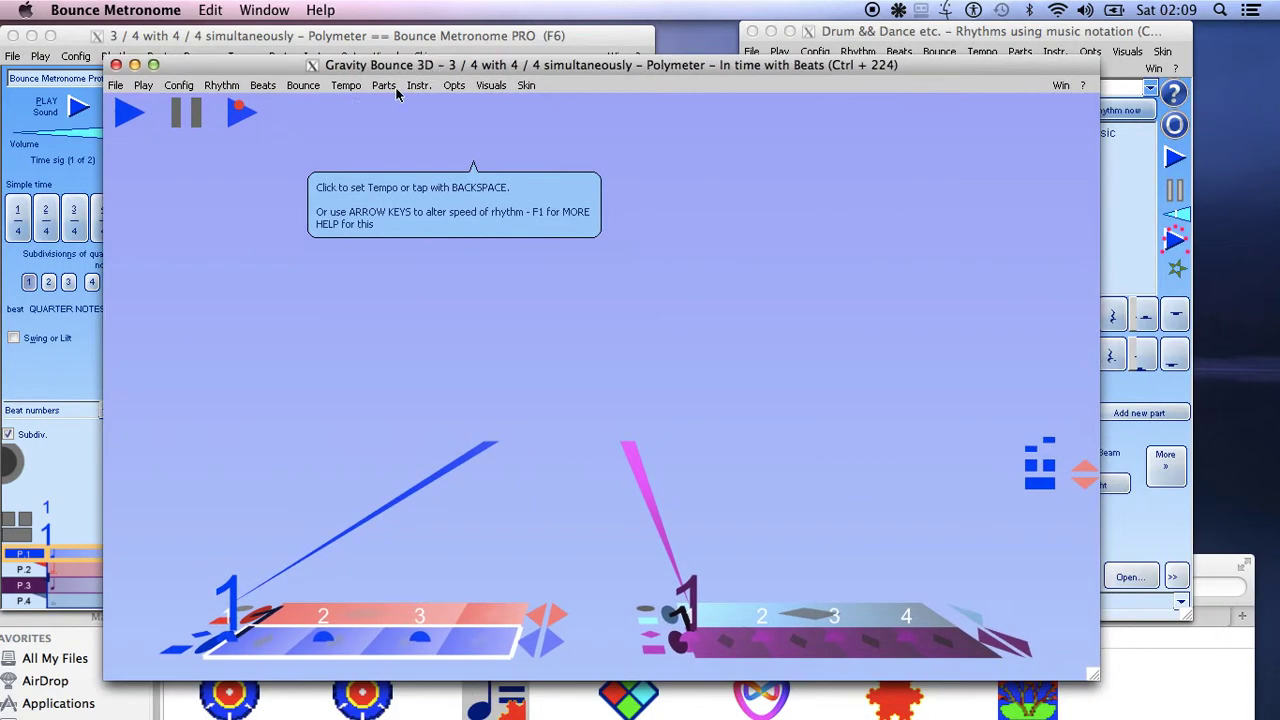
left_click(302, 86)
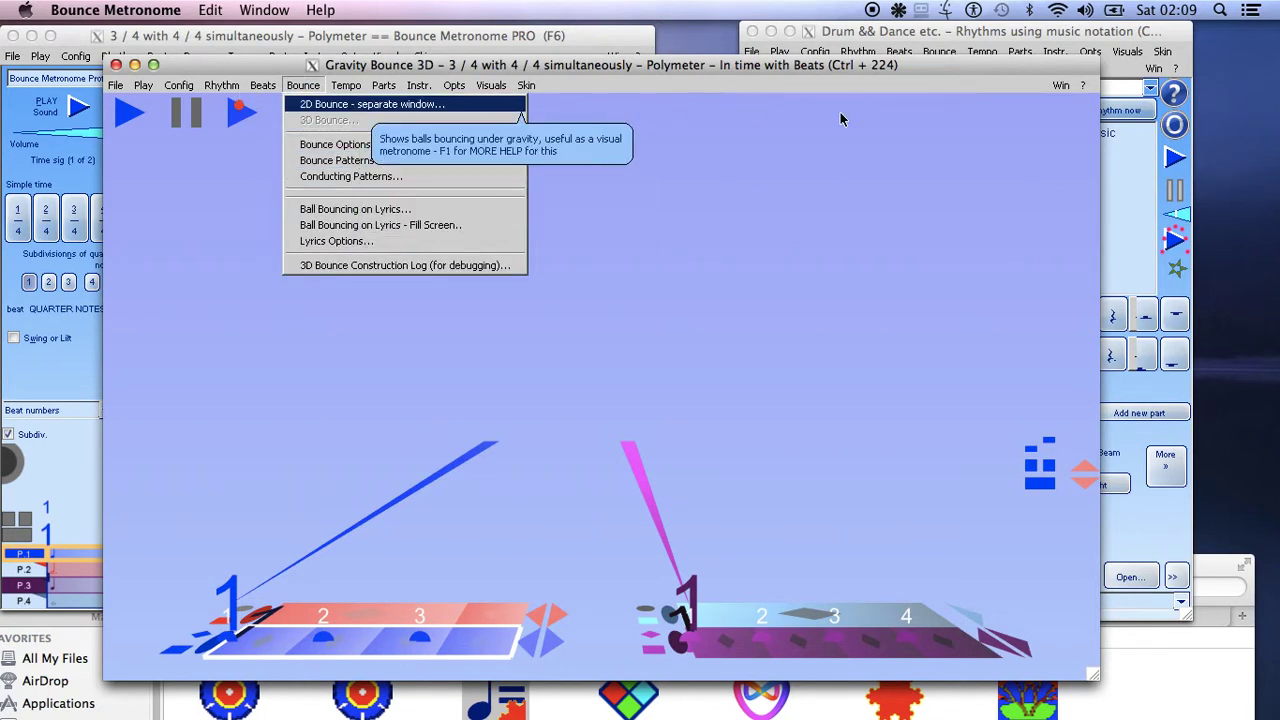
left_click(1060, 86)
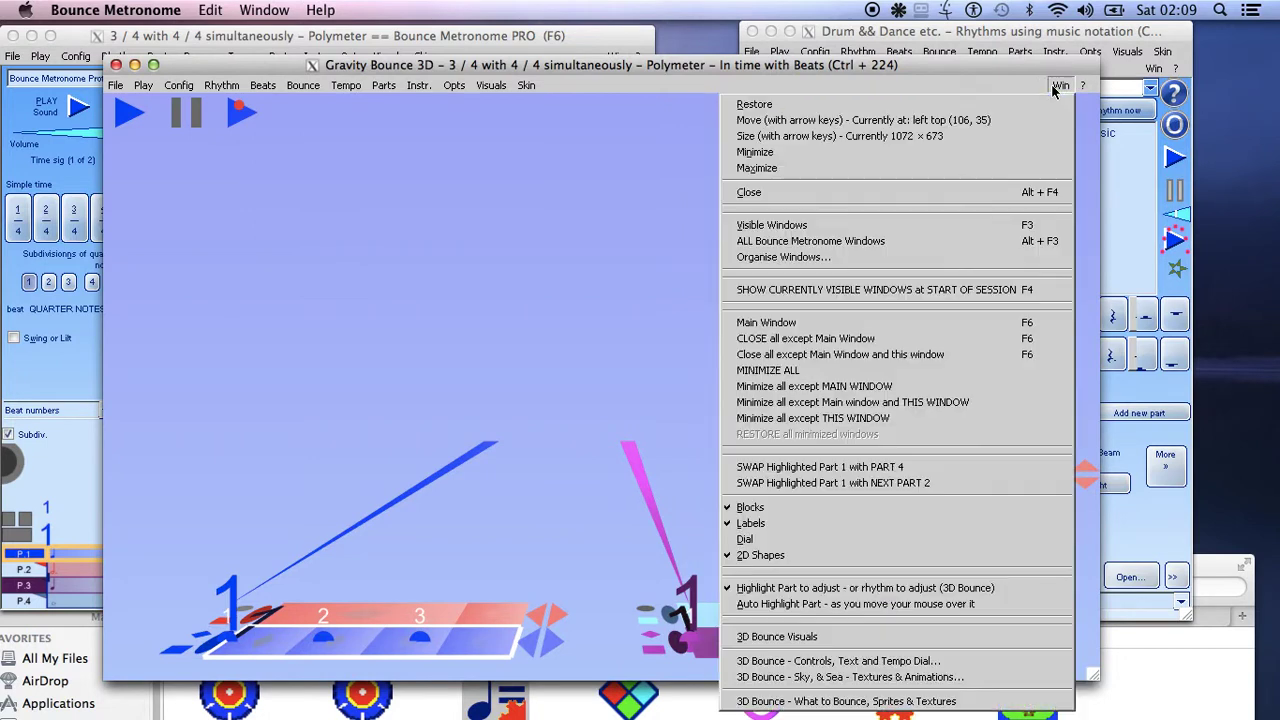
left_click(888, 637)
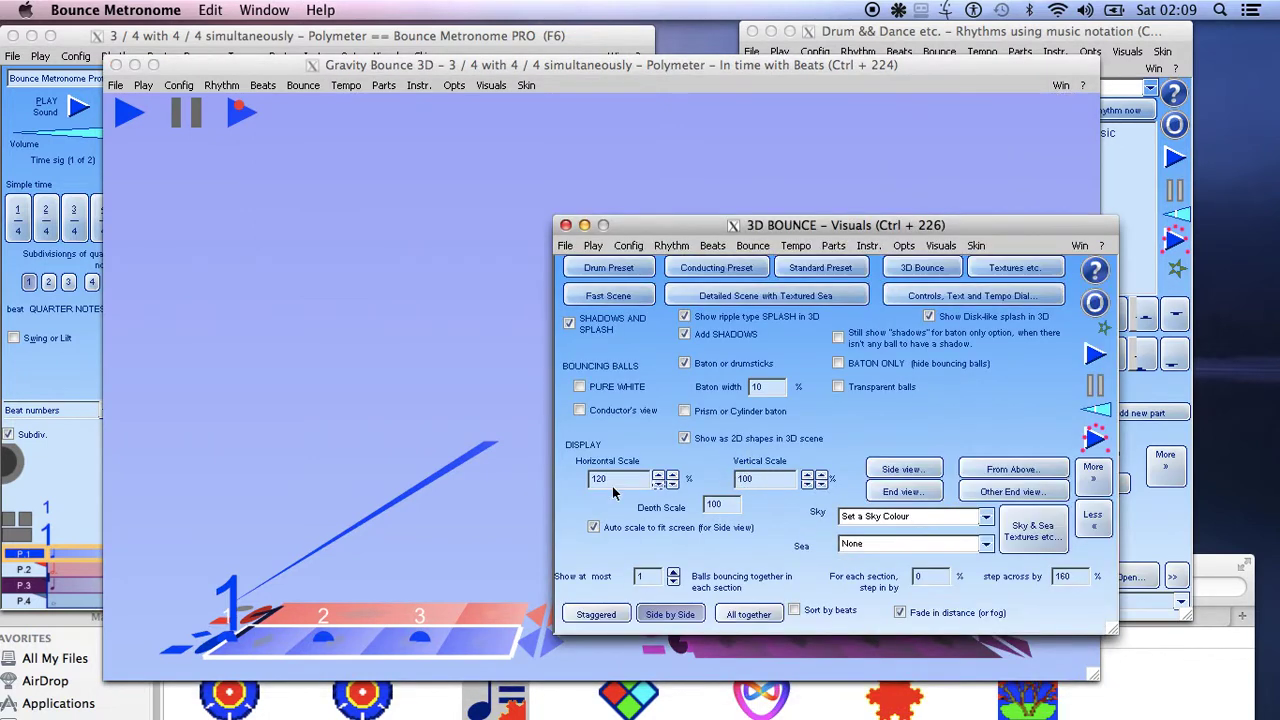
- Try horizontal scales of 130% and 110% for the 3D bounce display
left_click(596, 481)
key("Up")
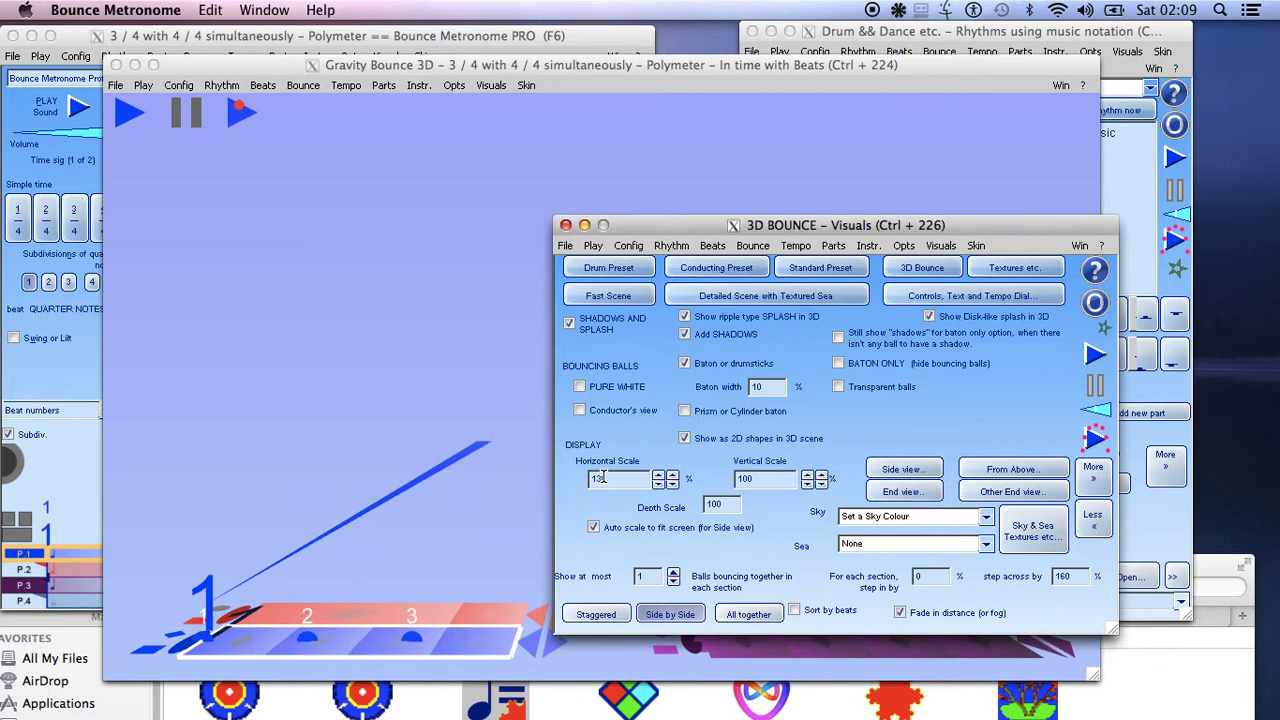
left_click(597, 479)
key("Down")
key("Down")
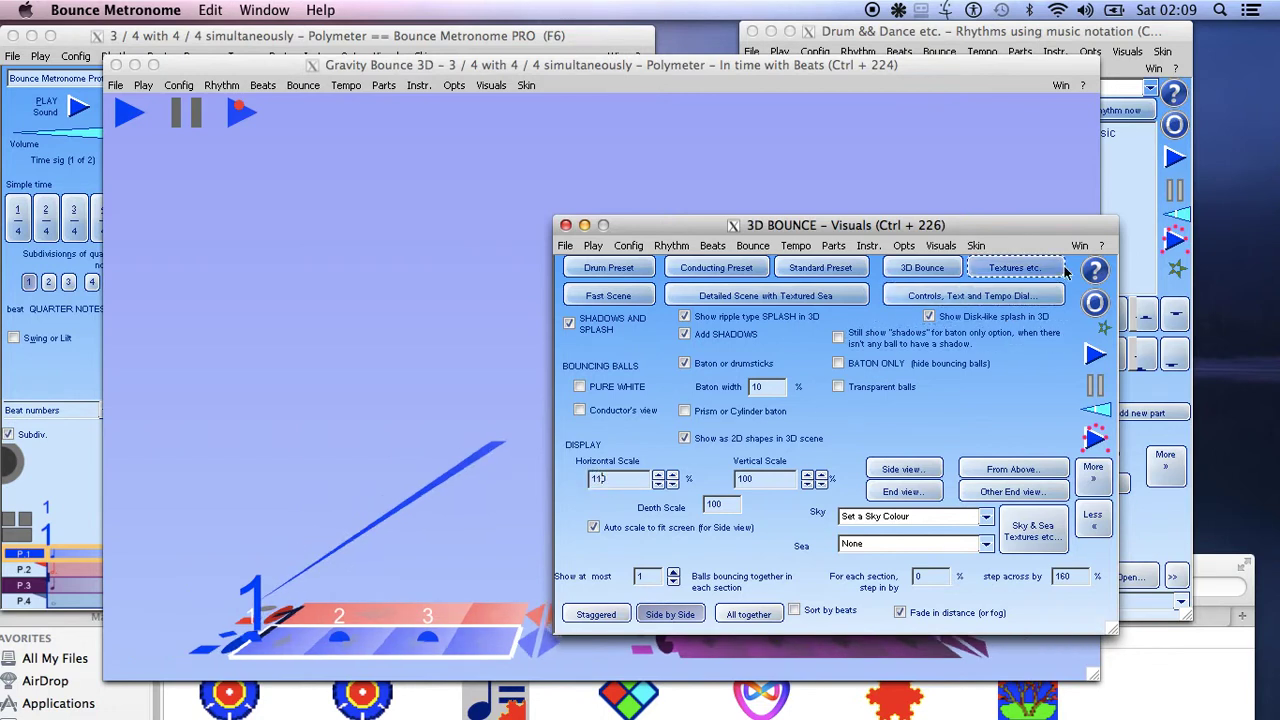
- Set the 3D bounce's horizontal scale to 130% and close the visuals settings
left_click_drag(610, 226, 694, 101)
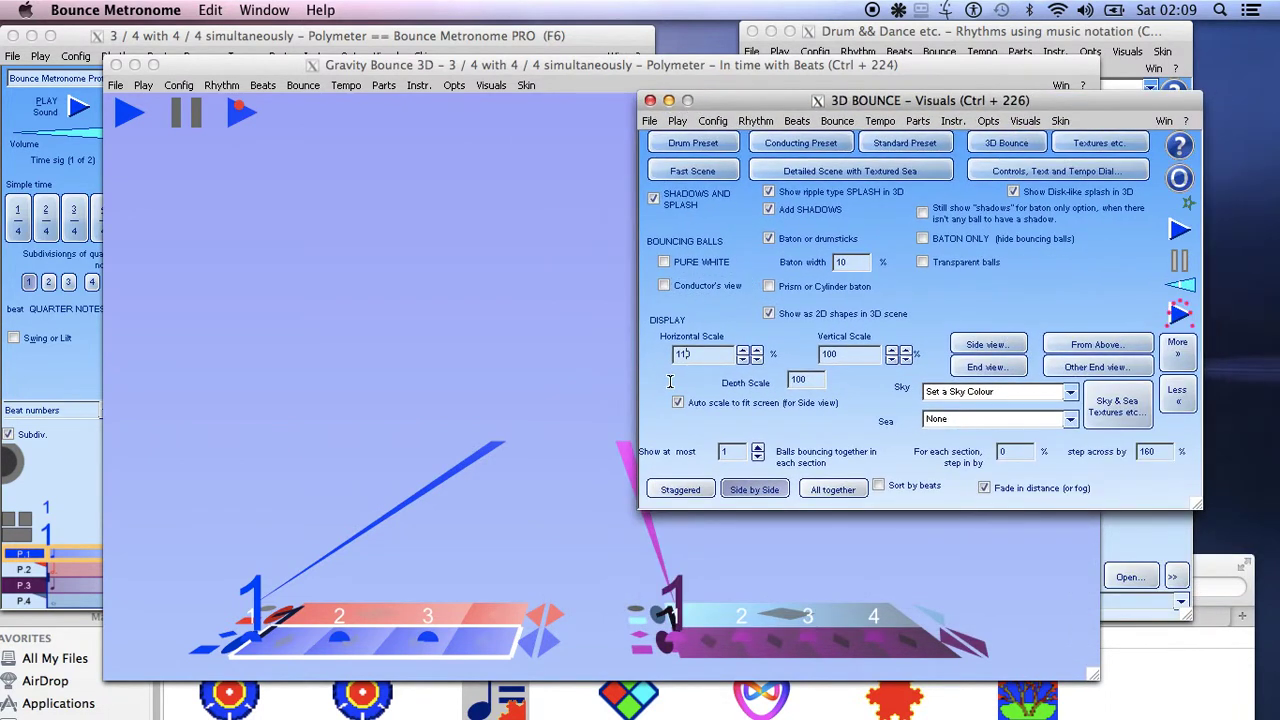
left_click(681, 358)
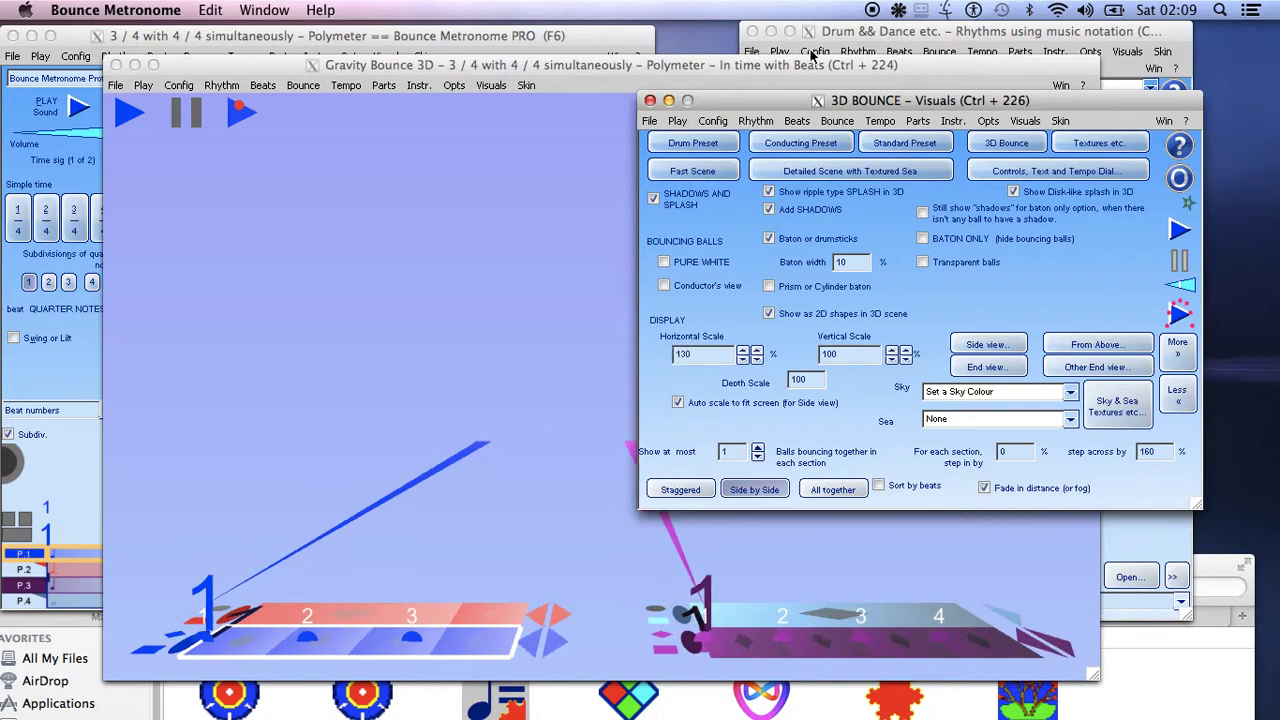
left_click(650, 100)
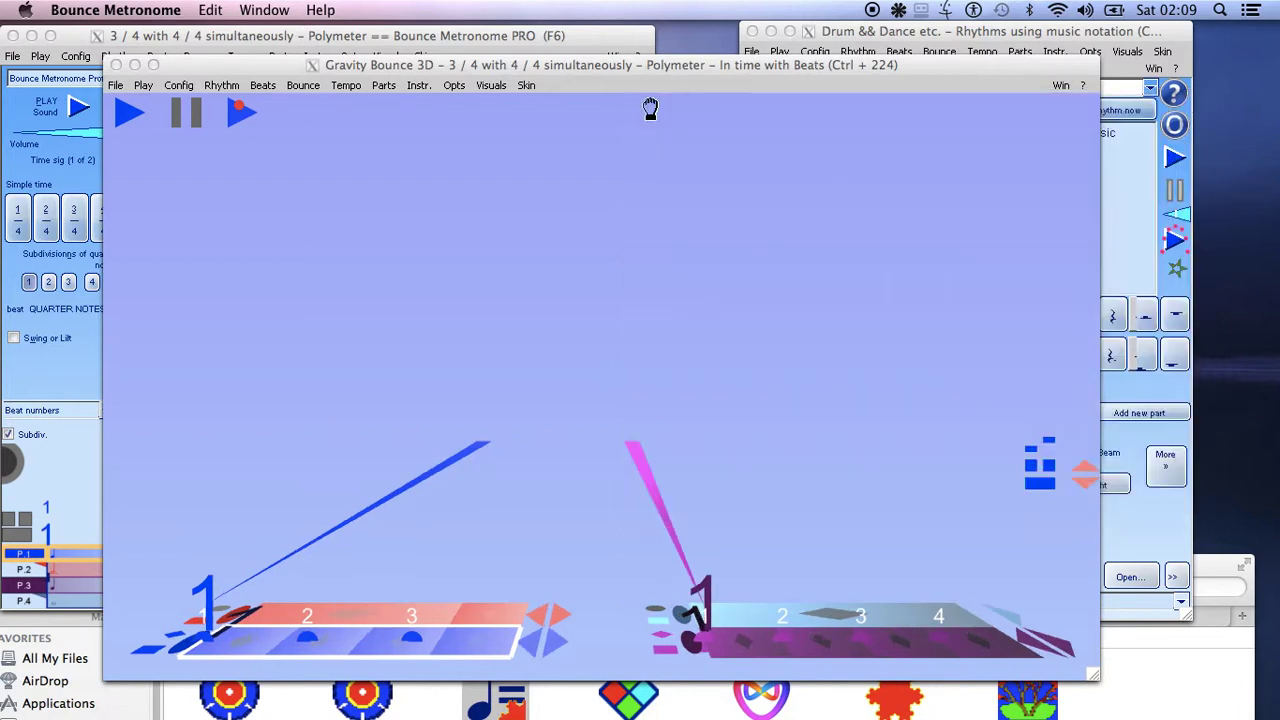
- Arrange the polymeter's parts one behind another in a single full-width 3D display and start playback
left_click(1048, 449)
left_click_drag(1047, 450, 1041, 494)
left_click(1042, 494)
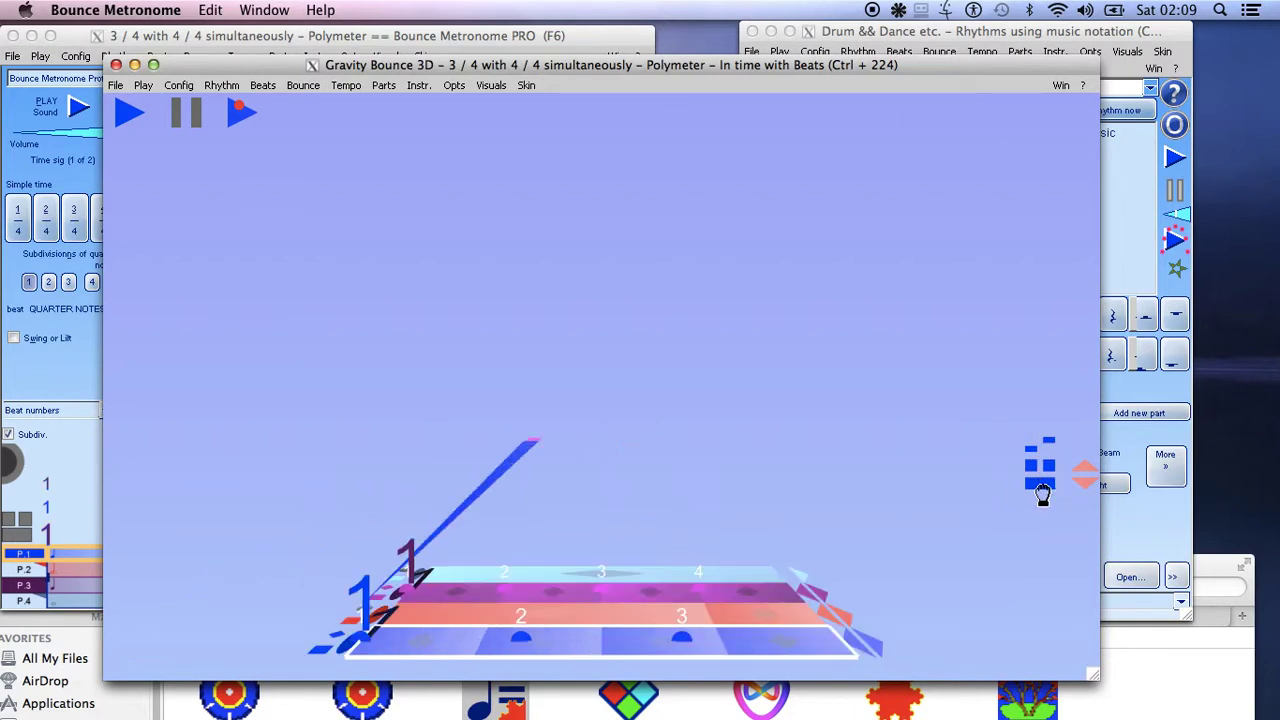
left_click(128, 118)
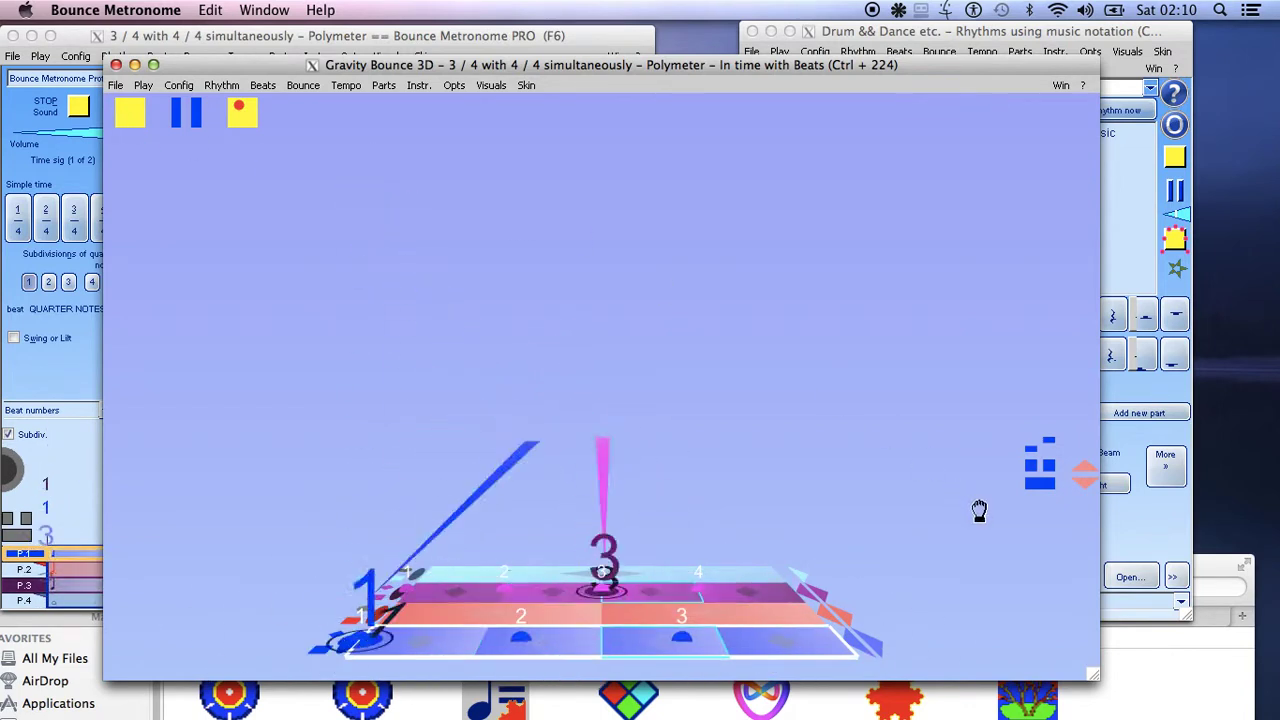
- Return the 3D bounce parts to the side-by-side display during playback and stop the rhythm
left_click(1045, 474)
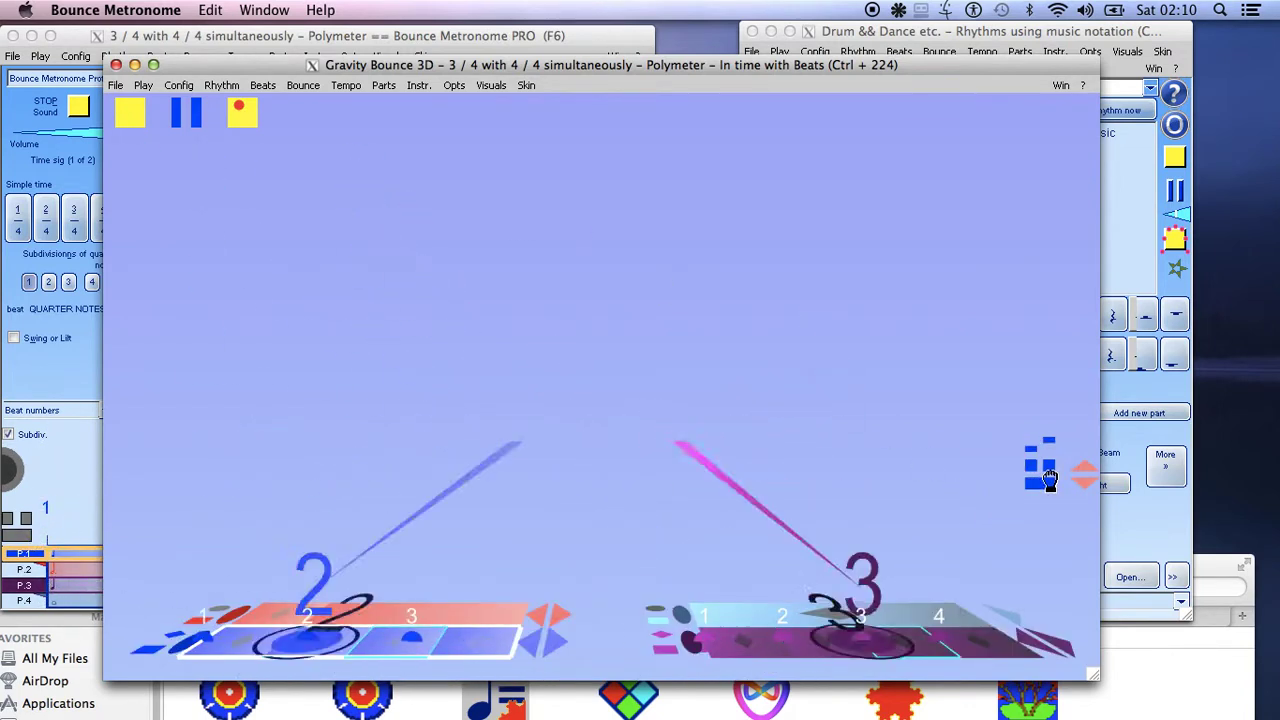
left_click(129, 112)
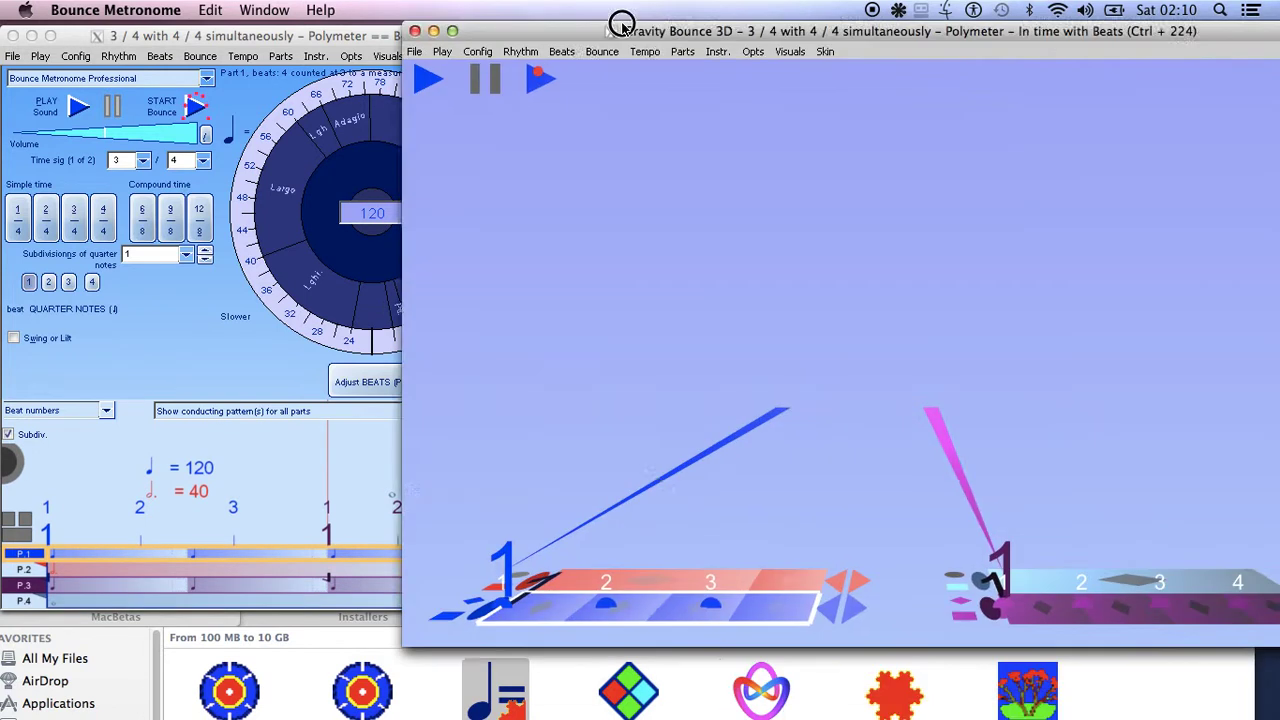
- Apply the 3:5 over 4 polyrhythm preset and bring the 3D bounce window back into full view
left_click_drag(454, 5, 810, 330)
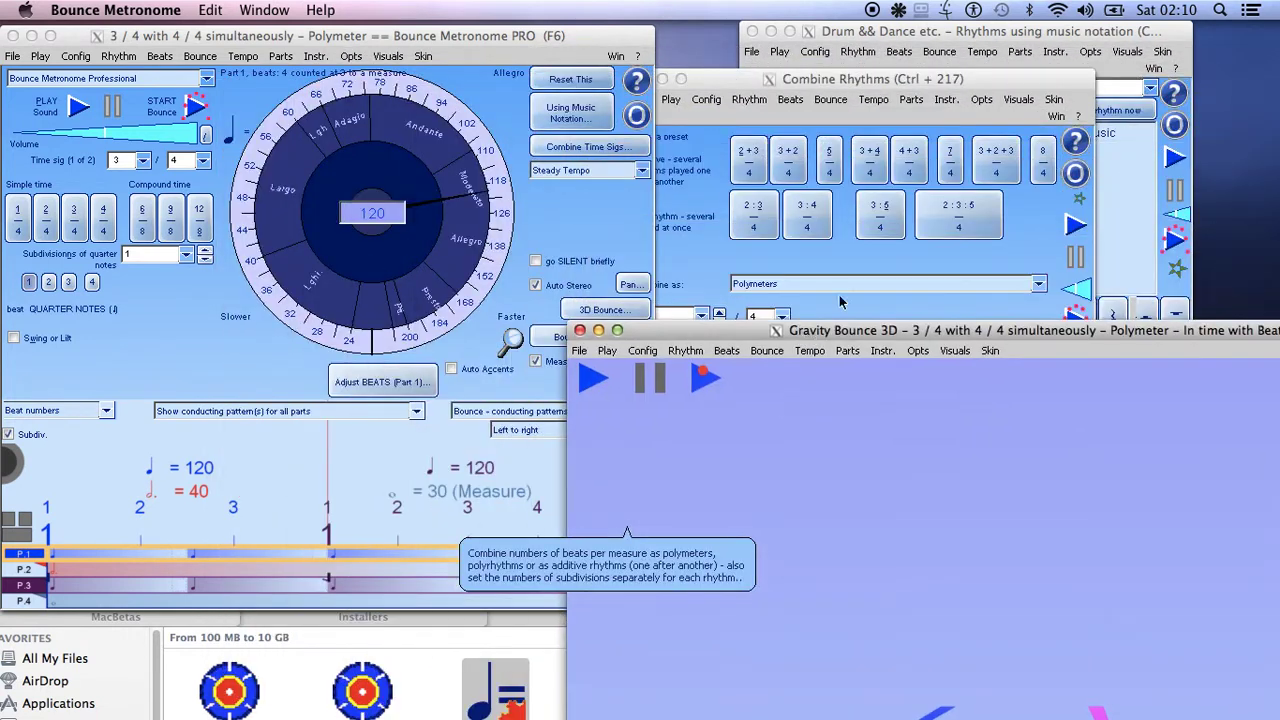
left_click(881, 220)
left_click(882, 220)
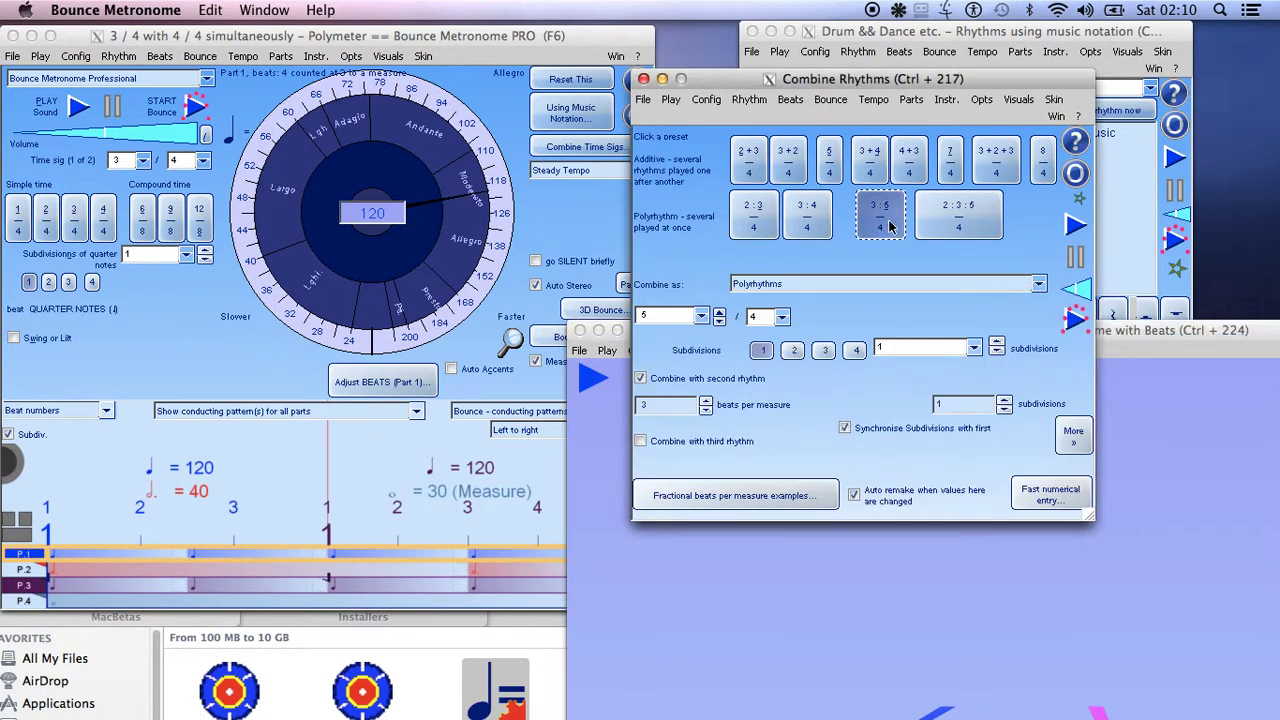
left_click(1134, 333)
left_click_drag(1134, 333, 900, 52)
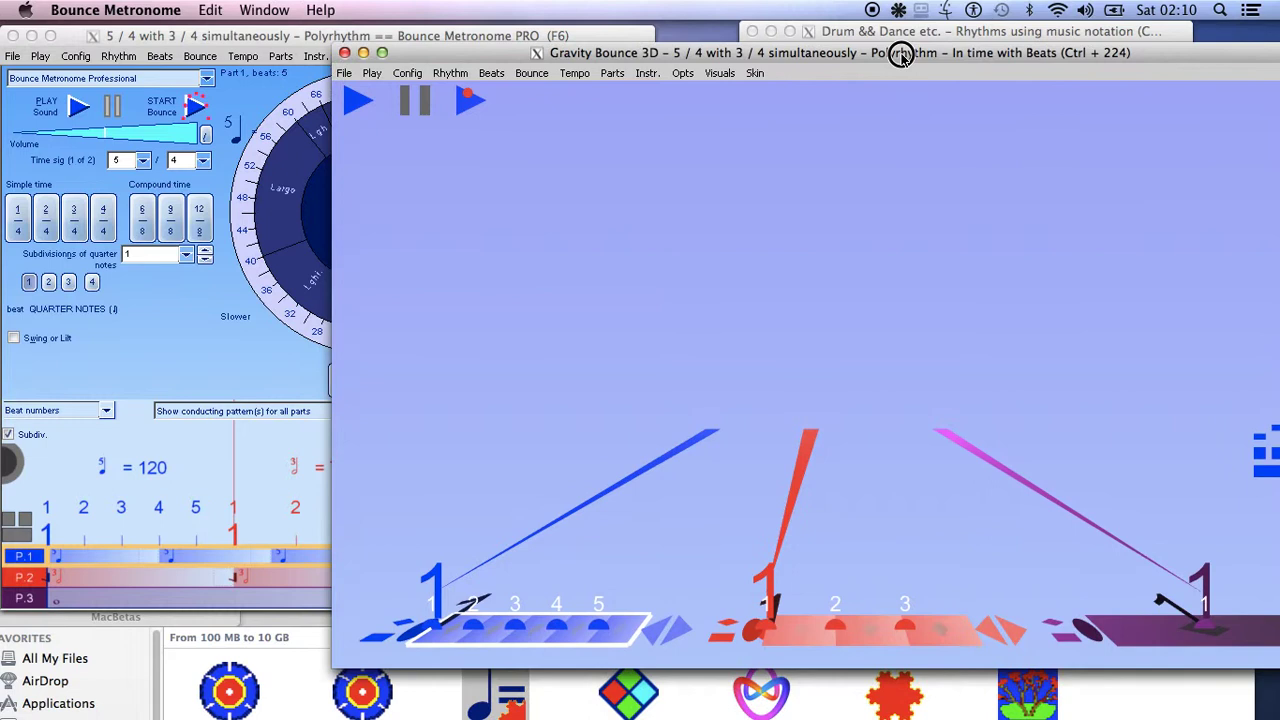
- Set the bounce style of the 5/4 with 3/4 polyrhythm to Bounce inside oval
left_click(72, 35)
left_click(597, 411)
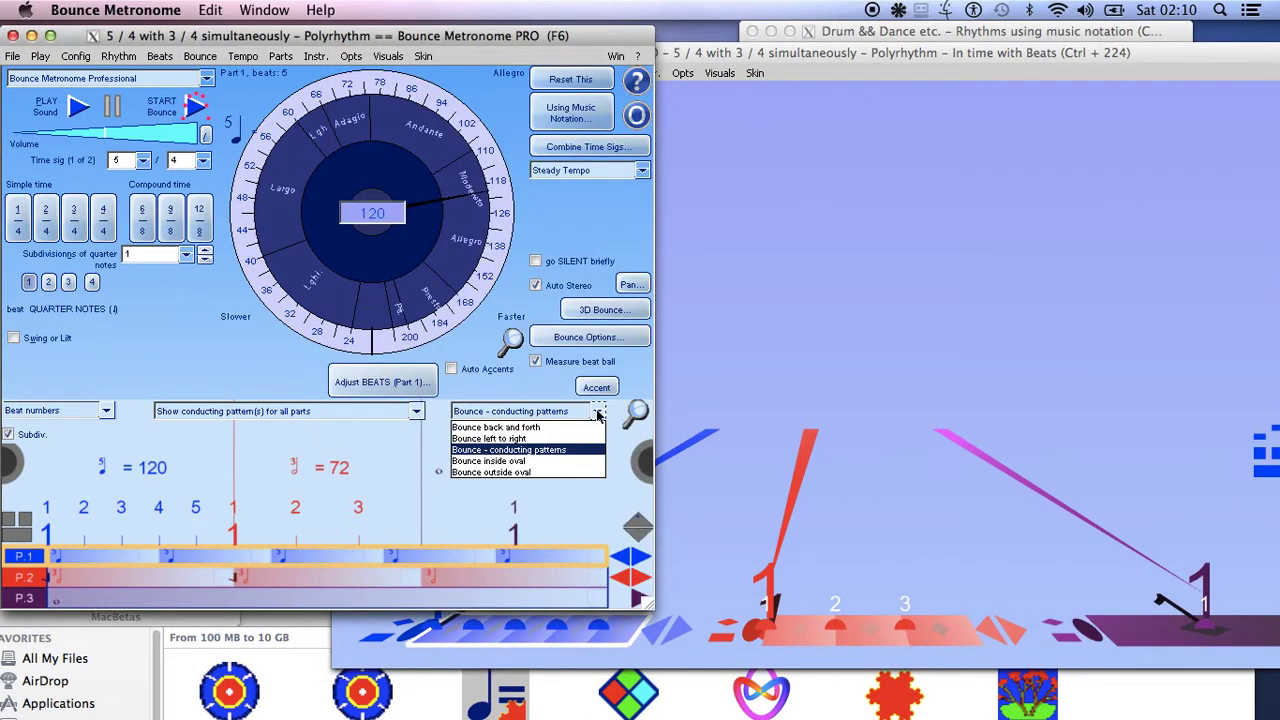
left_click(545, 461)
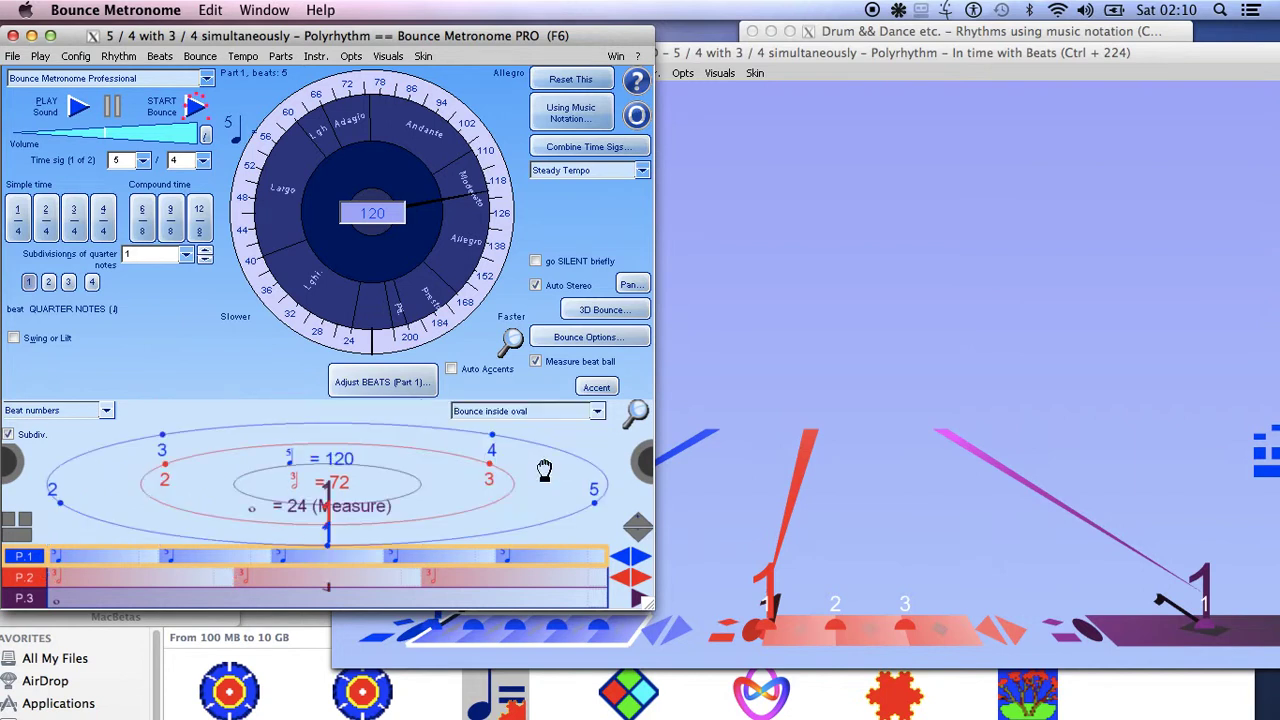
- Bring the 3D bounce window forward, play the polyrhythm with its nested ovals and stop it
left_click_drag(814, 55, 551, 69)
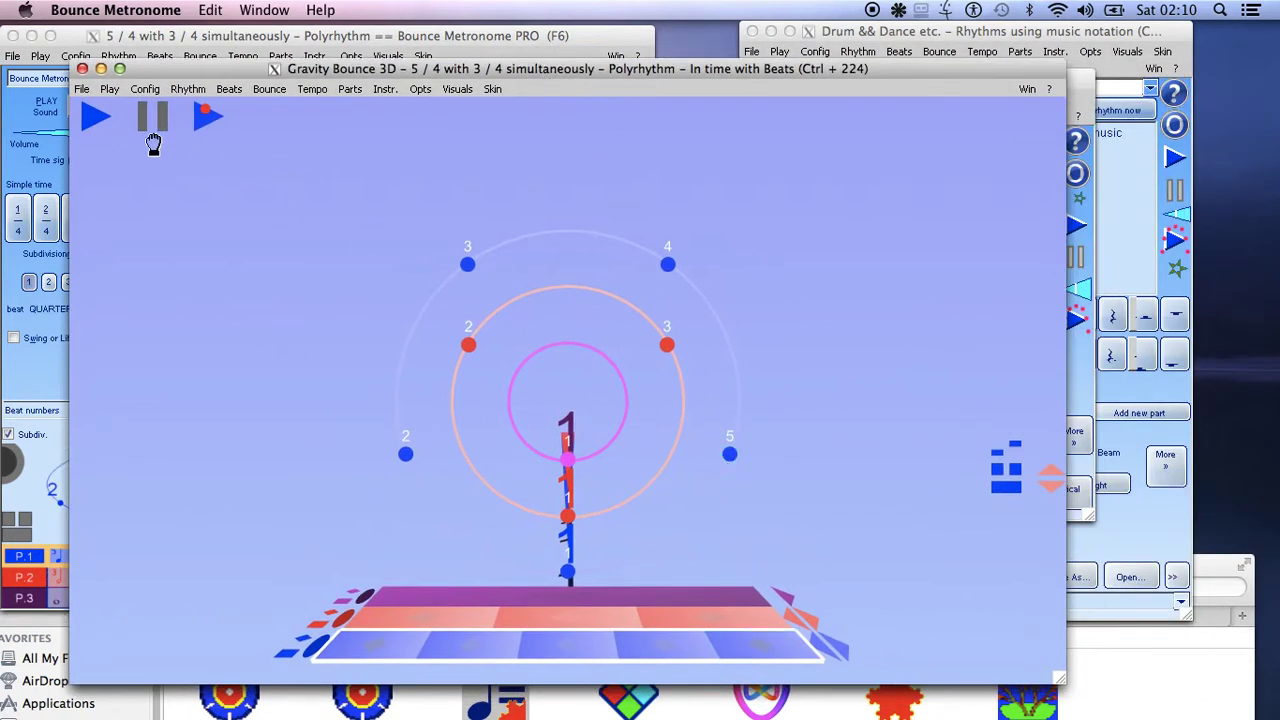
left_click(96, 122)
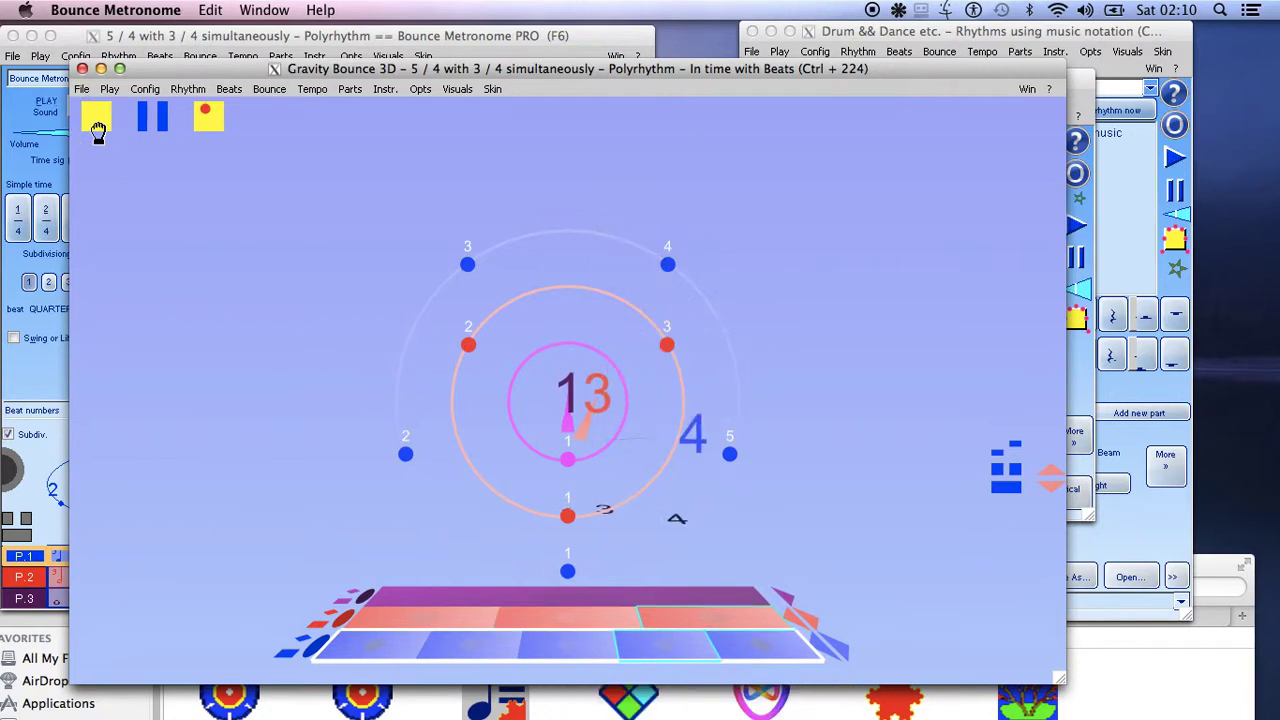
left_click(97, 128)
- Spread the 3D parts side by side and hide the bounce of Part 3, the measure beat
left_click(1018, 488)
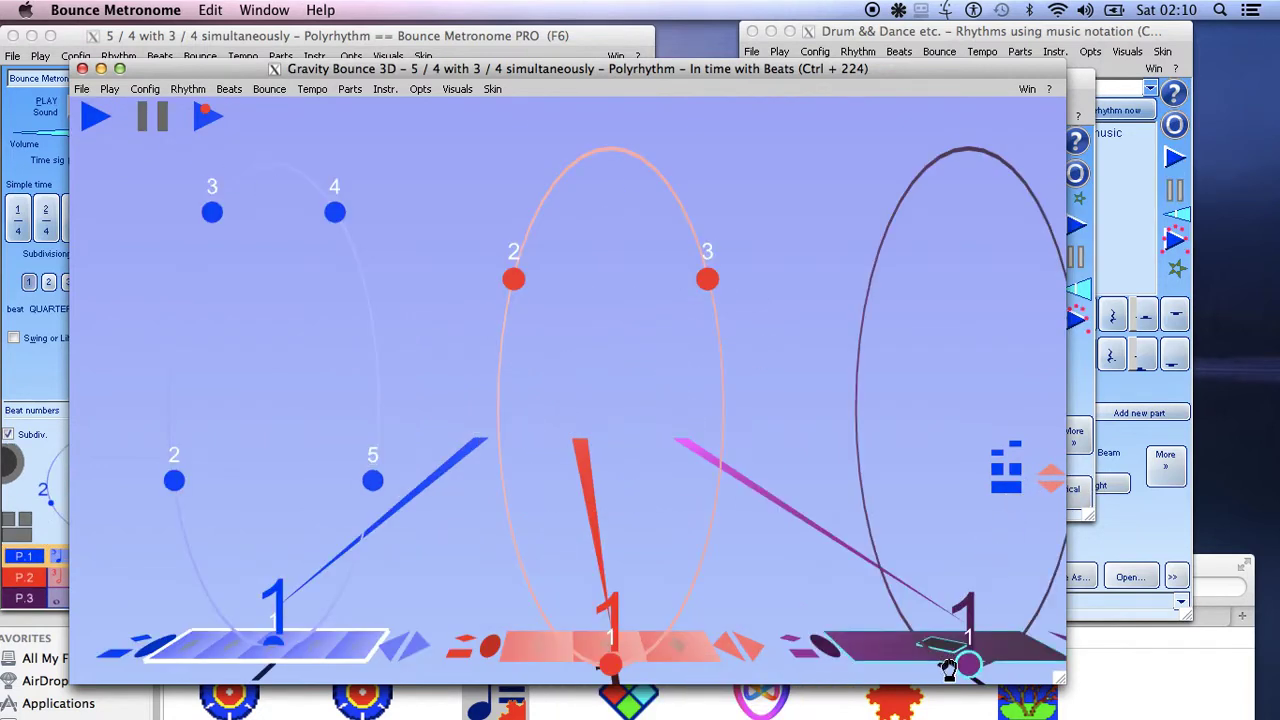
left_click(24, 598)
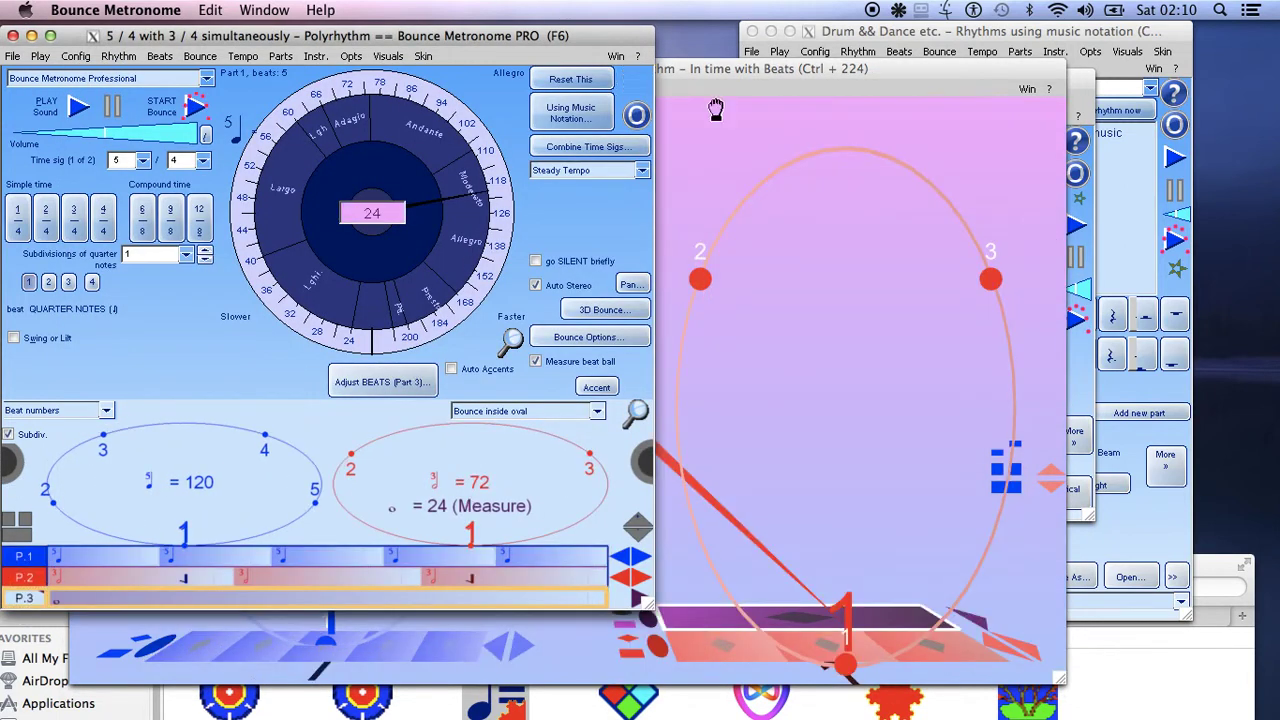
left_click(719, 71)
left_click_drag(721, 72, 843, 163)
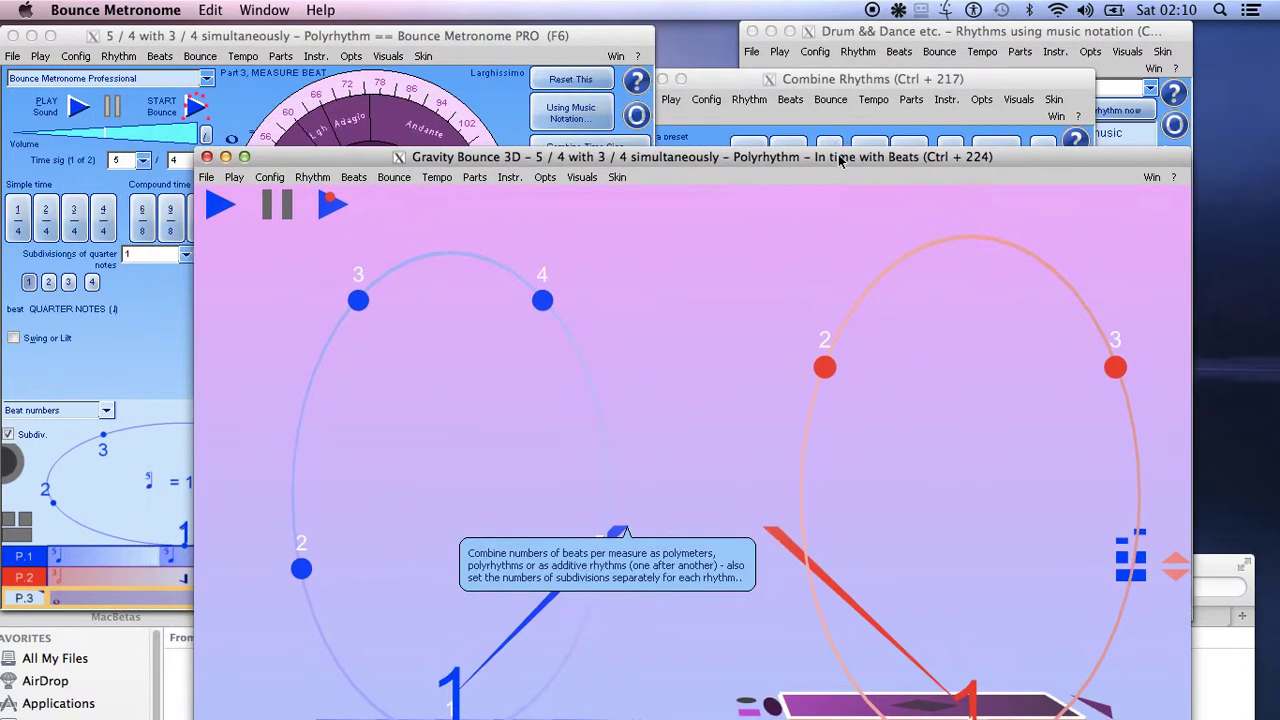
- Make Part 1 the part to adjust and reposition the 3D bounce window beside the main window's controls
left_click(281, 80)
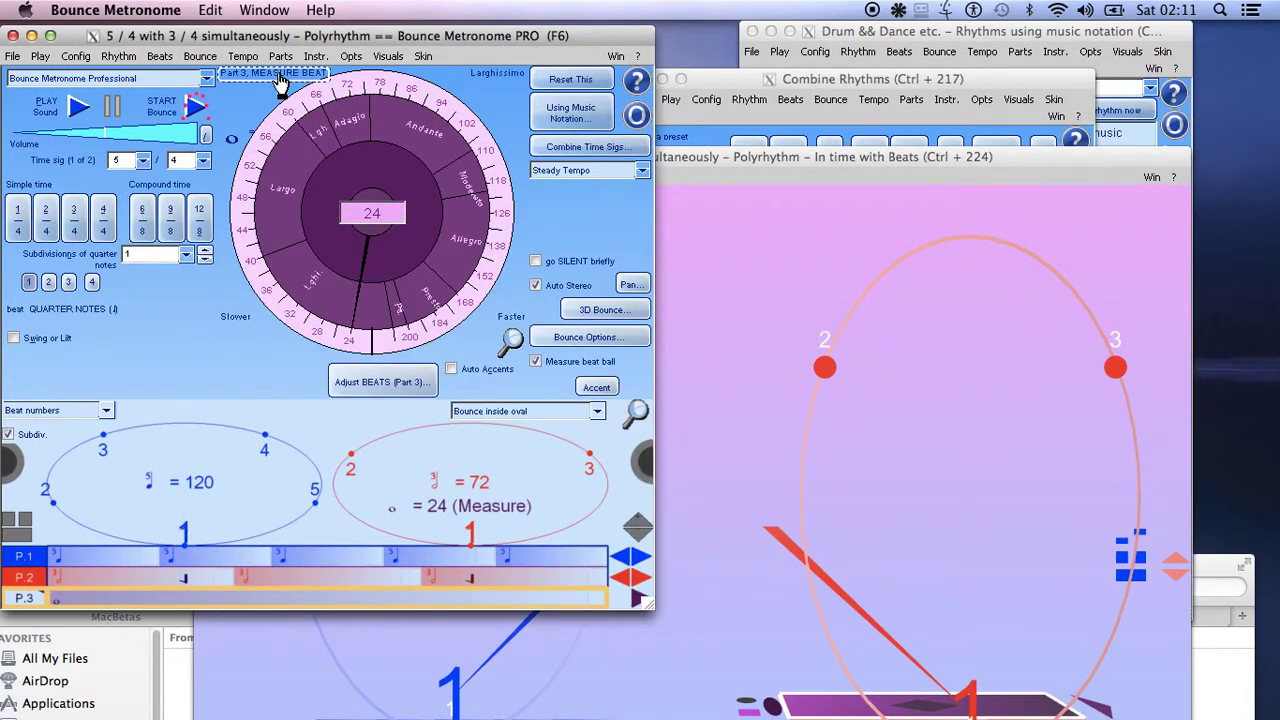
left_click(281, 80)
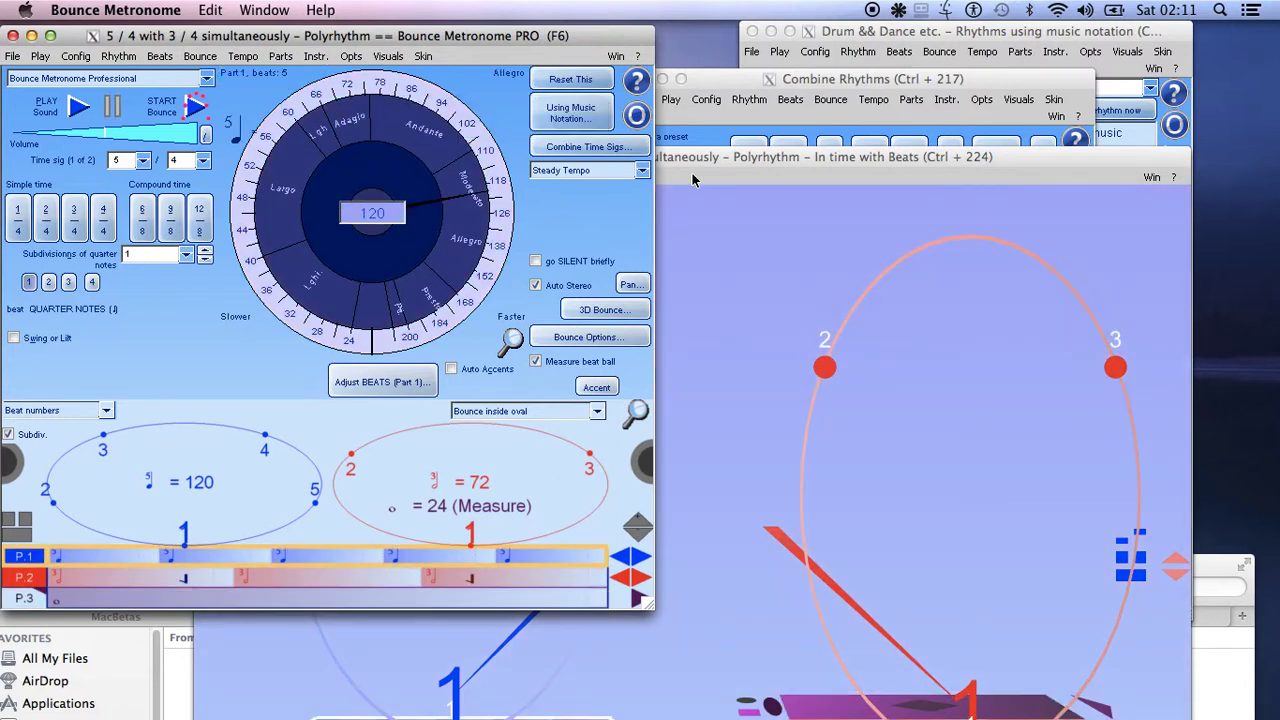
left_click_drag(698, 170, 690, 94)
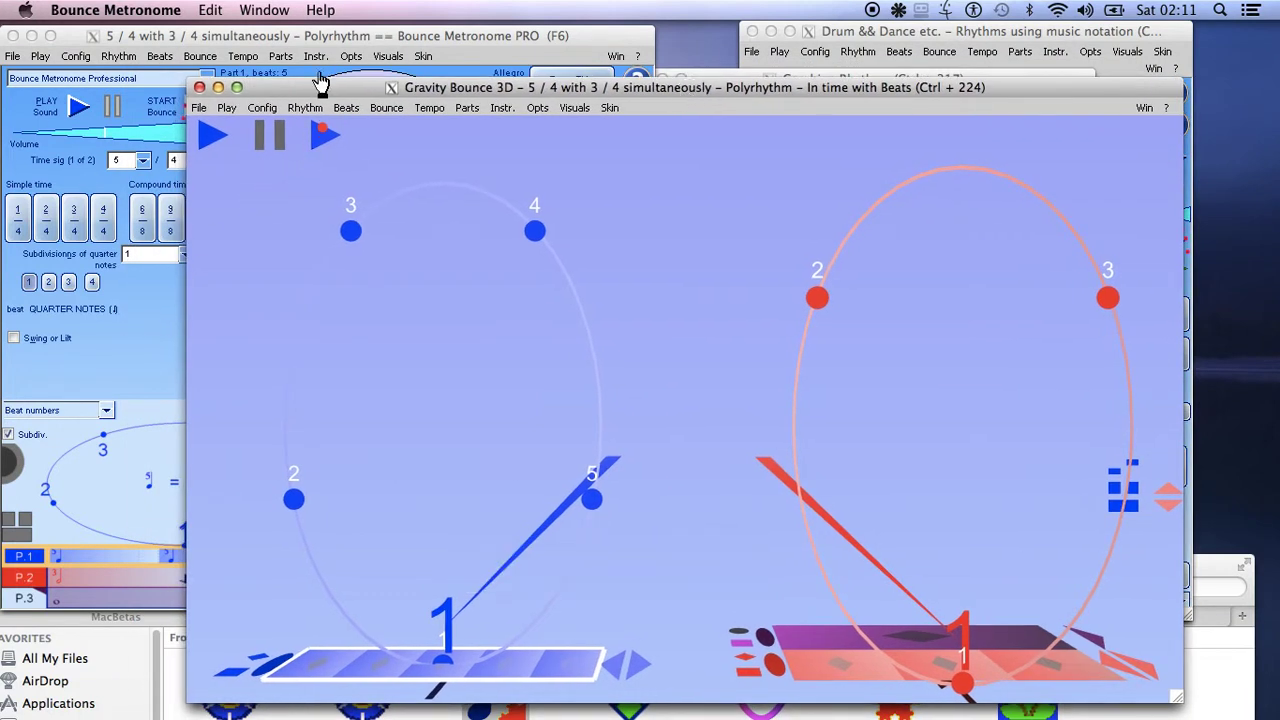
left_click_drag(300, 92, 394, 93)
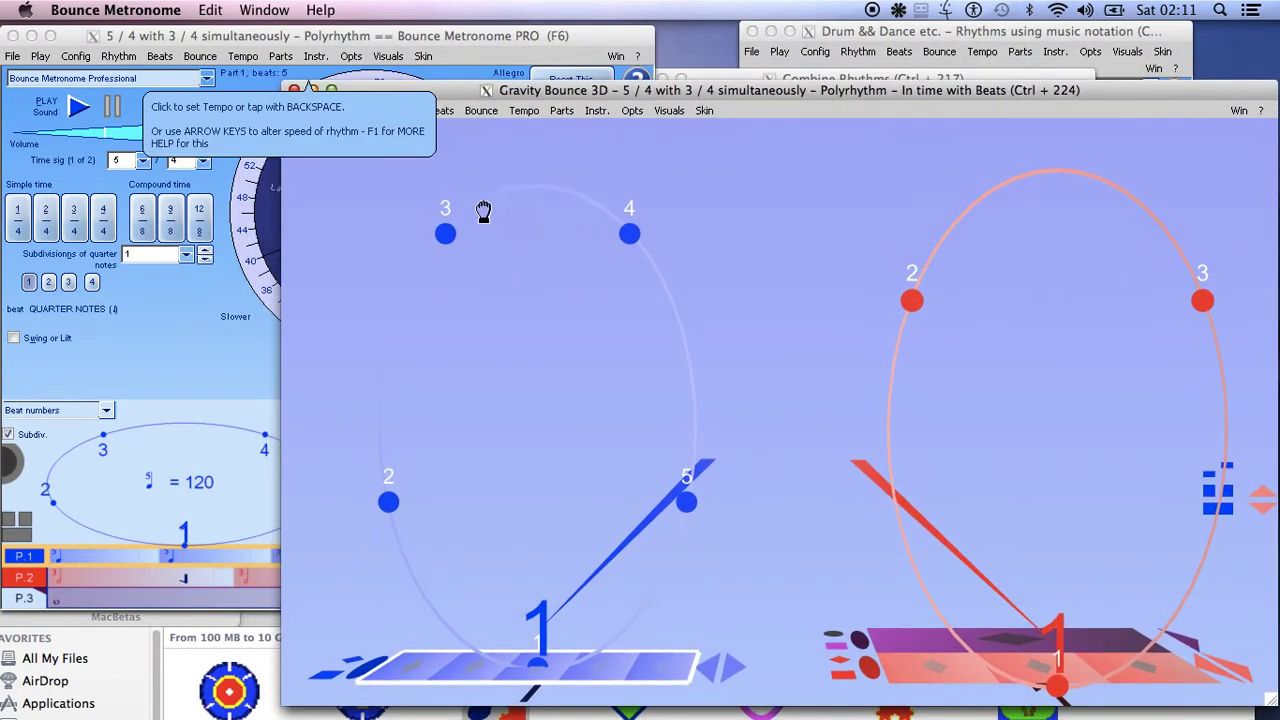
- Switch the metronome to the task "Additive Rhythms like 3 + 2 + 3 / 4" and accept the resets
left_click(167, 37)
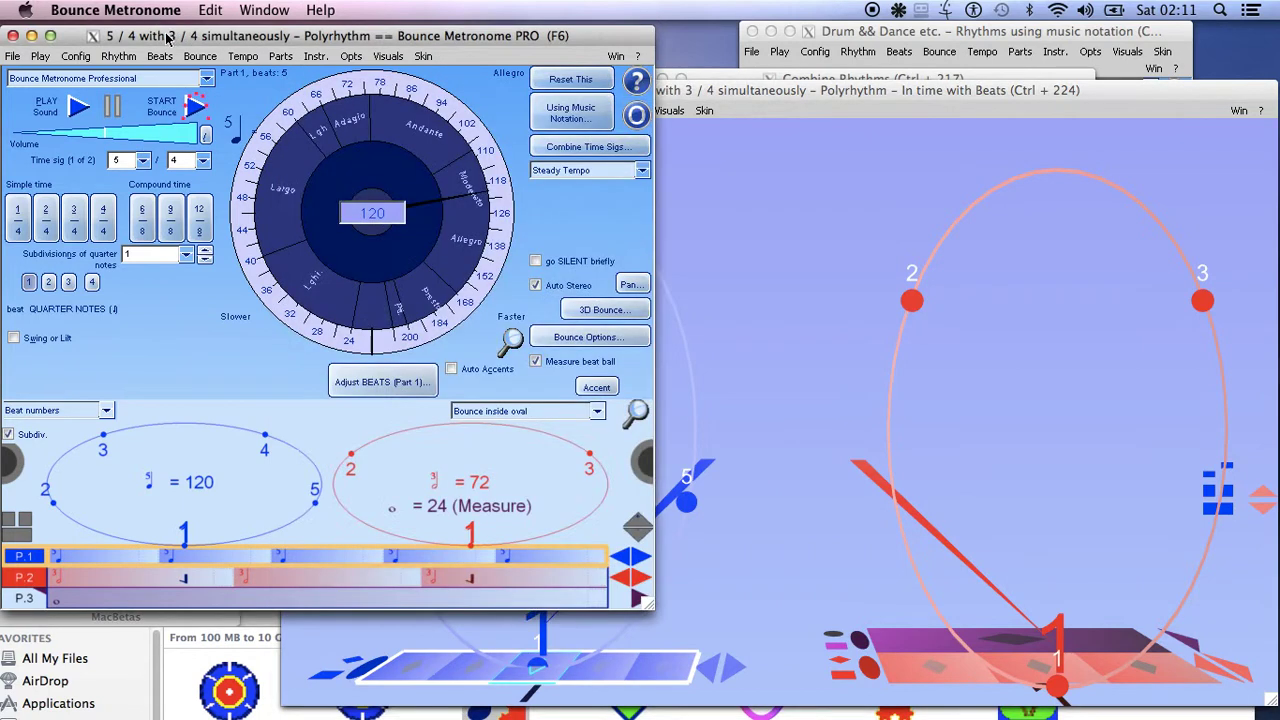
left_click(205, 79)
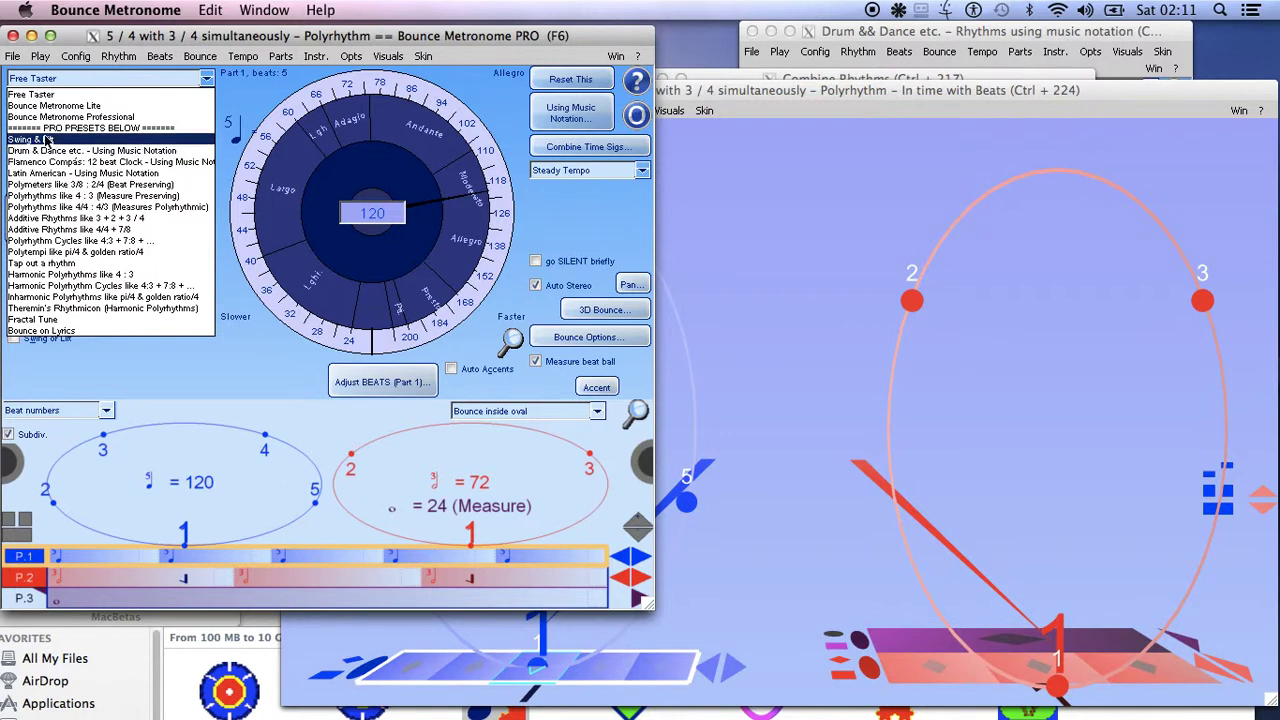
left_click(76, 219)
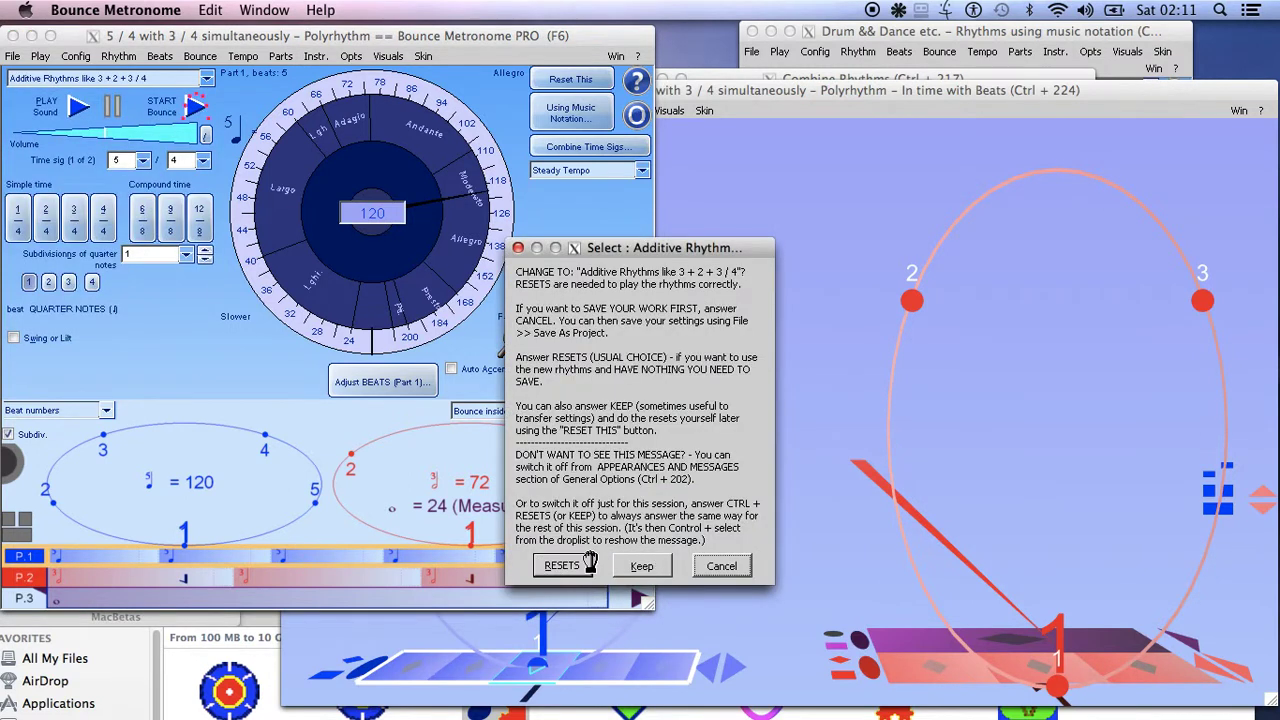
left_click_drag(616, 247, 504, 83)
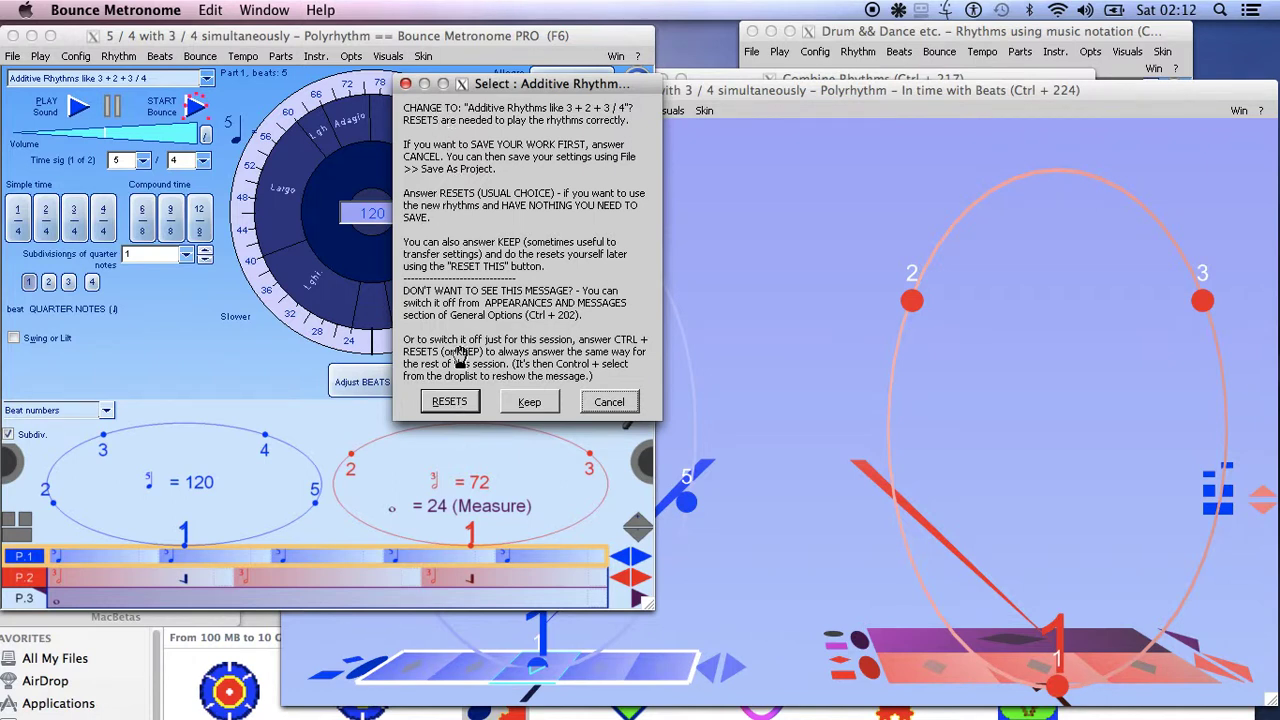
left_click(449, 402)
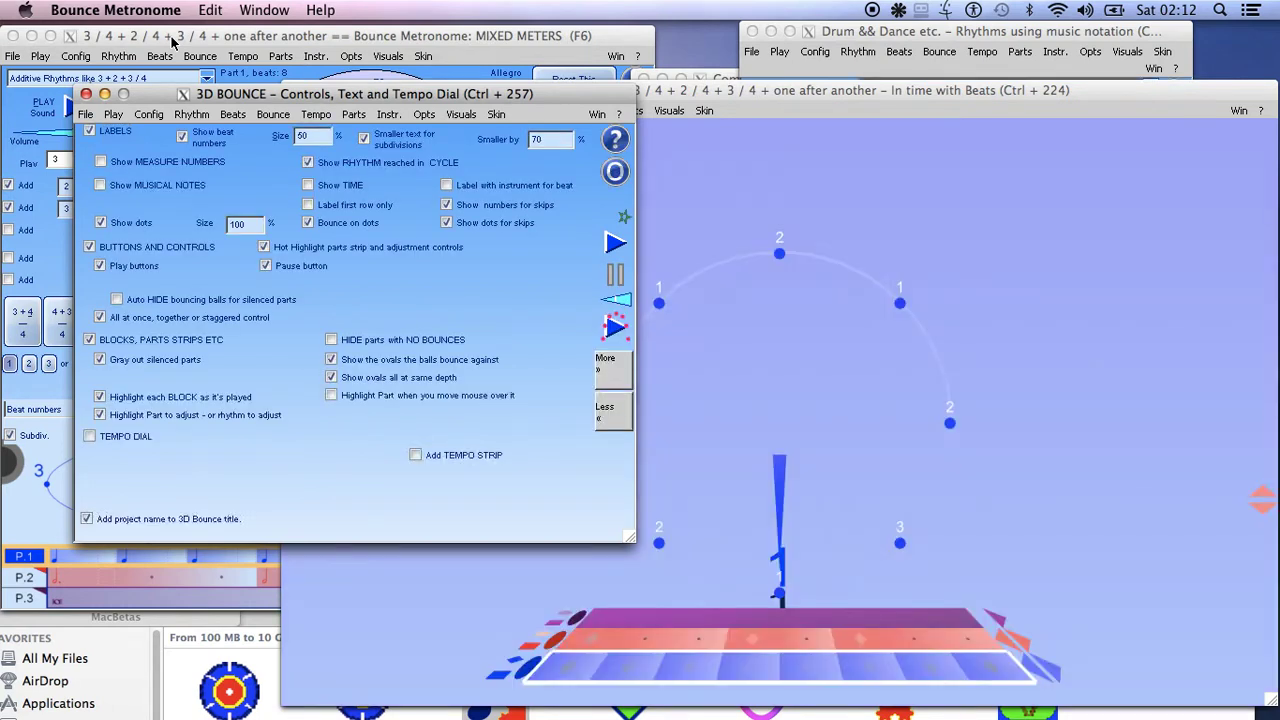
- Set the bounce style of the additive rhythm to Bounce left to right
left_click(172, 39)
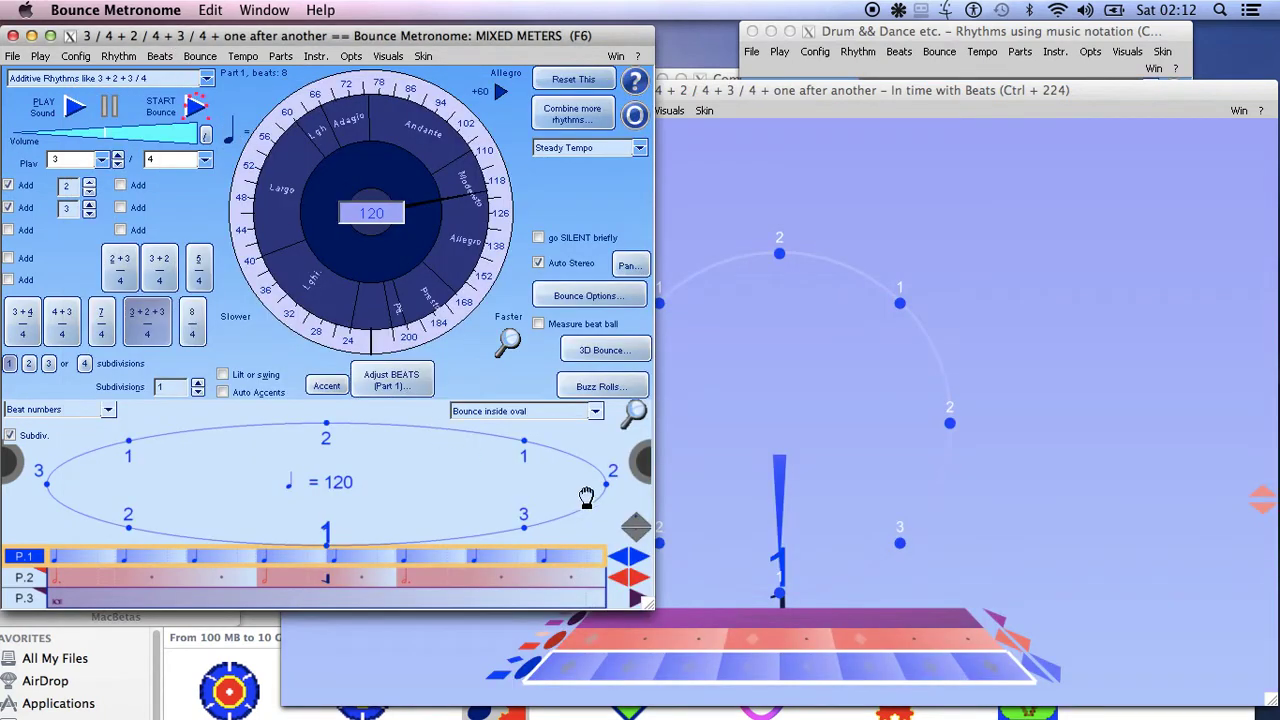
left_click(598, 415)
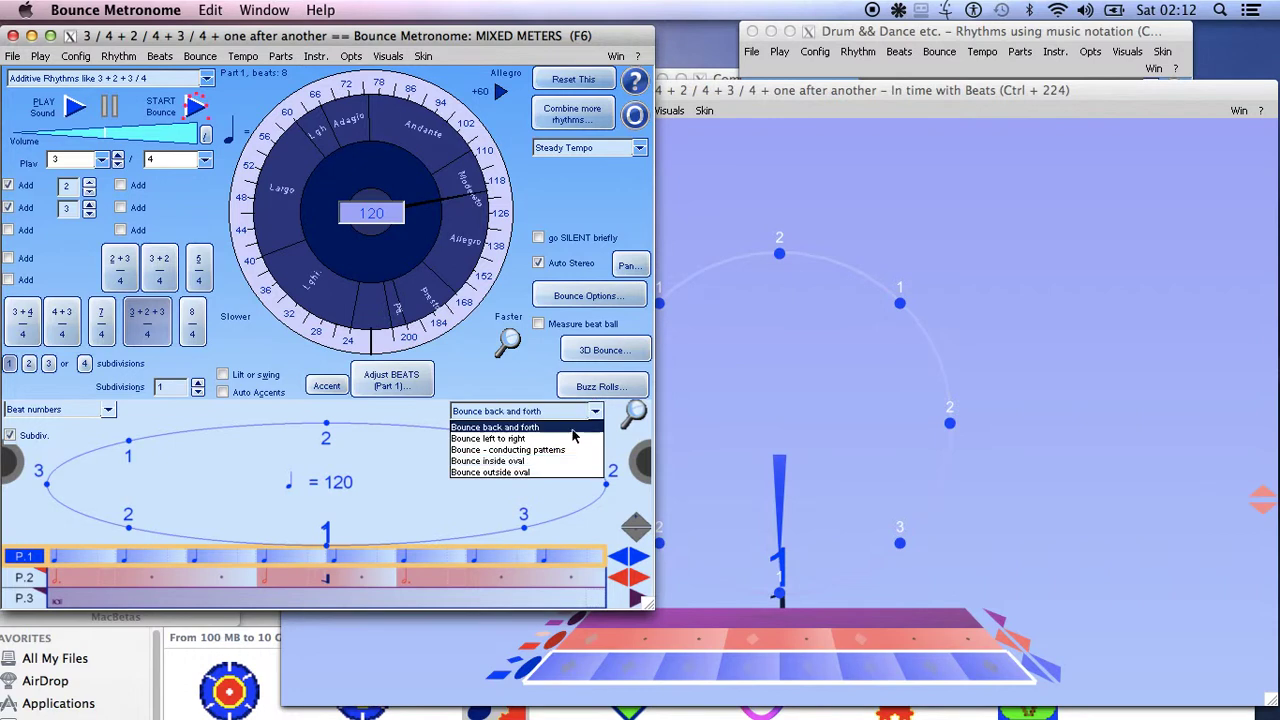
left_click(563, 434)
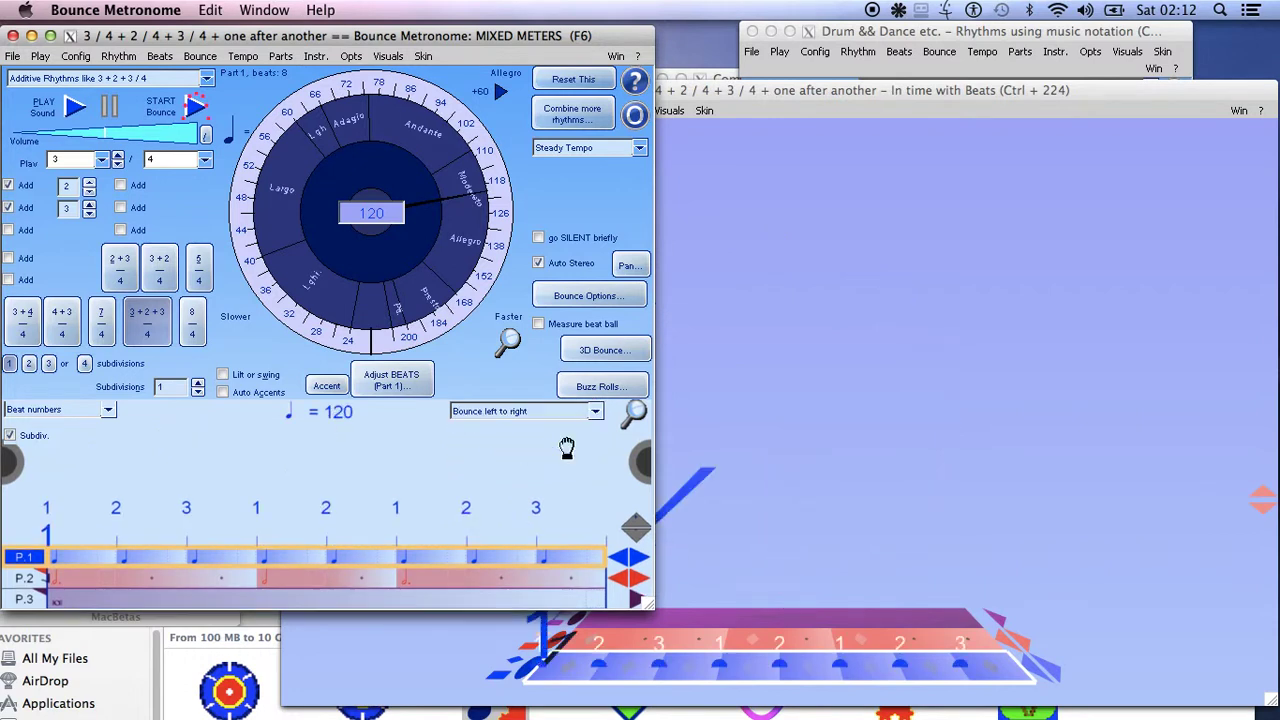
- Try extending the additive rhythm with 6-beat and 10-beat measures, and restore the 3+2+3 / 4 preset
left_click(12, 234)
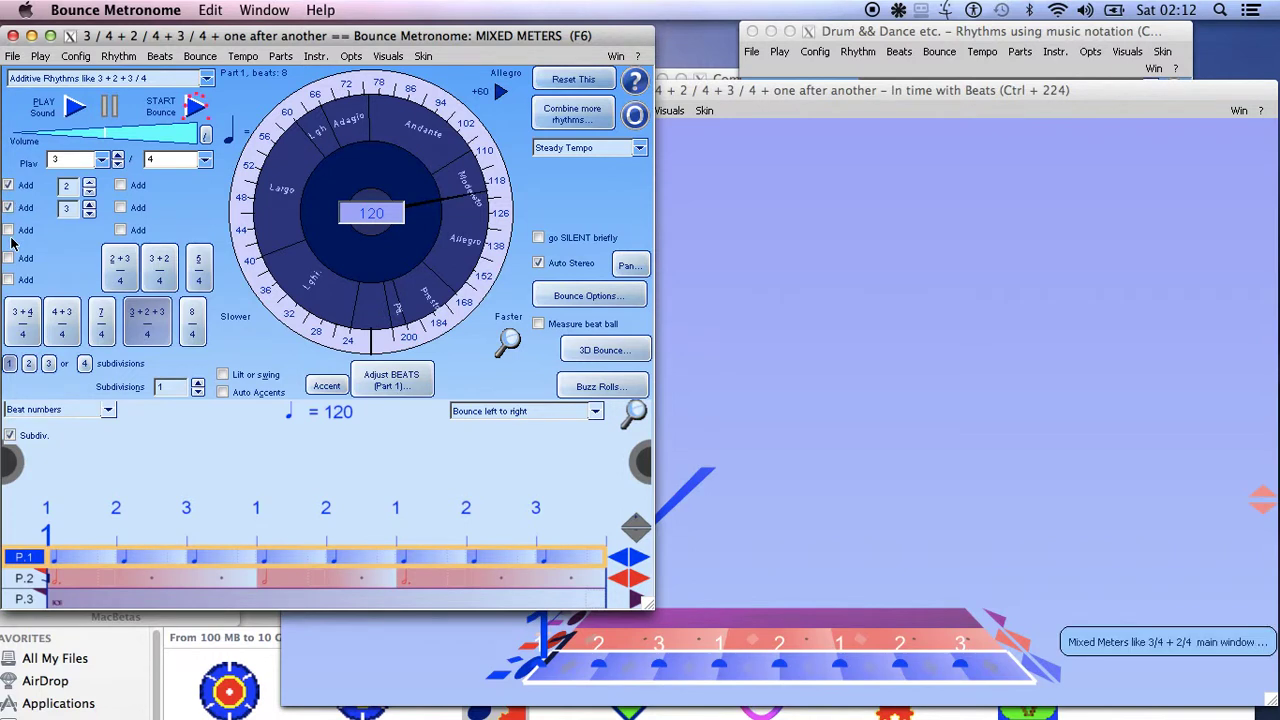
left_click(12, 234)
left_click(12, 257)
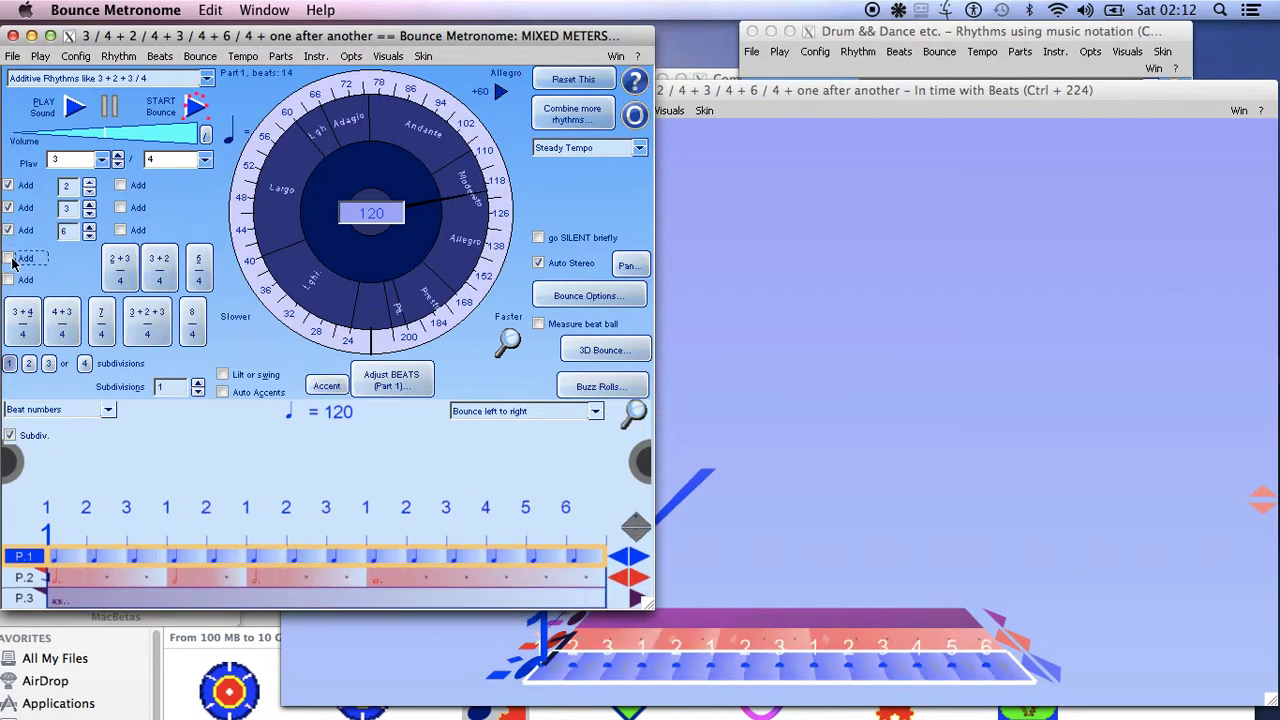
left_click(12, 259)
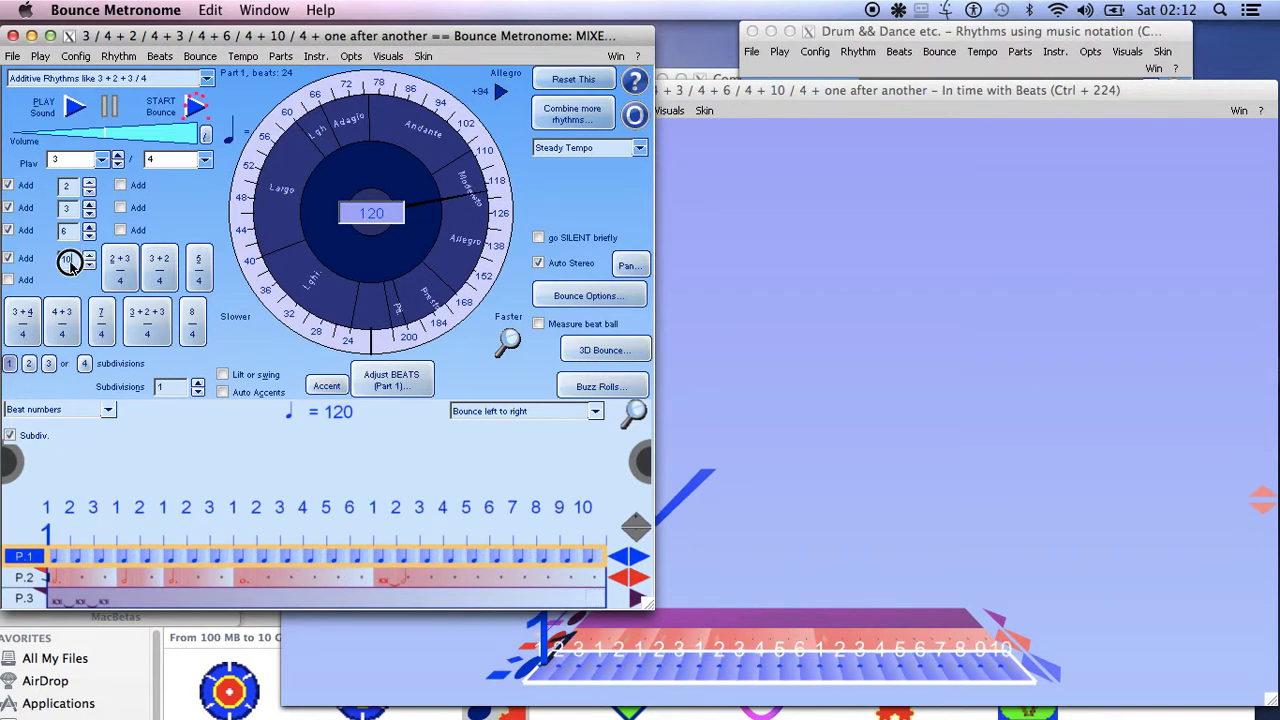
left_click(153, 331)
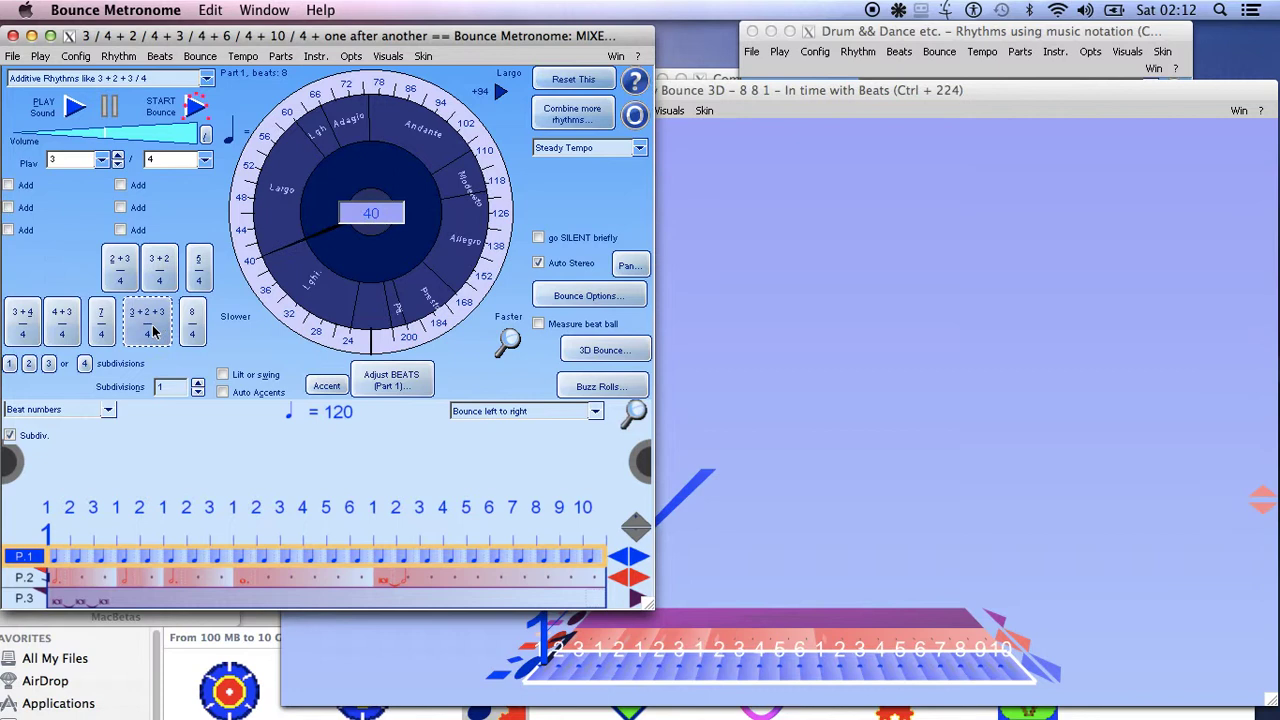
- Switch the metronome to "Drum & Dance etc. - Using Music Notation" and accept the resets
left_click(208, 79)
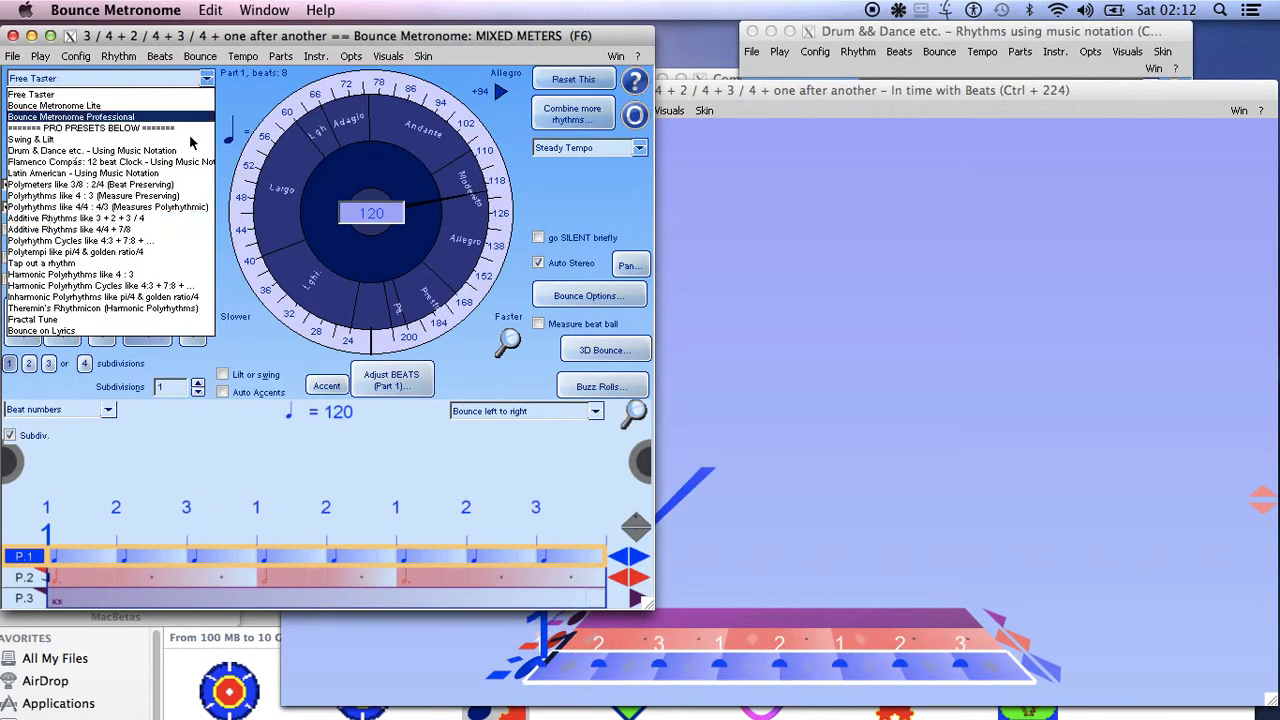
left_click(72, 152)
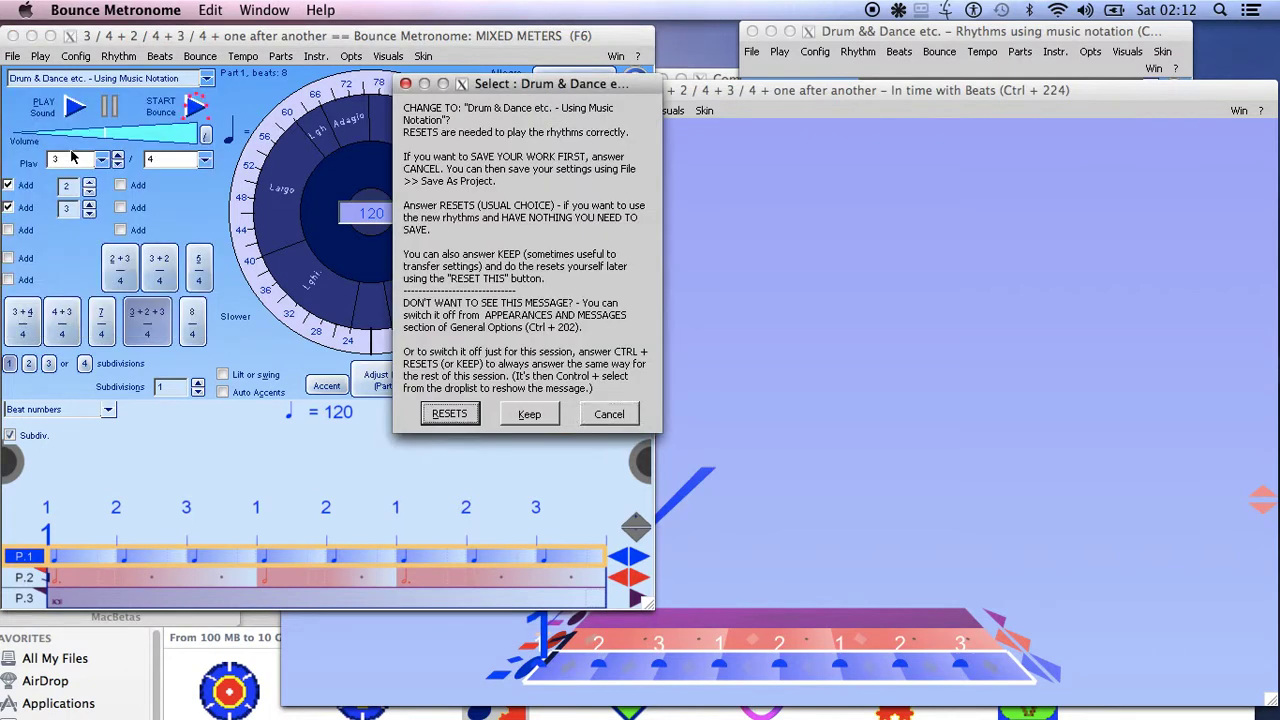
left_click(457, 418)
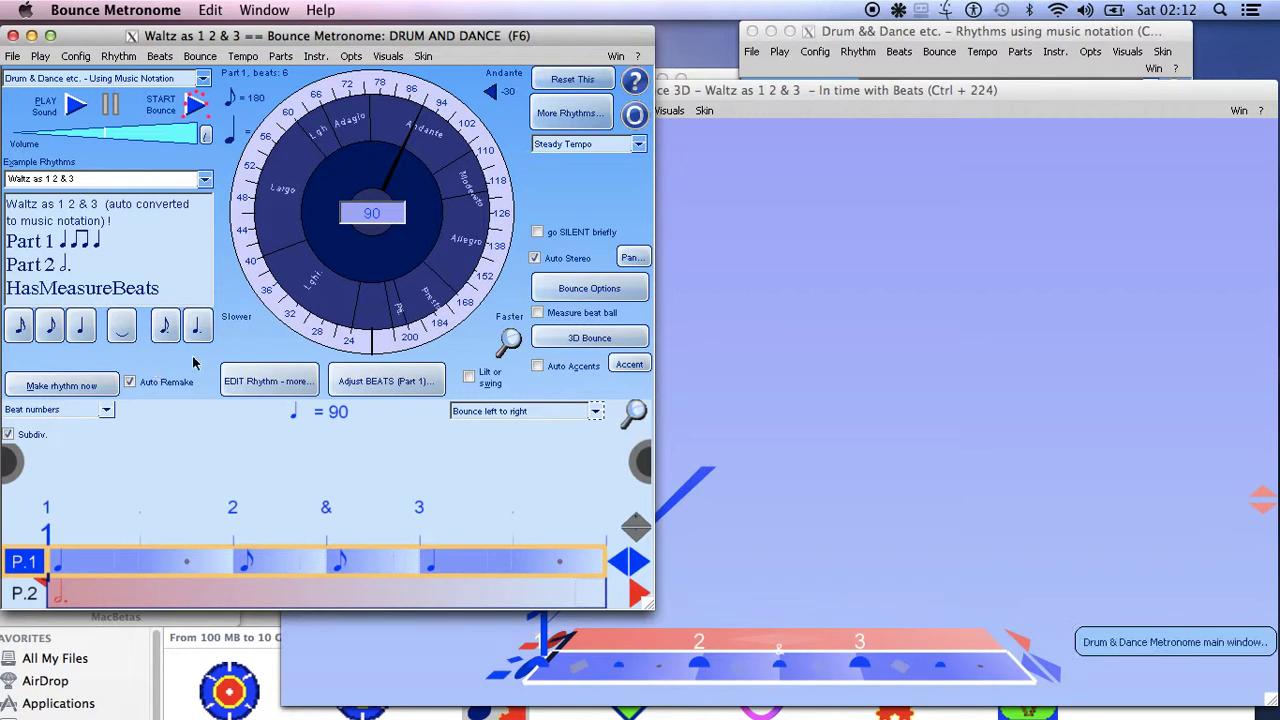
- Open the detailed music notation editor for the waltz rhythm and position its window over the 3D bounce display
left_click(260, 380)
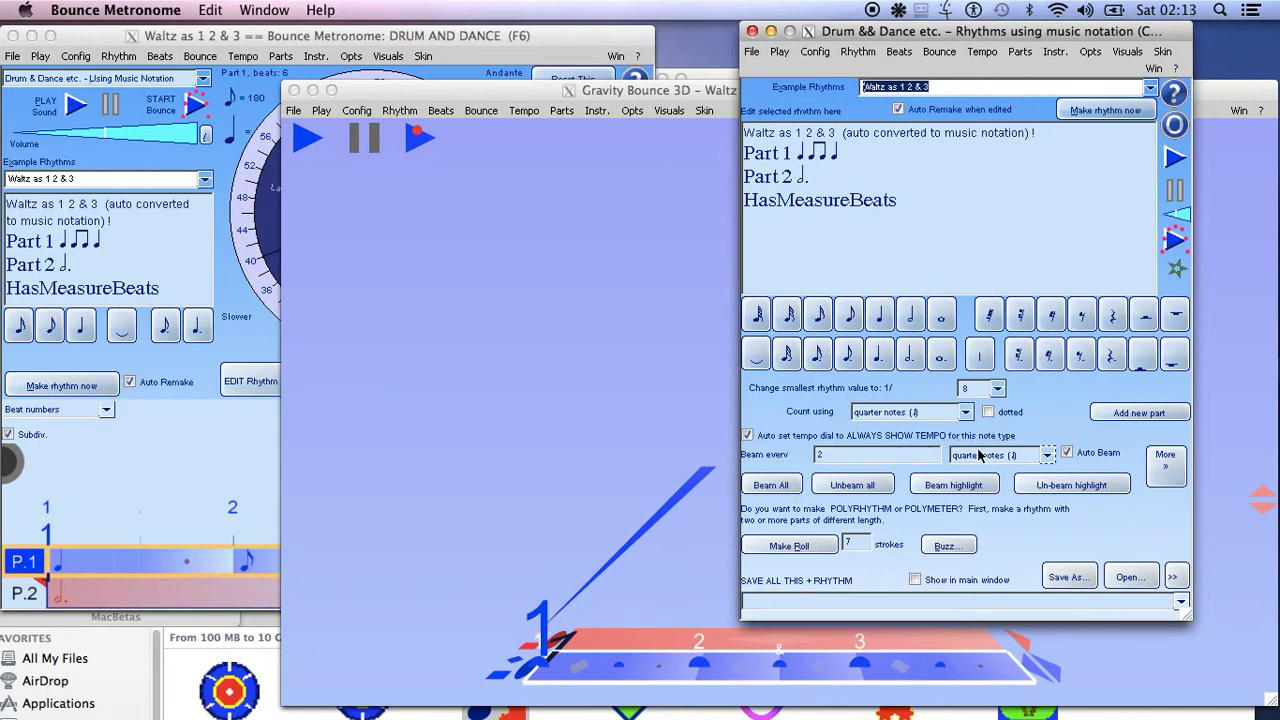
left_click(1080, 578)
left_click_drag(900, 31, 855, 38)
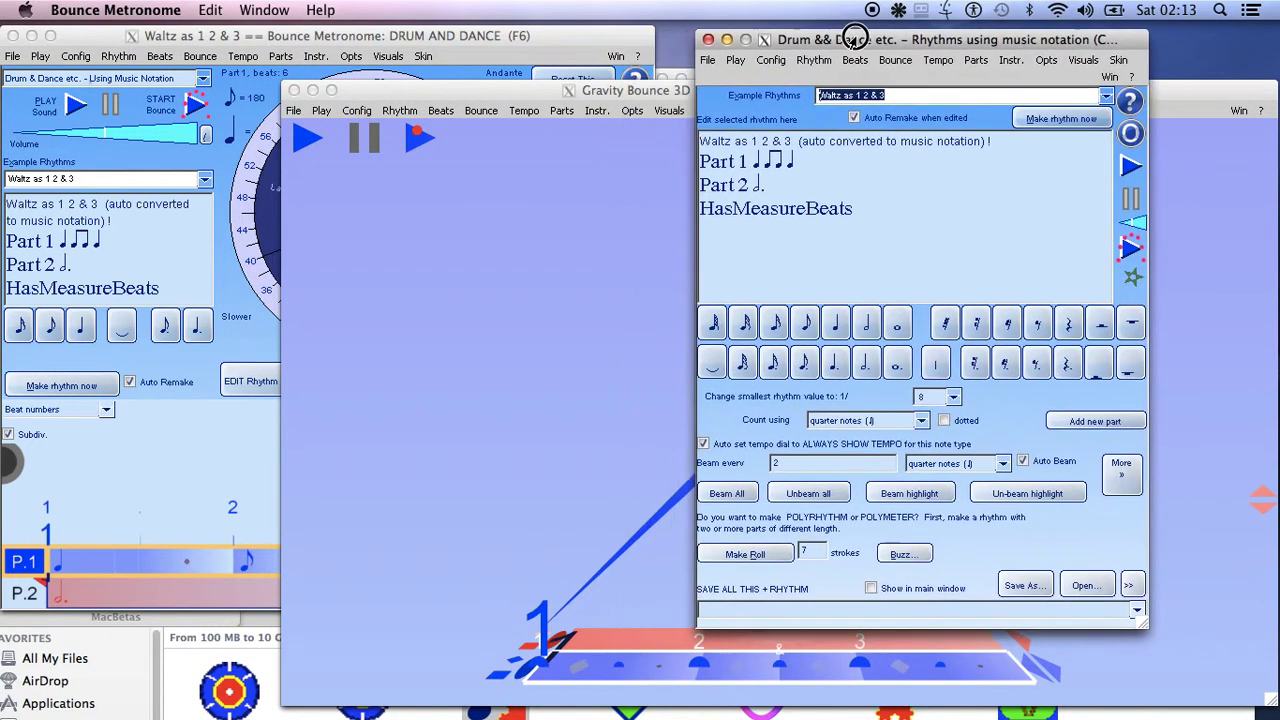
- Look through the main window's list of metronome tasks and pro presets
left_click(206, 84)
left_click(206, 84)
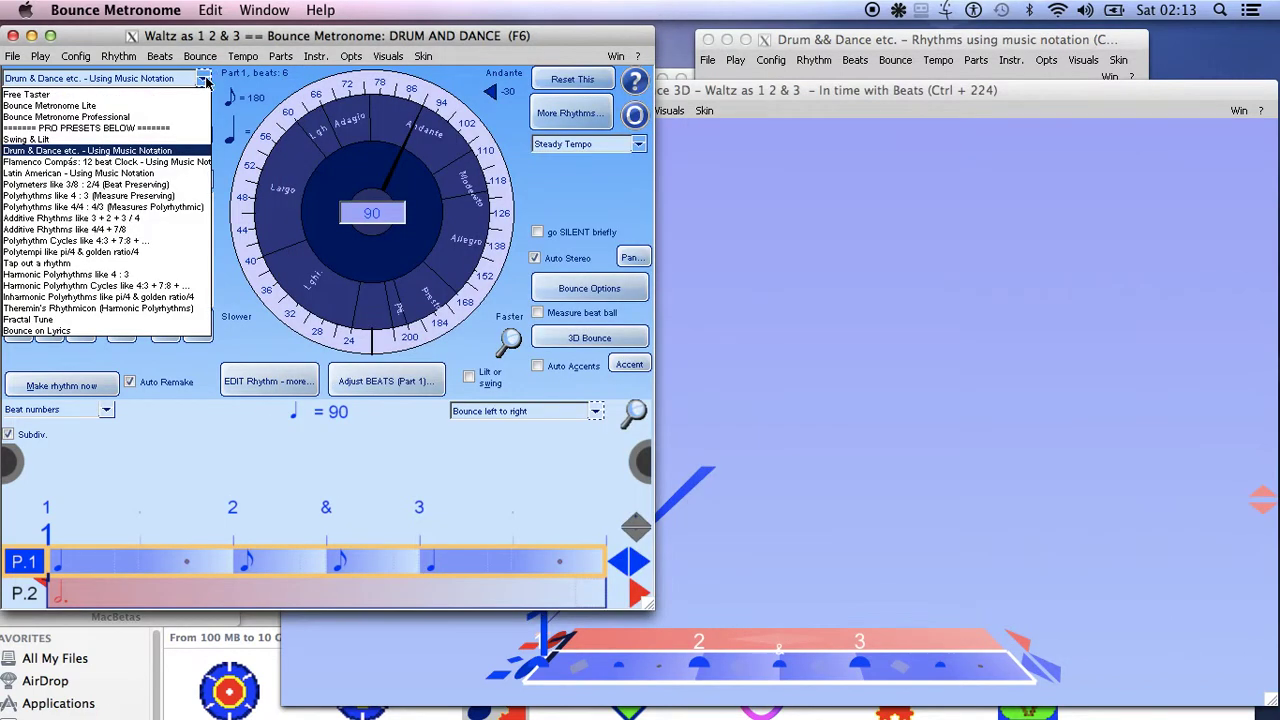
left_click(206, 82)
left_click(206, 81)
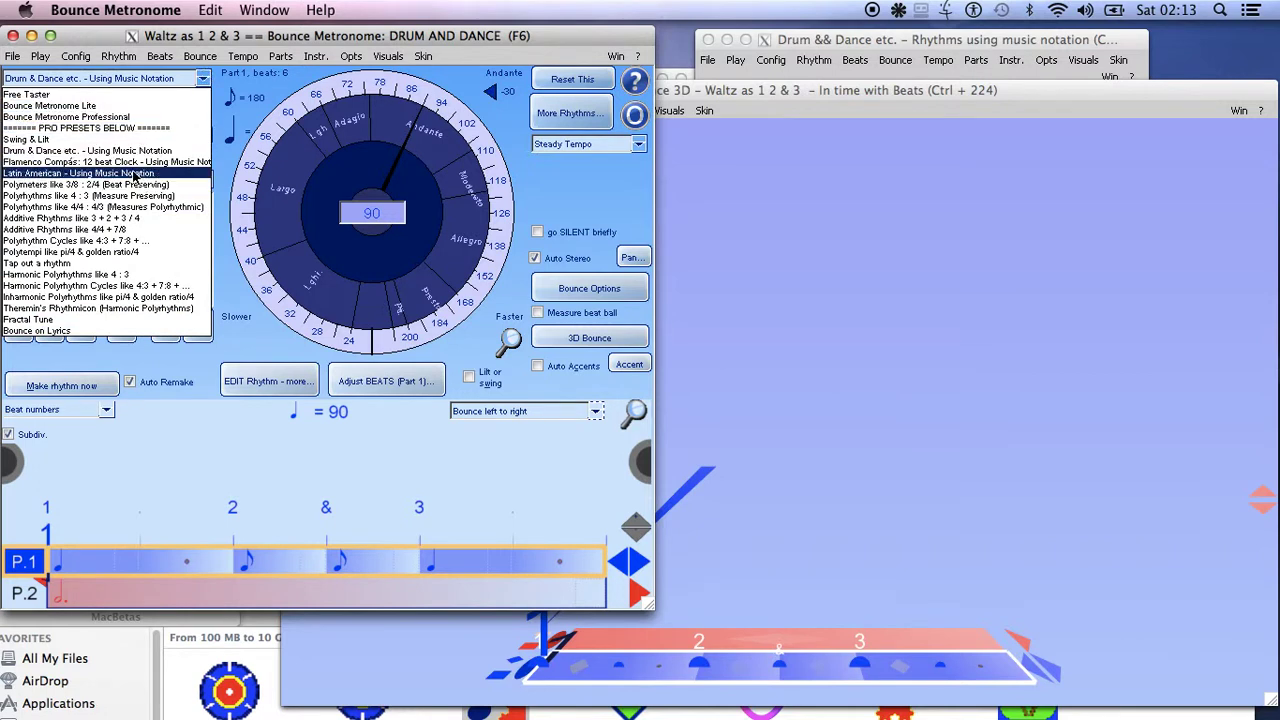
- Save the waltz rhythm settings to a file named "waltz" and turn on the option to show saved rhythms in the main window
left_click(904, 43)
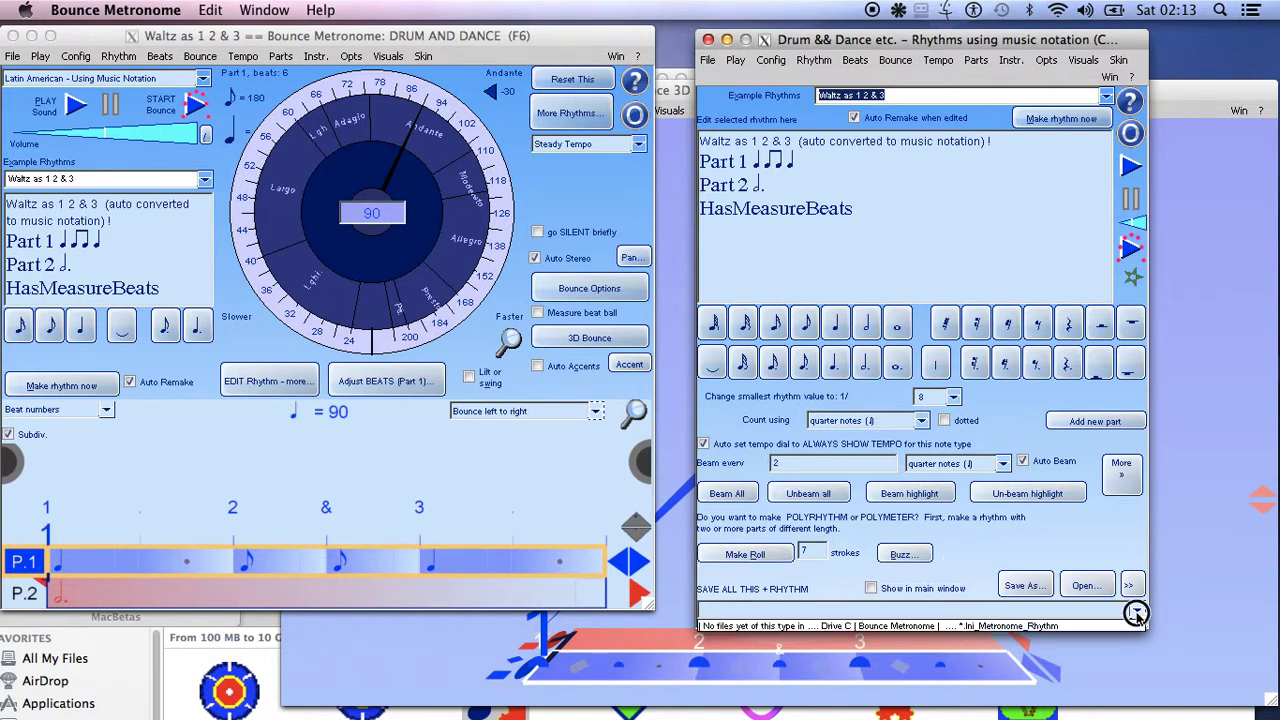
left_click(1008, 588)
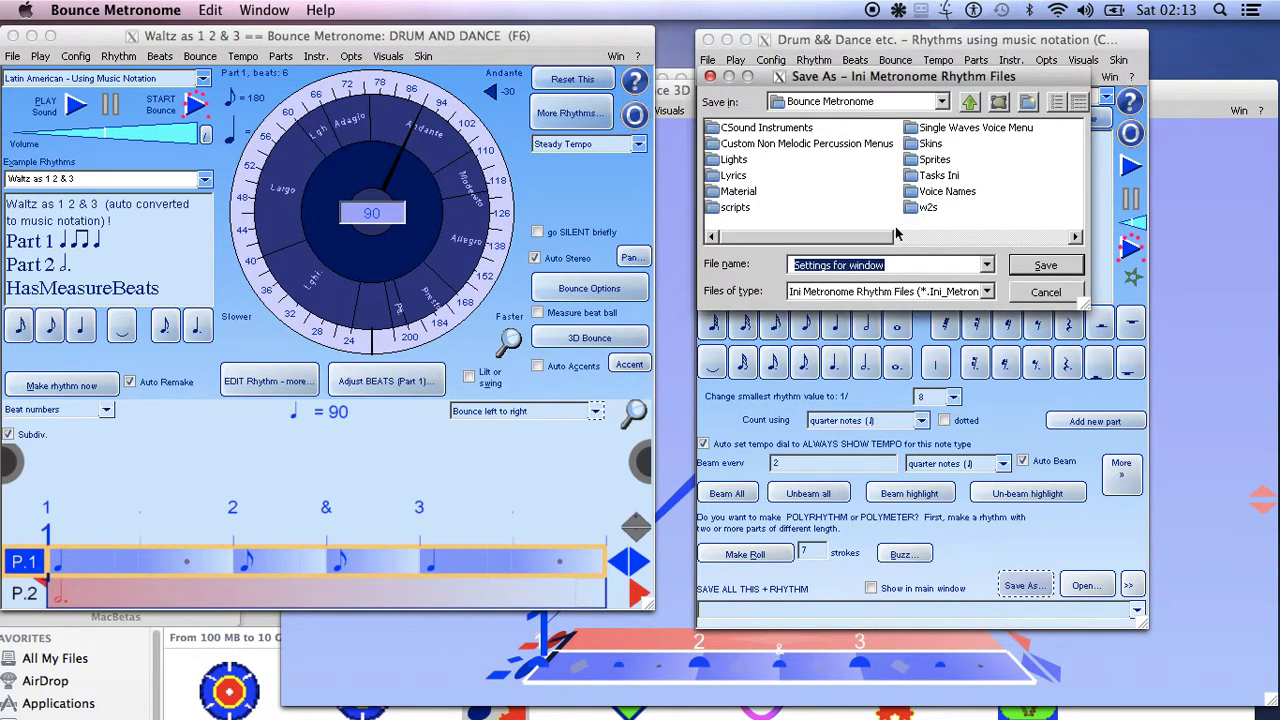
type("waltz")
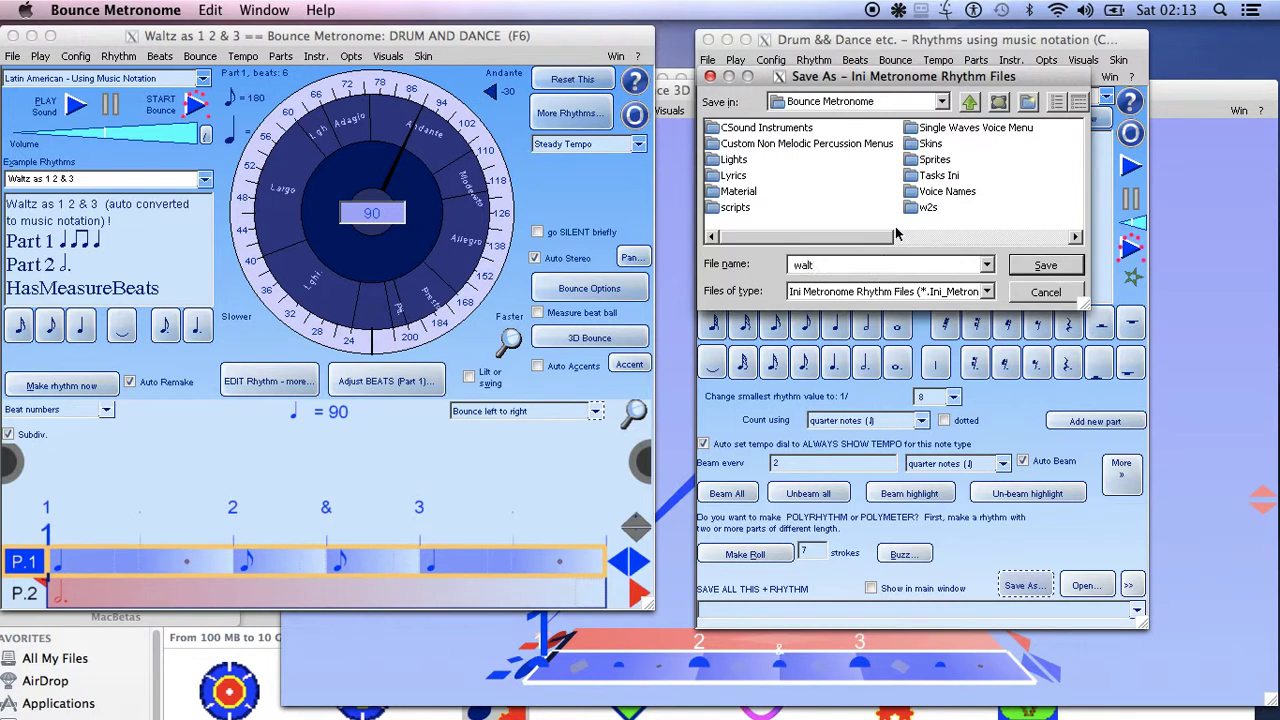
left_click(1045, 266)
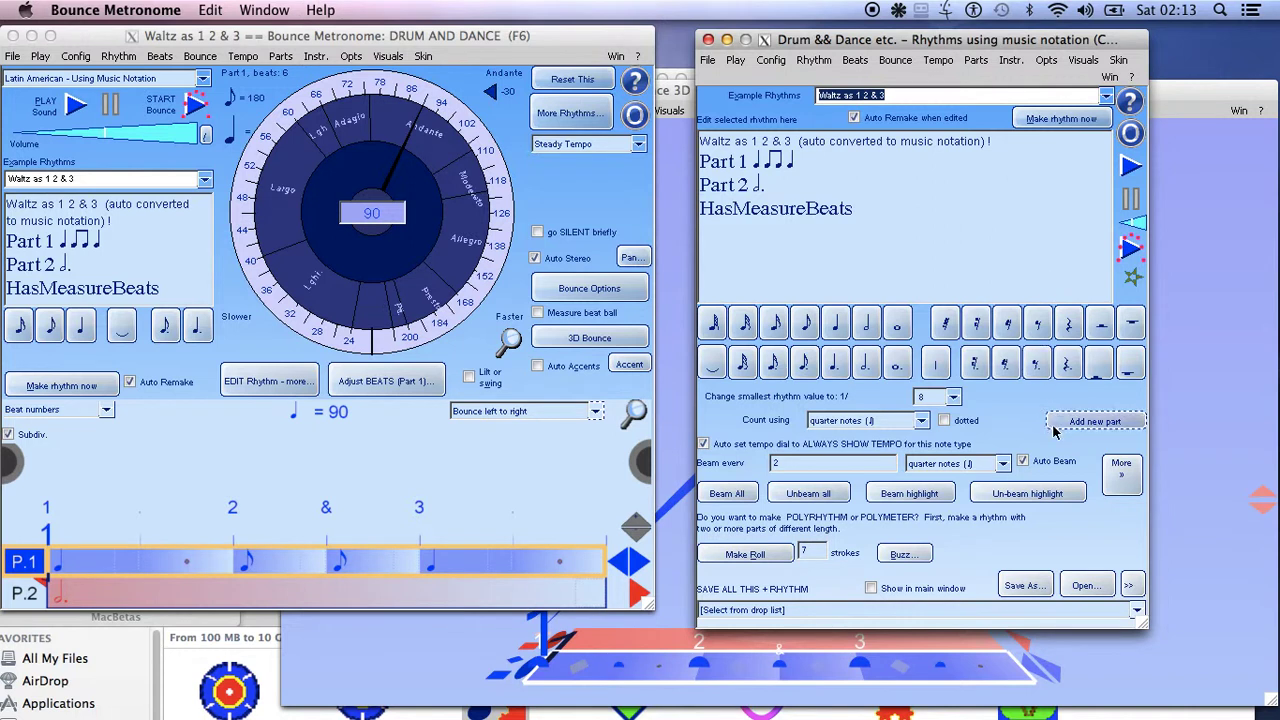
left_click(871, 588)
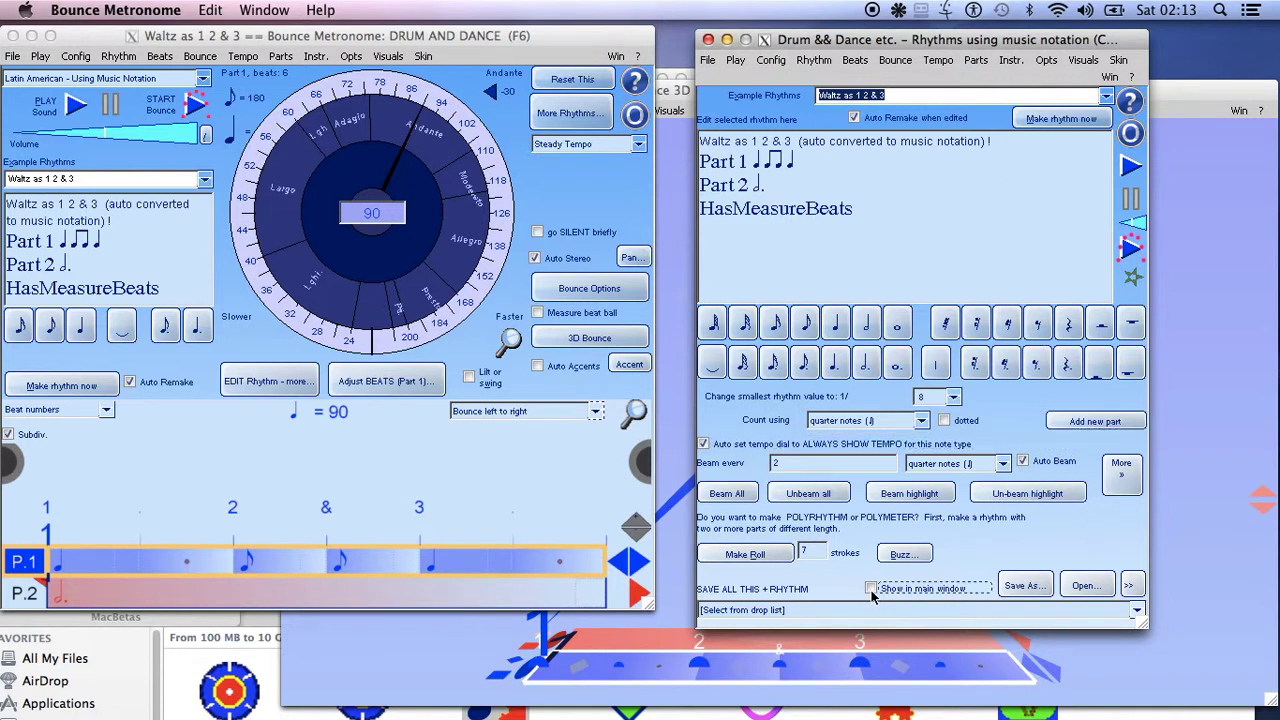
- Move the 3D bounce display clear of the music notation editor and load the saved "waltz" rhythm in the editor
left_click(206, 181)
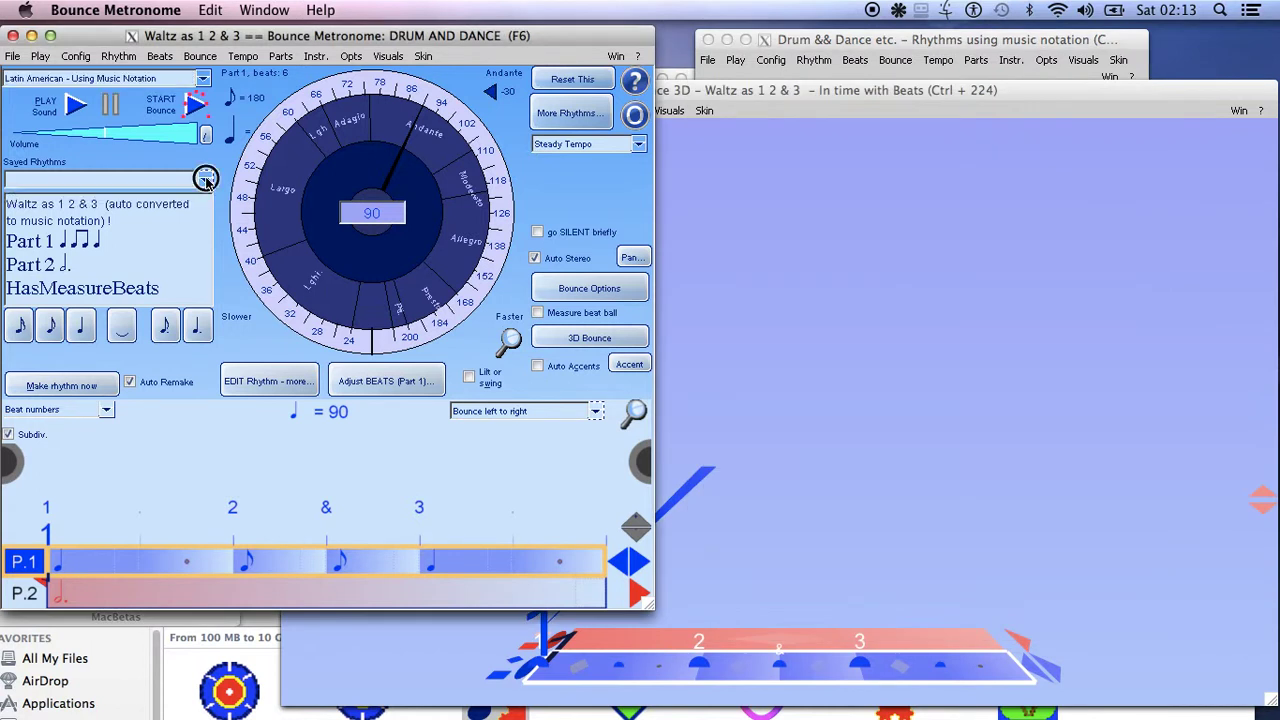
left_click(801, 88)
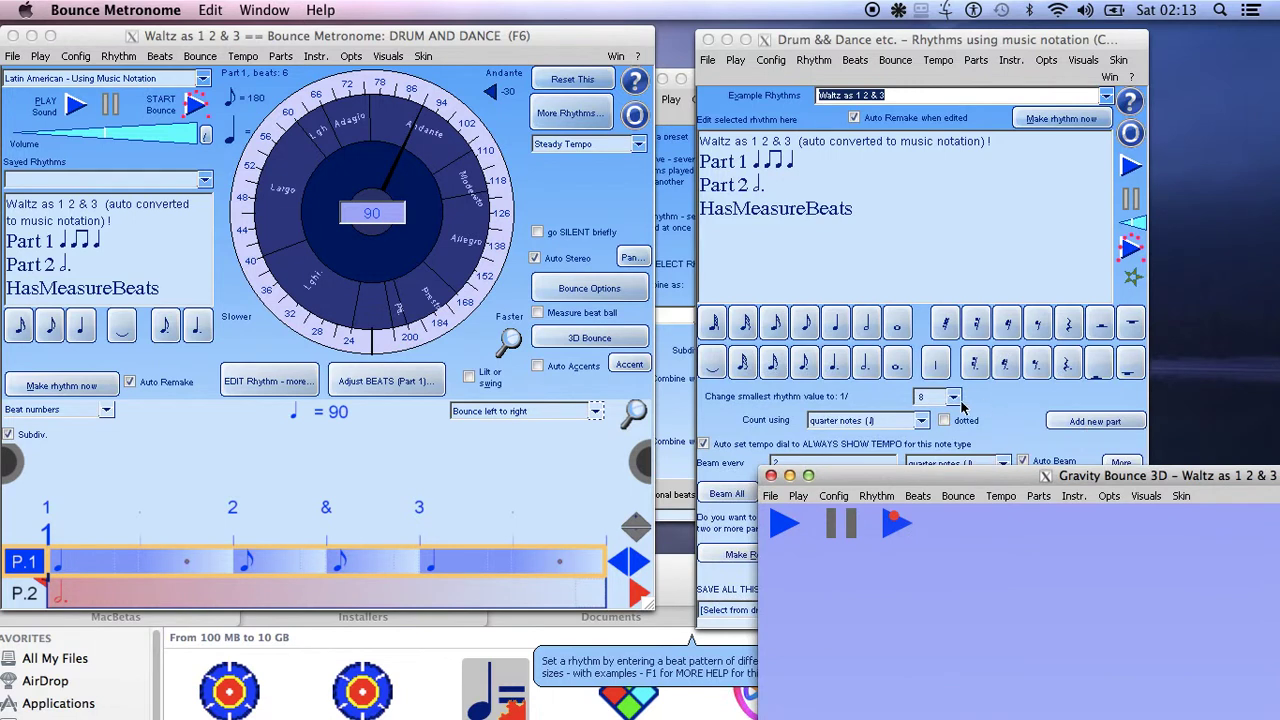
left_click(997, 408)
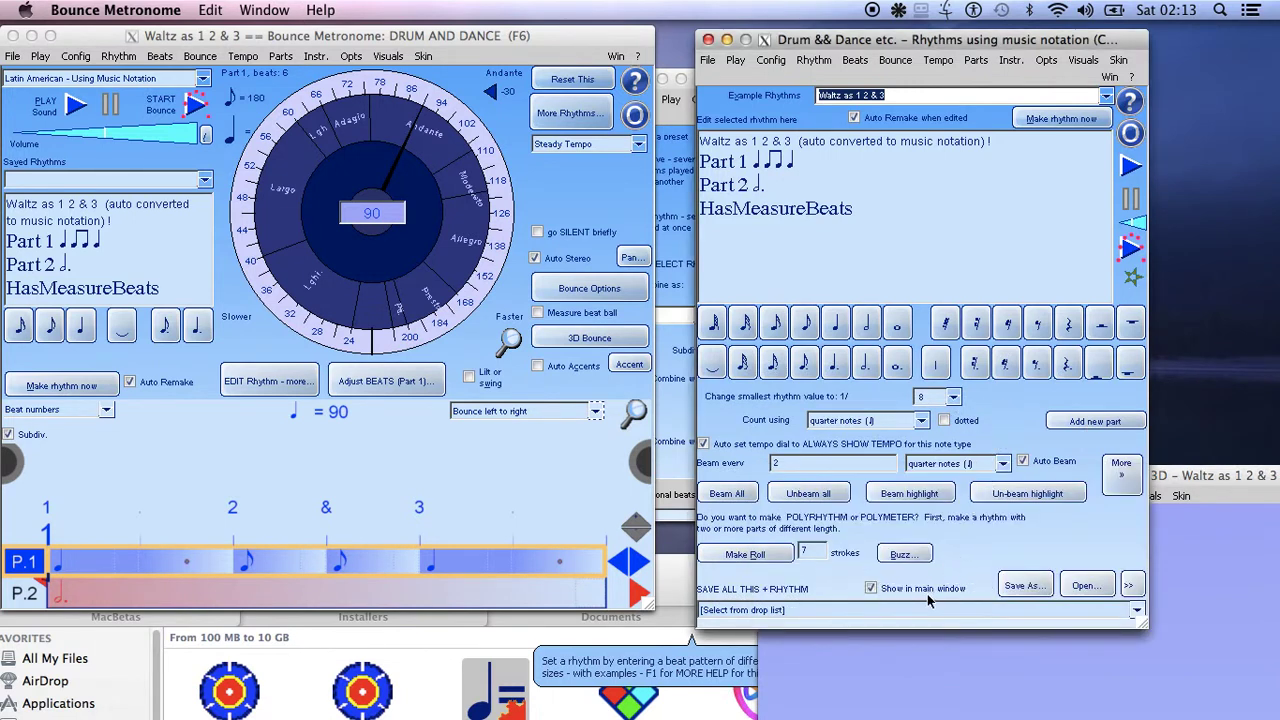
left_click(1137, 610)
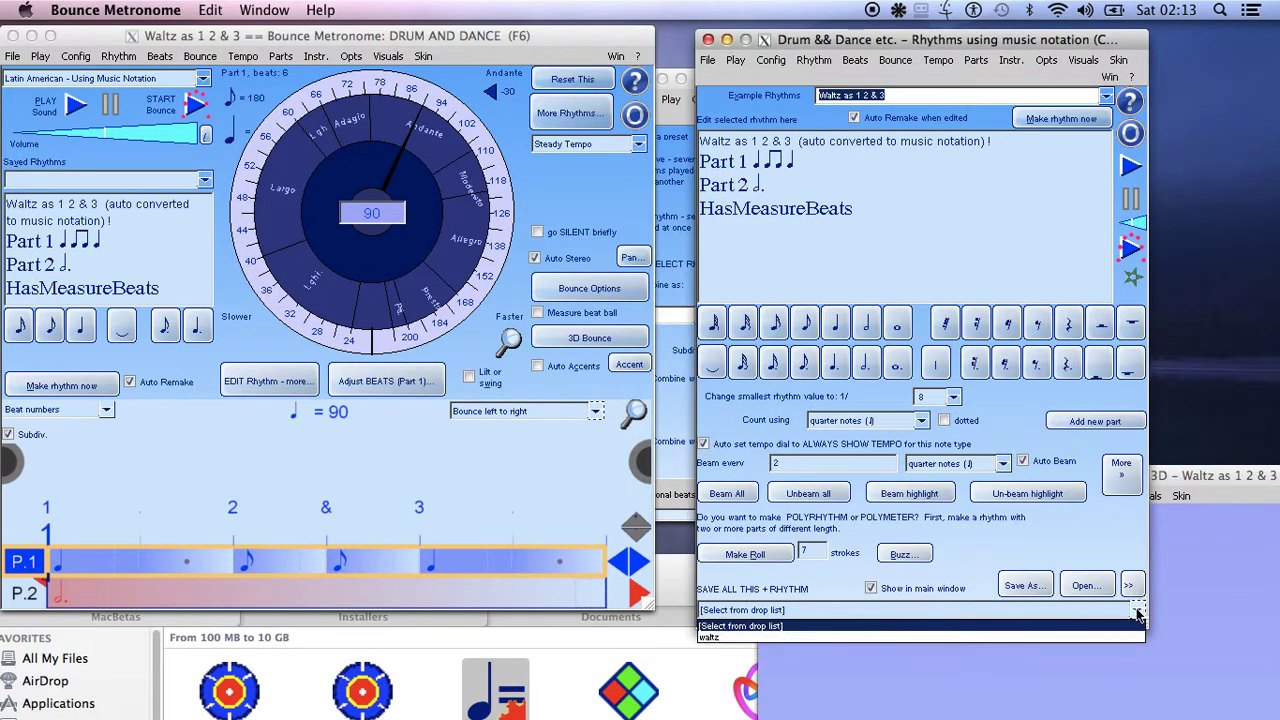
left_click(1103, 636)
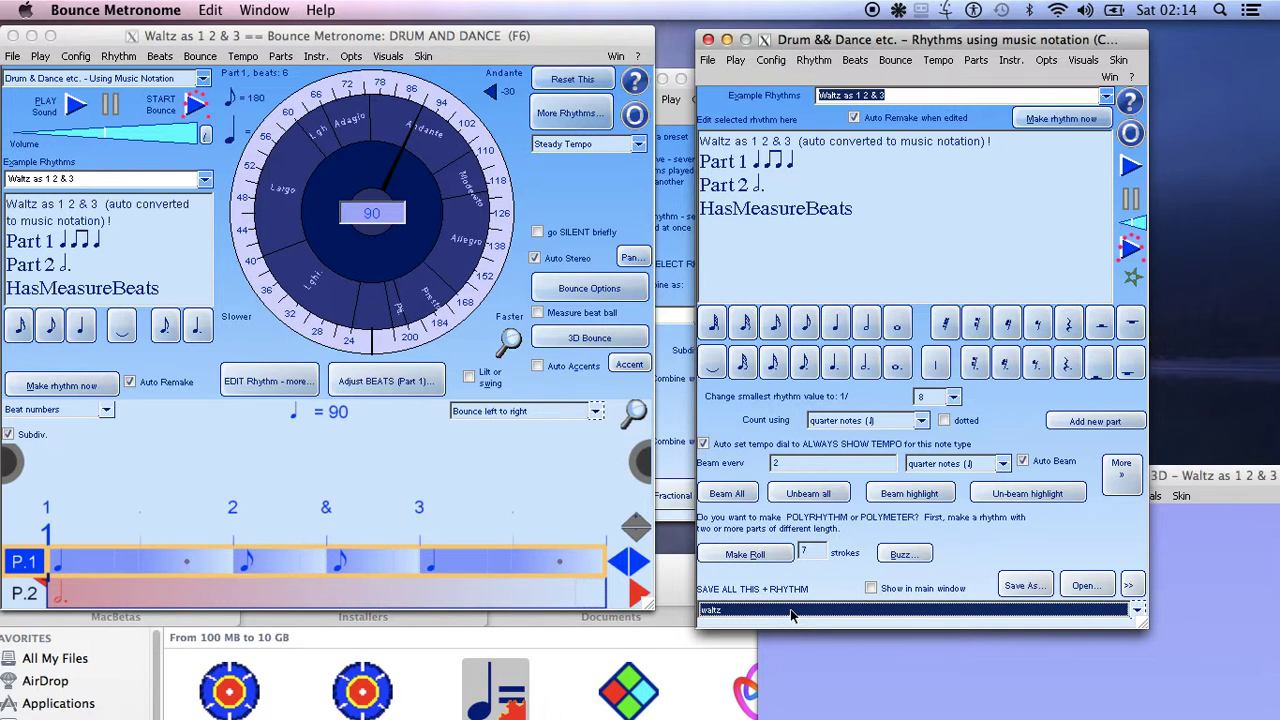
- Turn on showing saved rhythms in the main window and look through its list of saved rhythms
left_click(870, 589)
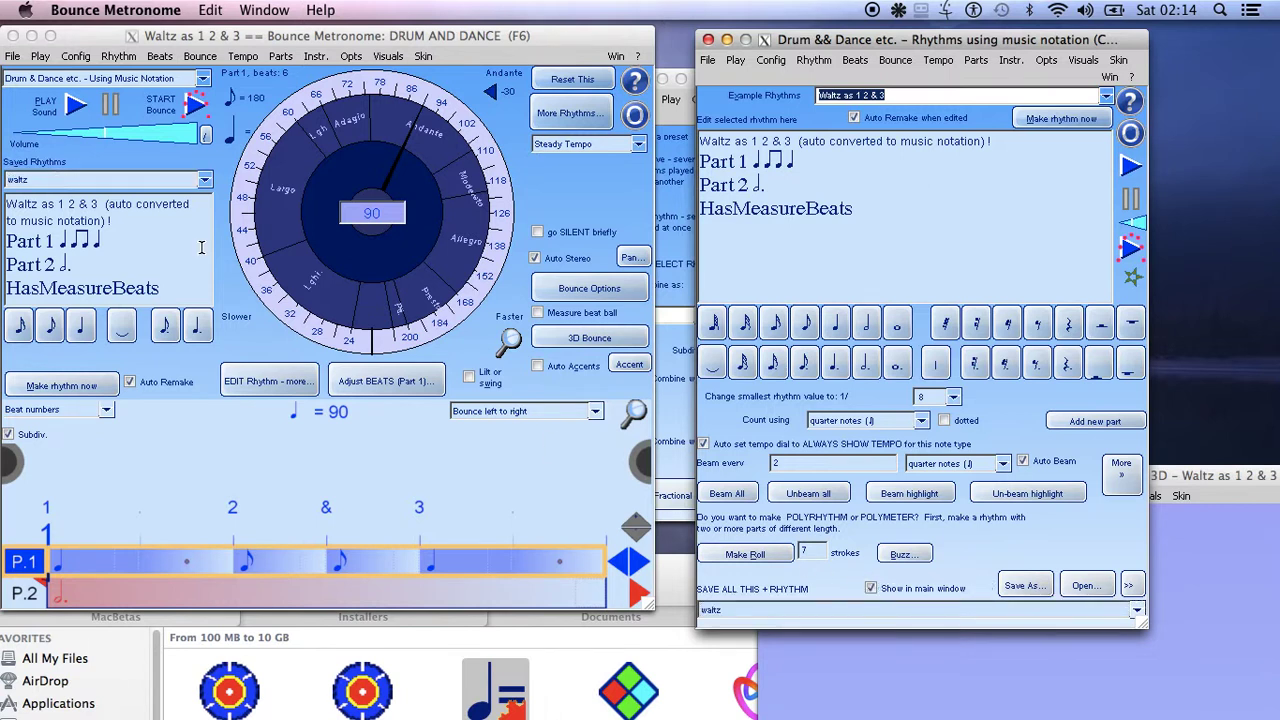
left_click(205, 182)
left_click(205, 182)
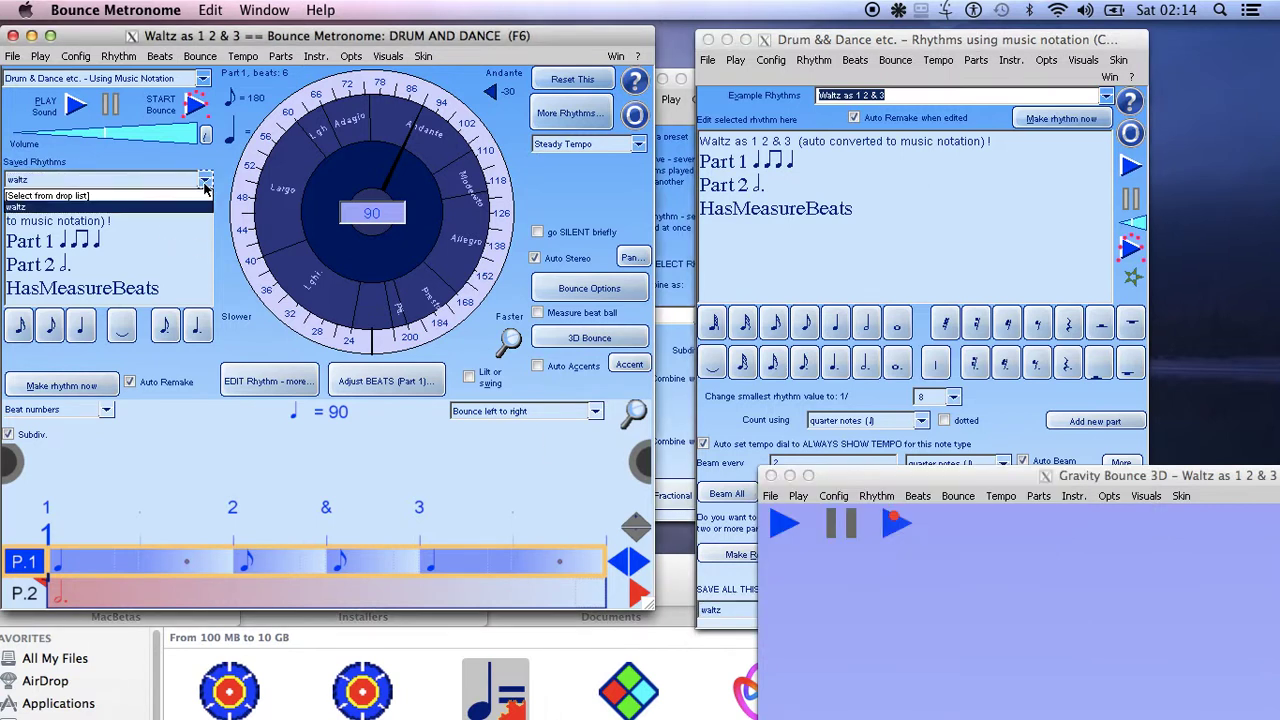
left_click(205, 183)
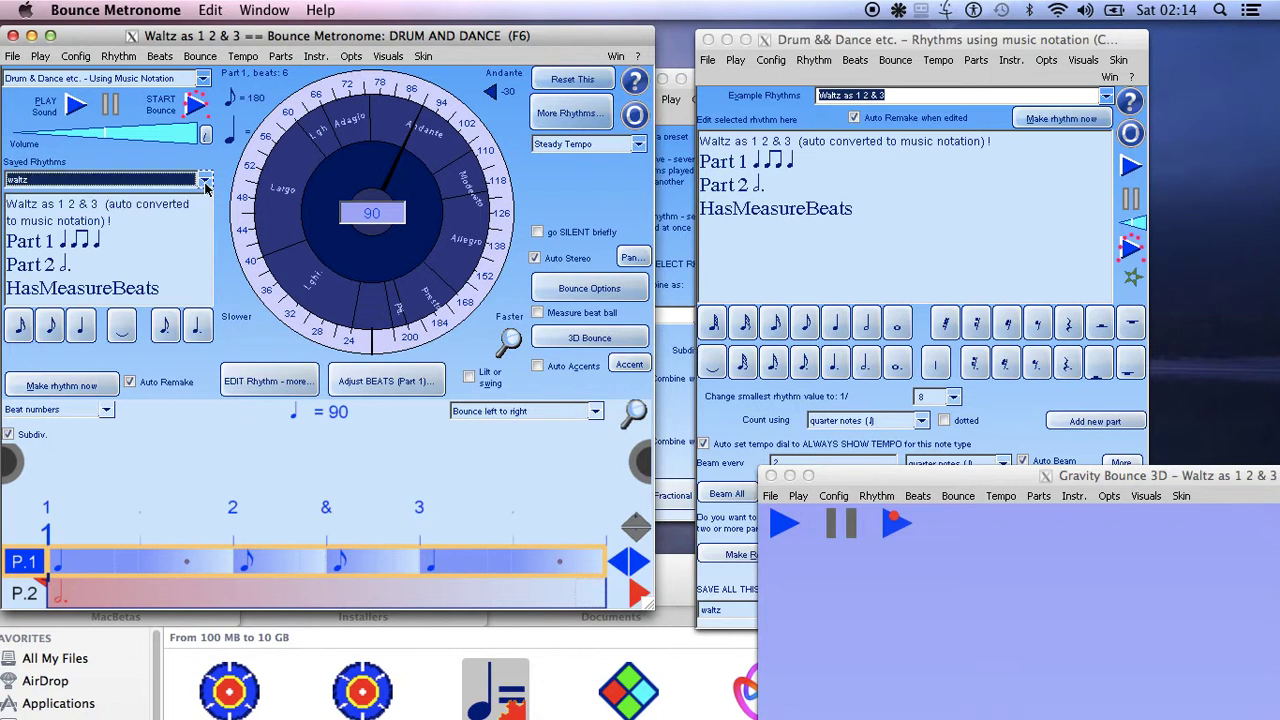
left_click(914, 263)
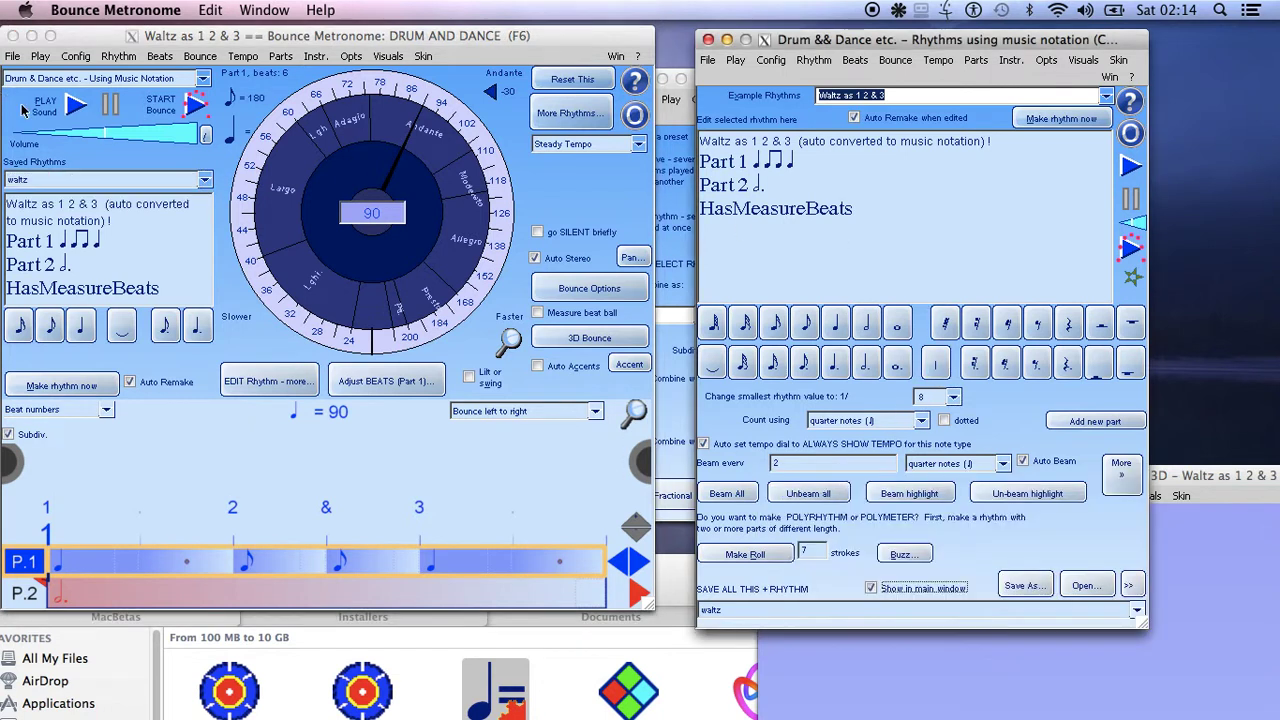
mouse_move(914, 37)
left_mouse_down()
mouse_move(890, 42)
mouse_move(902, 41)
left_mouse_up()
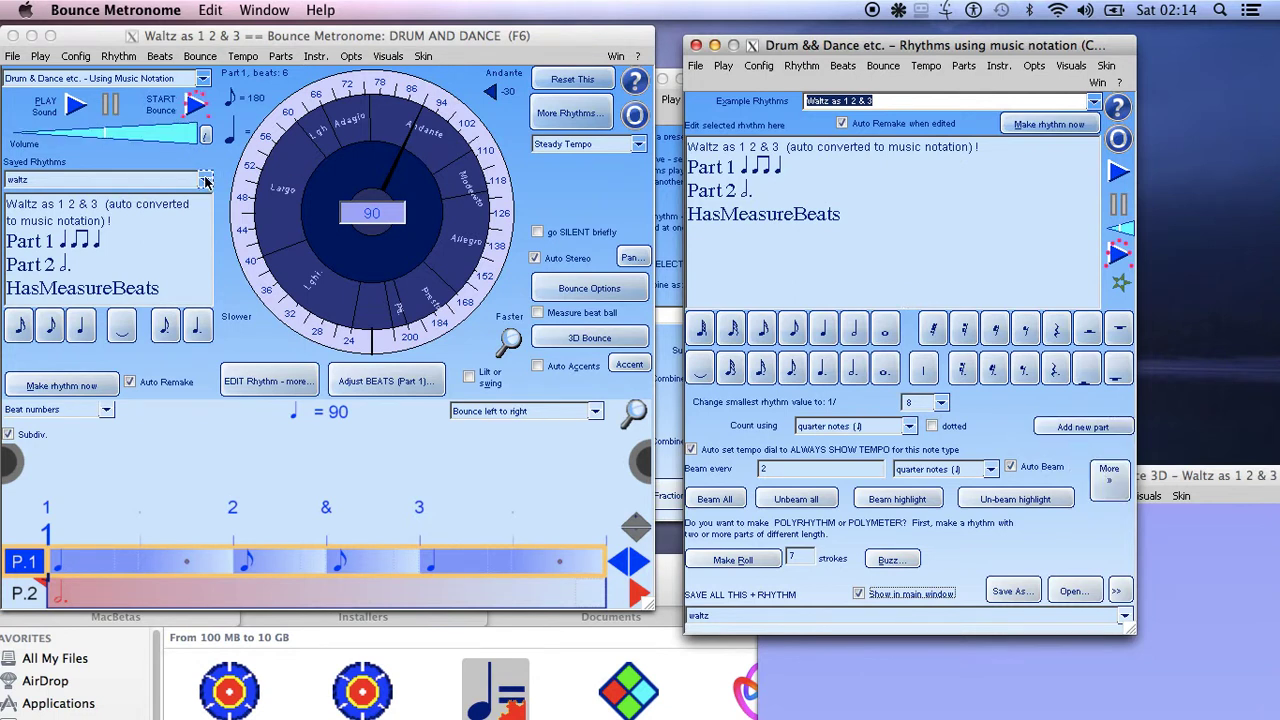
- Turn off showing saved rhythms in the main window so that it offers the example rhythms again
left_click(1094, 101)
left_click(1094, 101)
left_click(1080, 133)
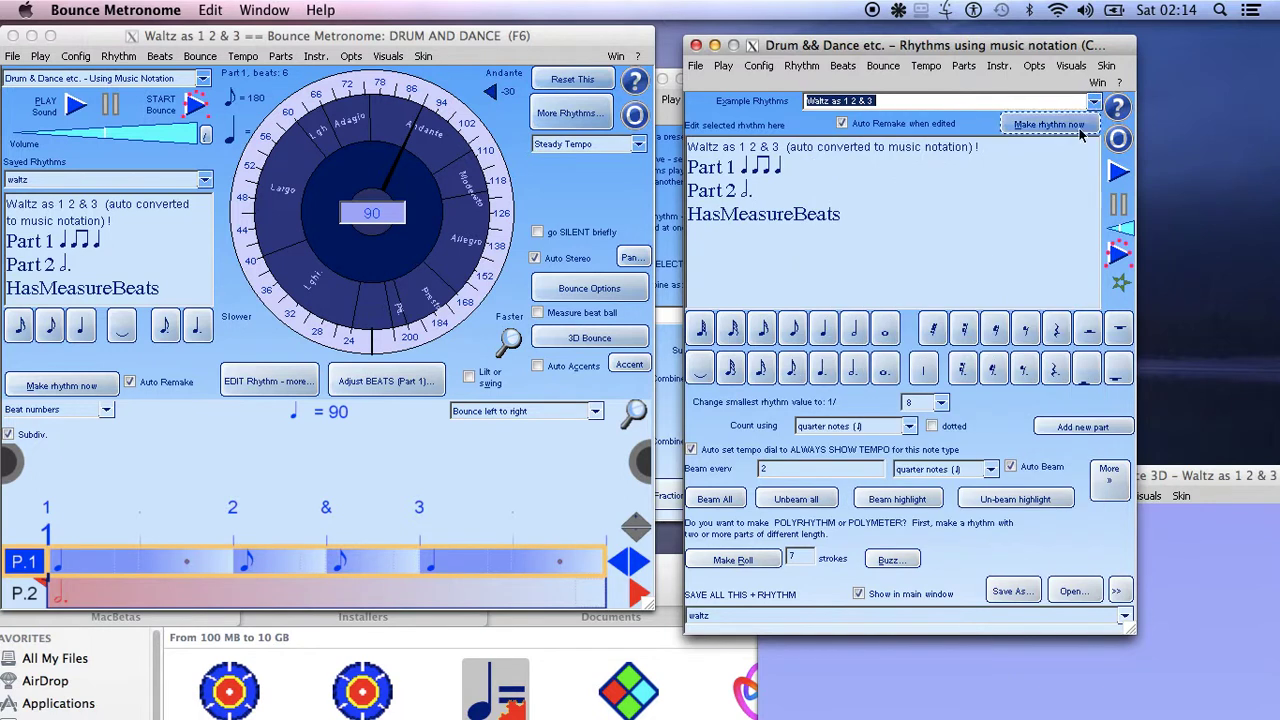
left_click(860, 594)
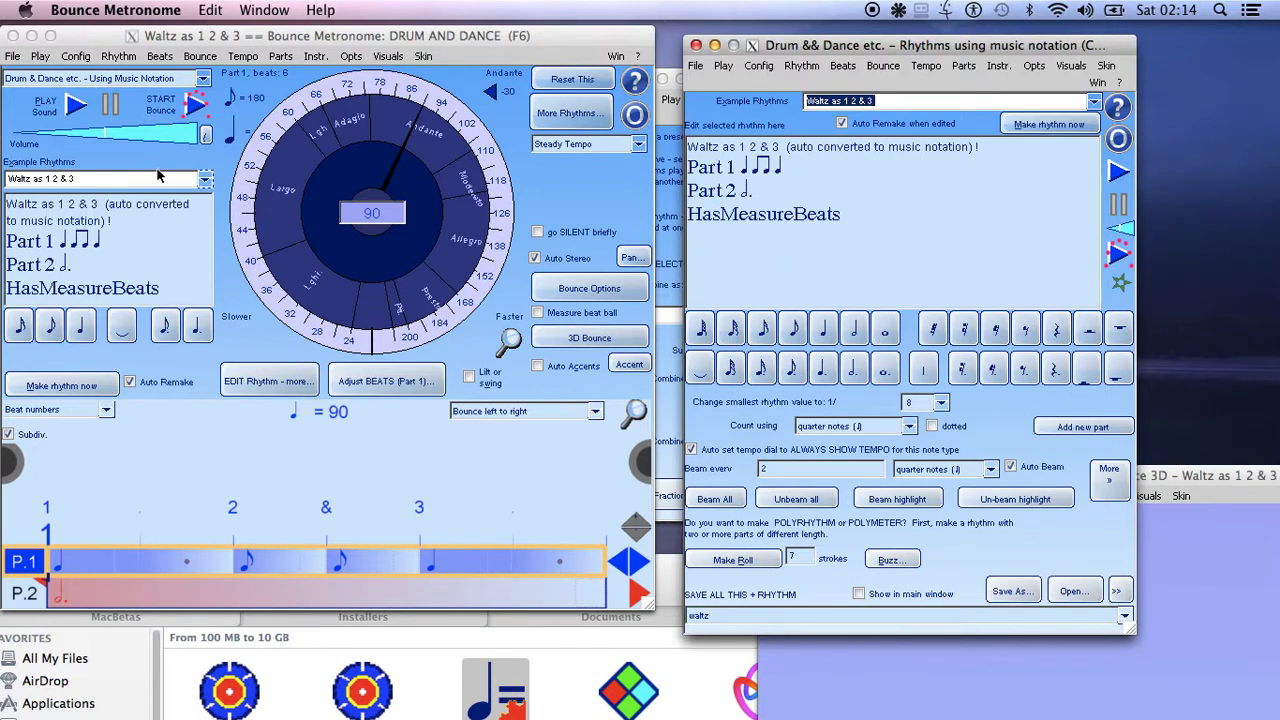
left_click(203, 181)
left_click(203, 181)
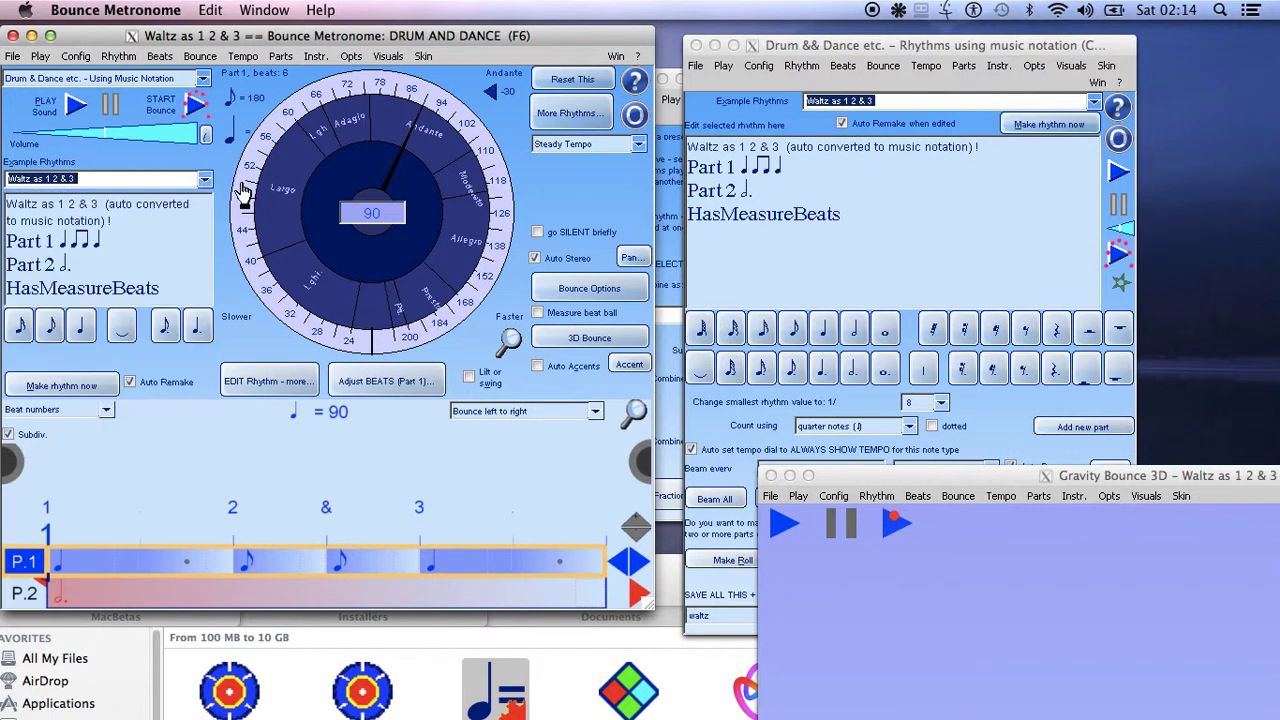
left_click(968, 280)
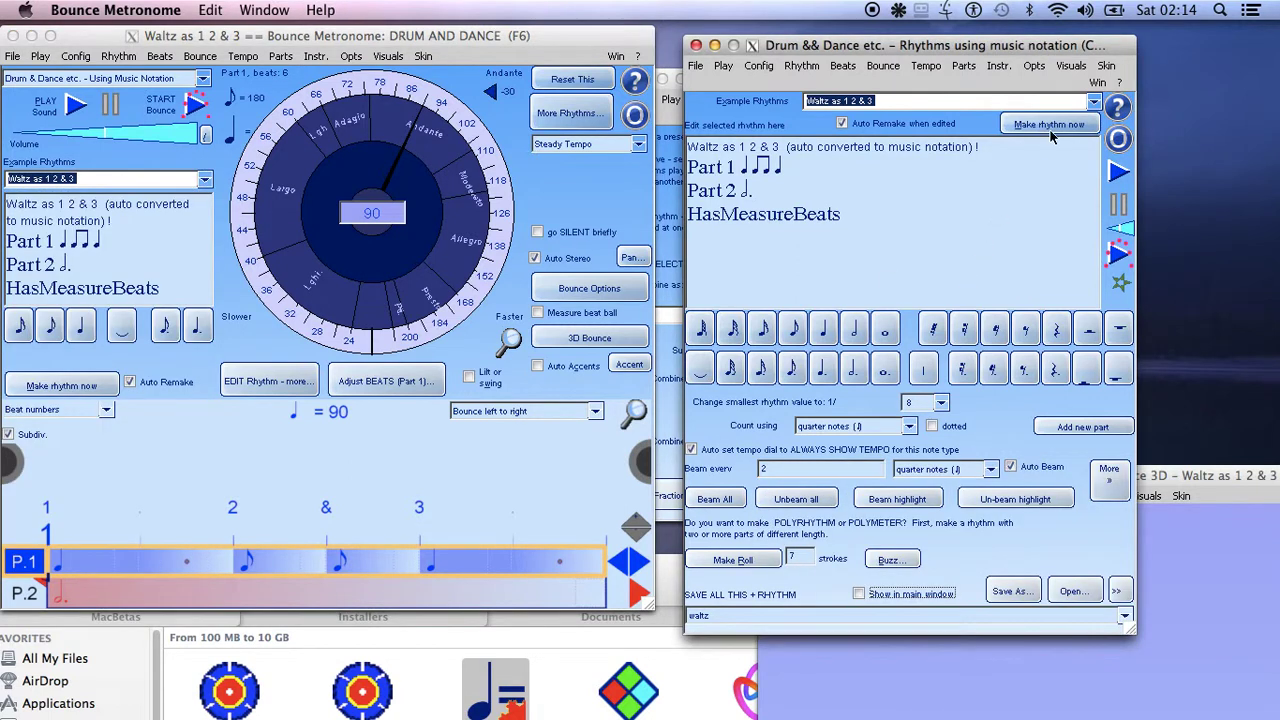
- Look through the example rhythms in the notation editor and load "Polyrhythm Example"
left_click(1095, 104)
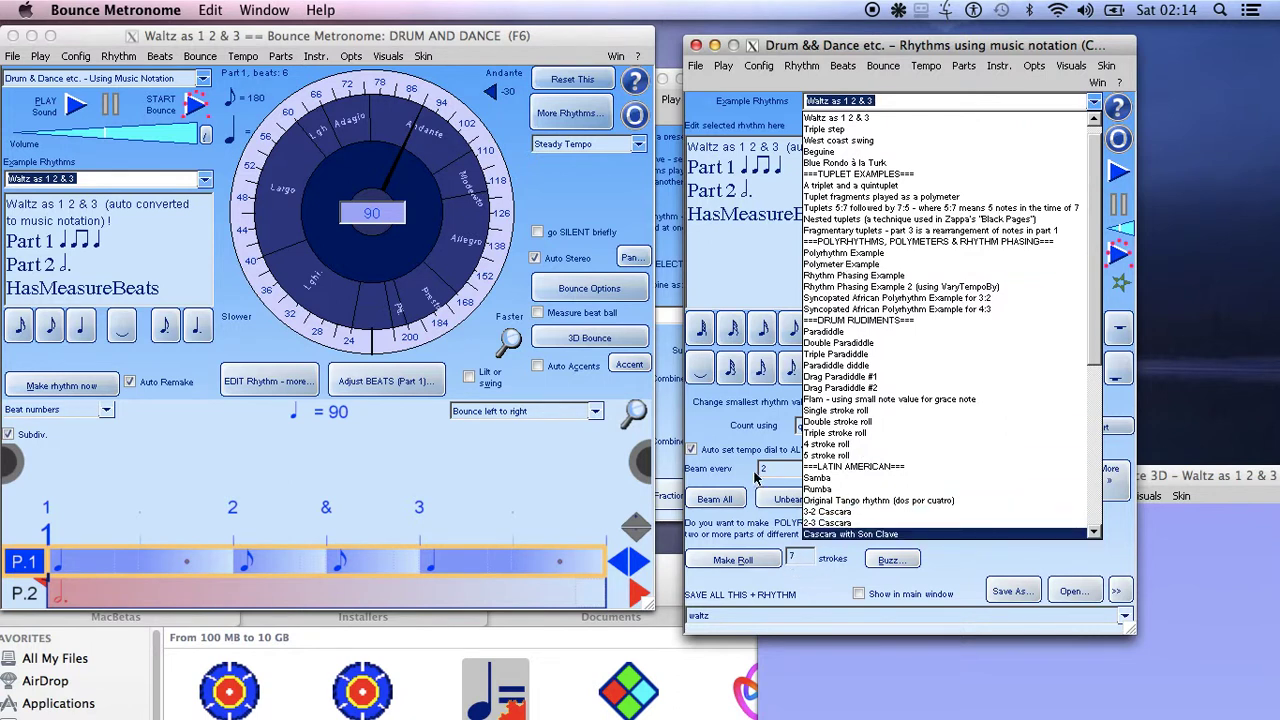
left_click(715, 436)
left_click(1058, 502)
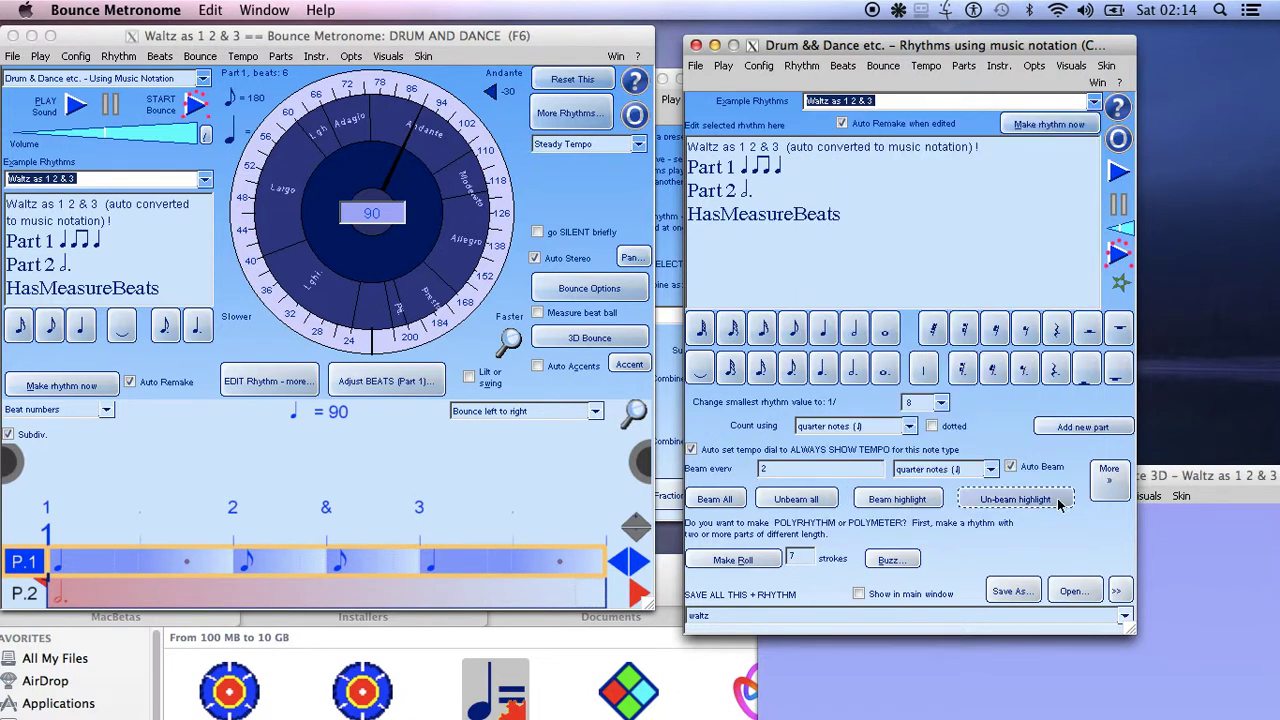
left_click(1095, 105)
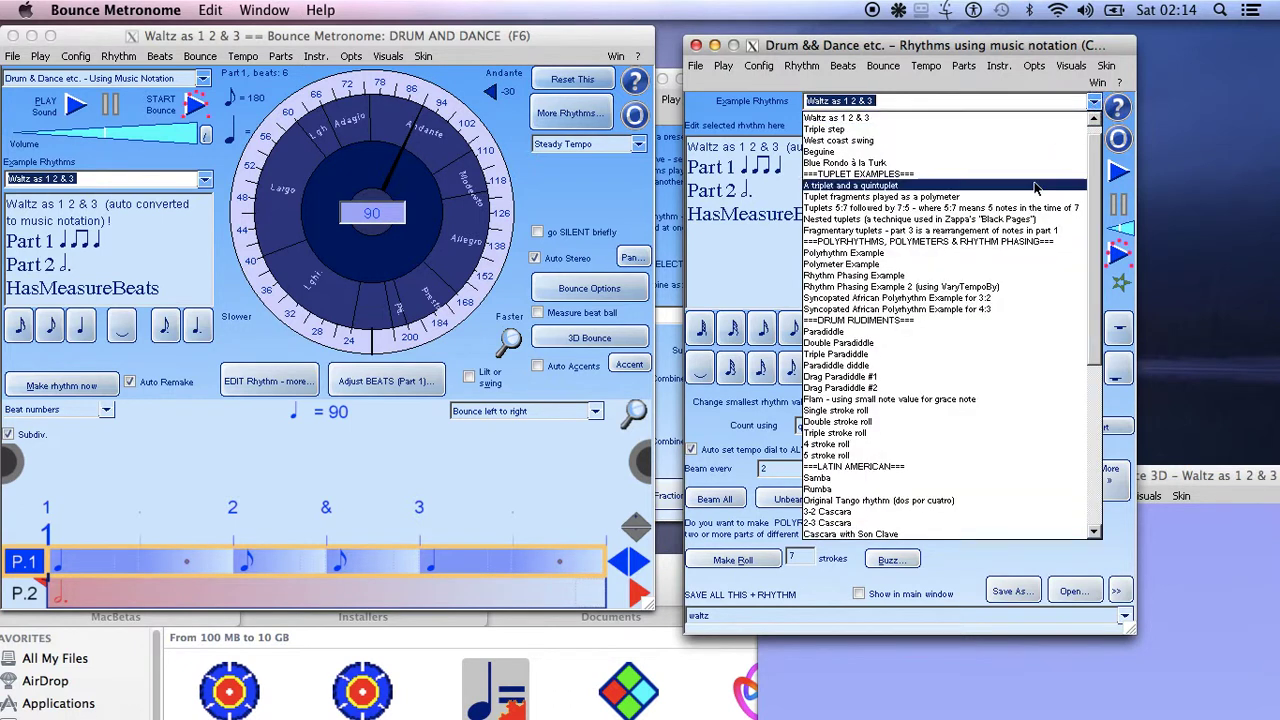
left_click(907, 254)
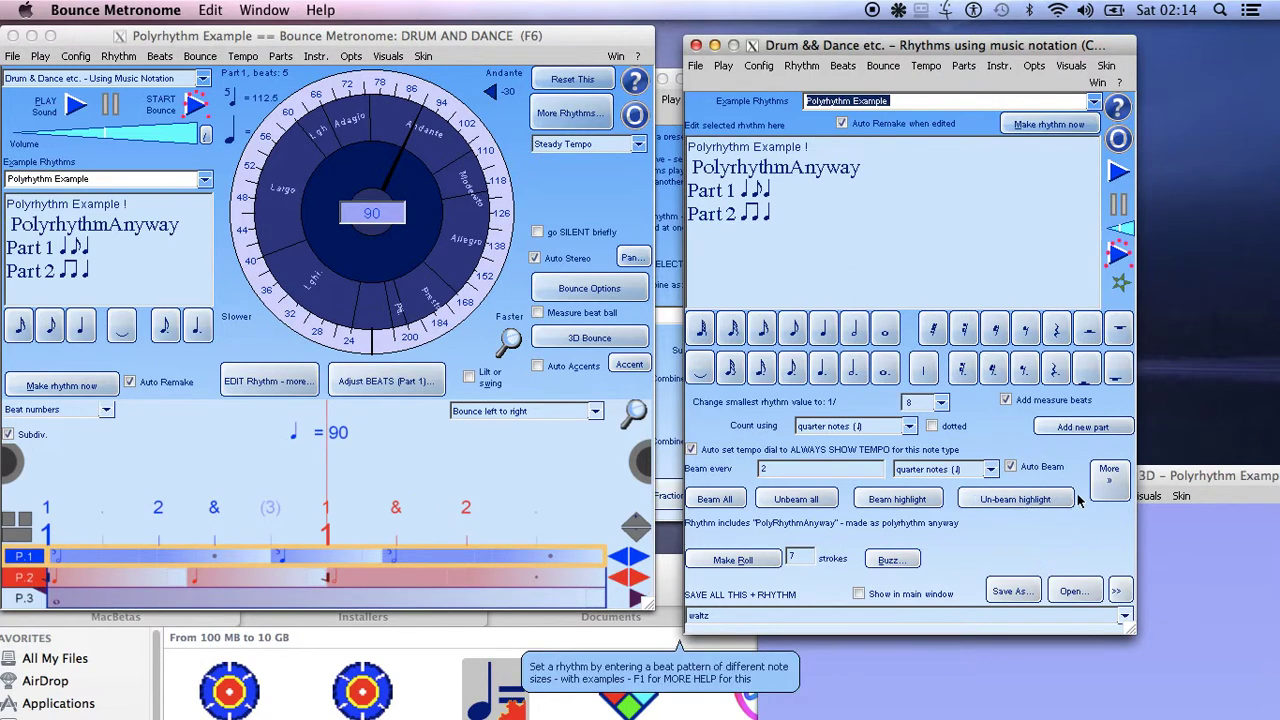
- Delete the "PolyrhythmAnyway" line from the rhythm text and set the polyrhythms and polymeters option to "Play as Polyrhythm"
left_click(1107, 488)
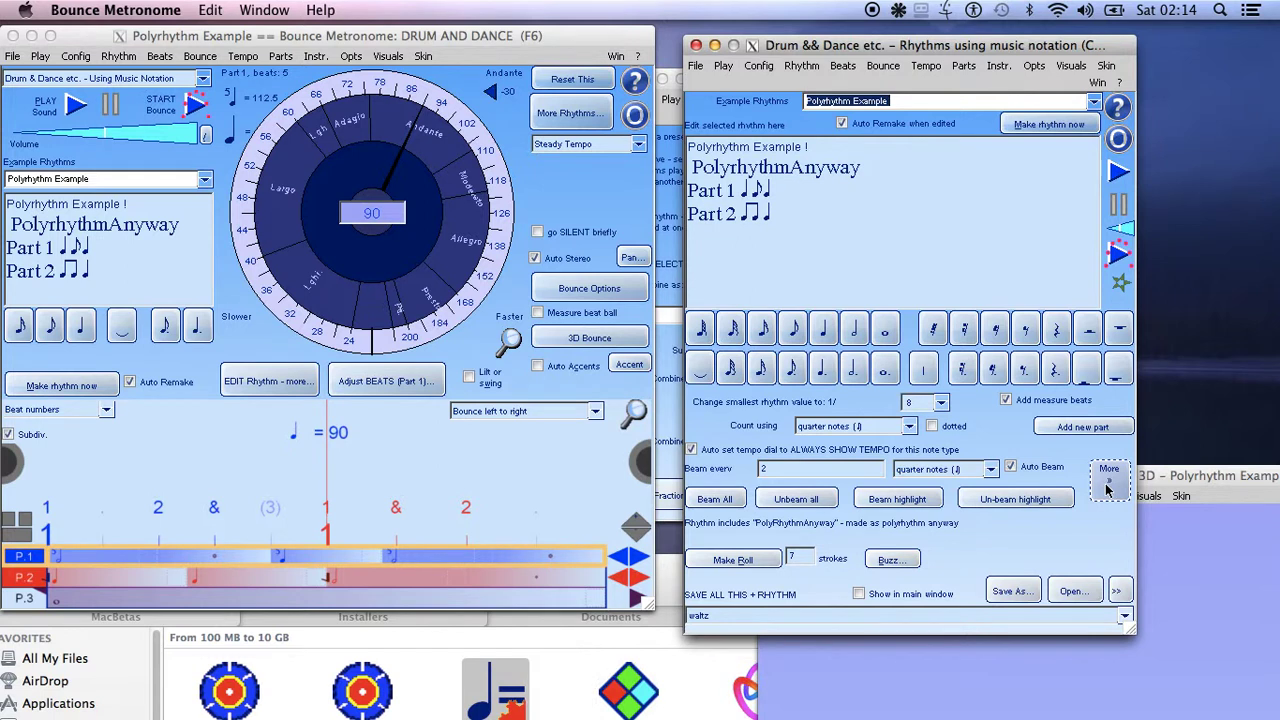
left_click_drag(831, 148, 866, 161)
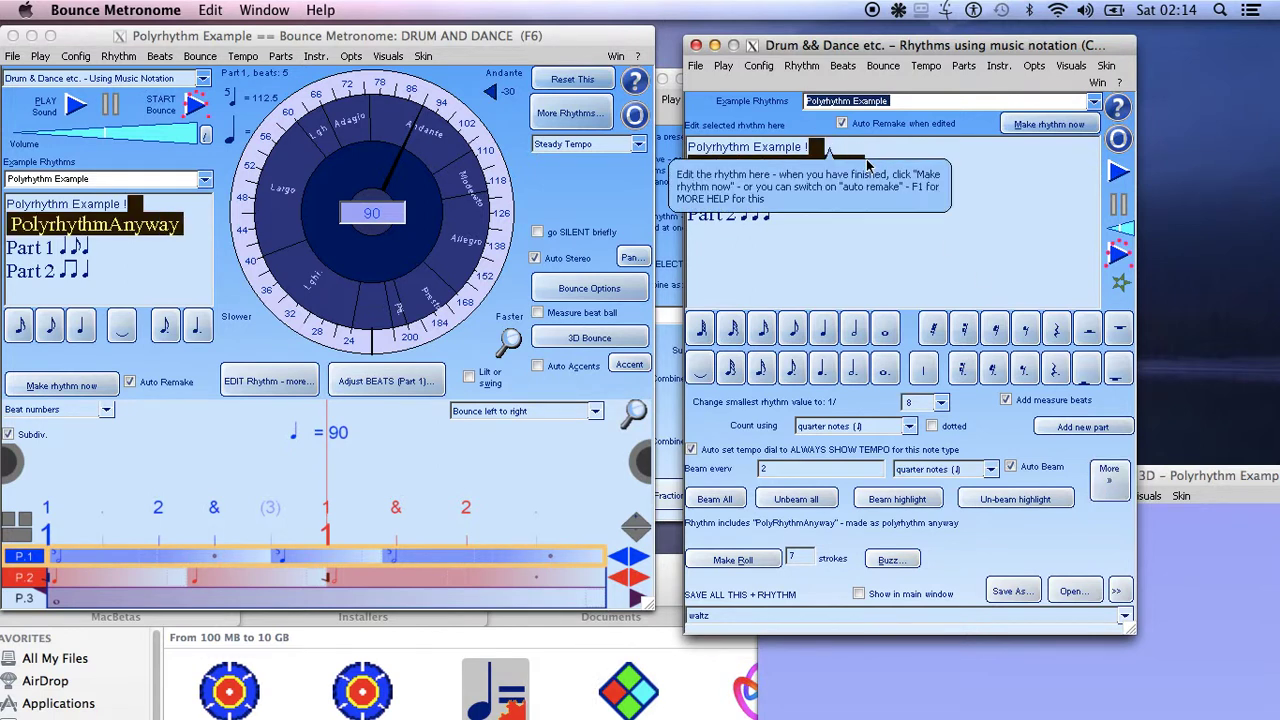
key("BackSpace")
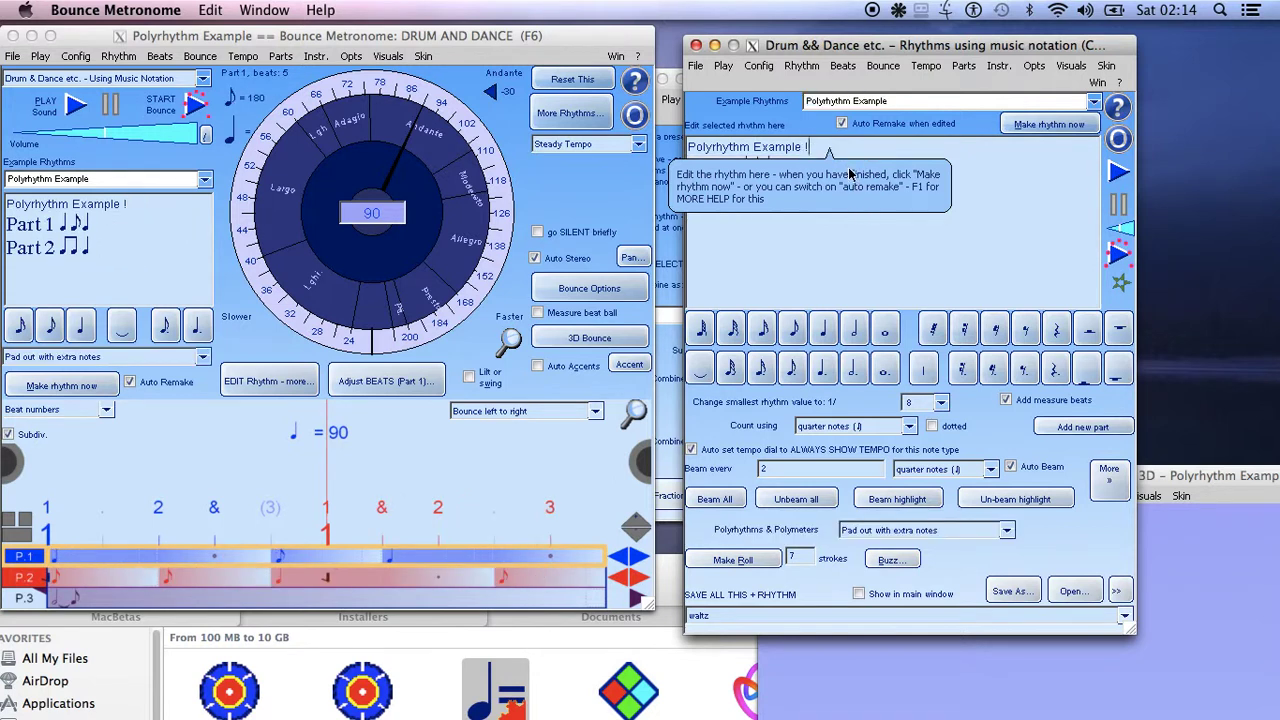
left_click(1007, 533)
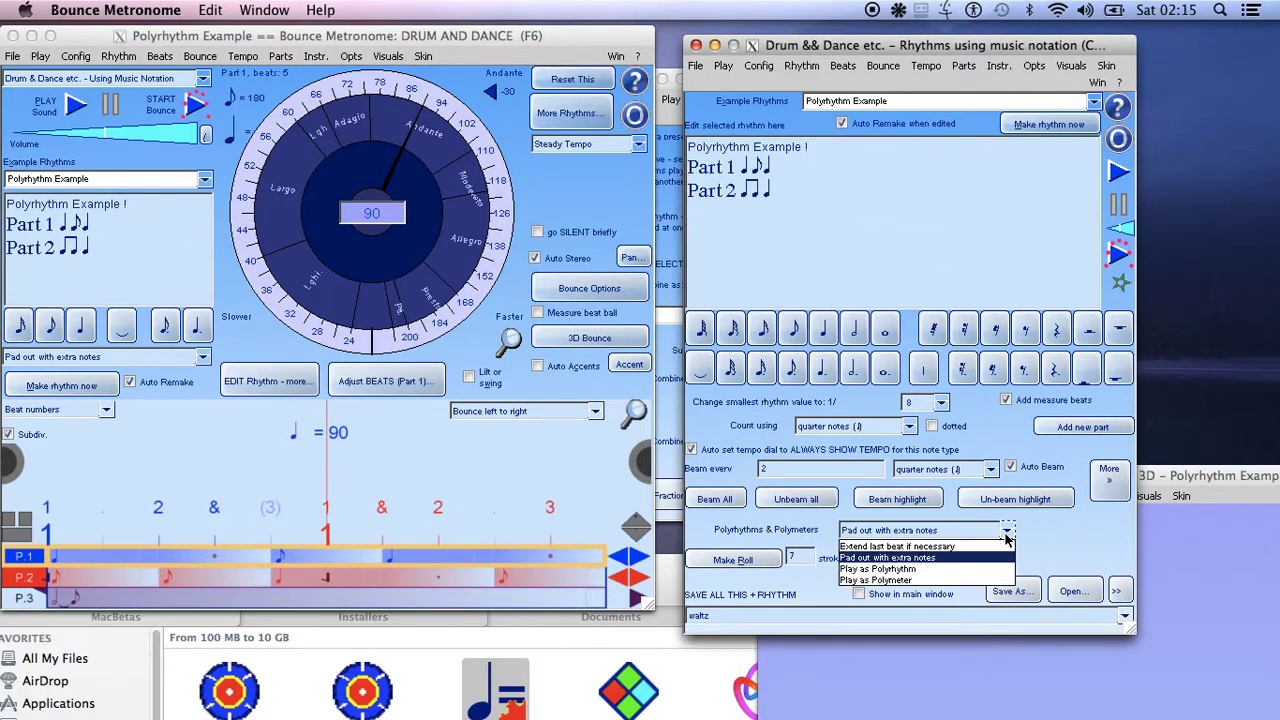
left_click(921, 569)
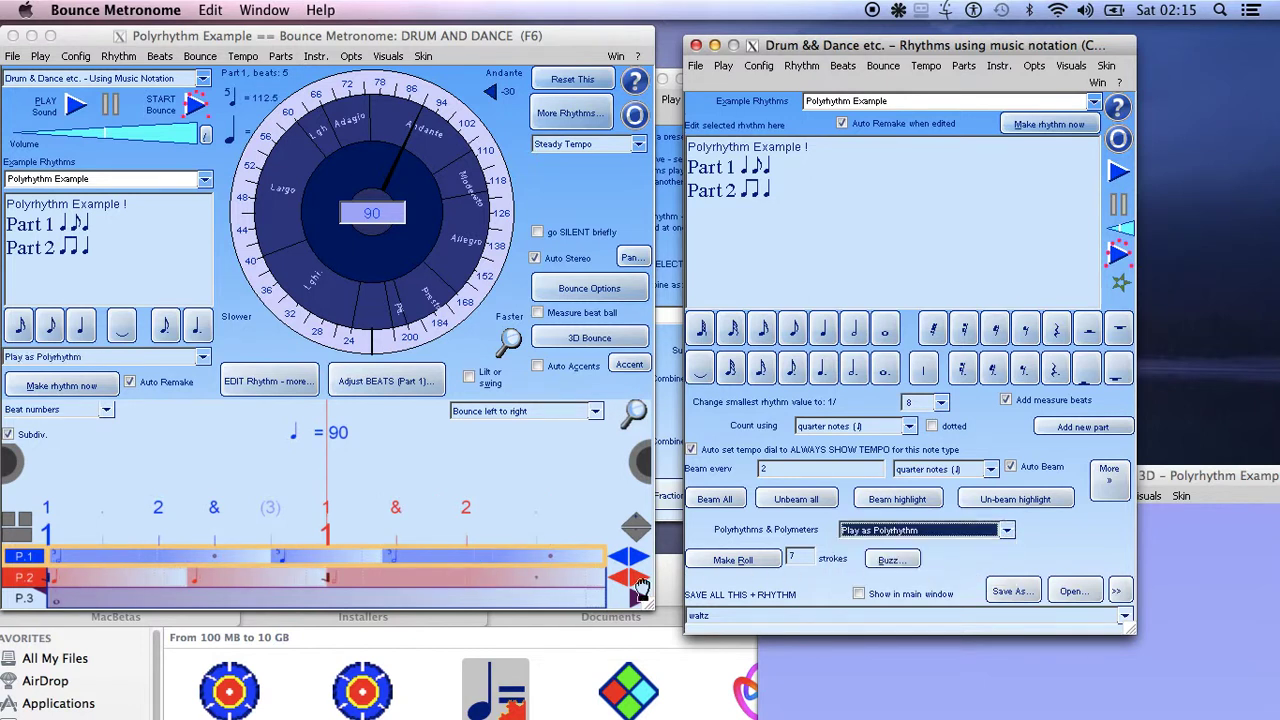
- Set the polyrhythms and polymeters option to "Play as Polymeter" and review the other choices offered
left_click(1005, 531)
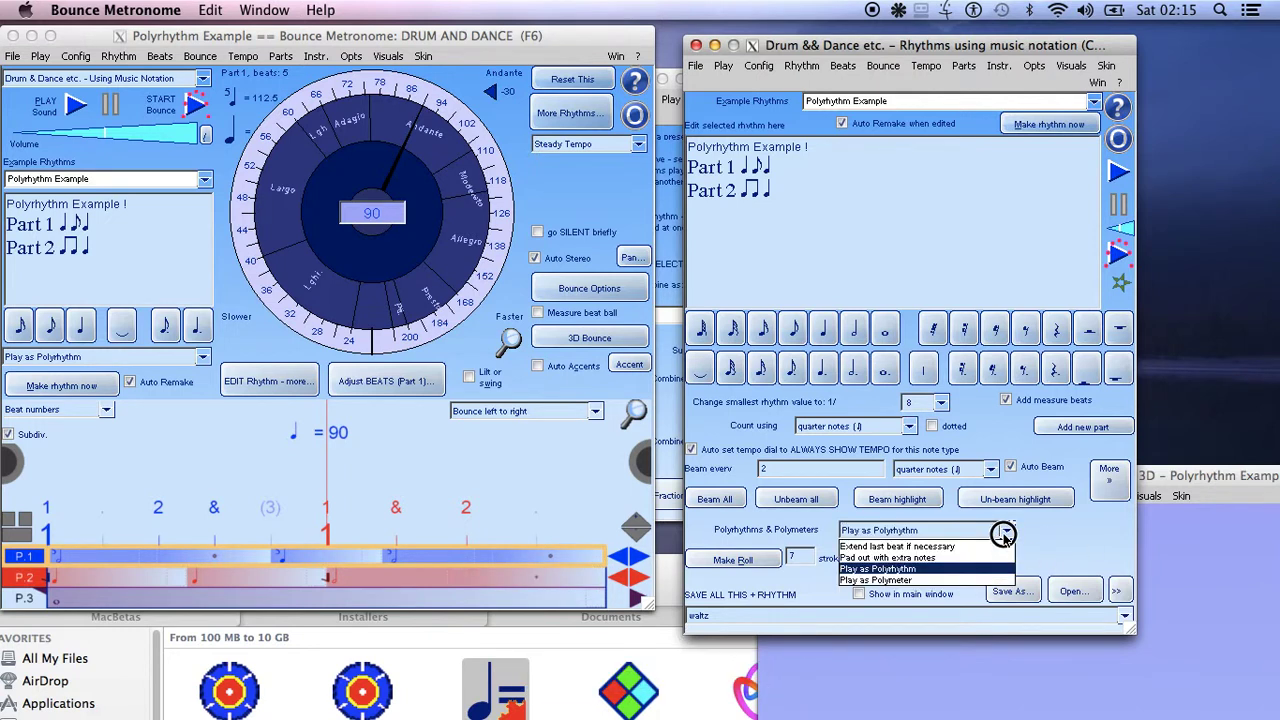
left_click(962, 580)
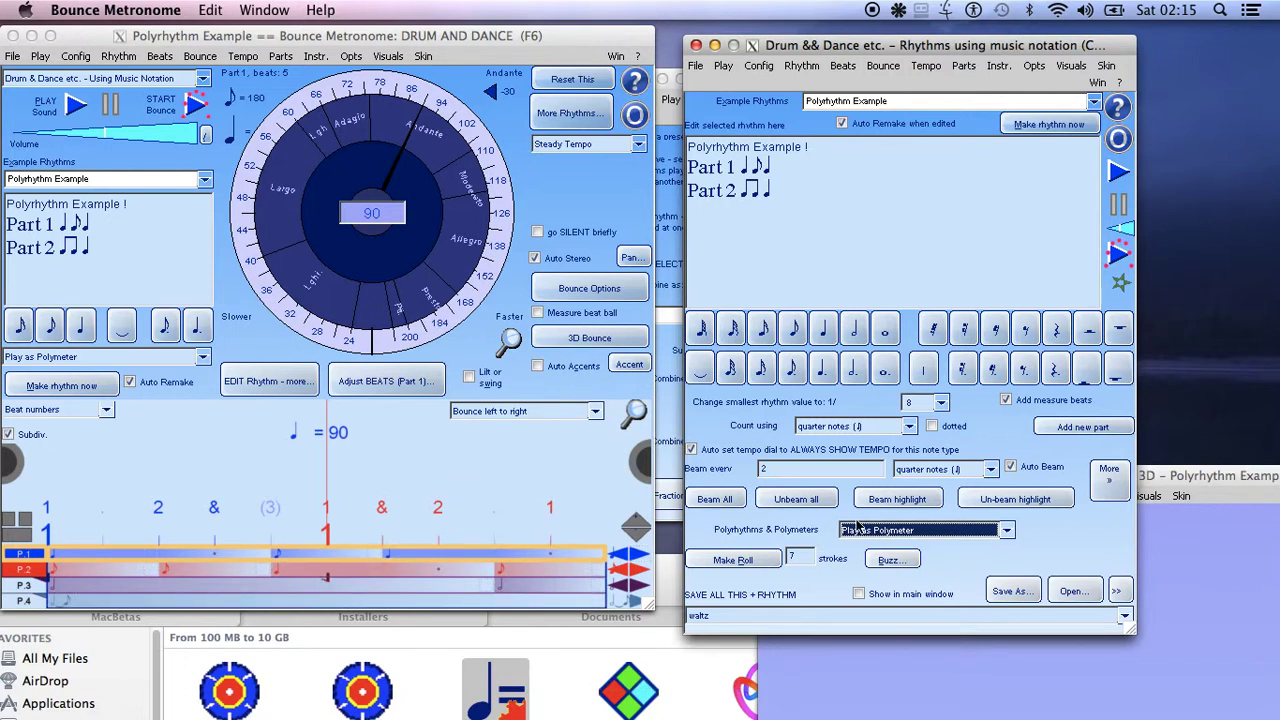
left_click(1006, 530)
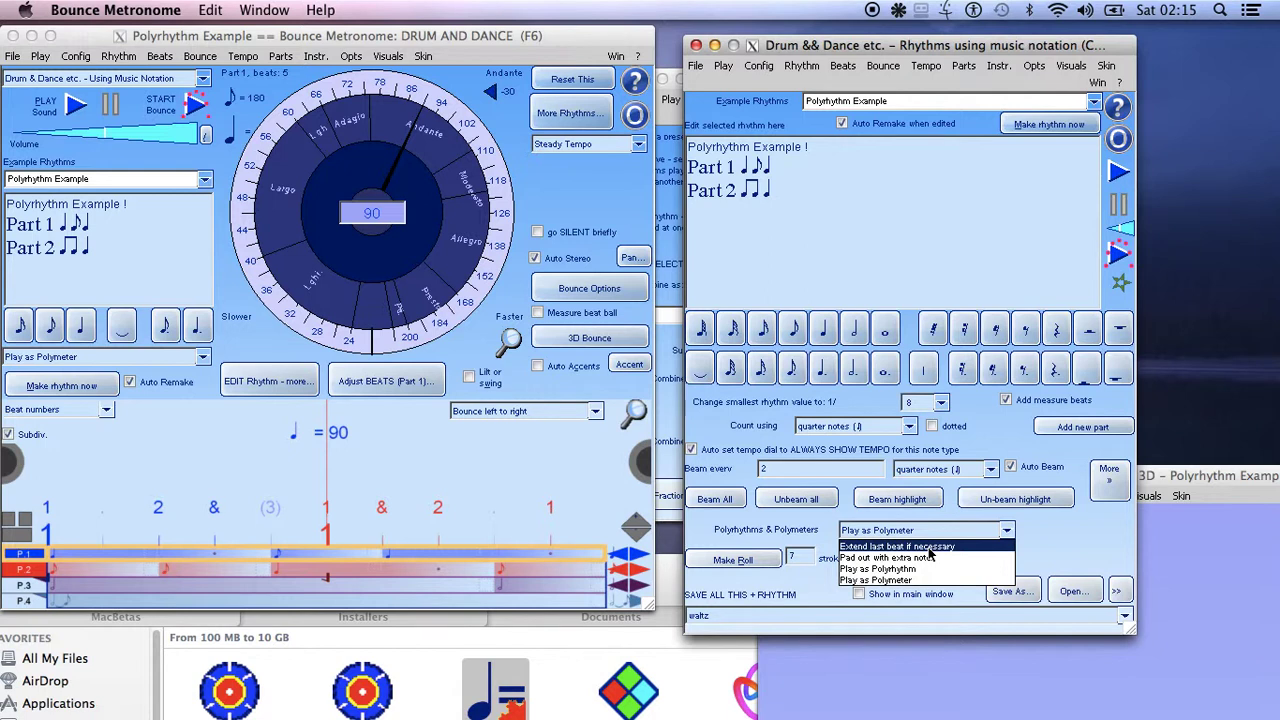
left_click(1065, 565)
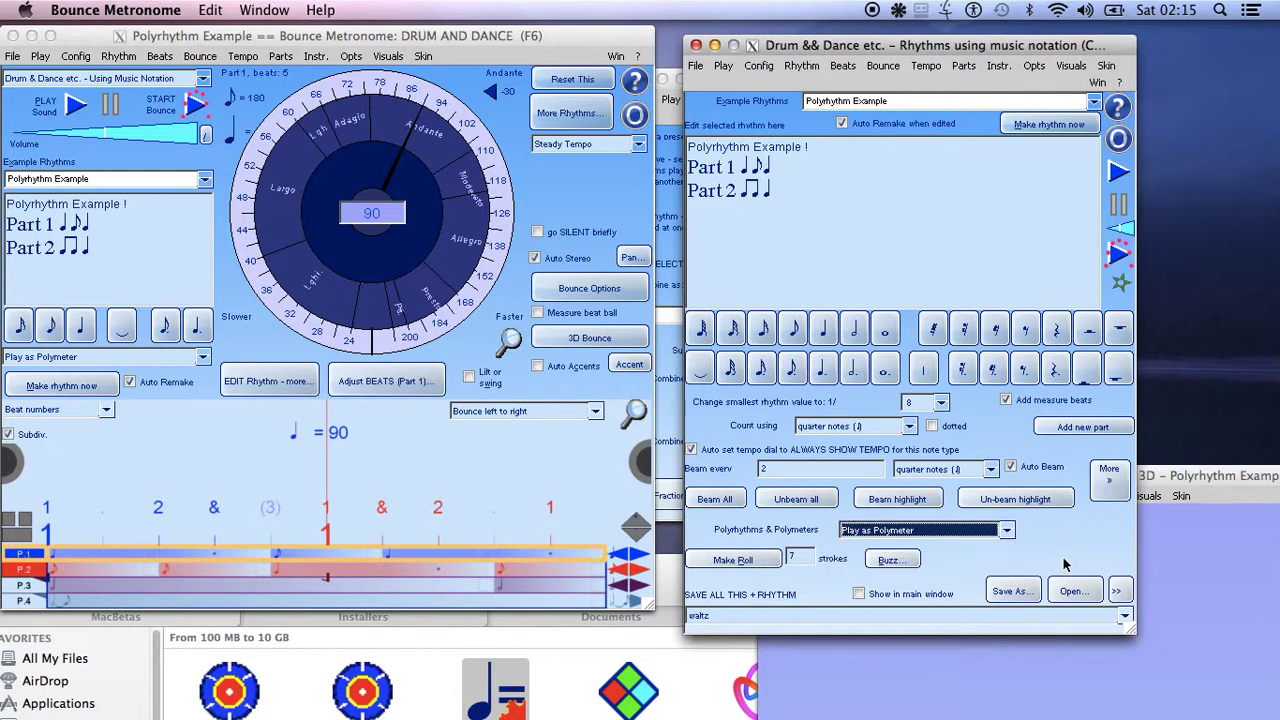
- Move the notation editor away from the main window and load "Rhythm Phasing Example" from the example rhythms
left_click(804, 176)
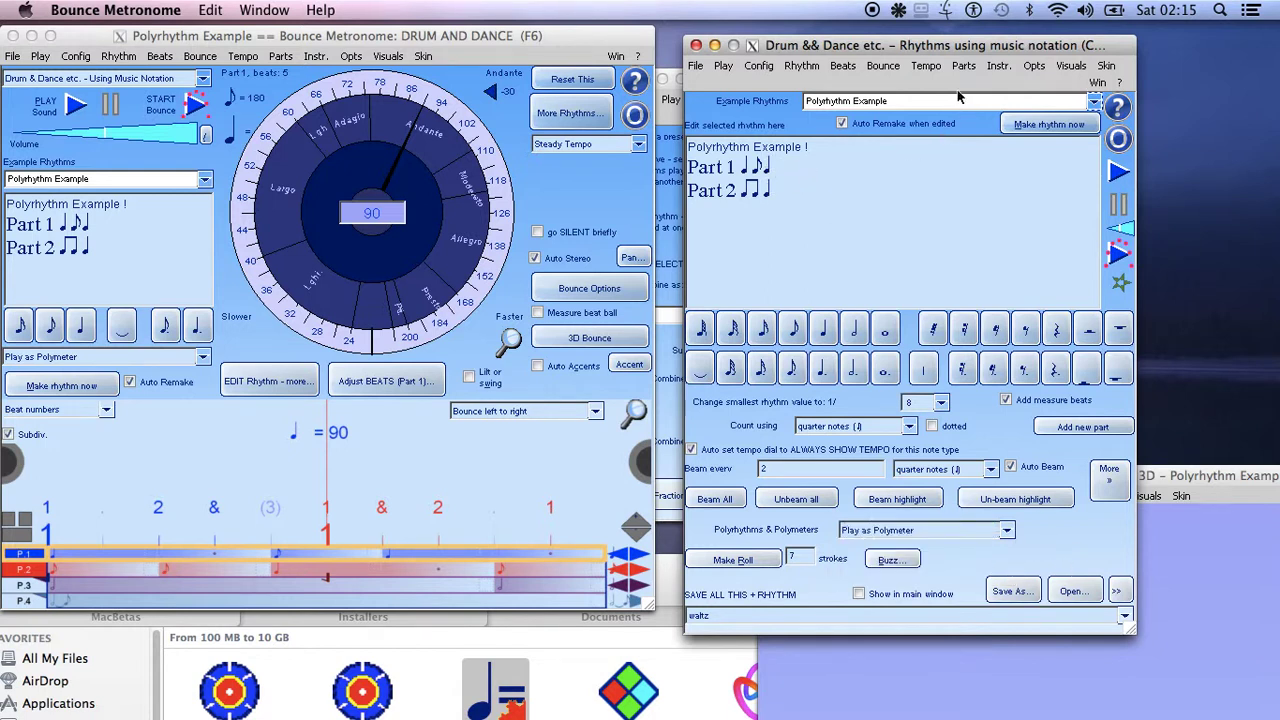
left_click_drag(862, 53, 899, 88)
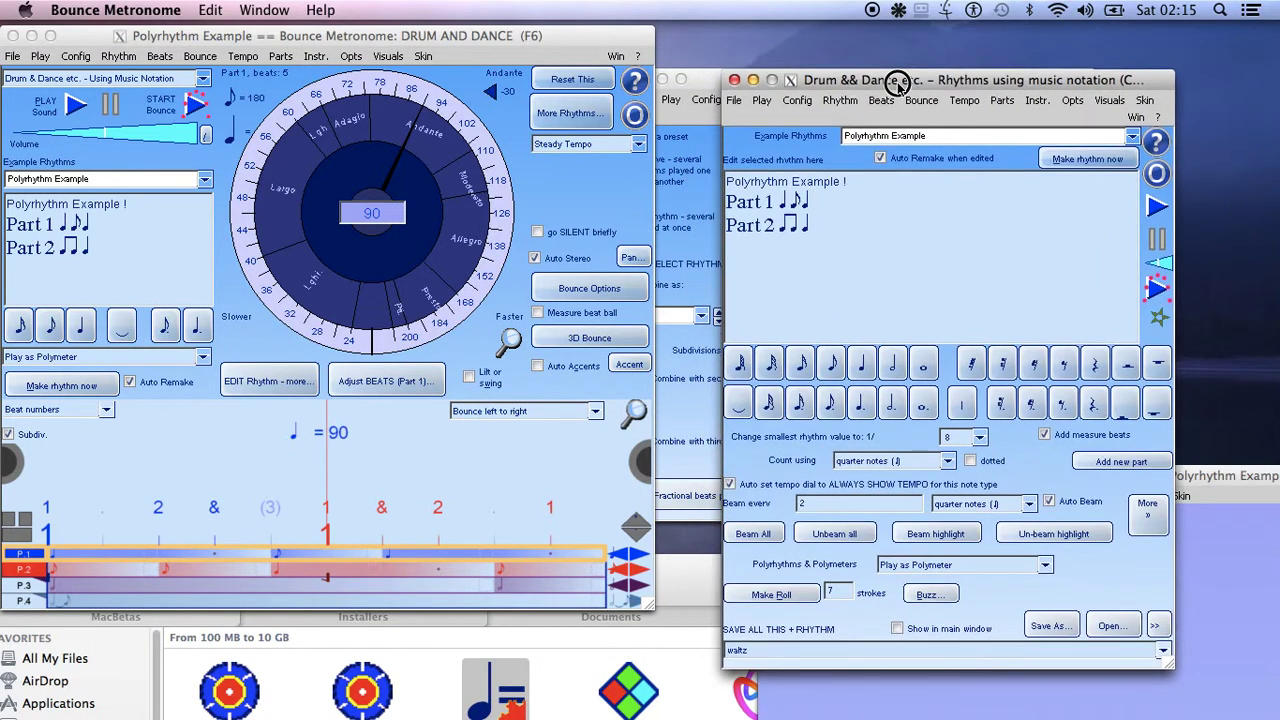
left_click(1132, 136)
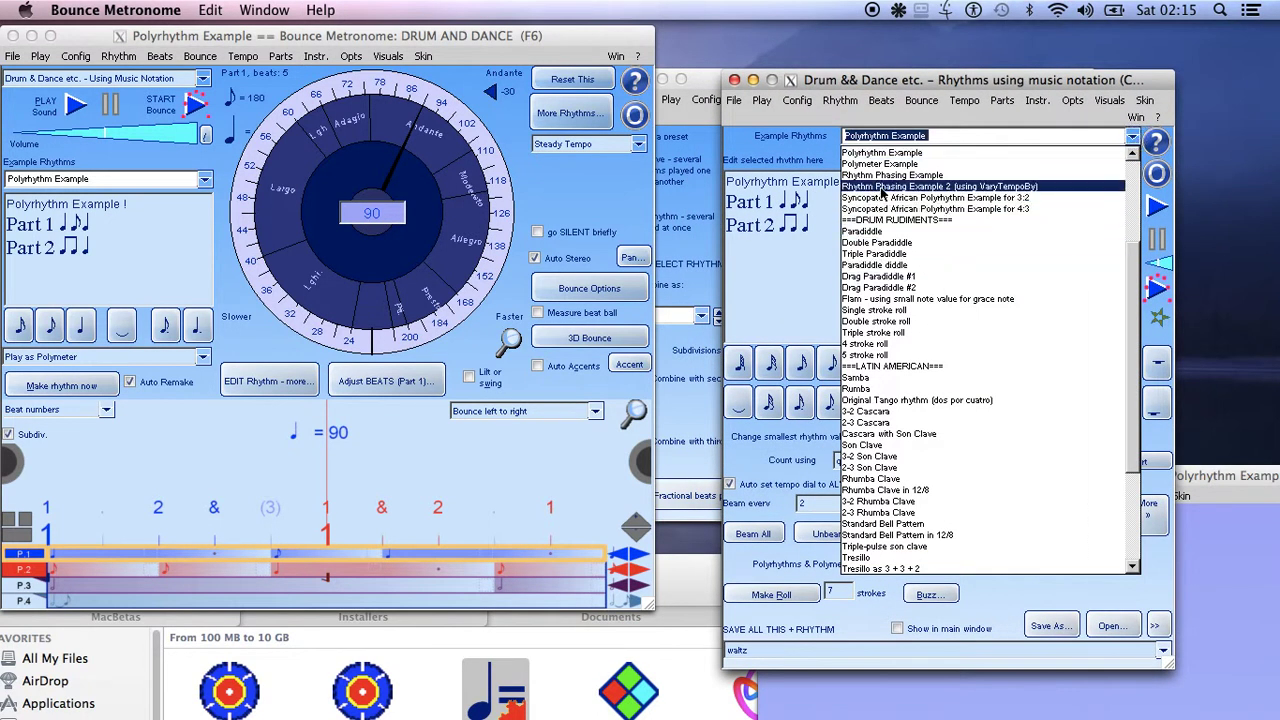
left_click(886, 176)
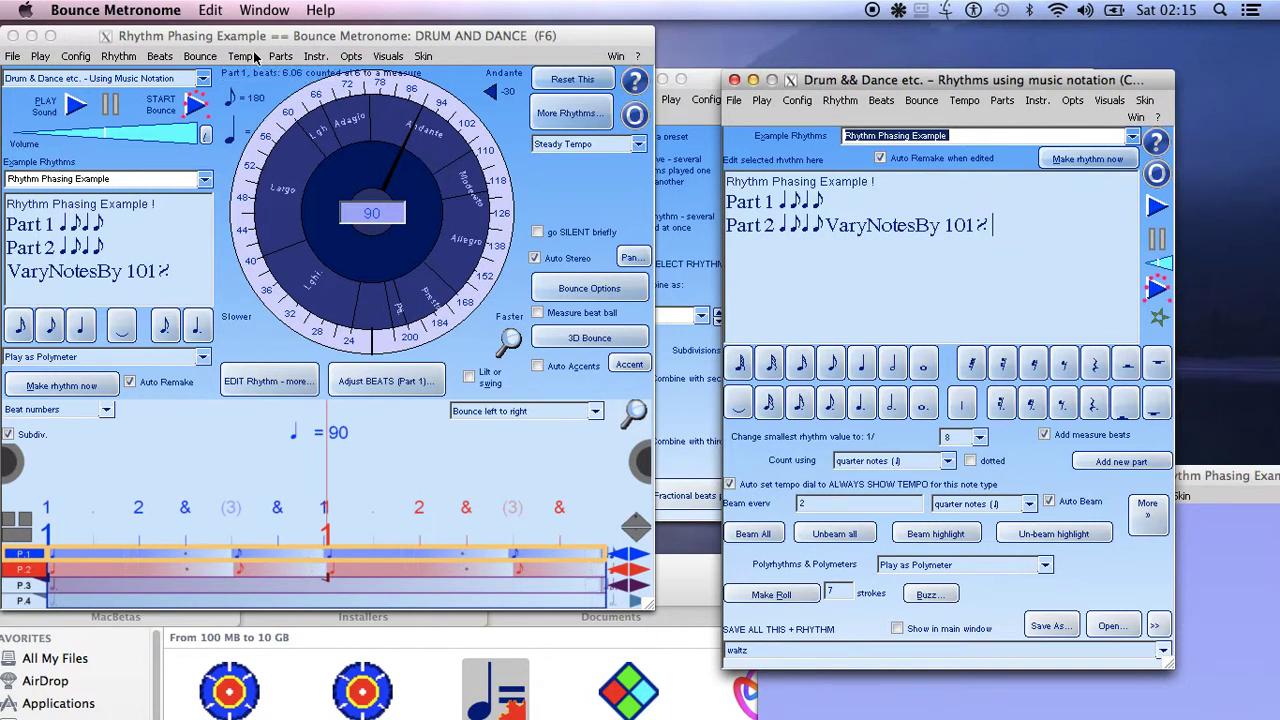
- Bring up the 3D bounce for the rhythm phasing example and move its window over the main metronome window
left_click(198, 57)
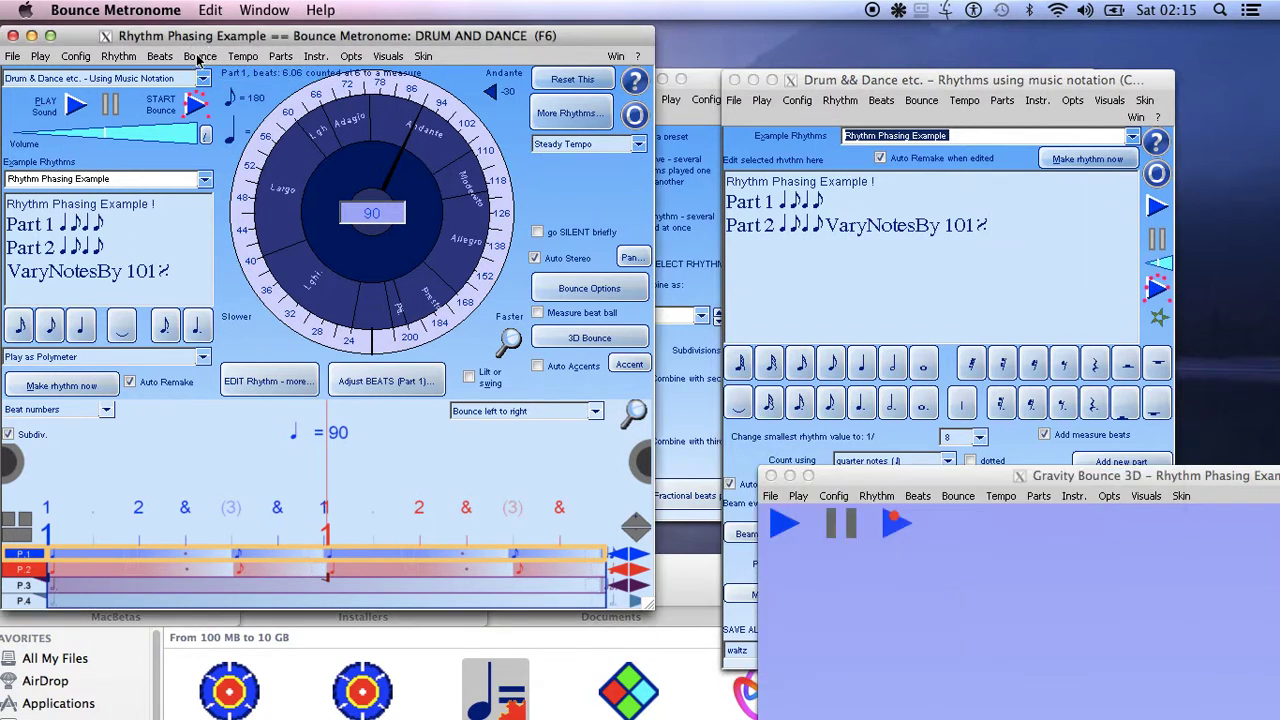
left_click(198, 57)
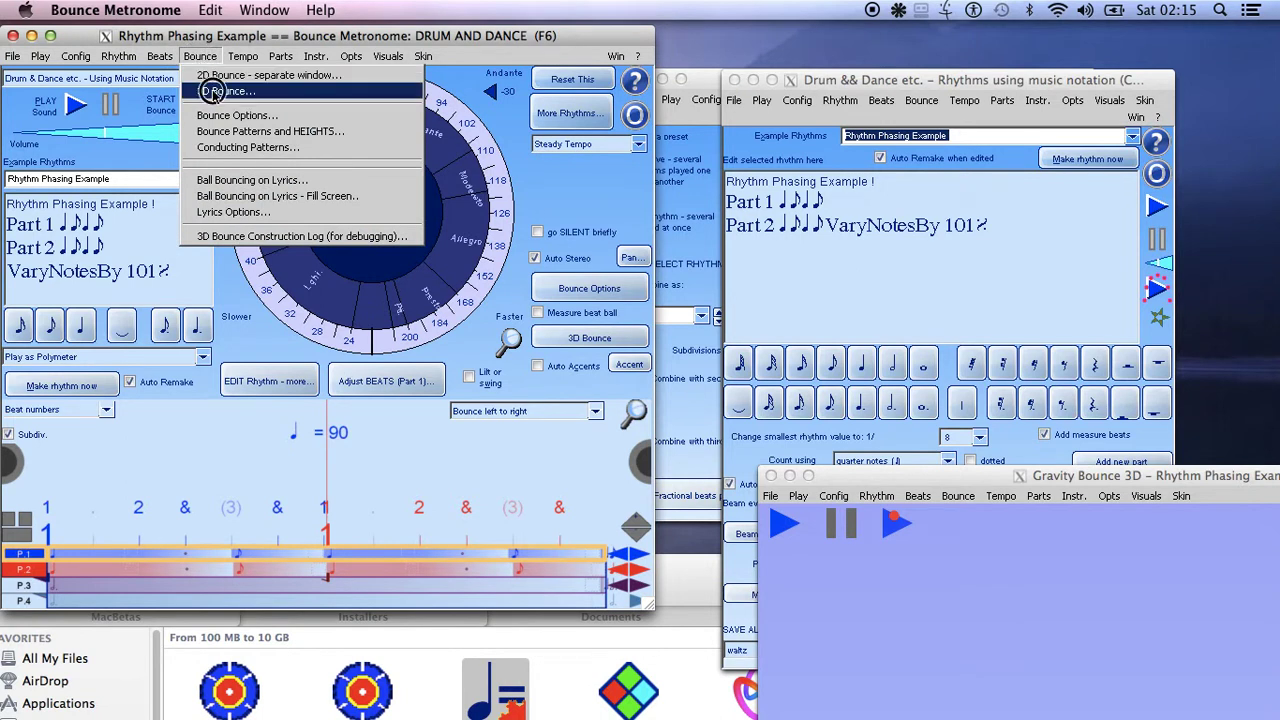
left_click(225, 91)
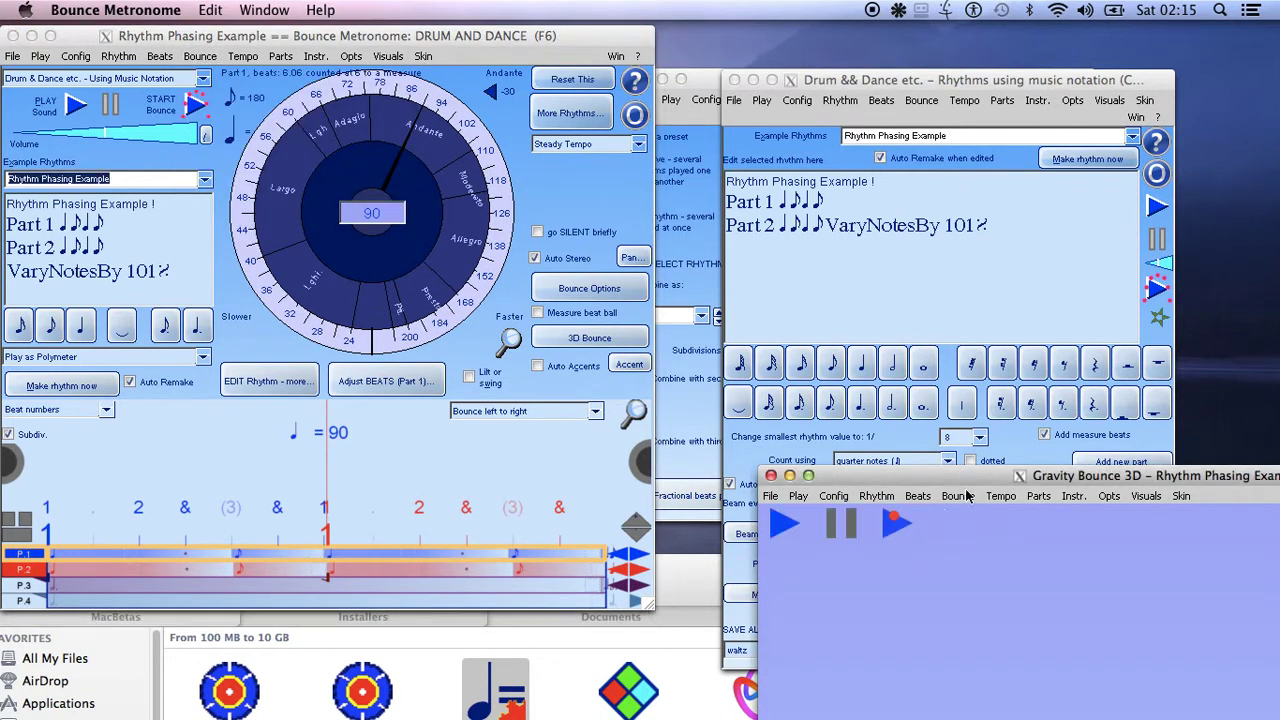
left_click_drag(960, 486, 212, 106)
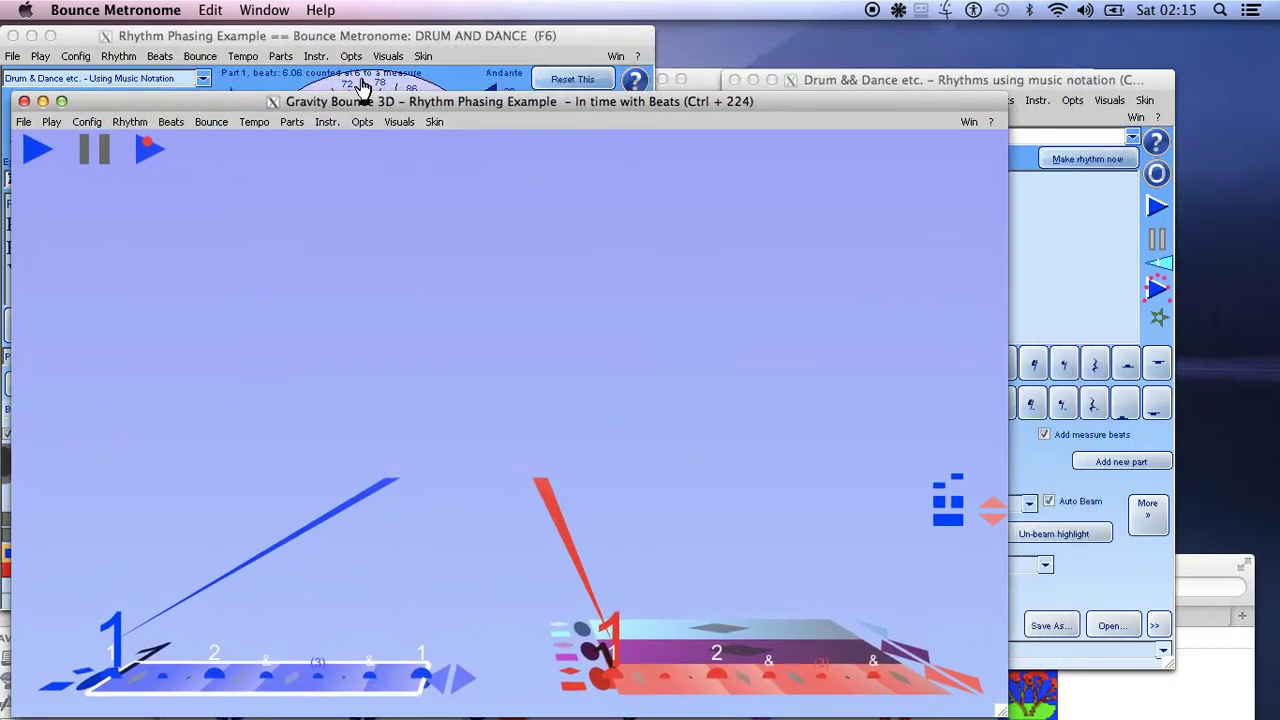
- Check the phasing example's notation, then reposition the 3D bounce window and start playing the rhythm in it
left_click(987, 80)
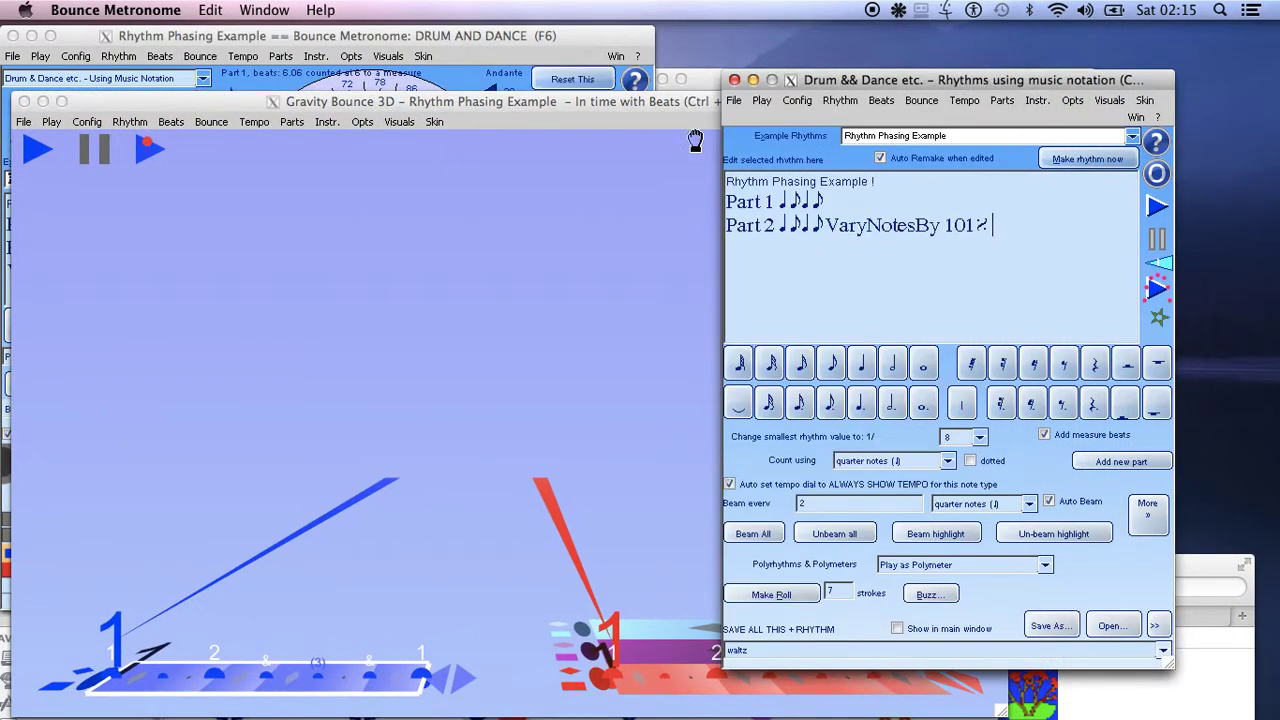
left_click_drag(368, 103, 394, 56)
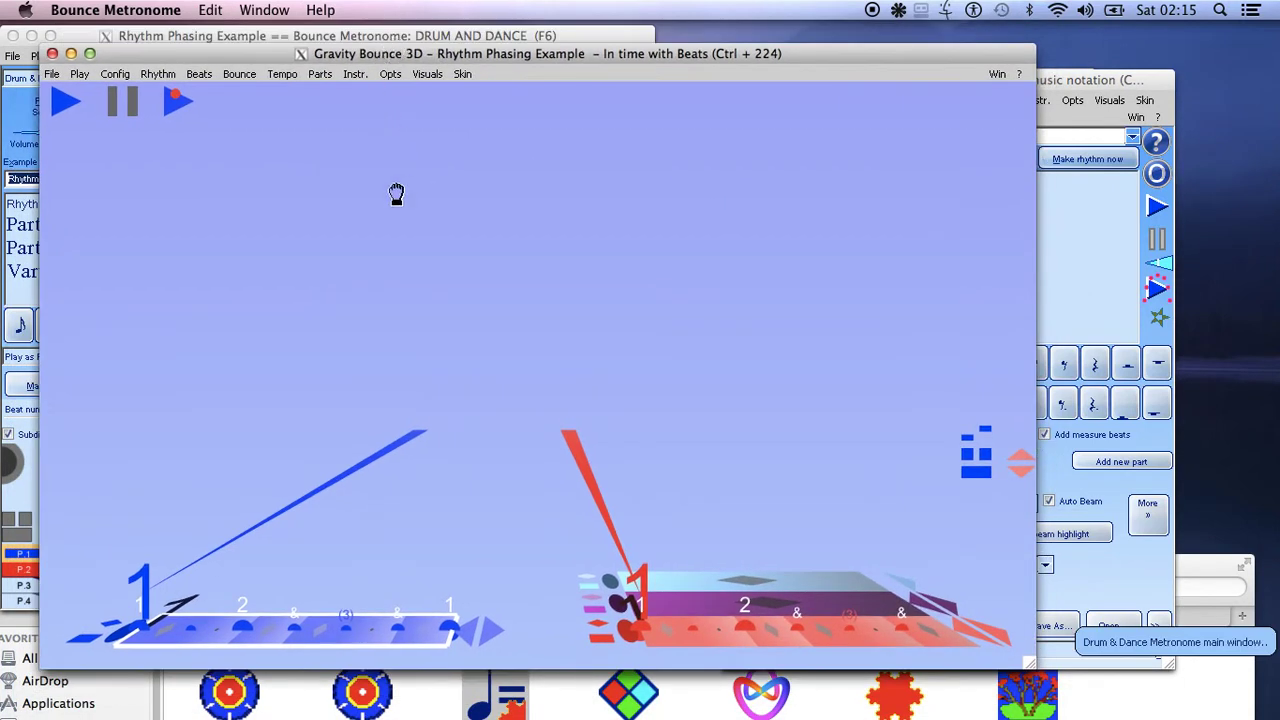
left_click(63, 110)
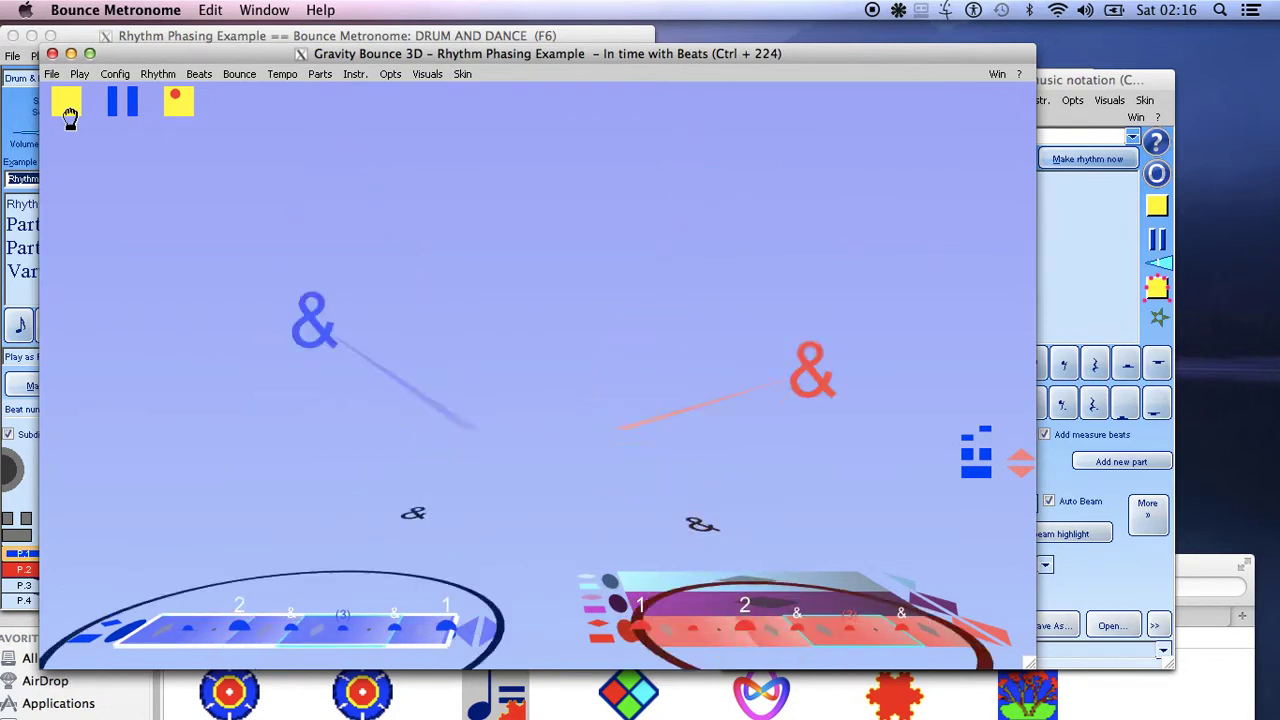
- Slow the phasing example's tempo to 42, watch it in the 3D bounce window and stop playback
left_click_drag(305, 53, 700, 84)
left_click(368, 193)
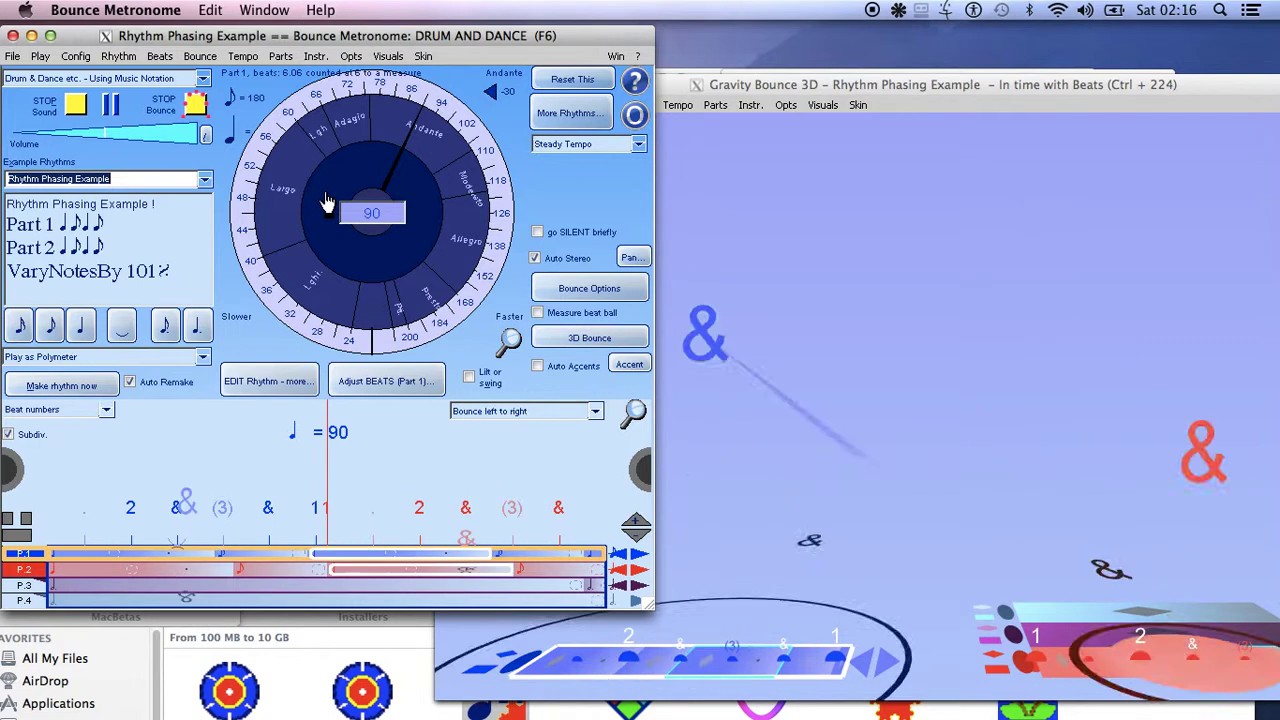
left_click(313, 232)
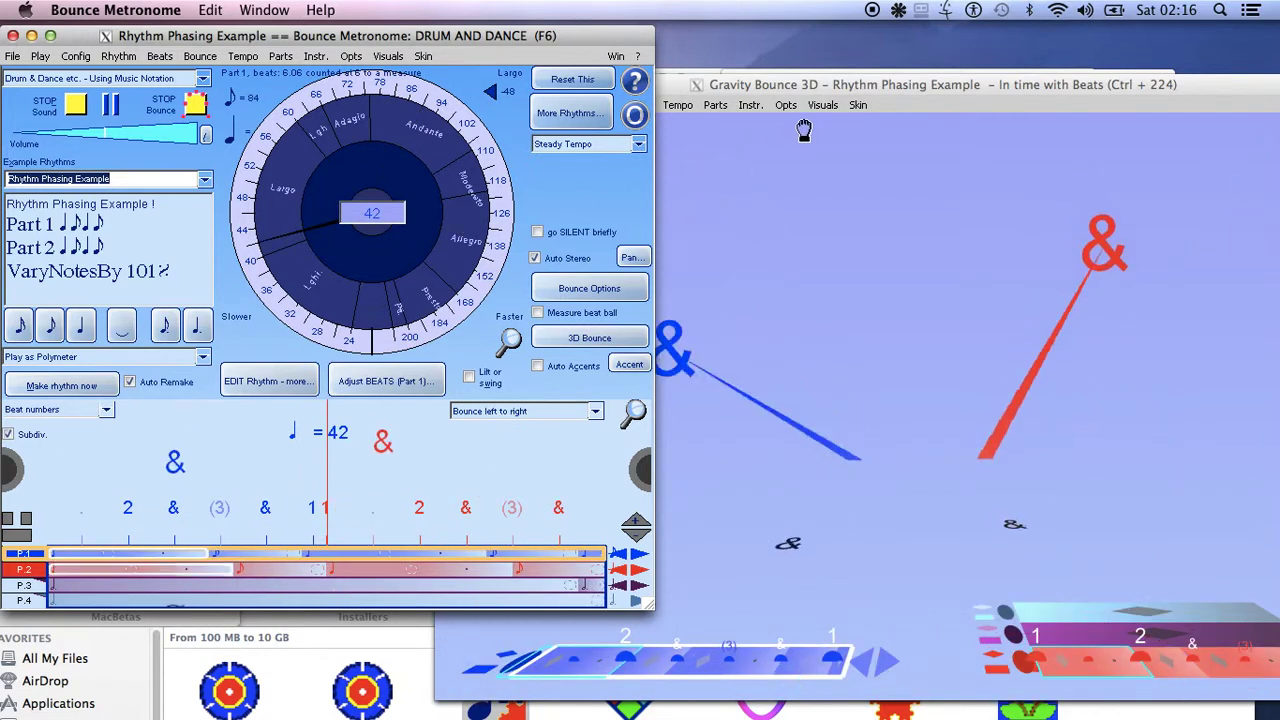
left_click_drag(820, 92, 575, 78)
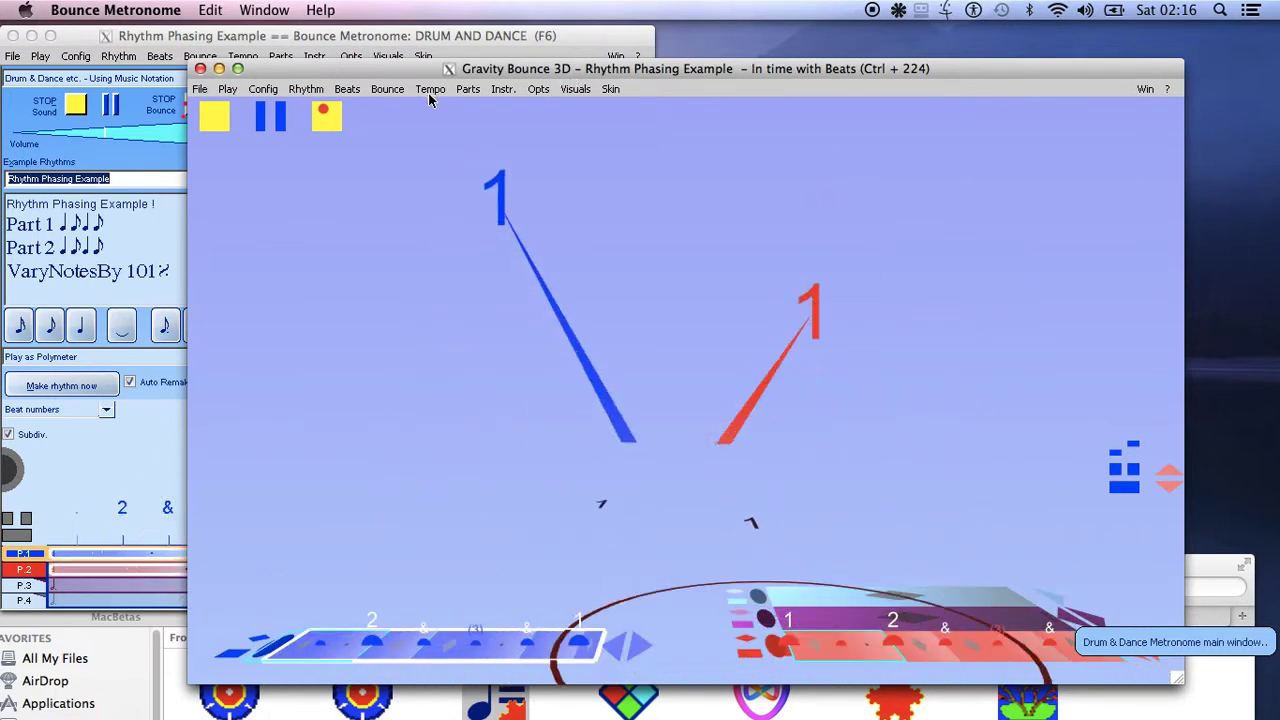
left_click(213, 117)
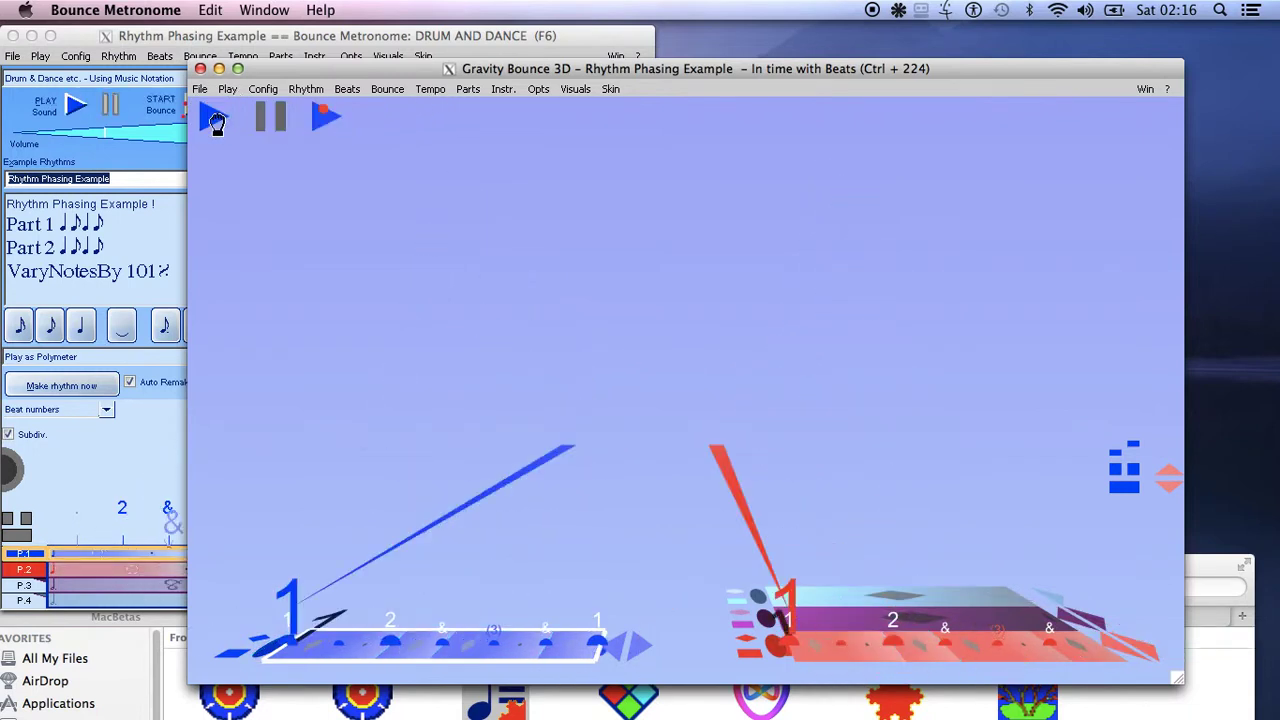
- Uncover the notation editor and load "Syncopated African Polyrhythm Example for 3:2" from the example rhythms
left_click_drag(927, 66, 556, 95)
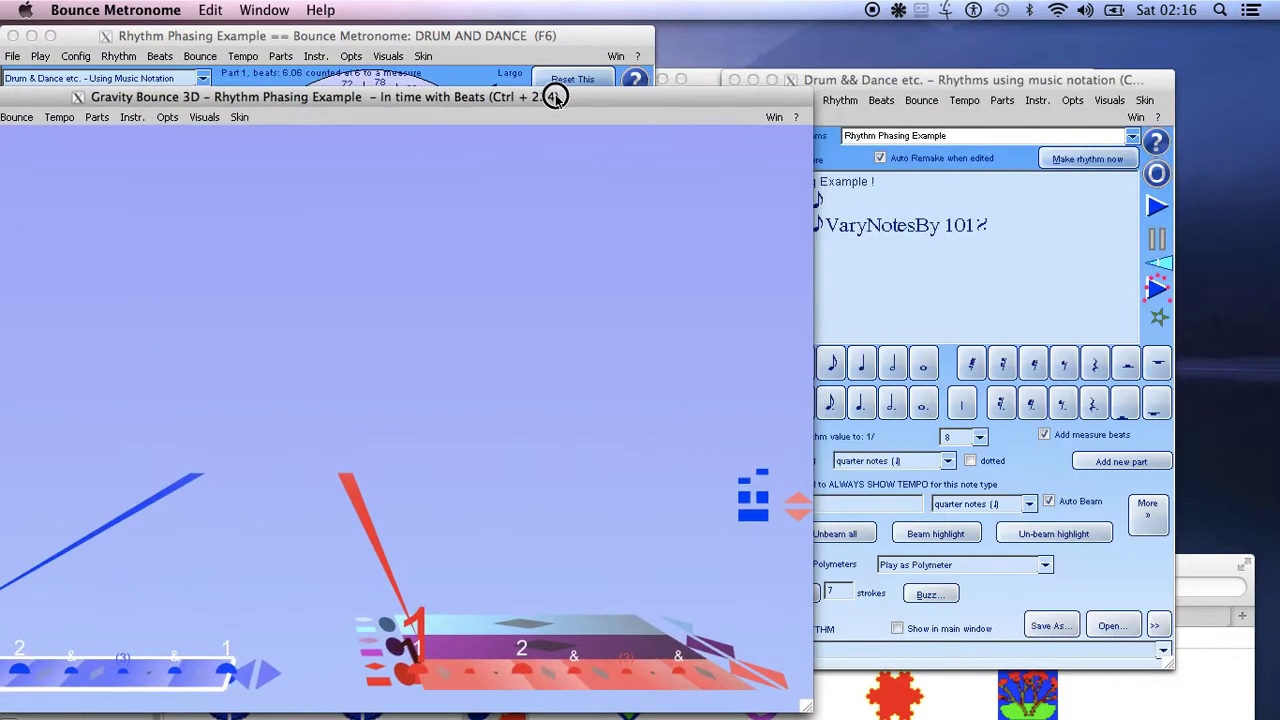
left_click(990, 216)
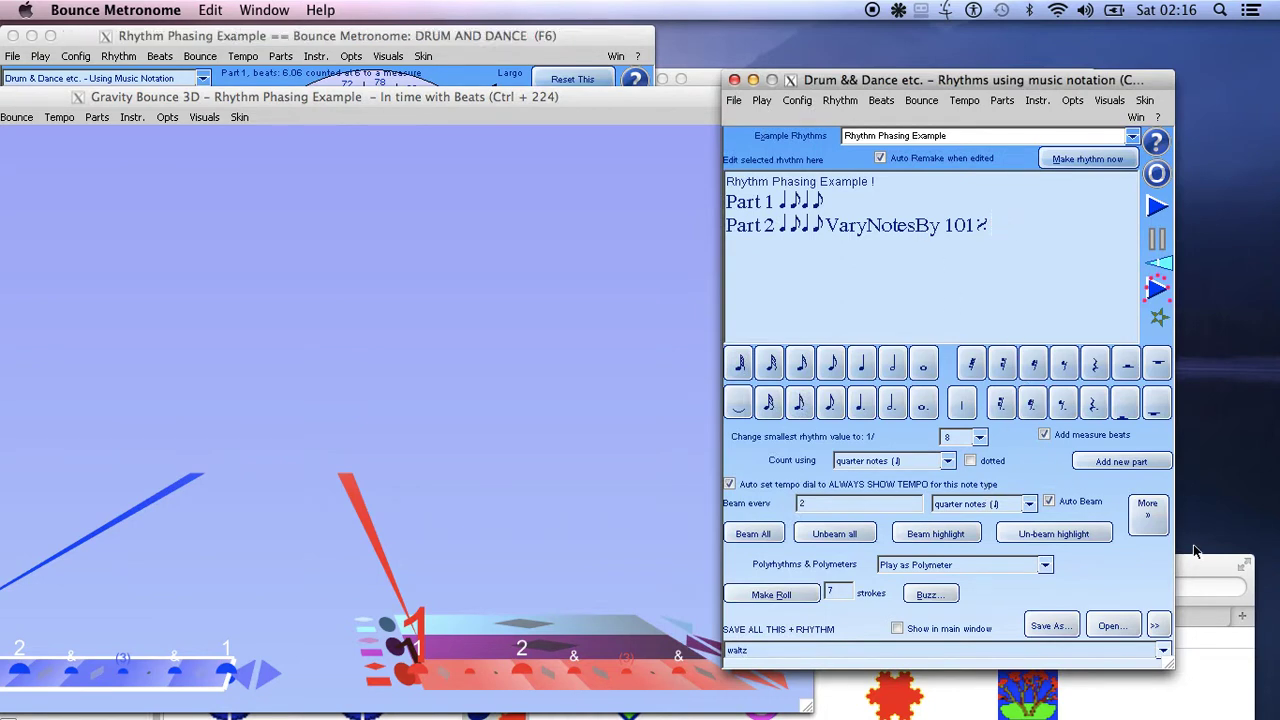
left_click(1156, 524)
left_click(1133, 137)
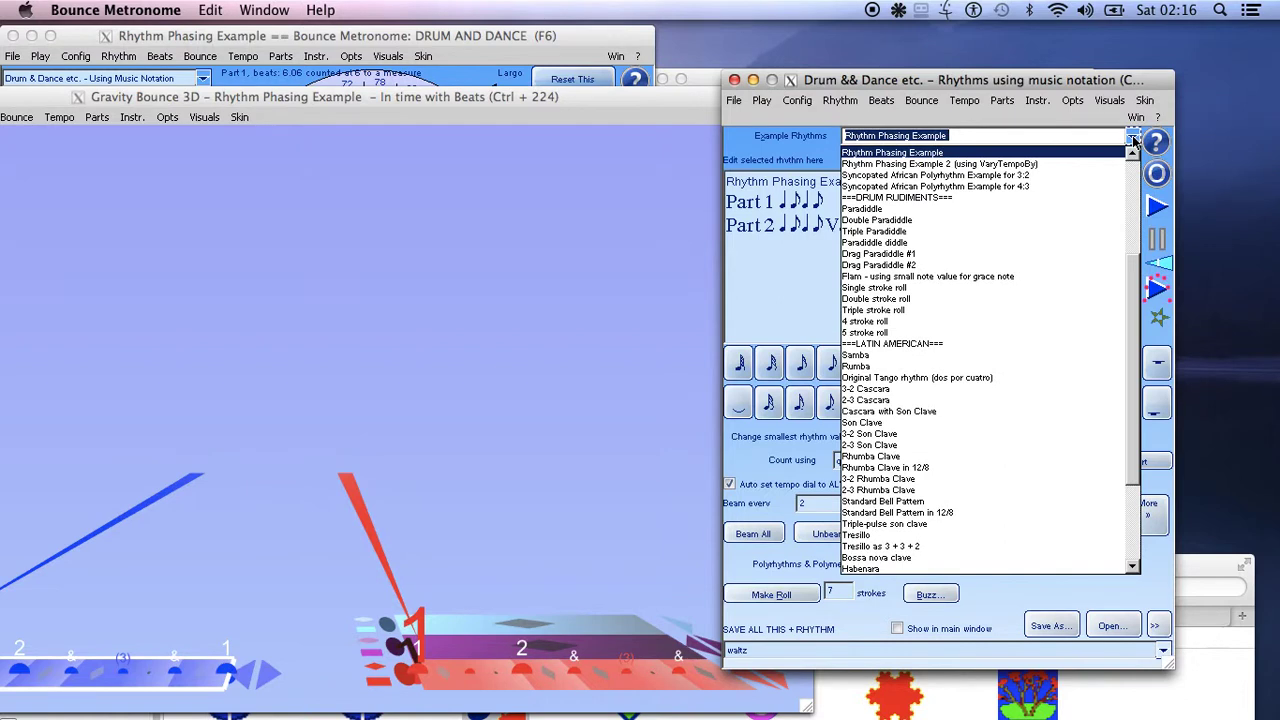
left_click(957, 176)
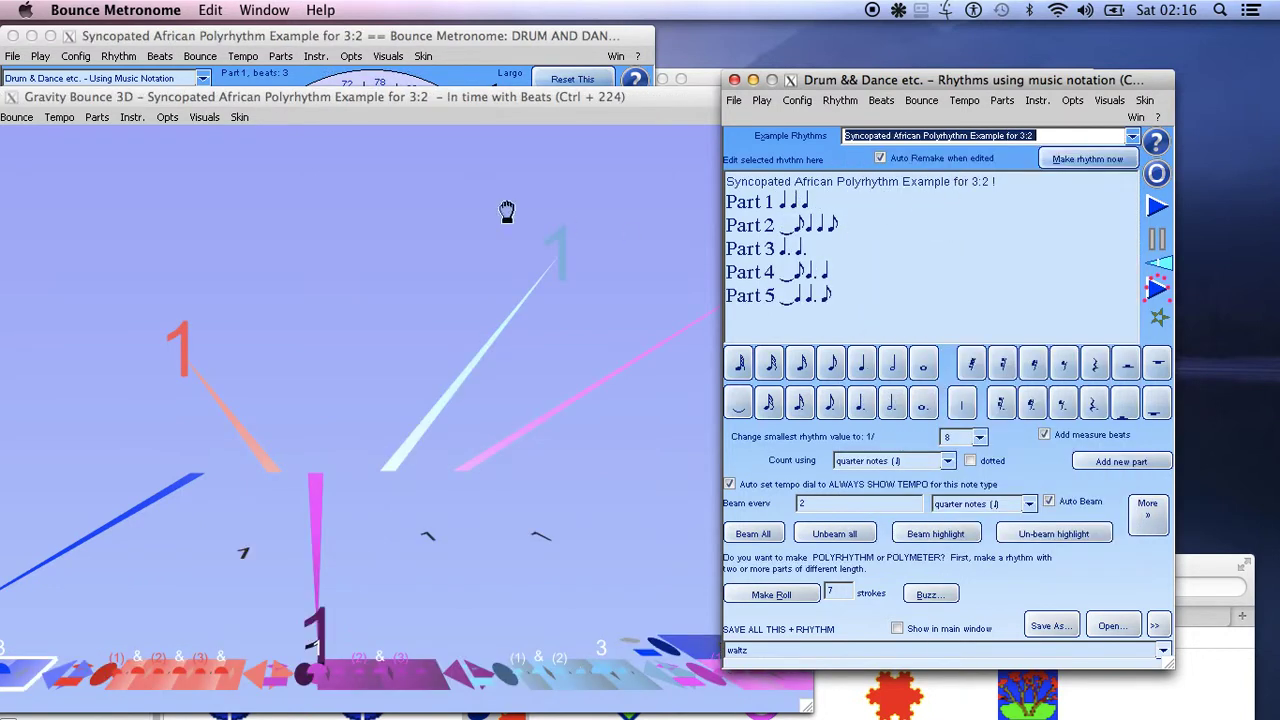
- Compare the syncopated polyrhythm in the main and 3D bounce windows, play it in 3D and stop it
left_click_drag(262, 97, 1117, 66)
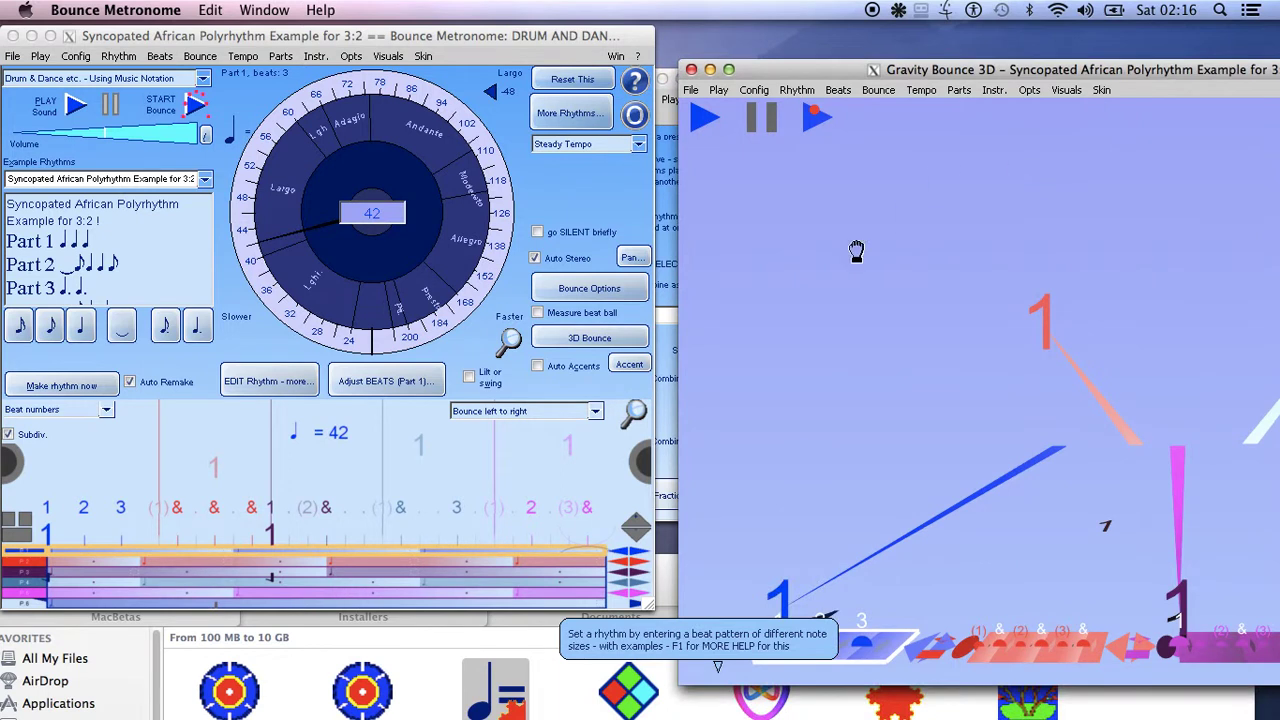
left_click(542, 317)
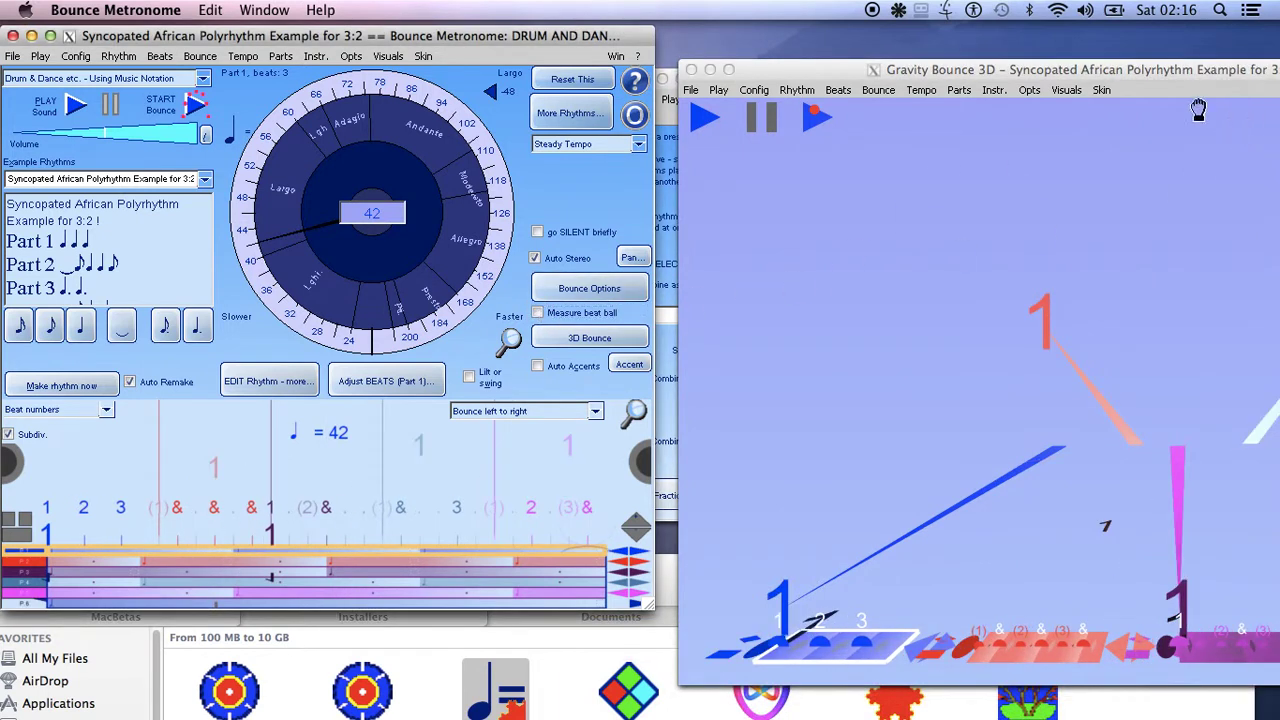
left_click_drag(1144, 83, 521, 68)
left_click(80, 120)
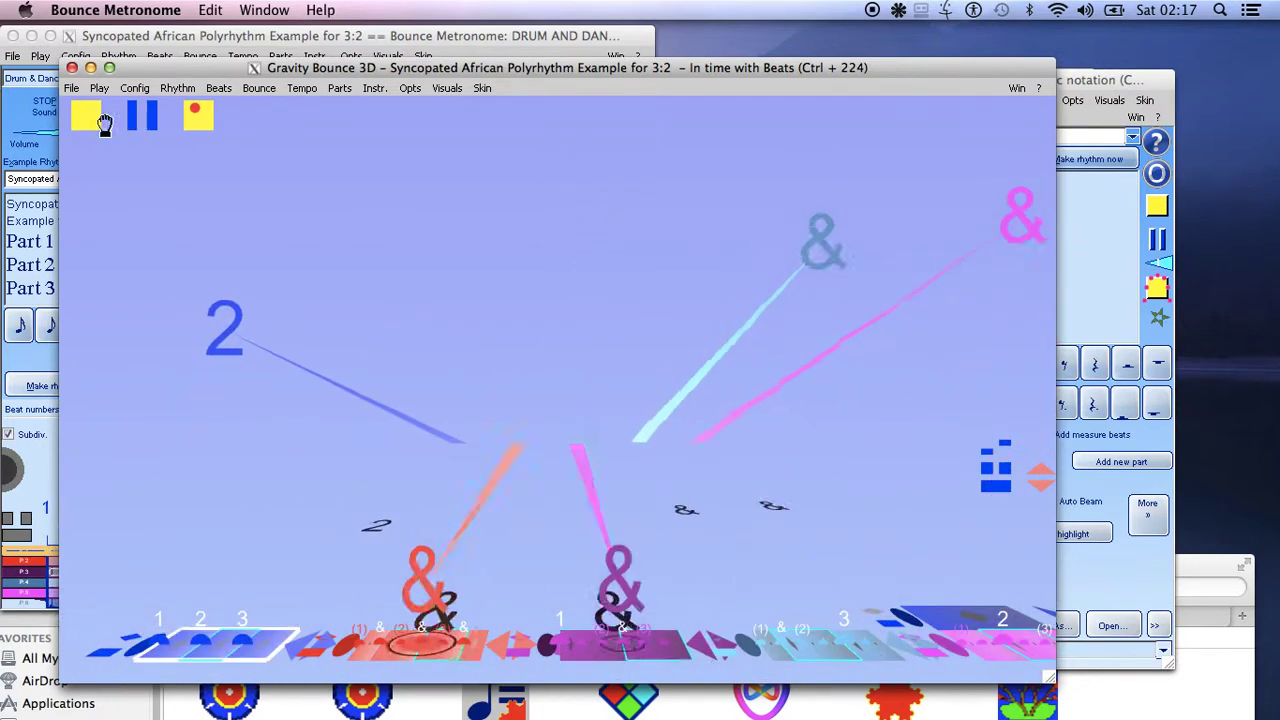
left_click(91, 120)
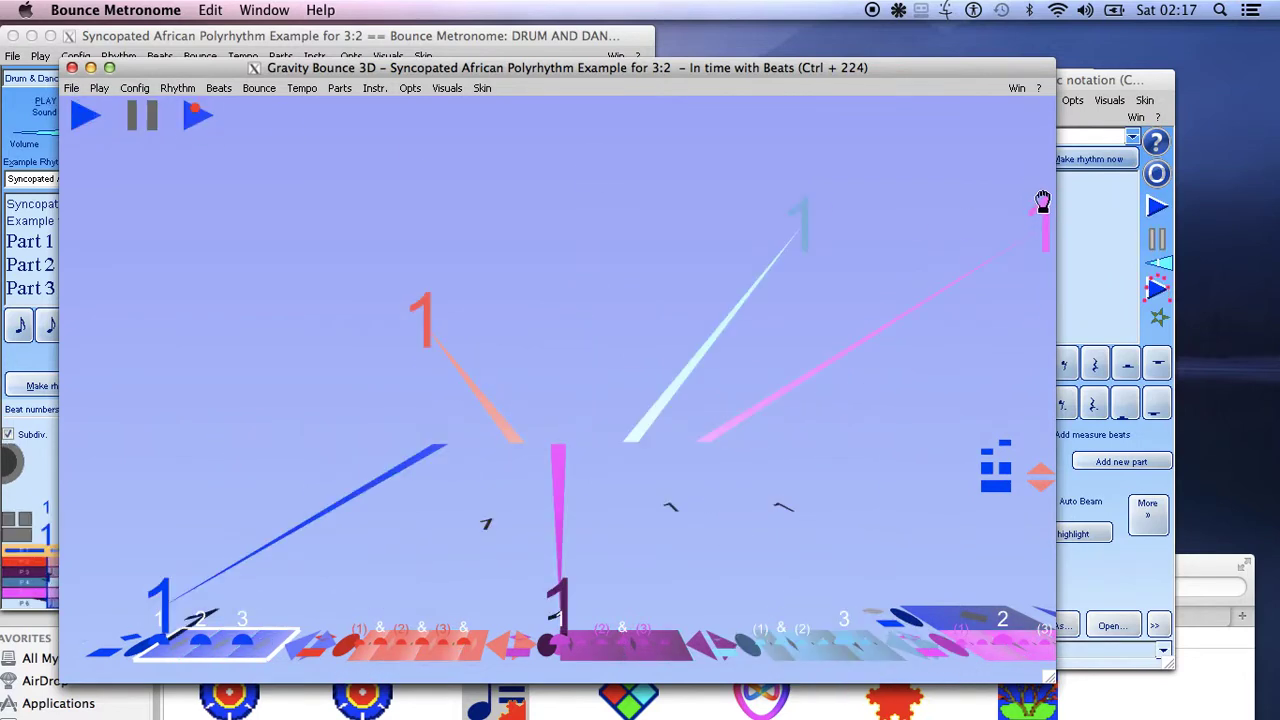
- Move the 3D bounce and notation windows apart and open the window for making drum rolls and syncopated polyrhythms
left_click_drag(848, 72, 878, 373)
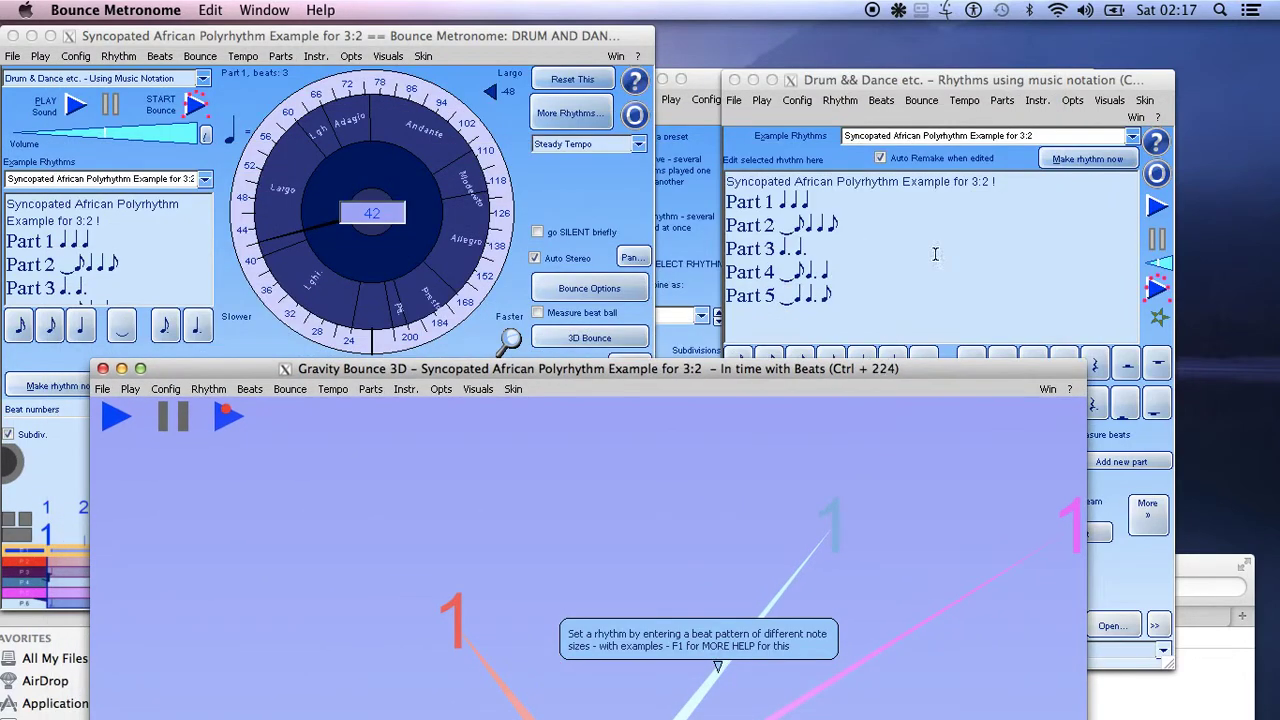
left_click_drag(940, 83, 890, 37)
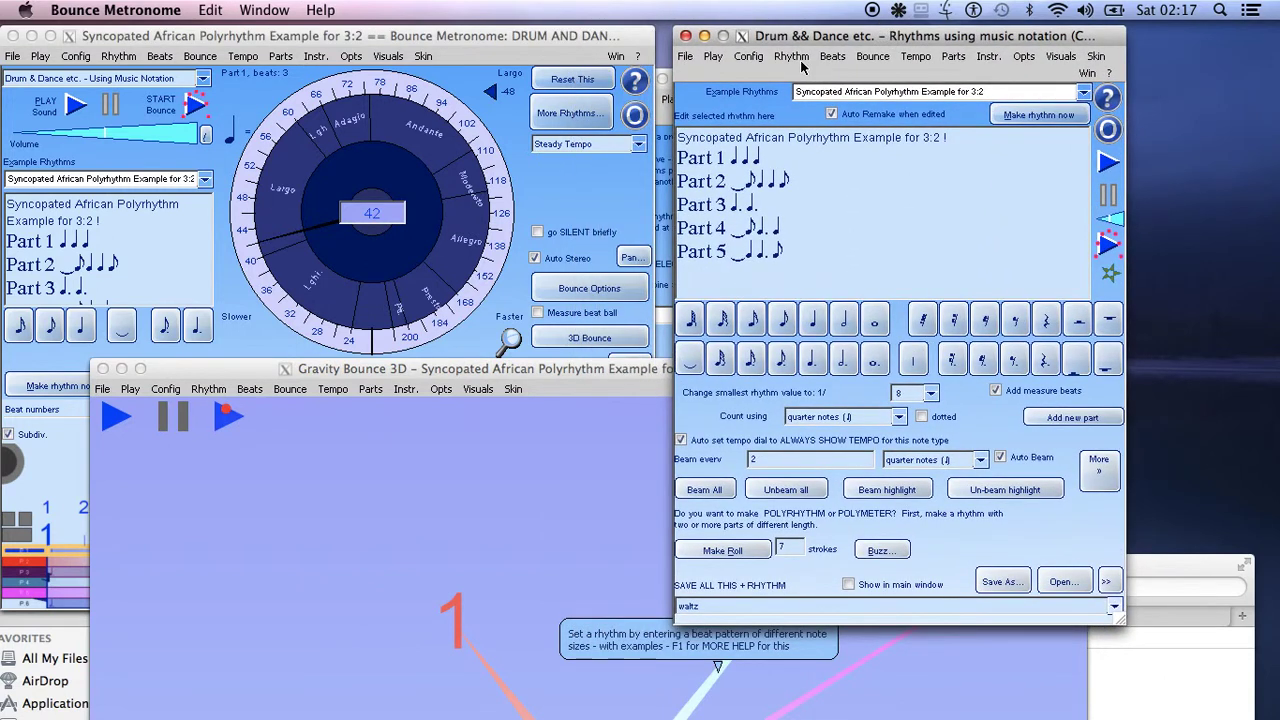
left_click(792, 57)
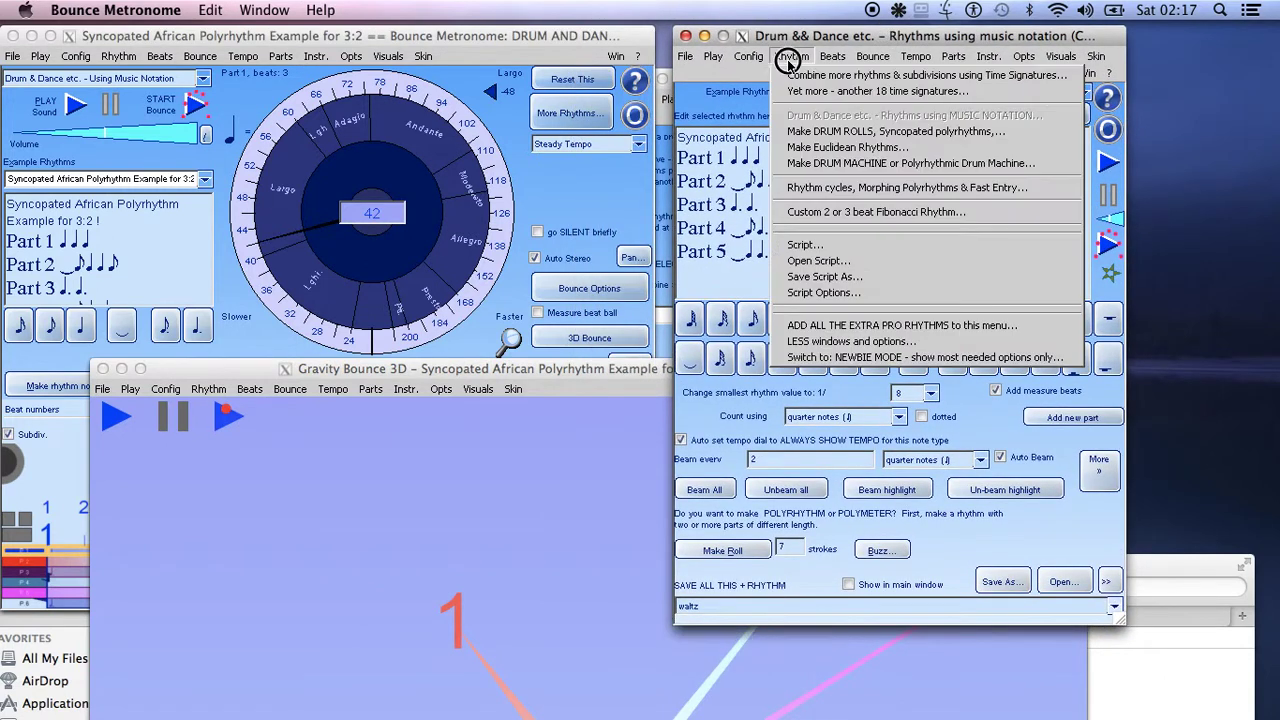
left_click(852, 134)
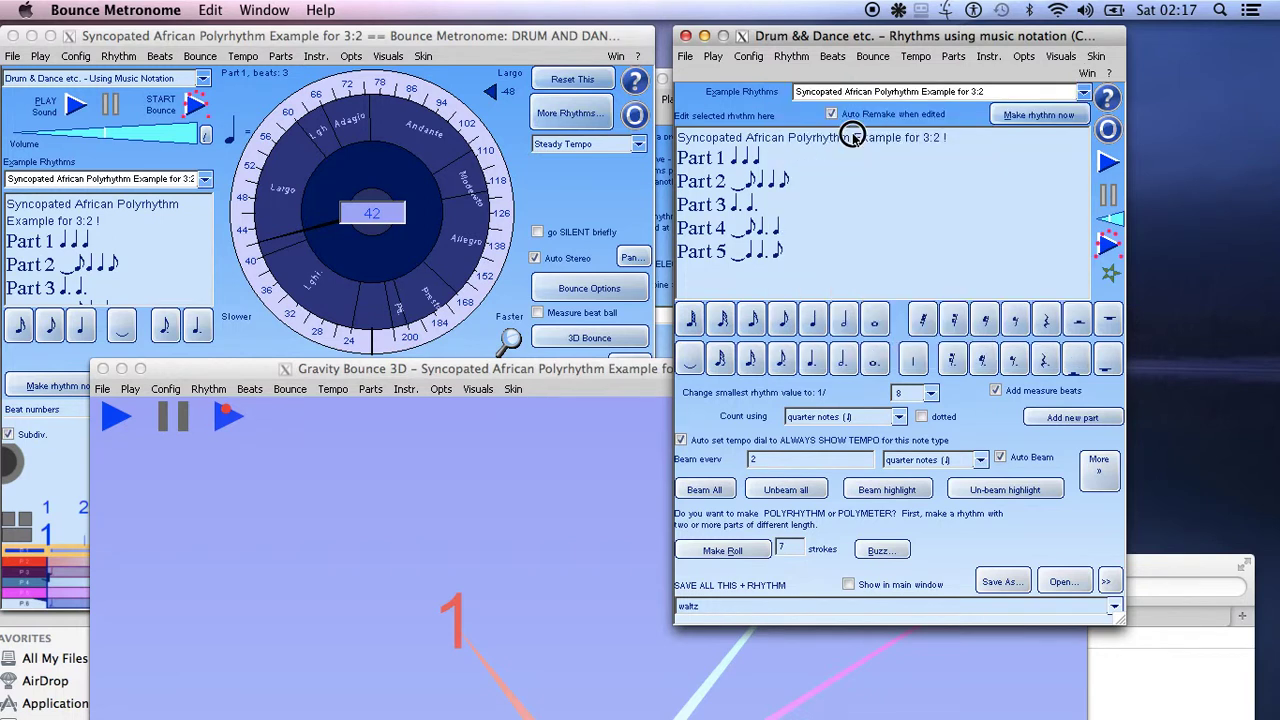
left_click(792, 58)
left_click(840, 131)
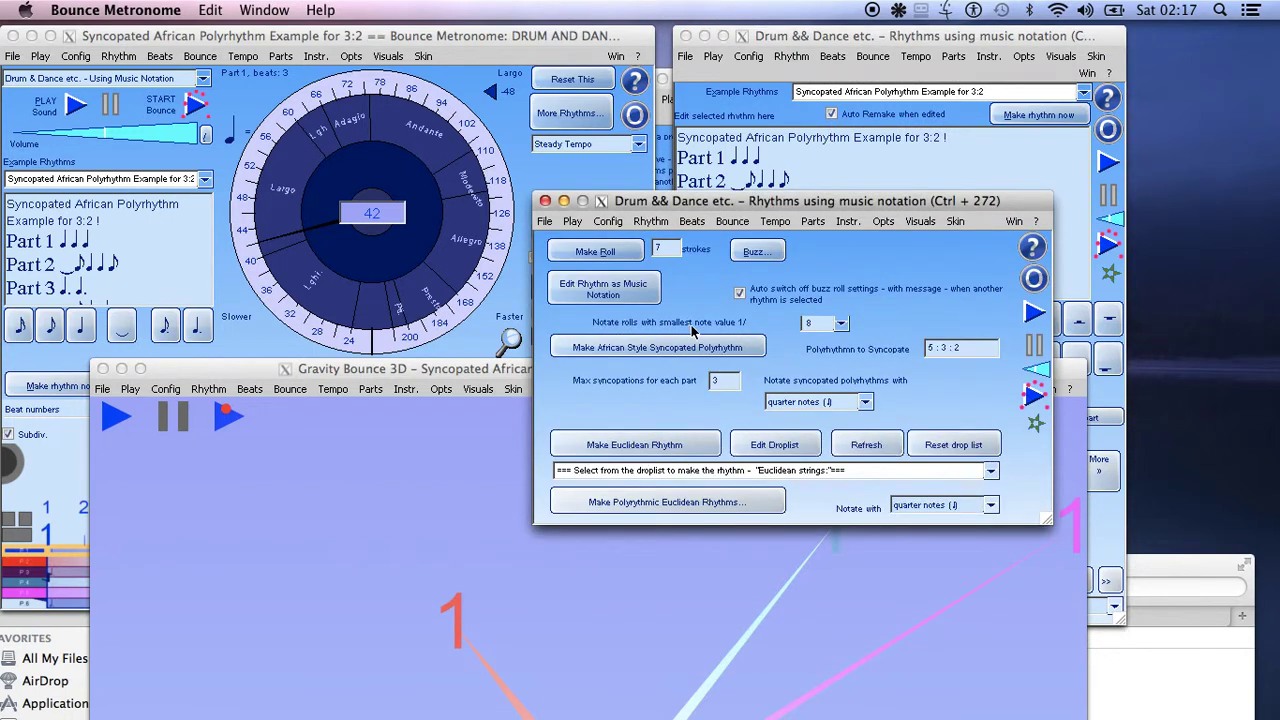
- Point out the African style syncopated polyrhythm and Euclidean rhythm options, then open the polyrhythmic Euclidean rhythms window
left_click(851, 201)
left_click(673, 350)
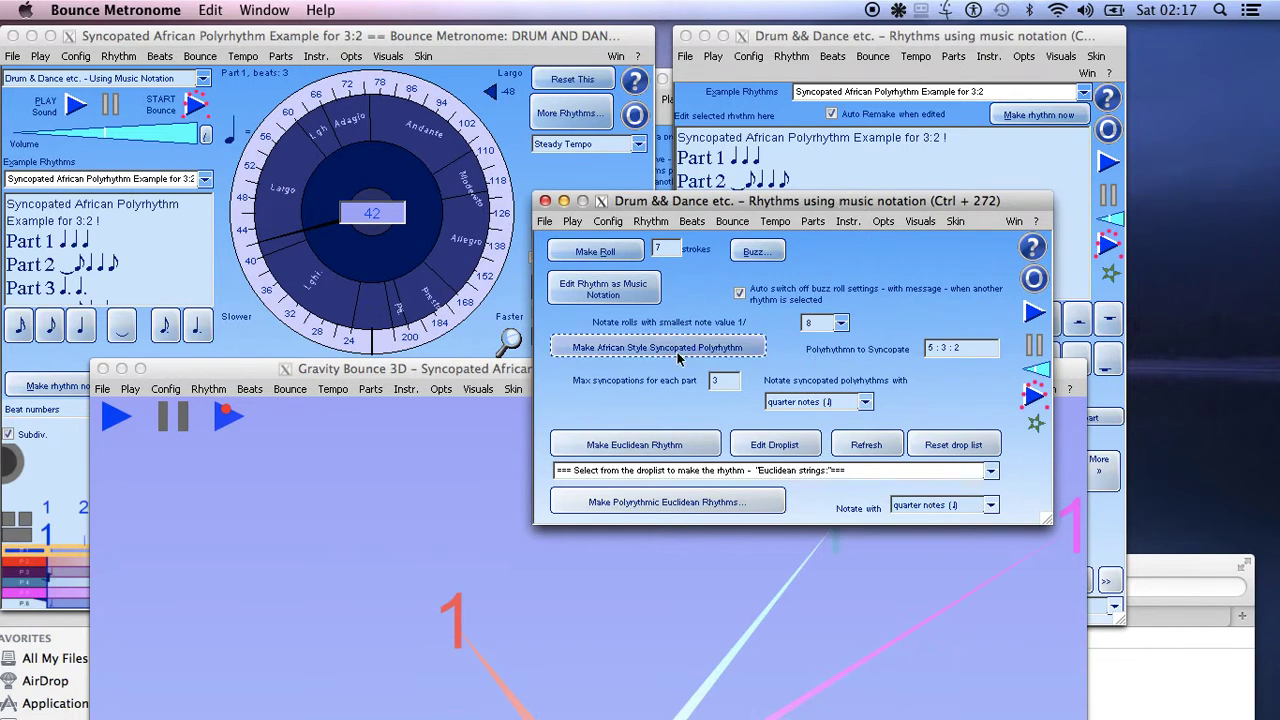
left_click(647, 455)
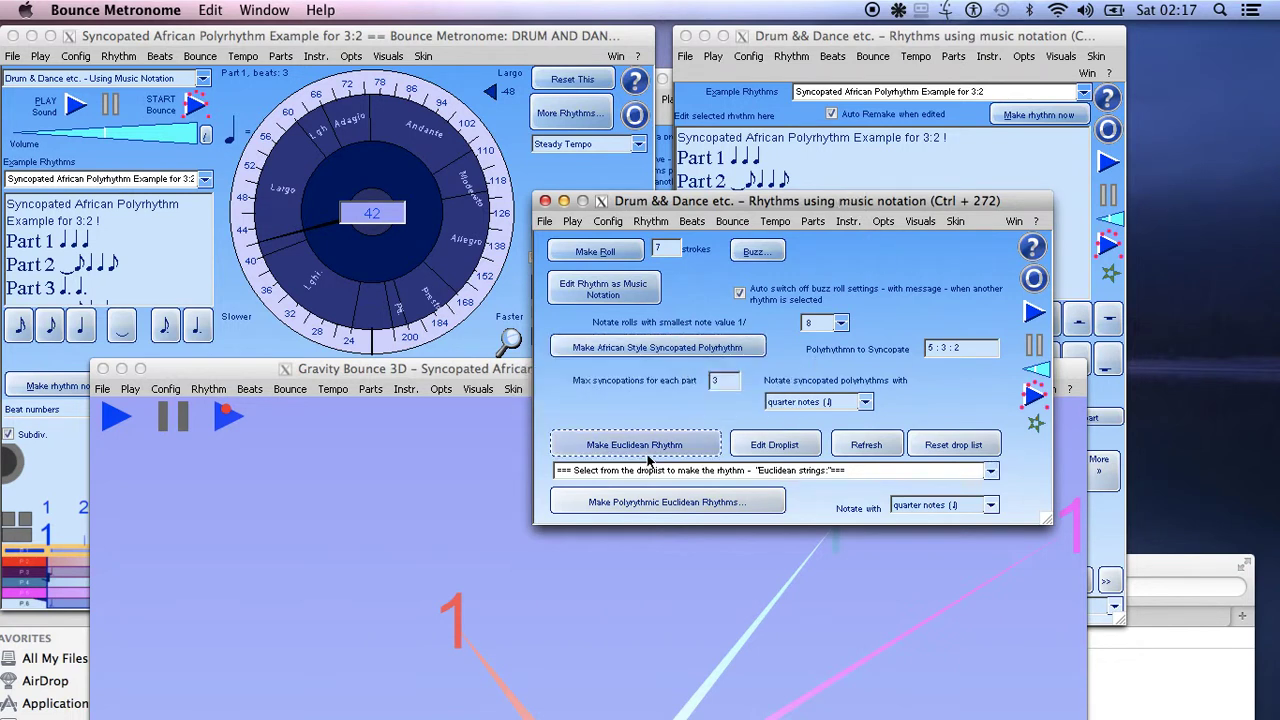
left_click(665, 505)
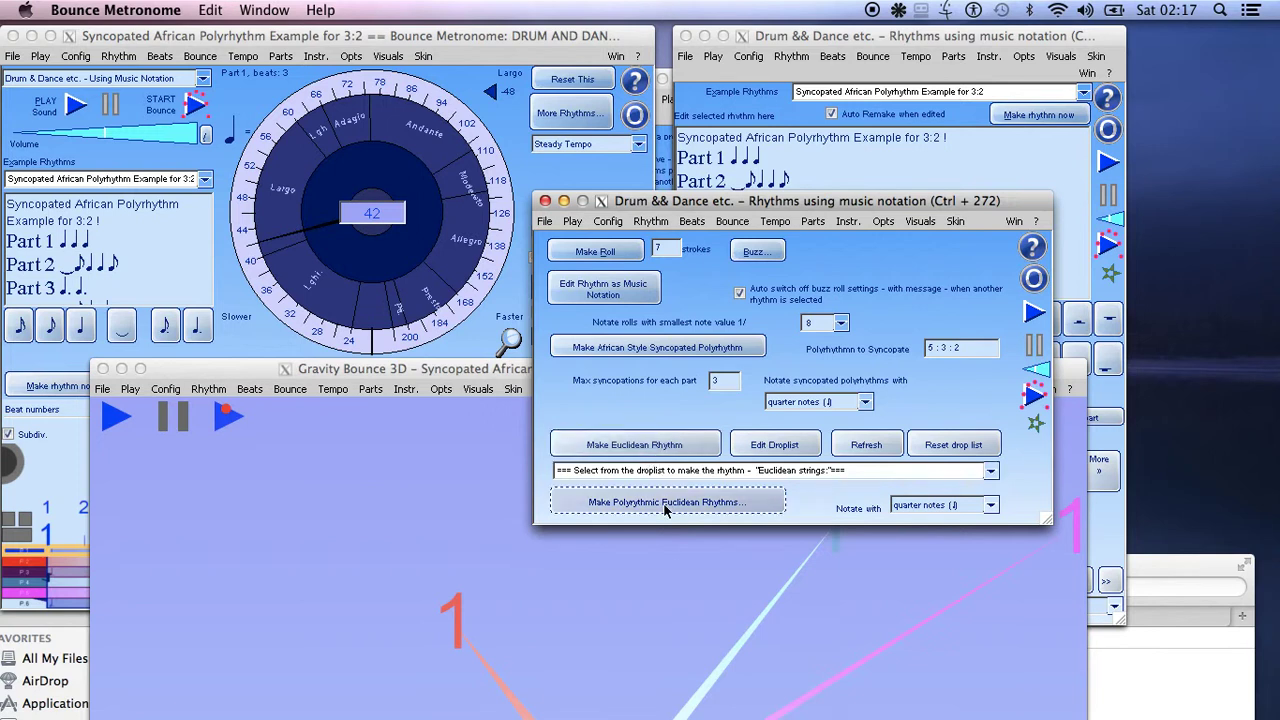
left_click(677, 511)
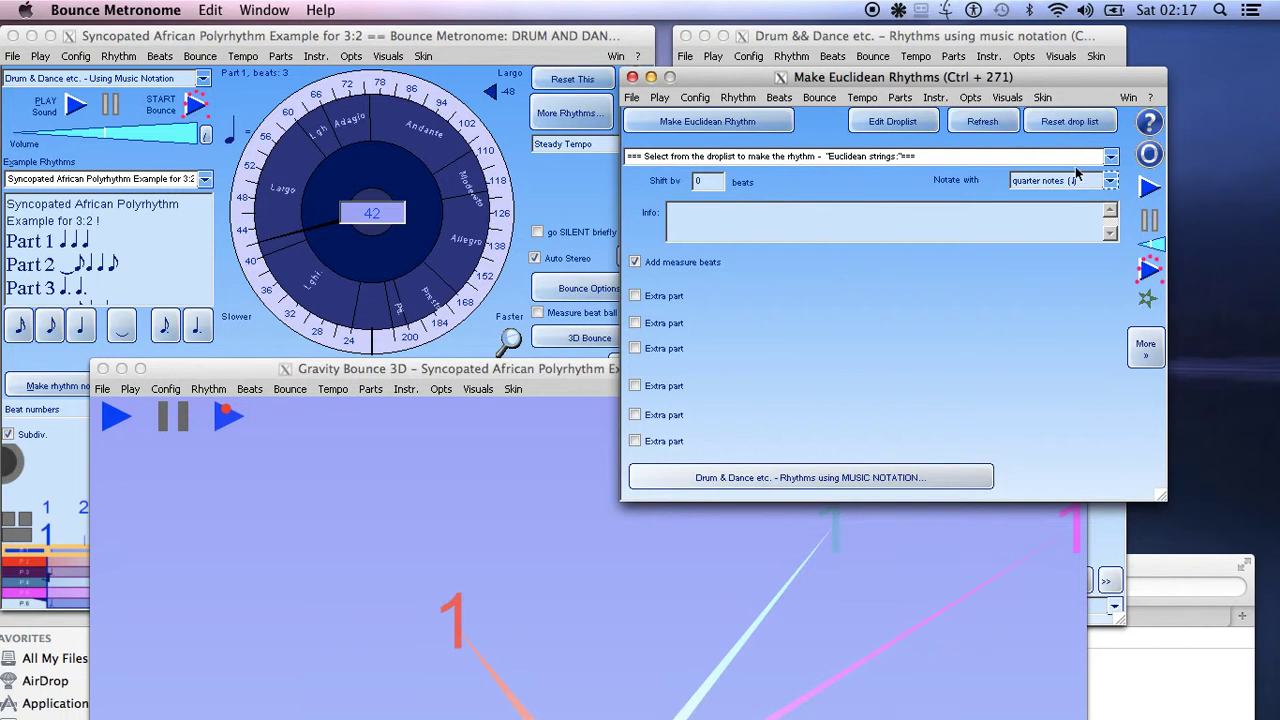
- Make the 3,8 Euclidean rhythm (332), Tressillo, from the reverse Euclidean strings in the rhythm list
left_click_drag(1008, 84, 743, 84)
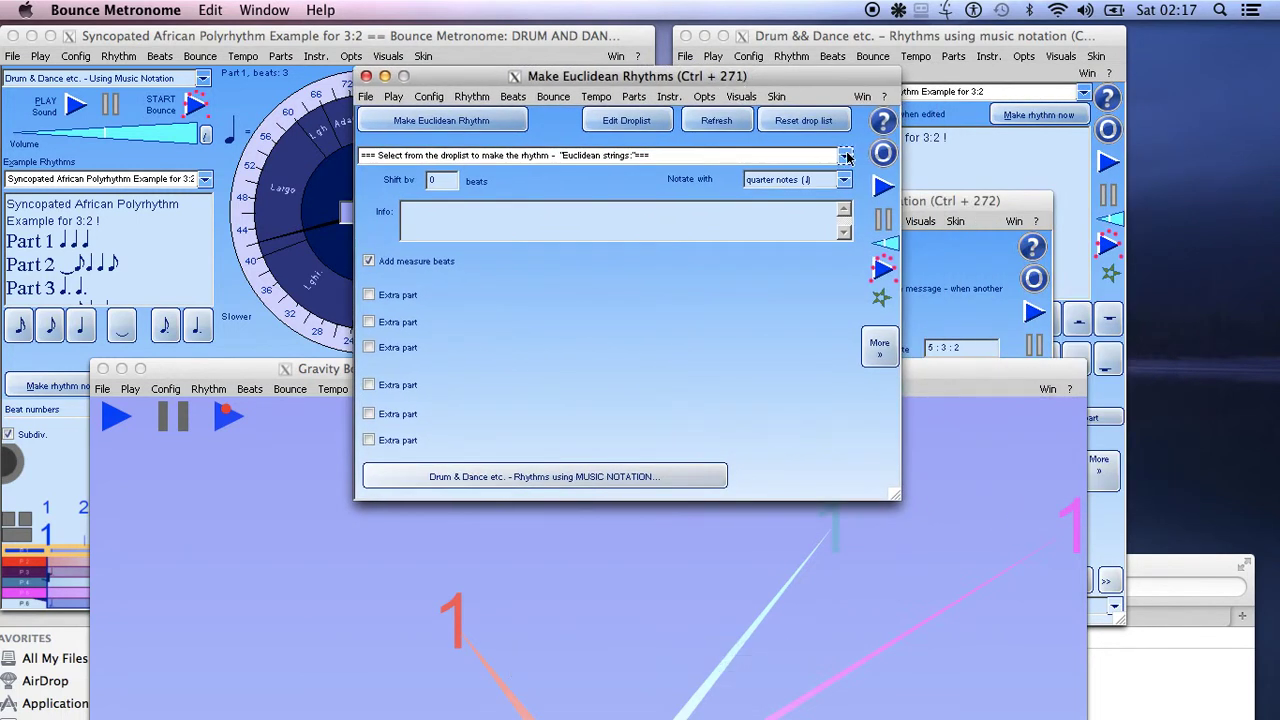
left_click(845, 156)
left_click_drag(843, 220, 847, 262)
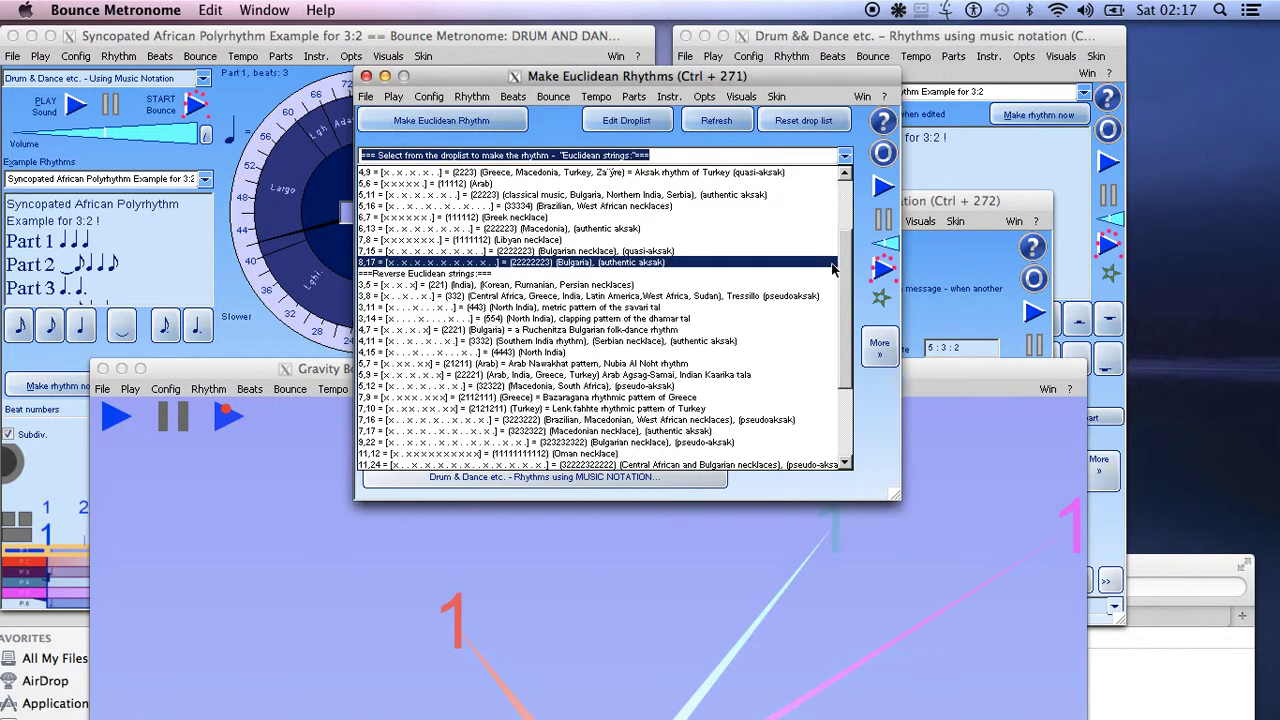
left_click(786, 299)
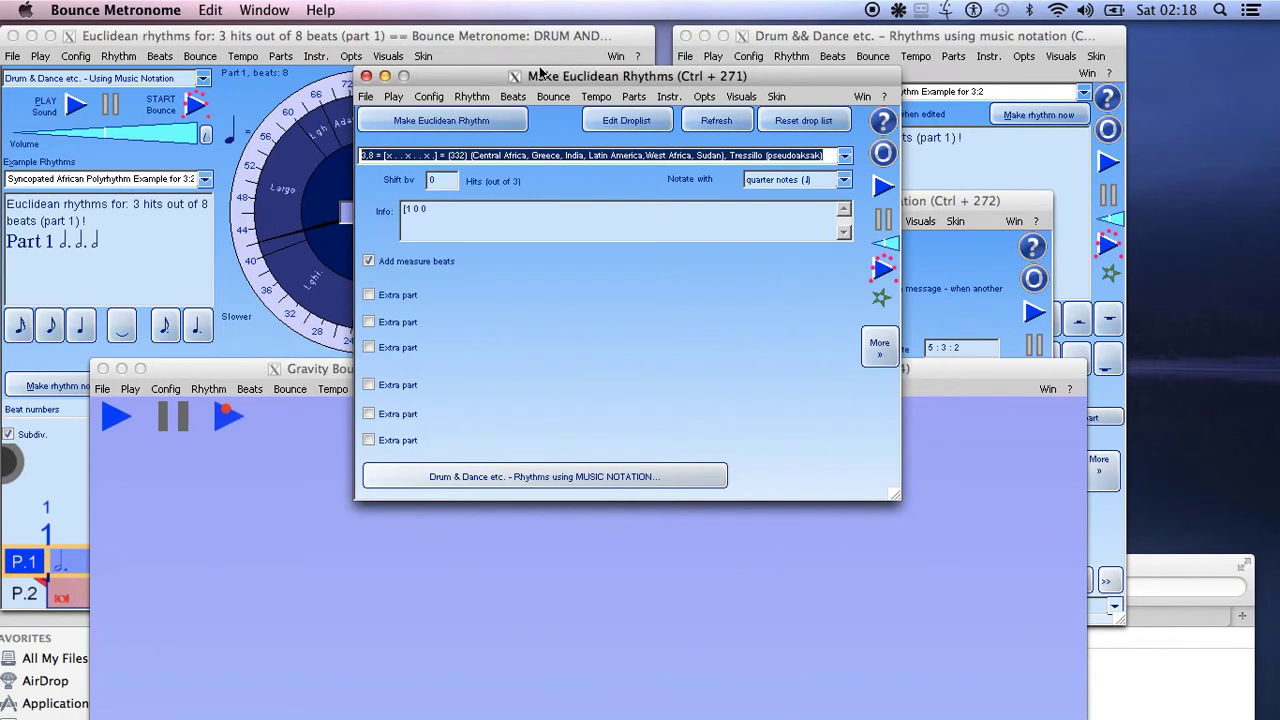
- Uncover the main metronome, play the 3,8 Euclidean rhythm, raise its tempo to 134 and stop the sound
left_click_drag(530, 76, 918, 91)
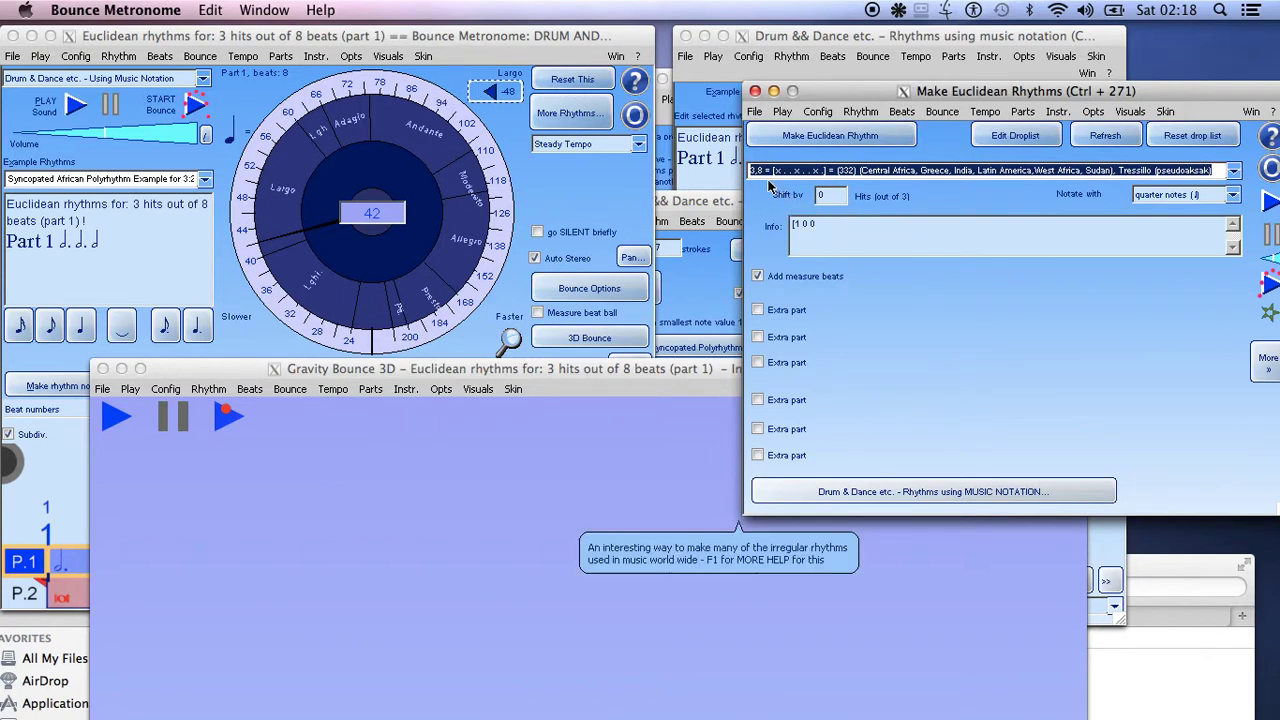
left_click(343, 40)
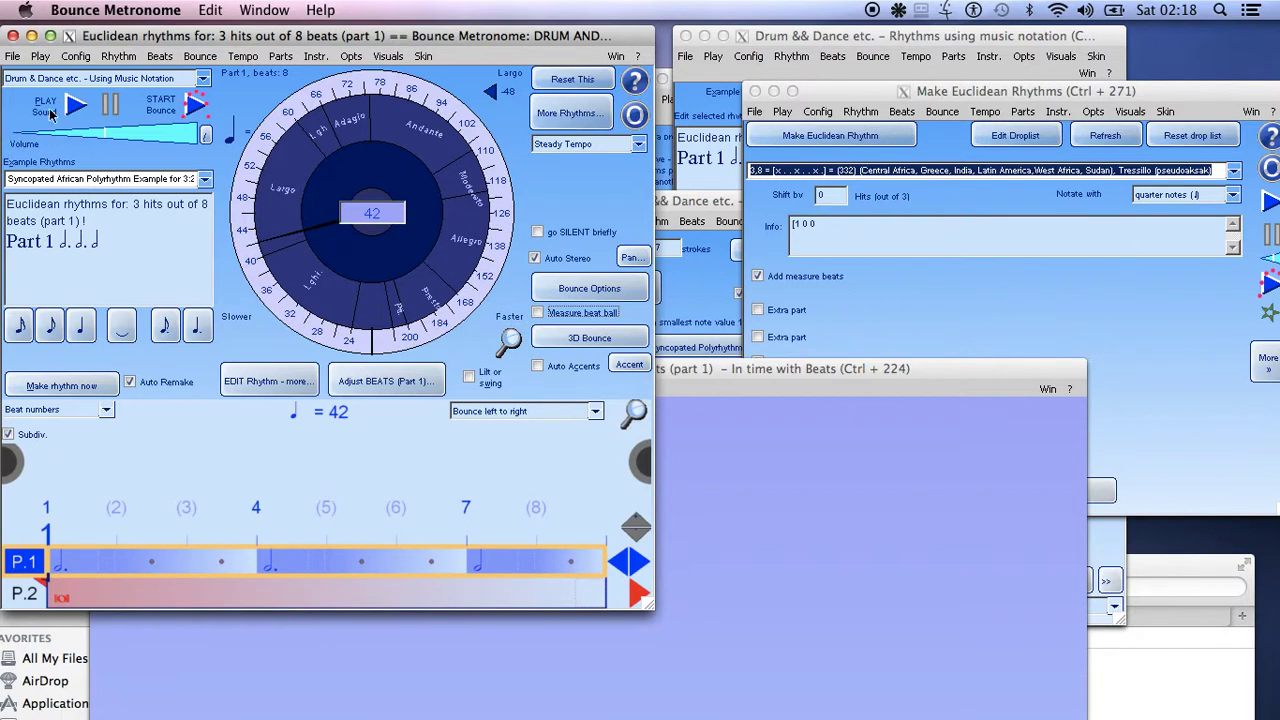
left_click(82, 108)
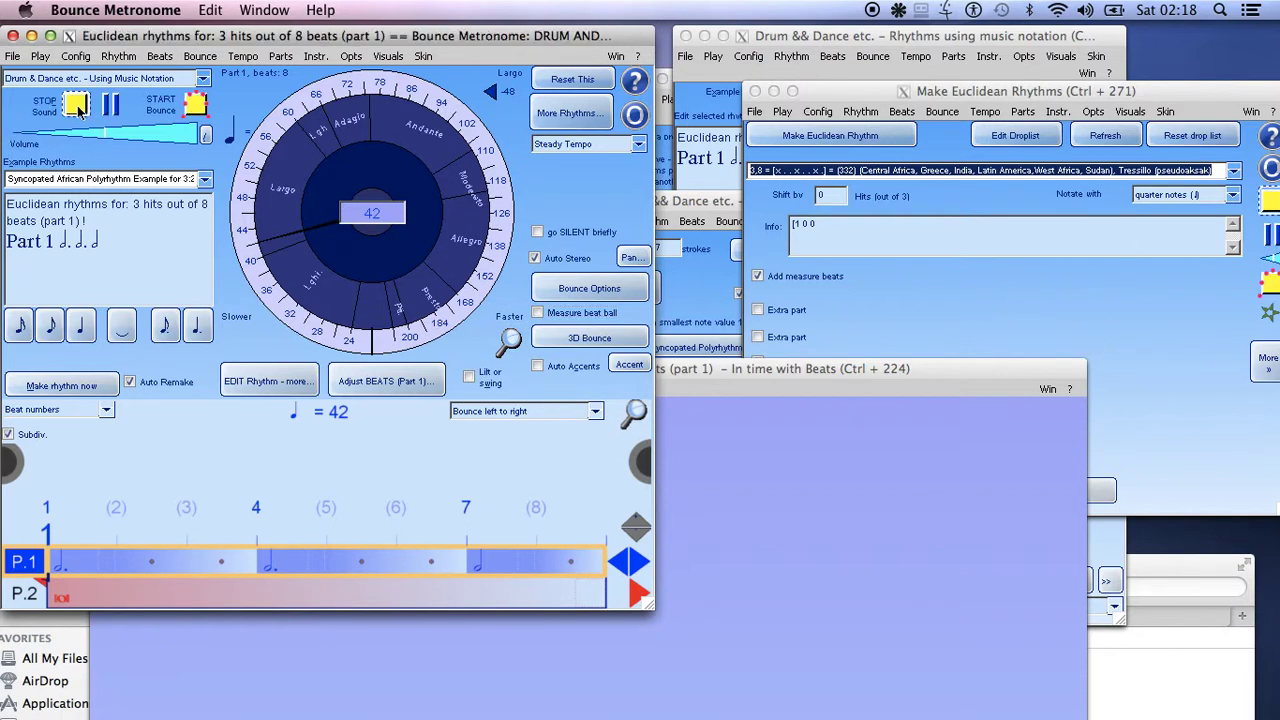
left_click(362, 172)
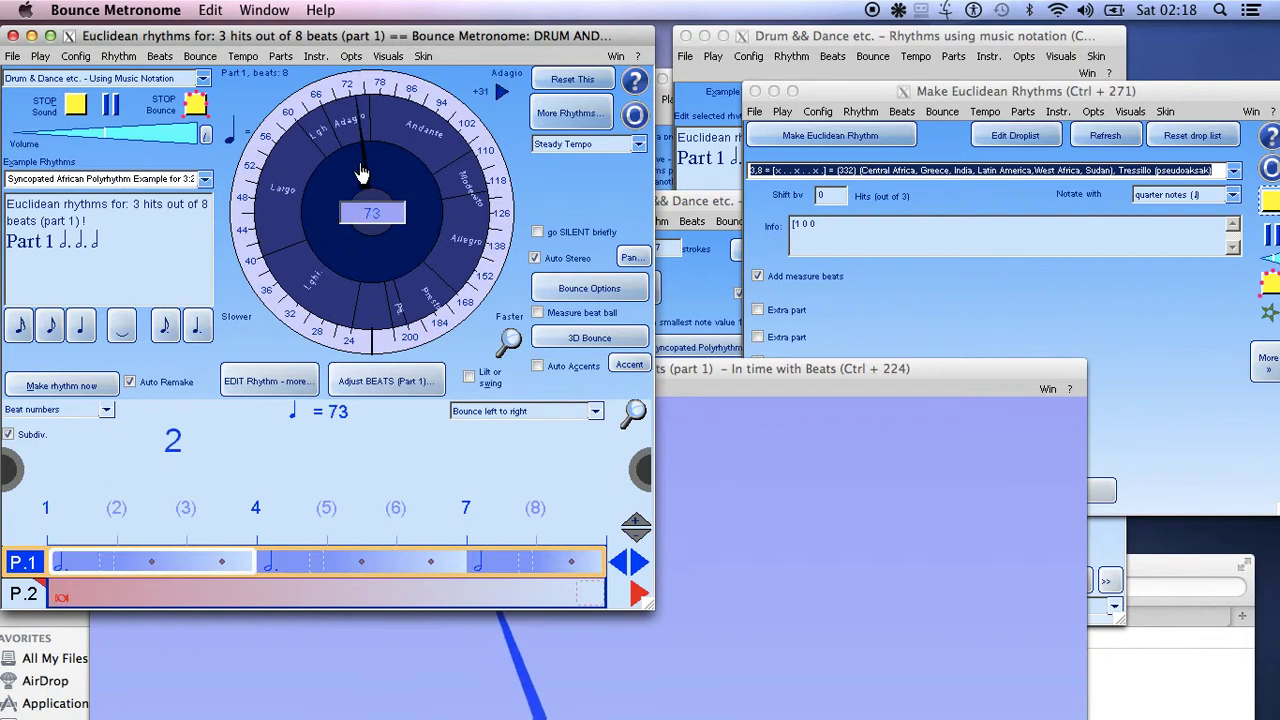
left_click(435, 237)
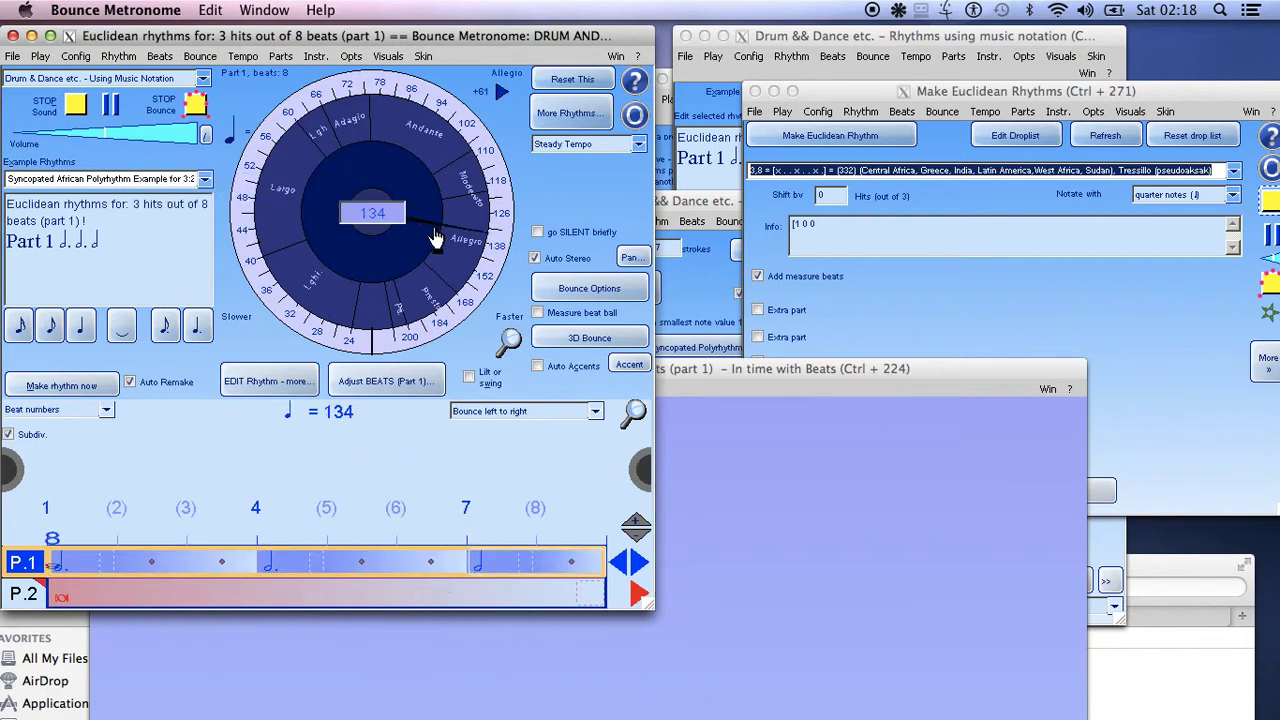
left_click(82, 114)
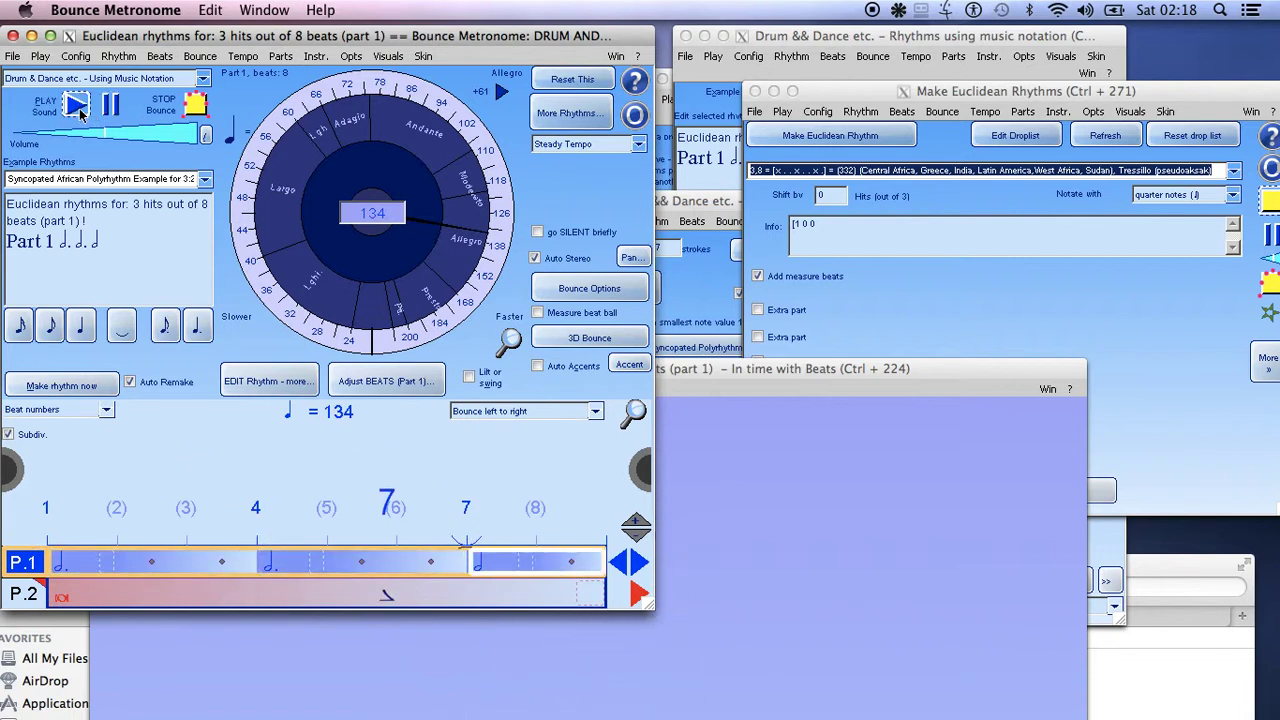
- Look through the Euclidean, reverse Euclidean and remaining strings in the Make Euclidean Rhythms list, moving the window clear of the others
left_click(1006, 97)
left_click_drag(1006, 97, 775, 73)
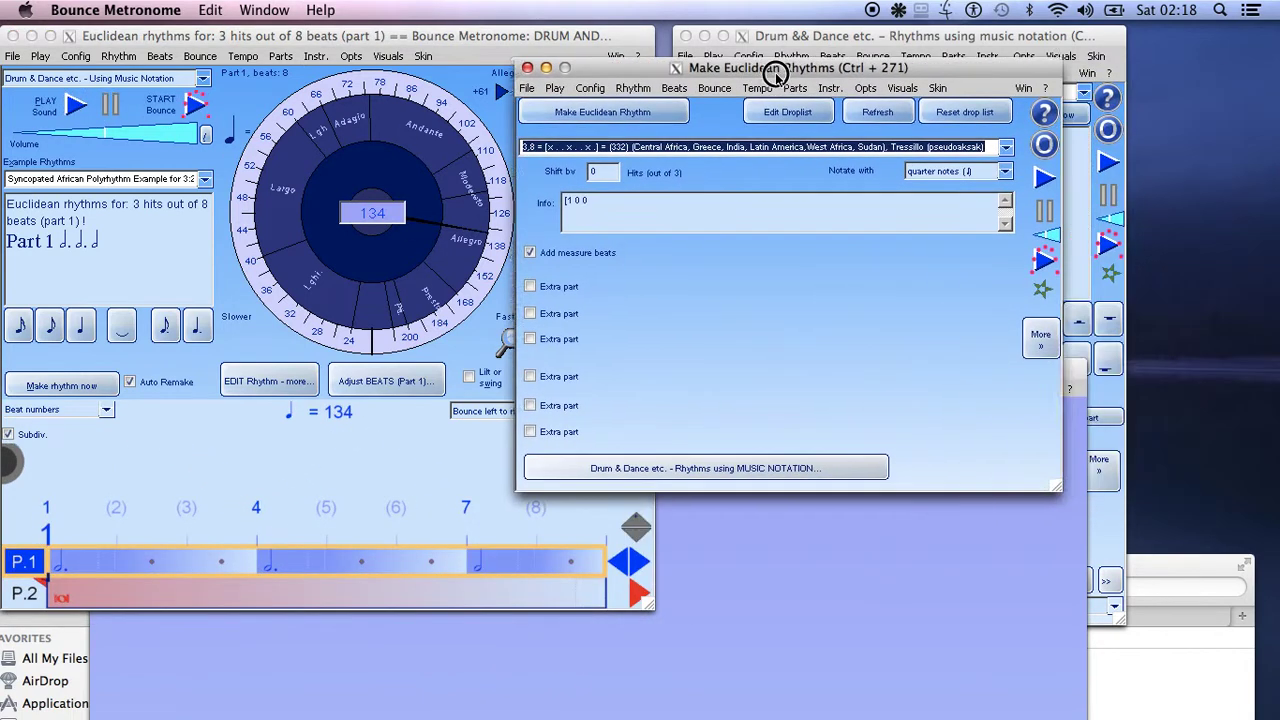
left_click(1003, 149)
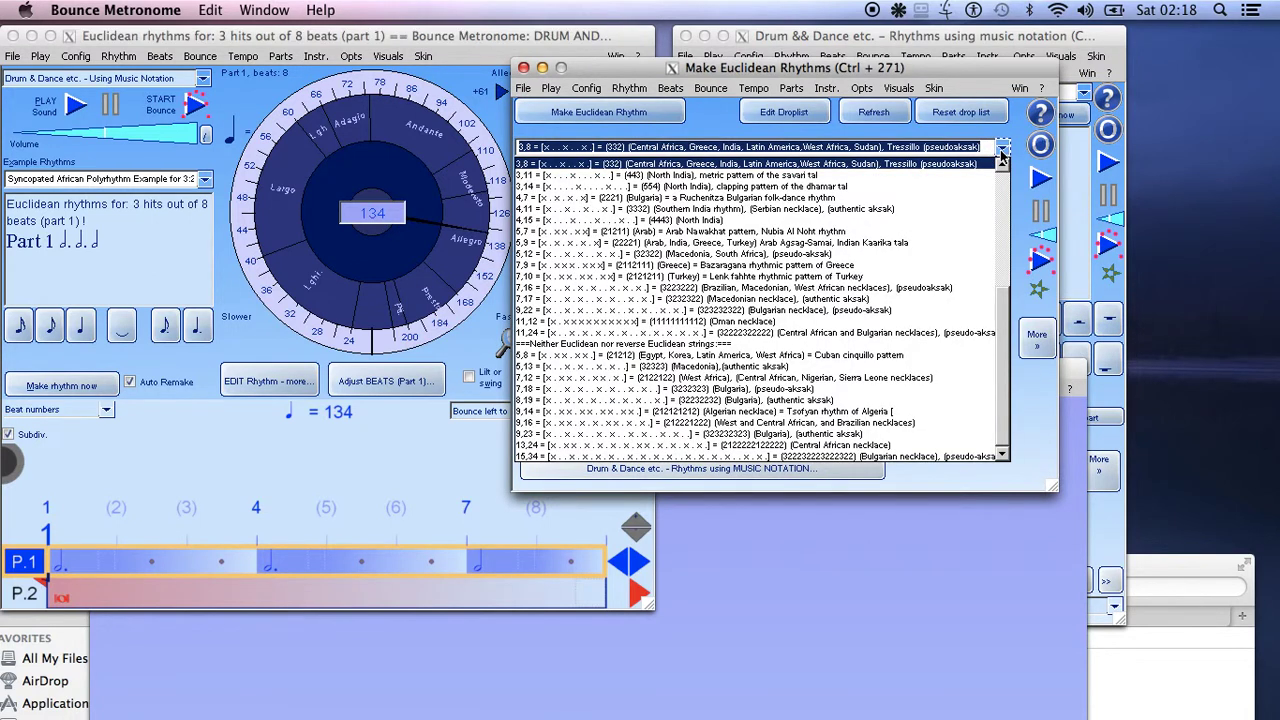
mouse_move(1005, 308)
left_mouse_down()
mouse_move(987, 174)
mouse_move(1001, 313)
left_mouse_up()
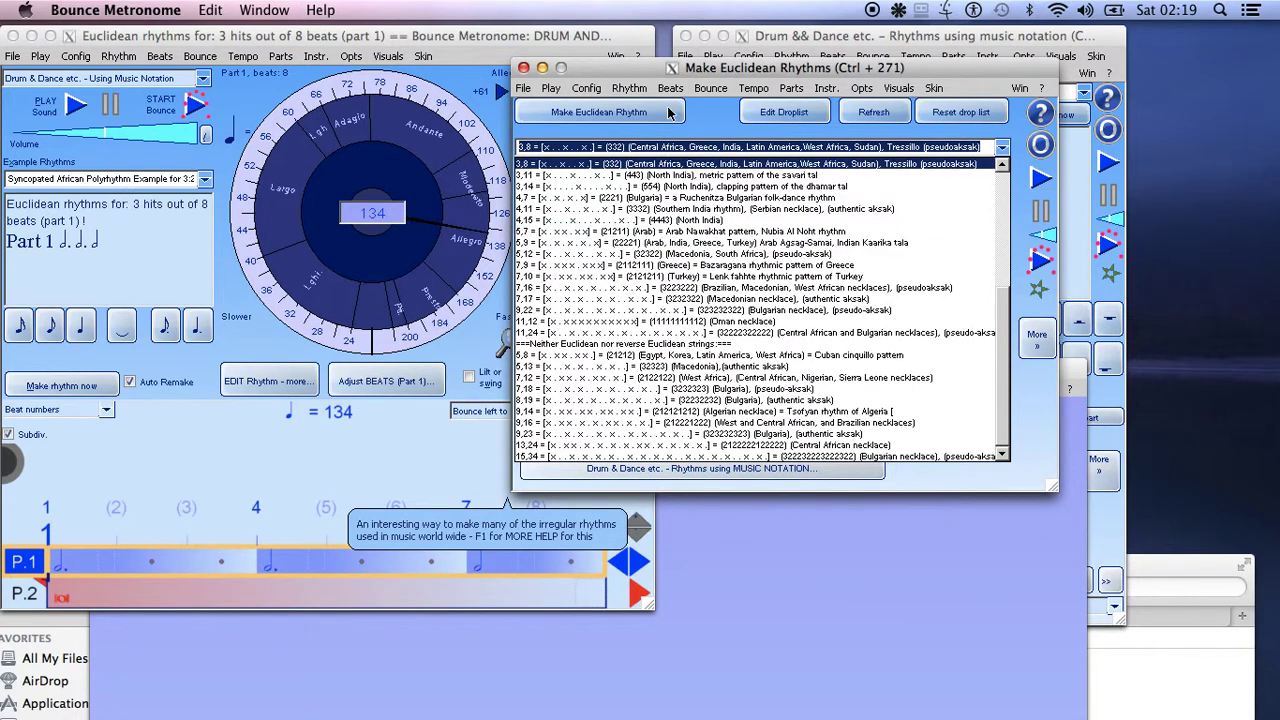
mouse_move(614, 72)
left_mouse_down()
mouse_move(648, 136)
mouse_move(1026, 352)
left_mouse_up()
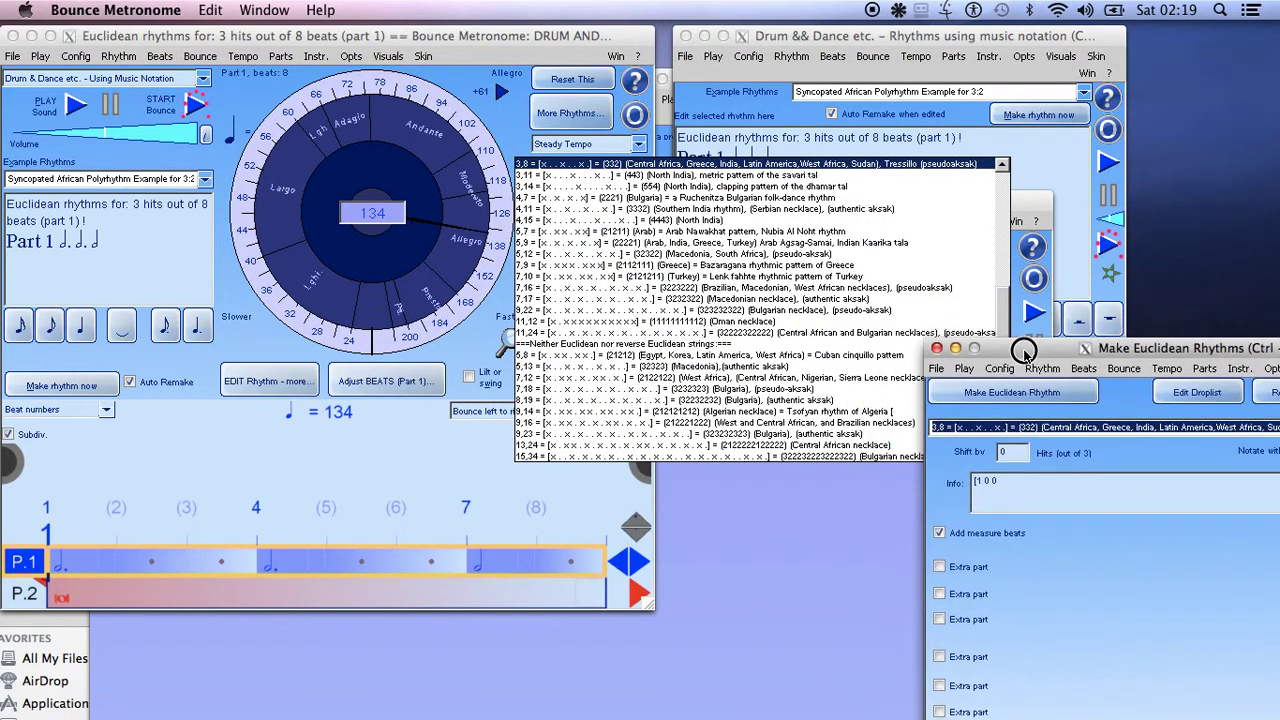
left_click(804, 41)
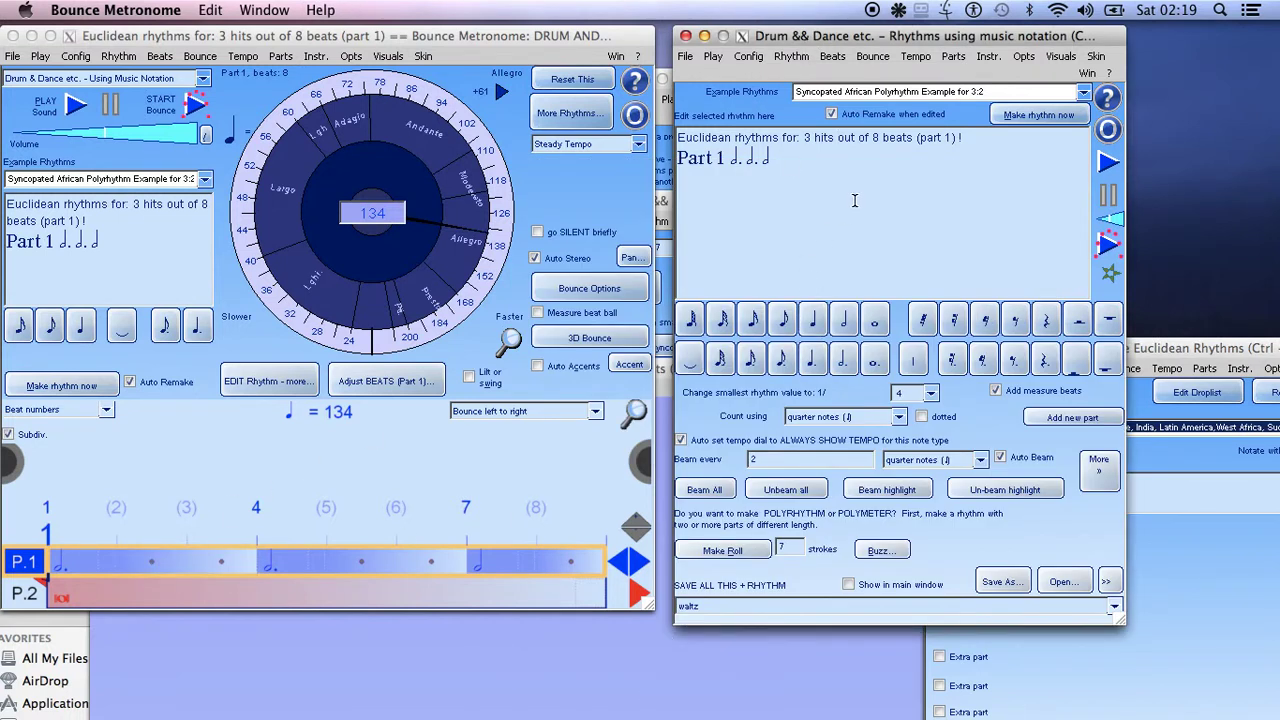
left_click_drag(1210, 348, 731, 126)
left_click(935, 208)
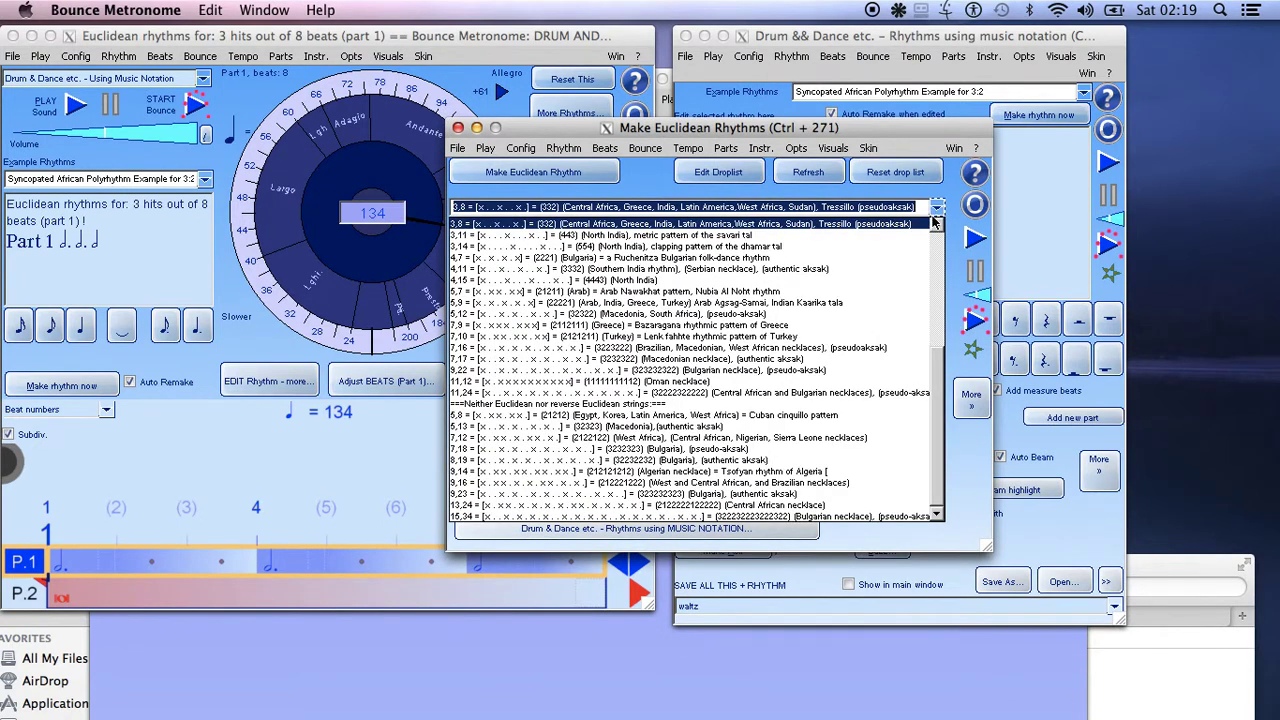
scroll(930, 400, "up", 5)
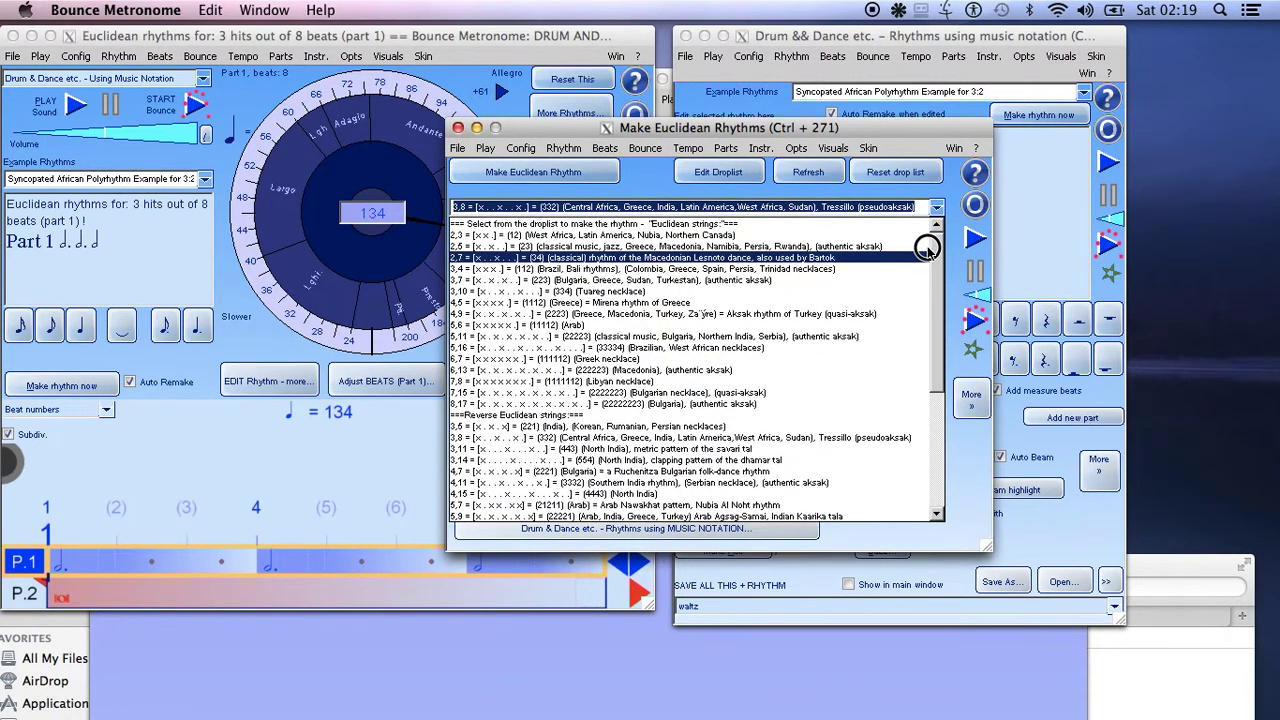
scroll(925, 330, "down", 5)
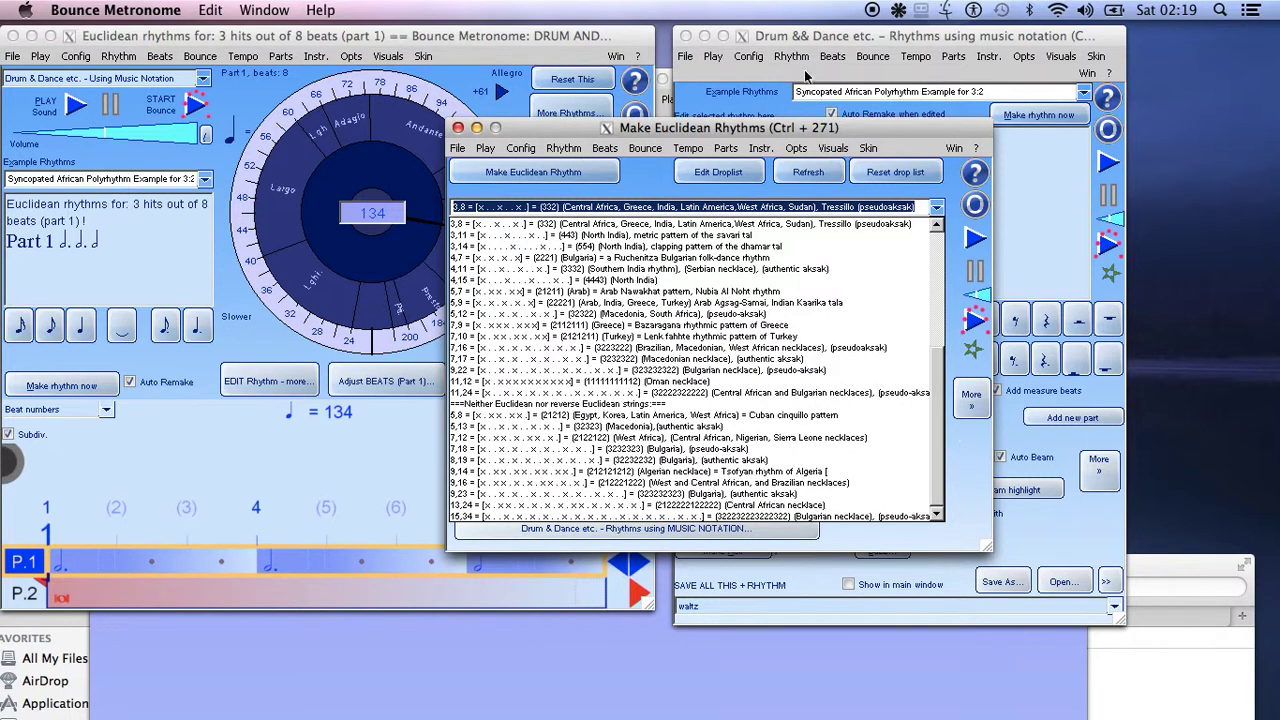
left_click_drag(549, 132, 709, 127)
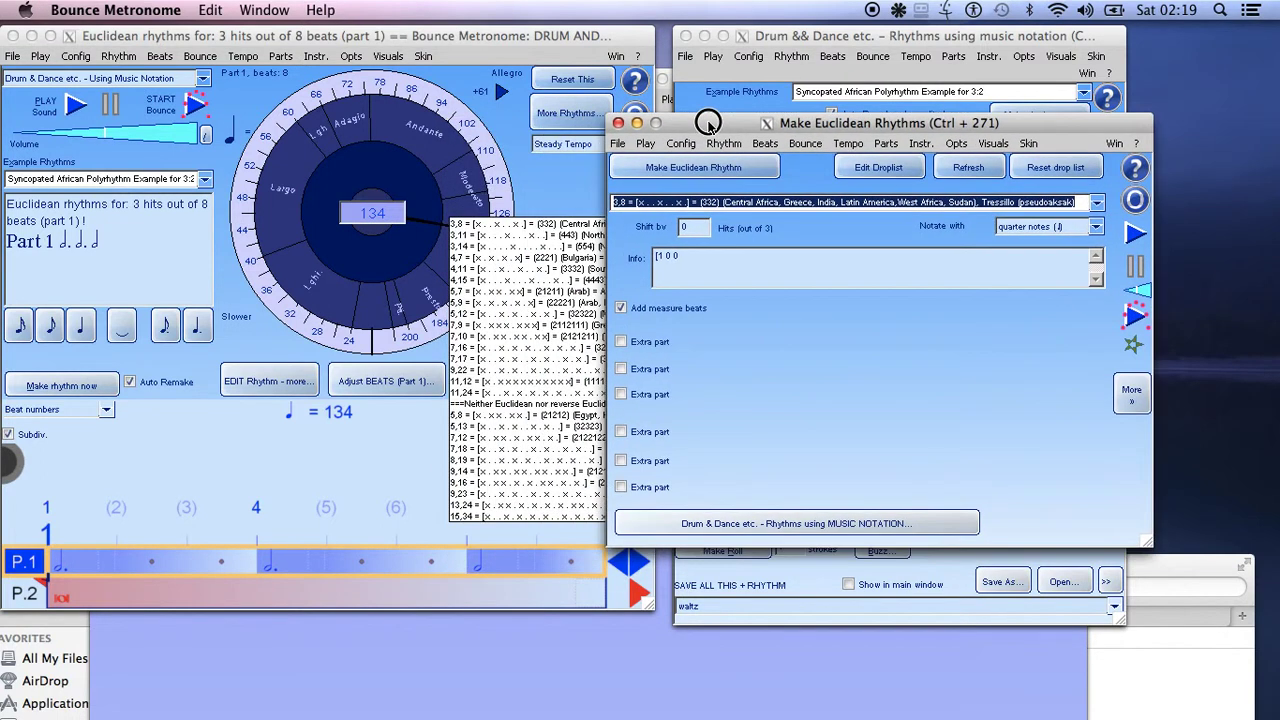
- Open the Rhythm cycles, Morphing Polyrhythms & Fast Entry window and bring its polyrhythm cycle entry fully into view
left_click(797, 38)
left_click(790, 57)
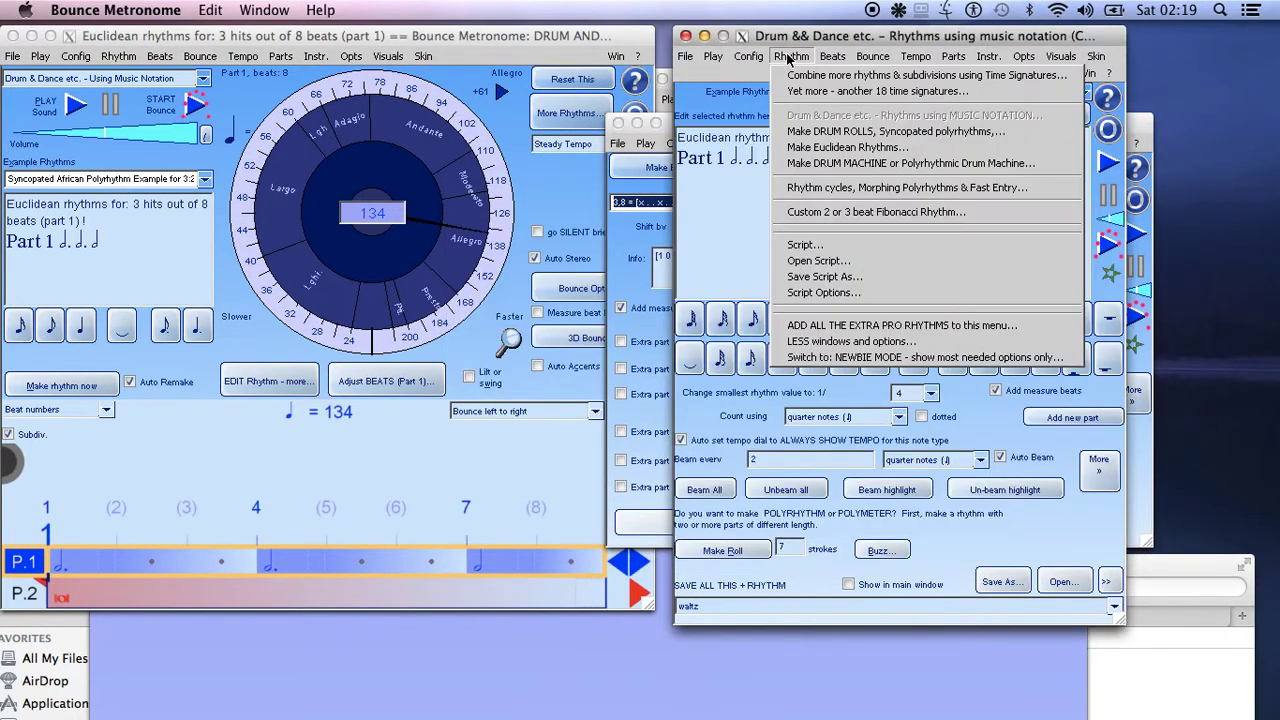
left_click(830, 190)
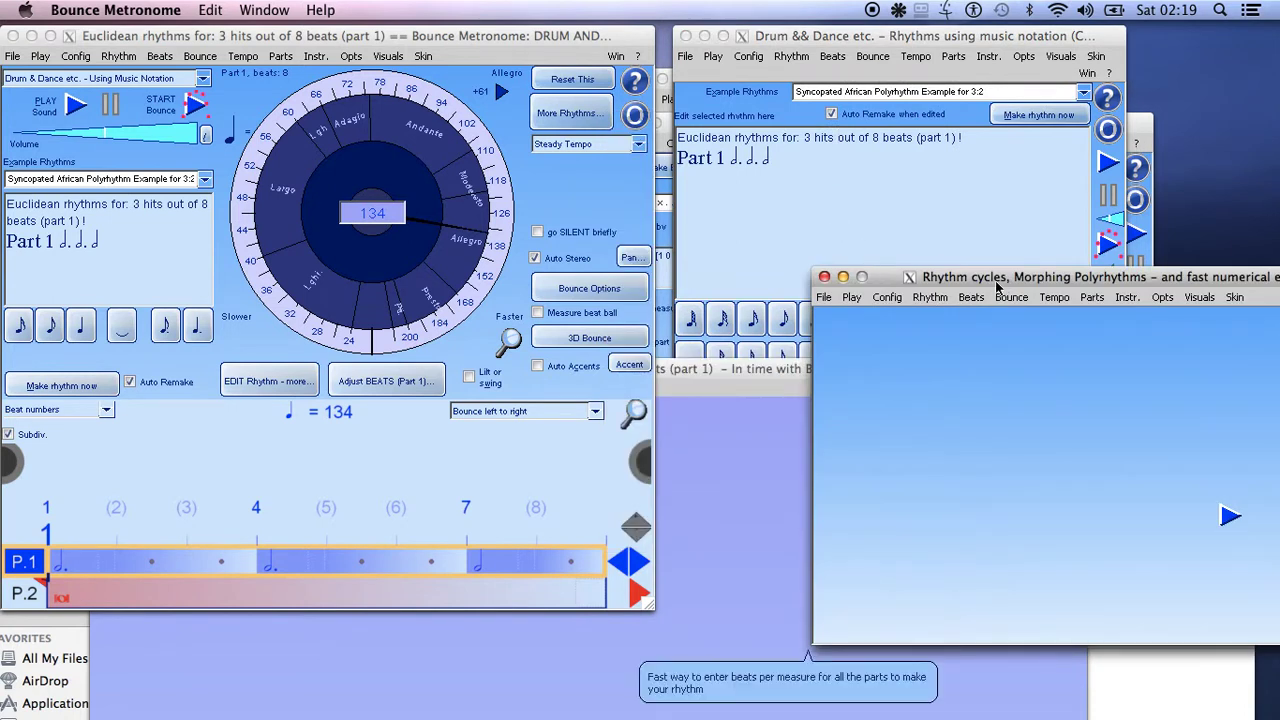
left_click_drag(976, 283, 494, 73)
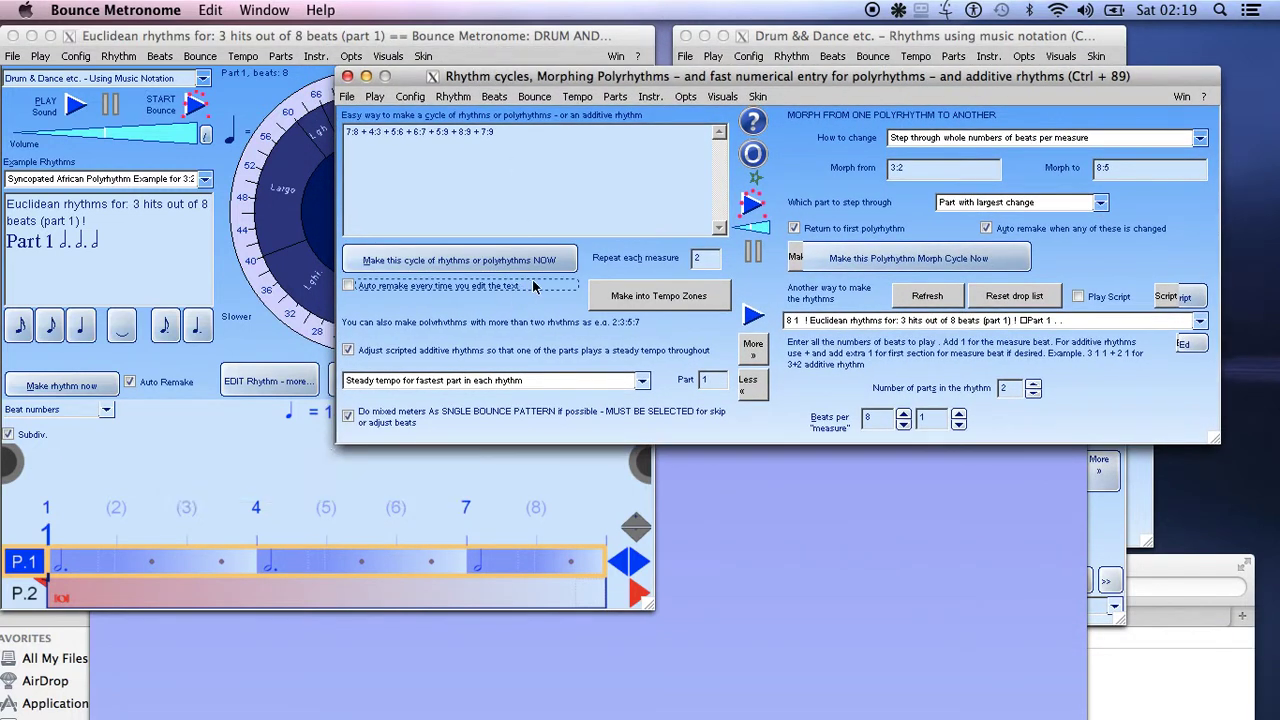
left_click(566, 256)
- Switch the main metronome to the preset "Polyrhythm Cycles like 4:3 + 7:8 + ...", applying the resets
left_click(206, 78)
left_click(204, 77)
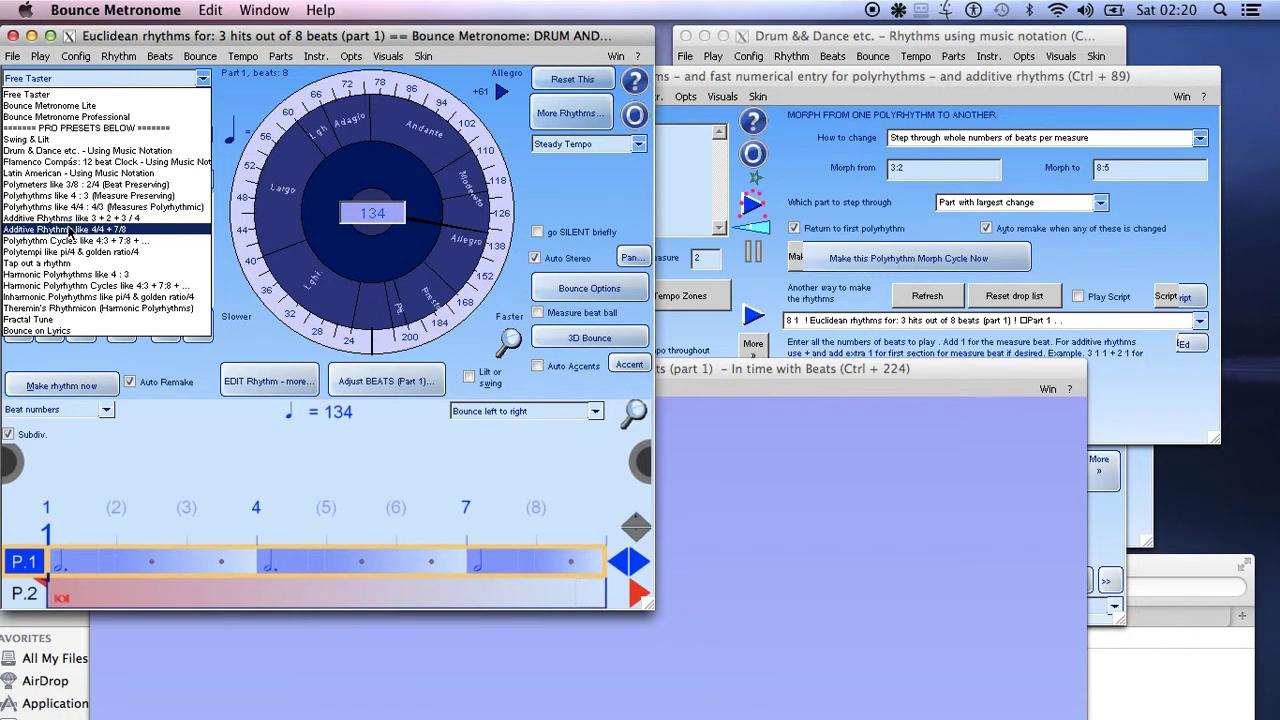
left_click(74, 240)
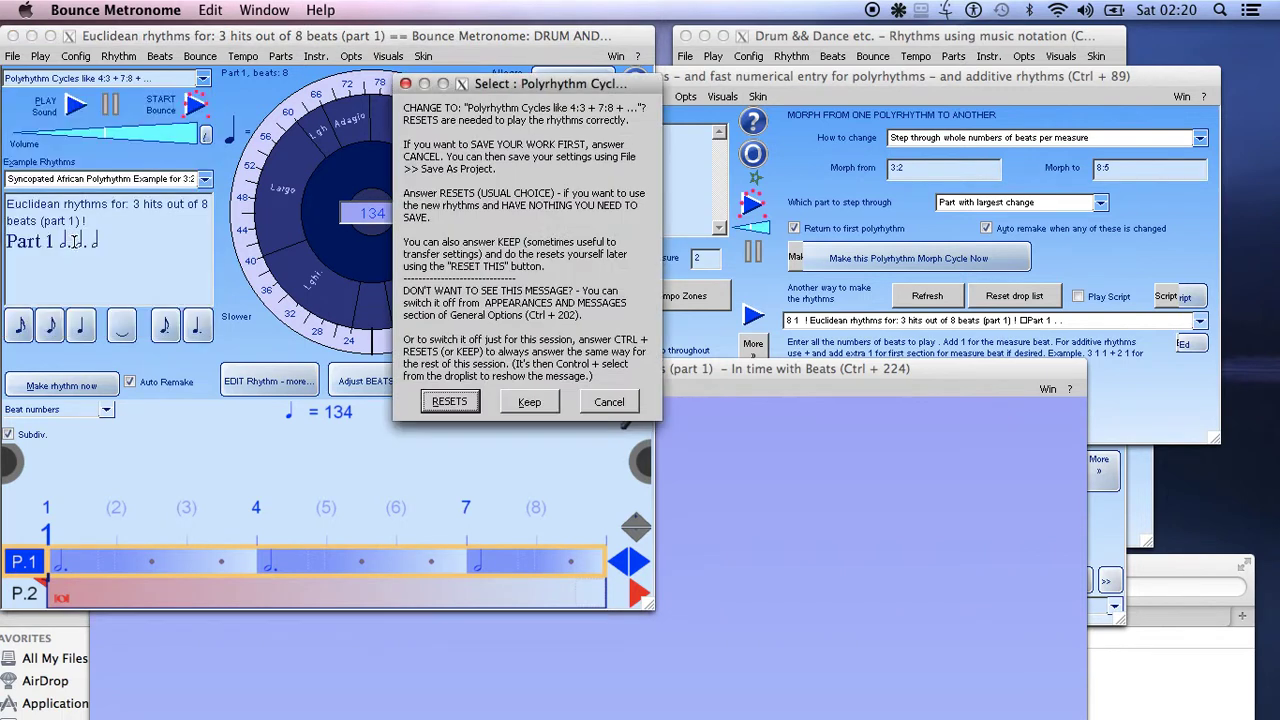
left_click(452, 402)
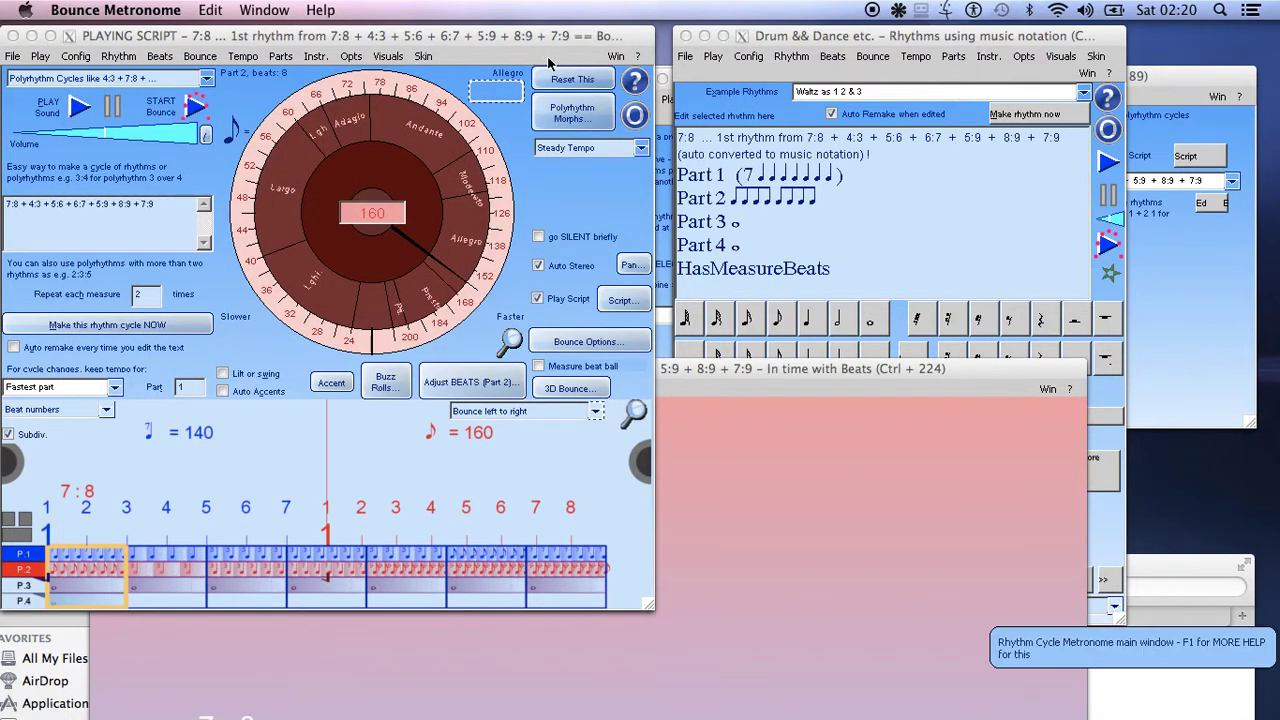
- Close all the metronome's windows except the main one
left_click(615, 57)
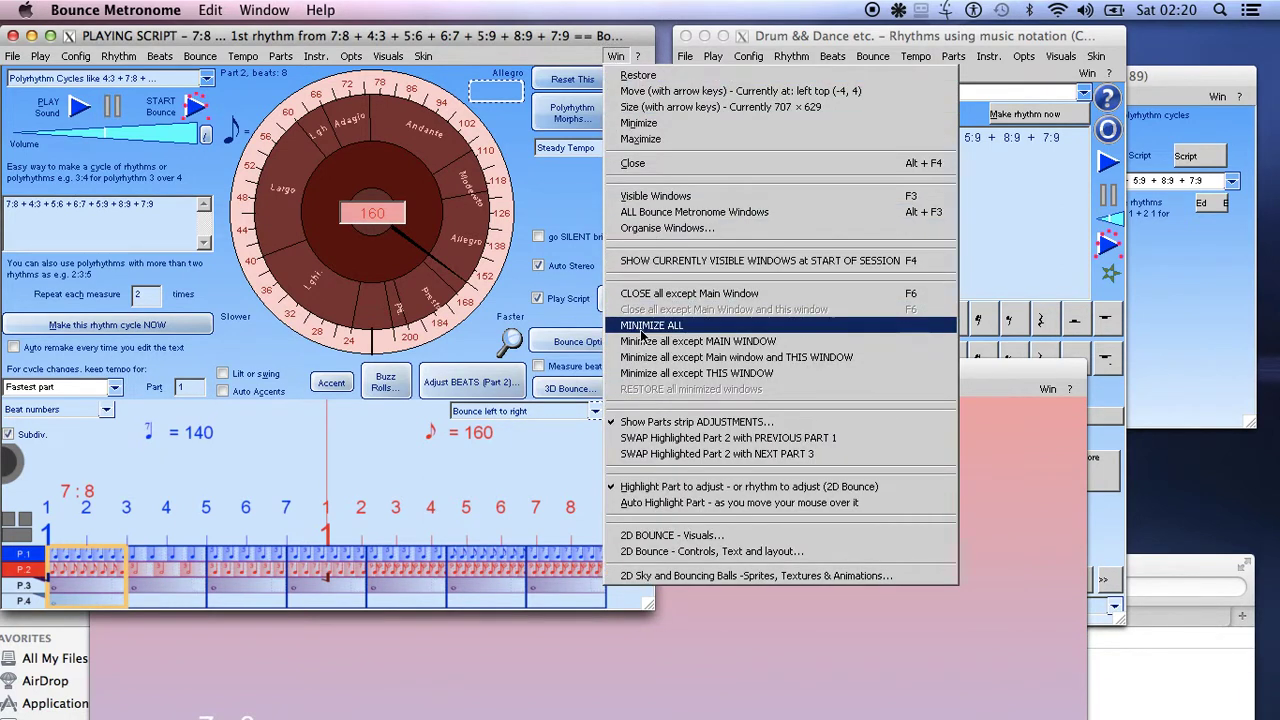
left_click(651, 293)
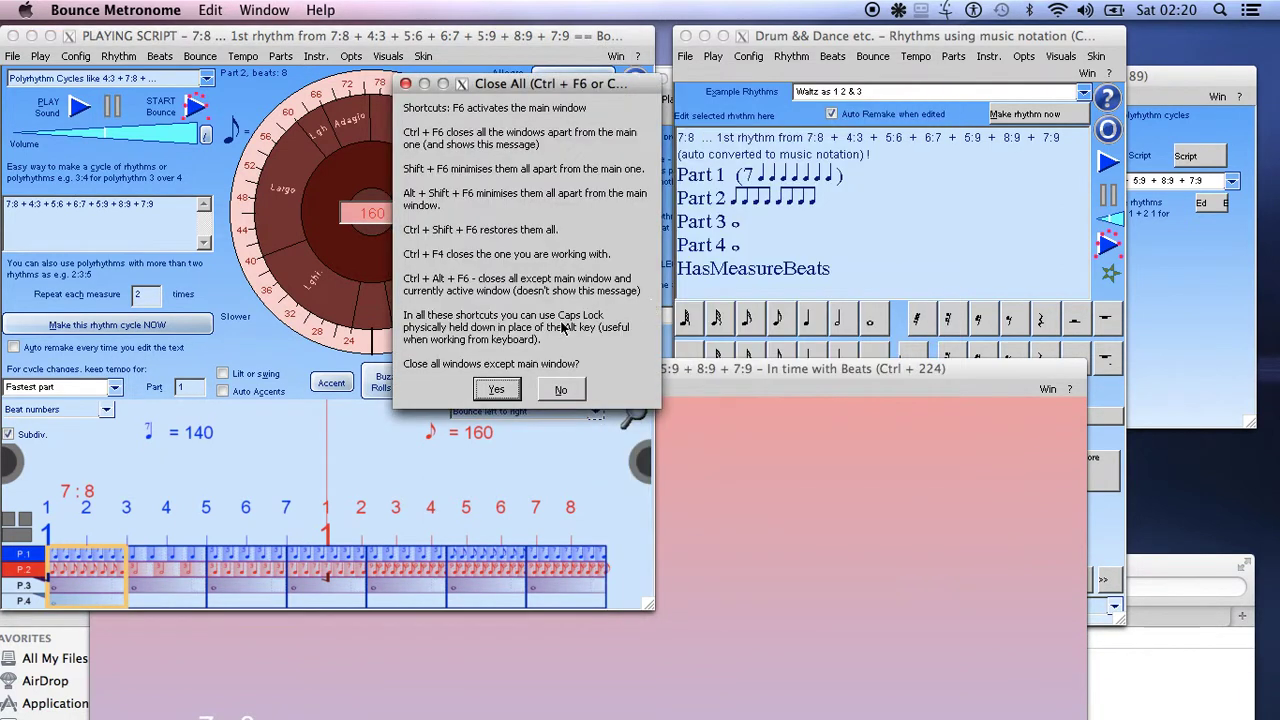
left_click(497, 390)
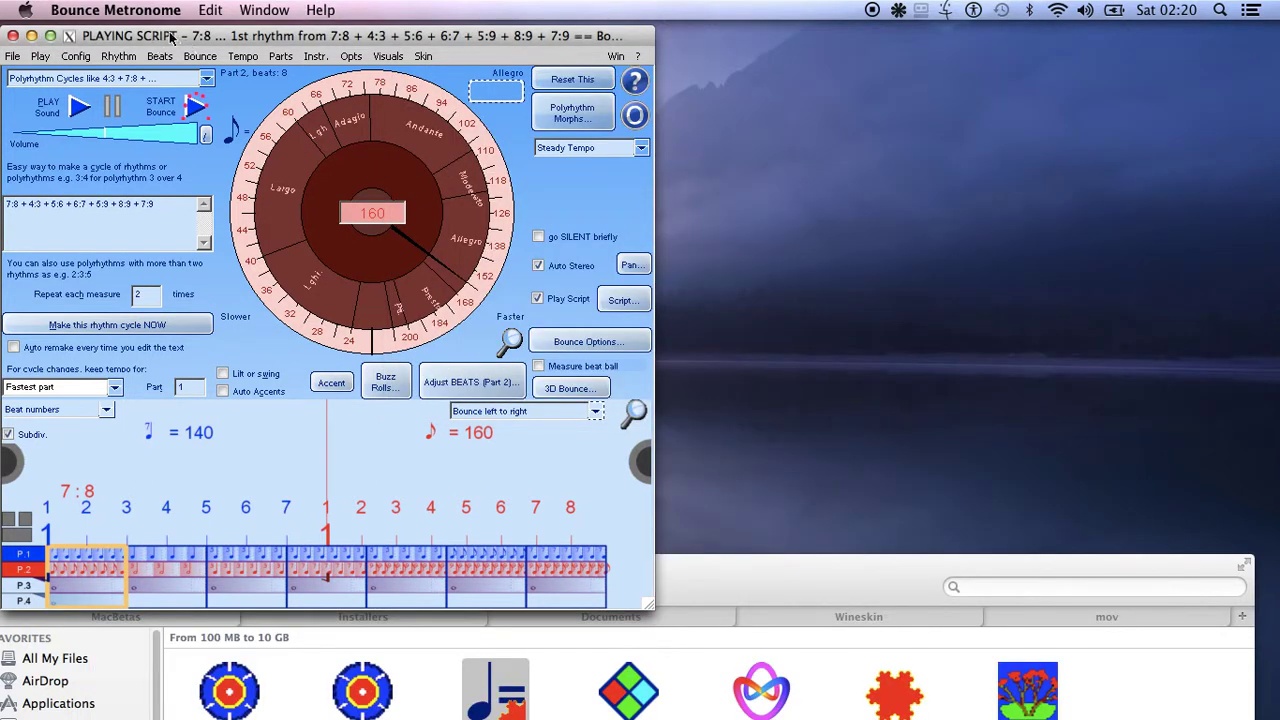
- Shift the main window slightly, play the 7:8 + 4:3 + 5:6 + 6:7 + 5:9 + 8:9 + 7:9 polyrhythm cycle and stop it
left_click_drag(172, 37, 202, 32)
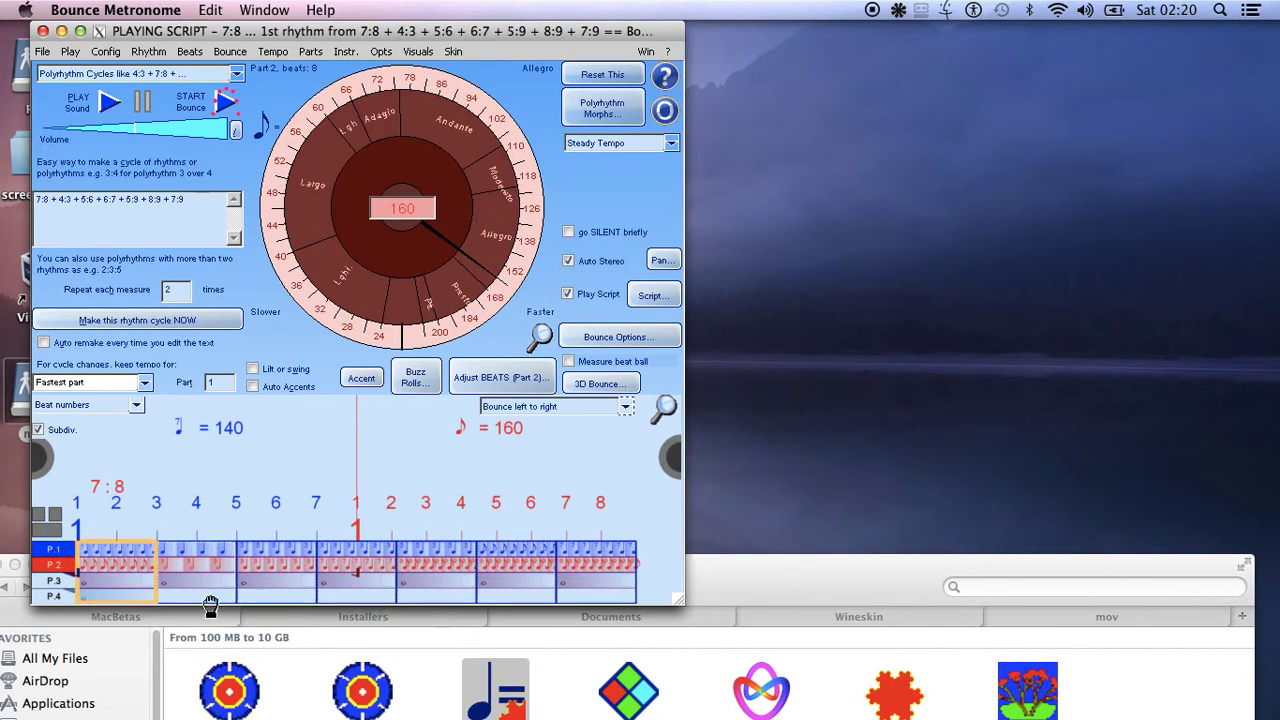
left_click(110, 104)
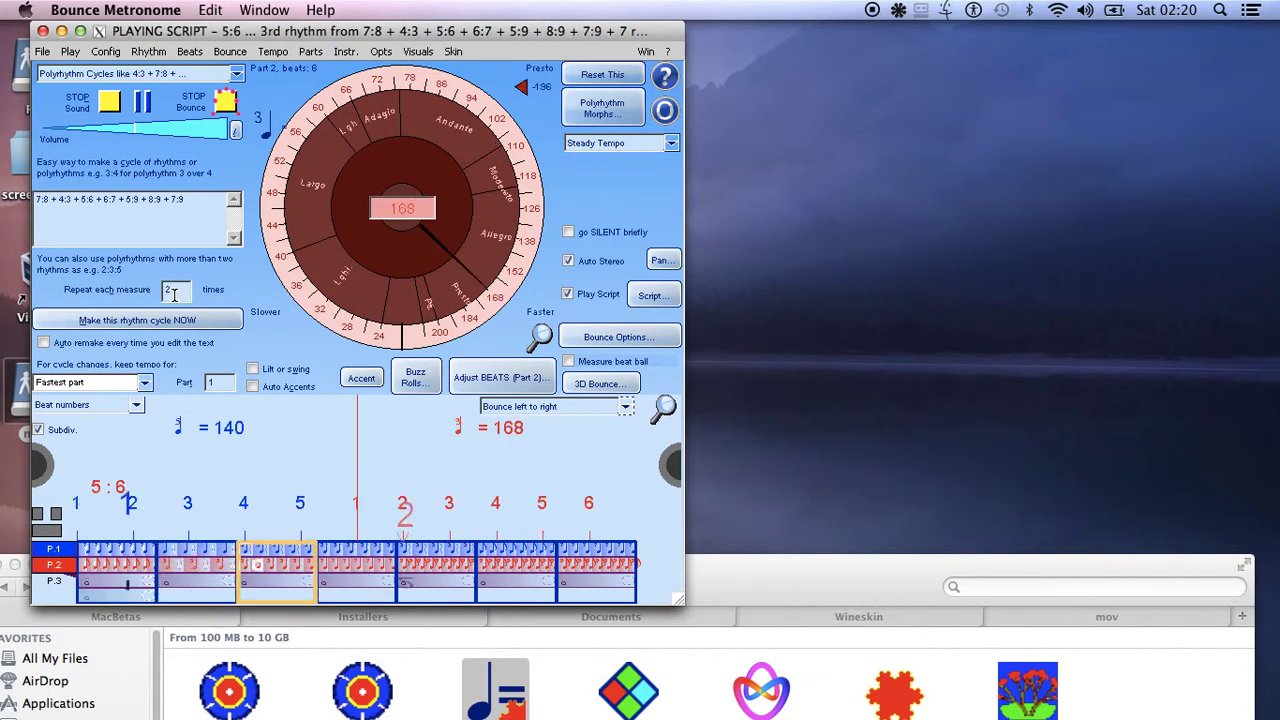
left_click(104, 108)
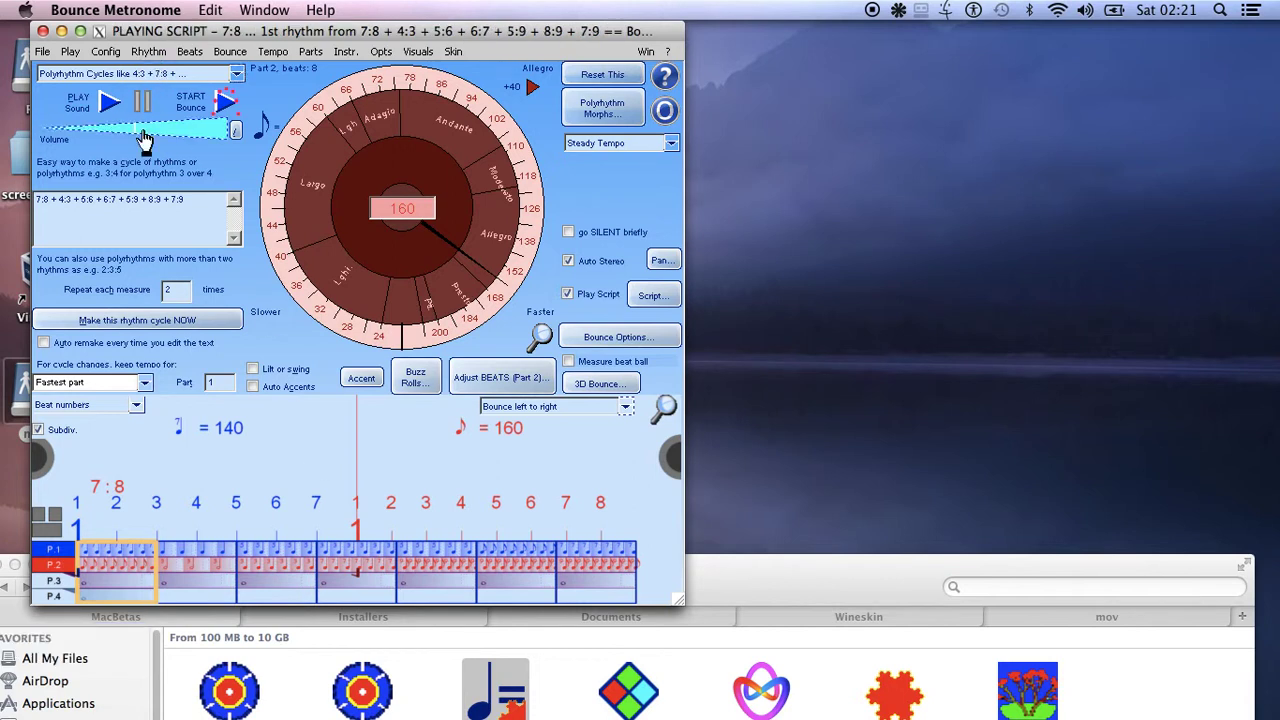
- Replace the rhythm cycle text with 4+3+5 and try to make the cycle
left_click(194, 200)
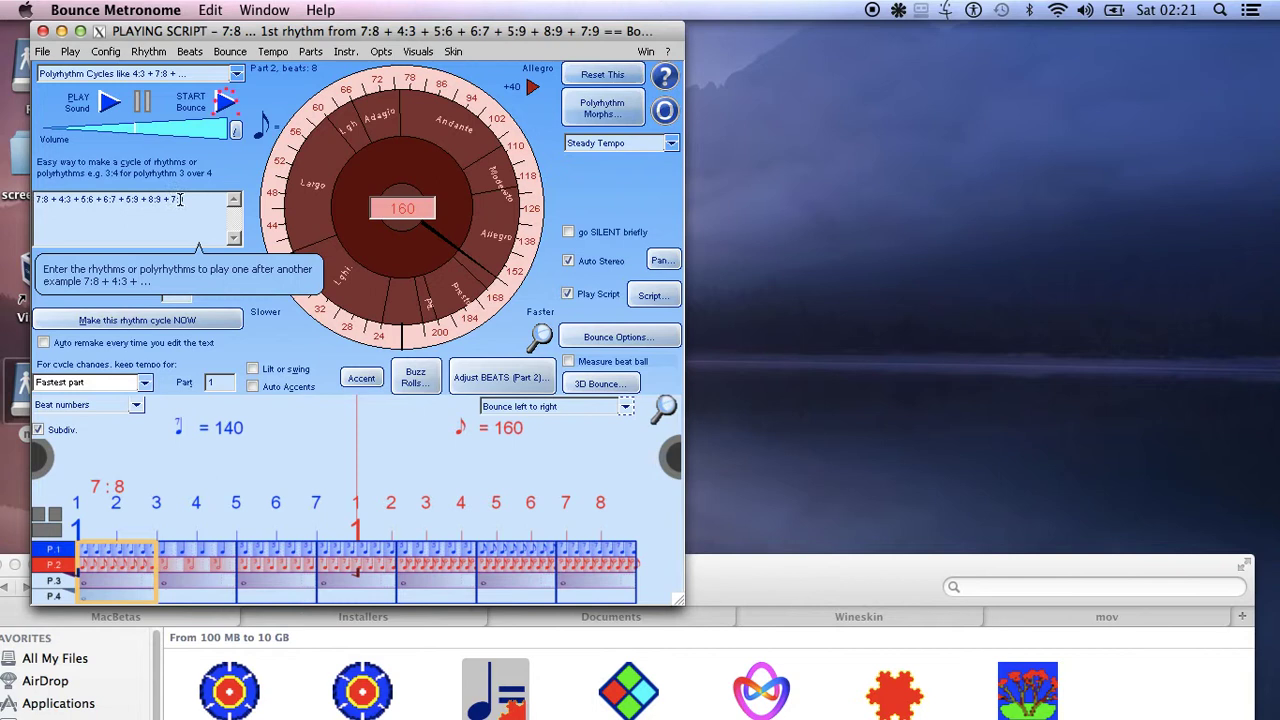
left_click_drag(190, 200, 12, 198)
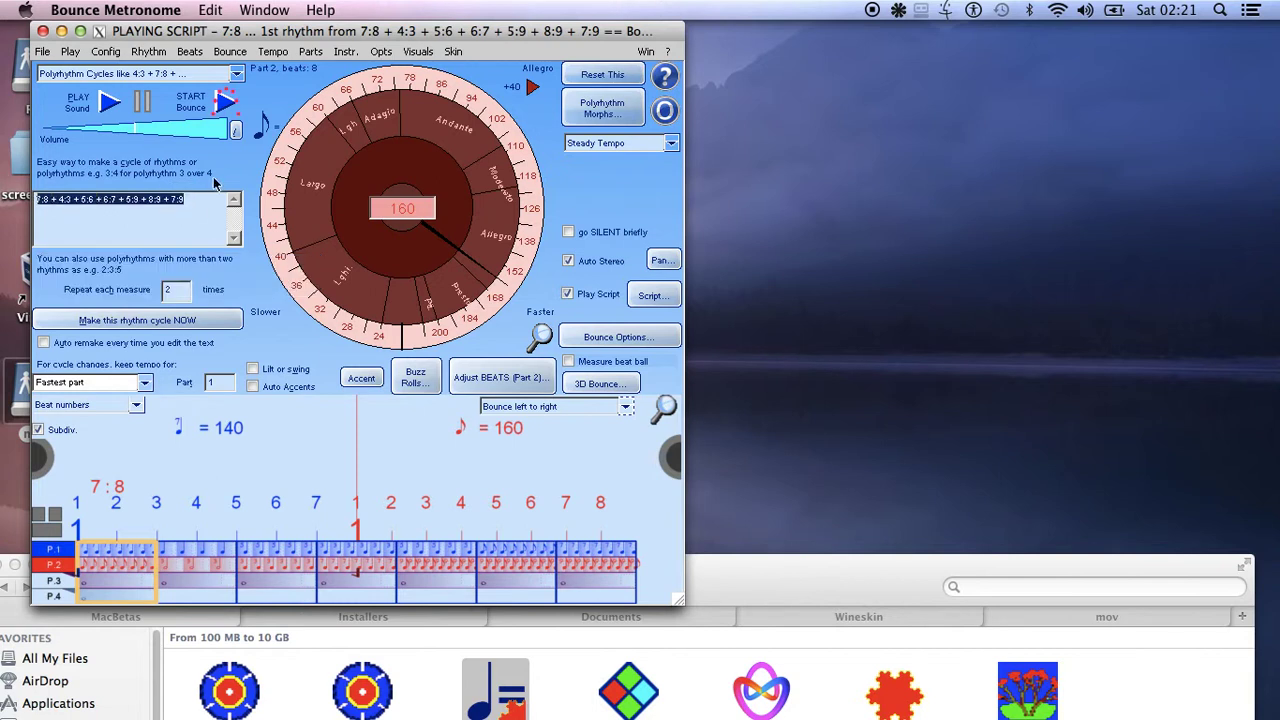
type("4+3+5")
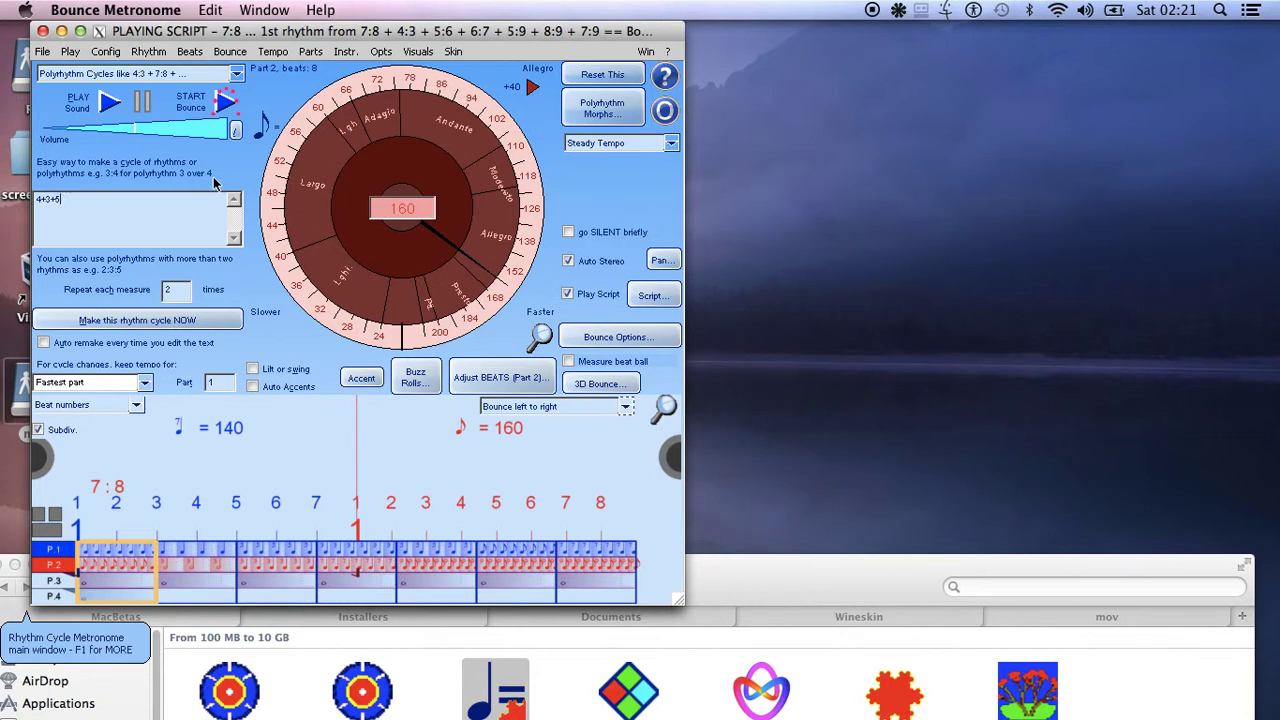
left_click(100, 320)
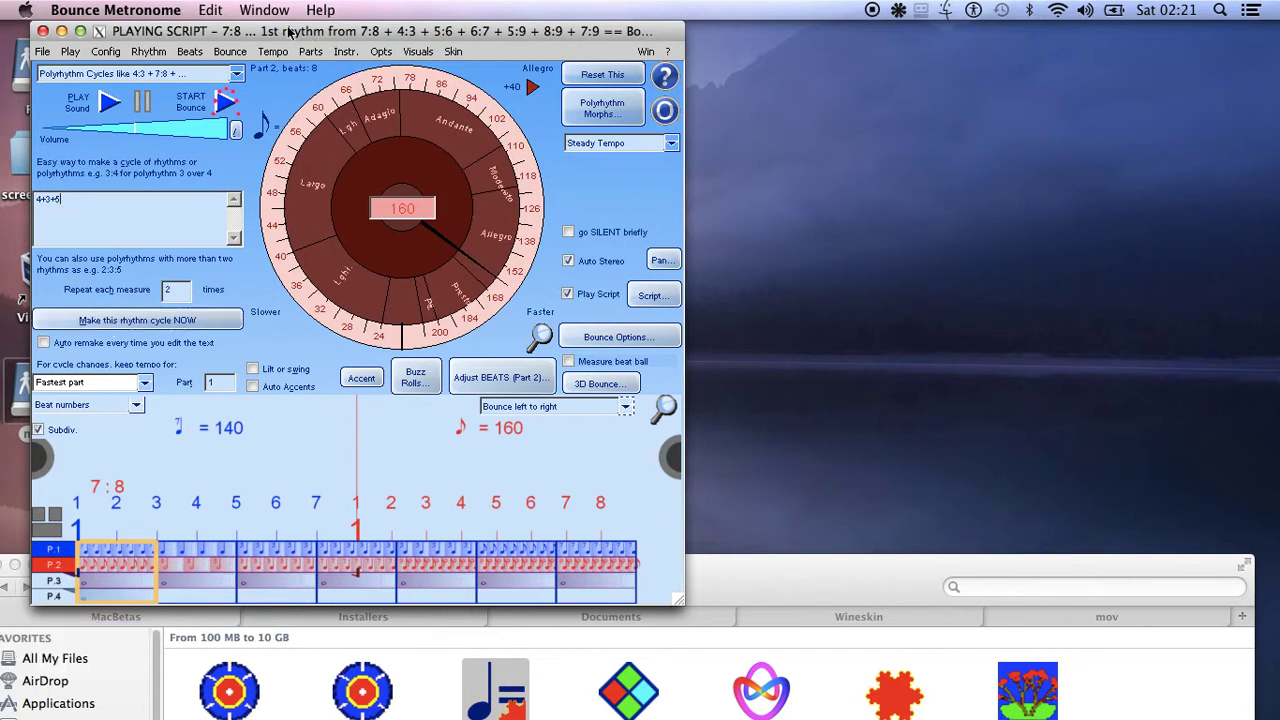
left_click(147, 324)
- Open the Tempo Dial options for stepping through tempi and rhythms and move the window into view
left_click(145, 51)
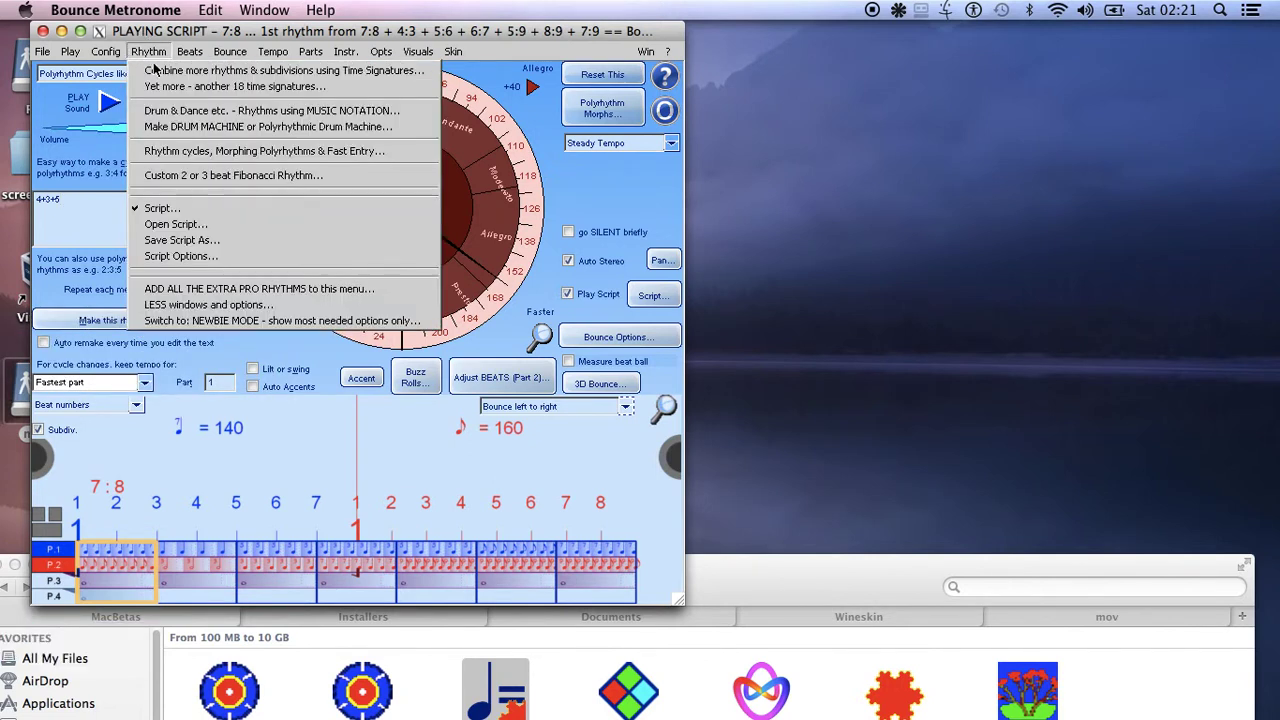
mouse_move(278, 55)
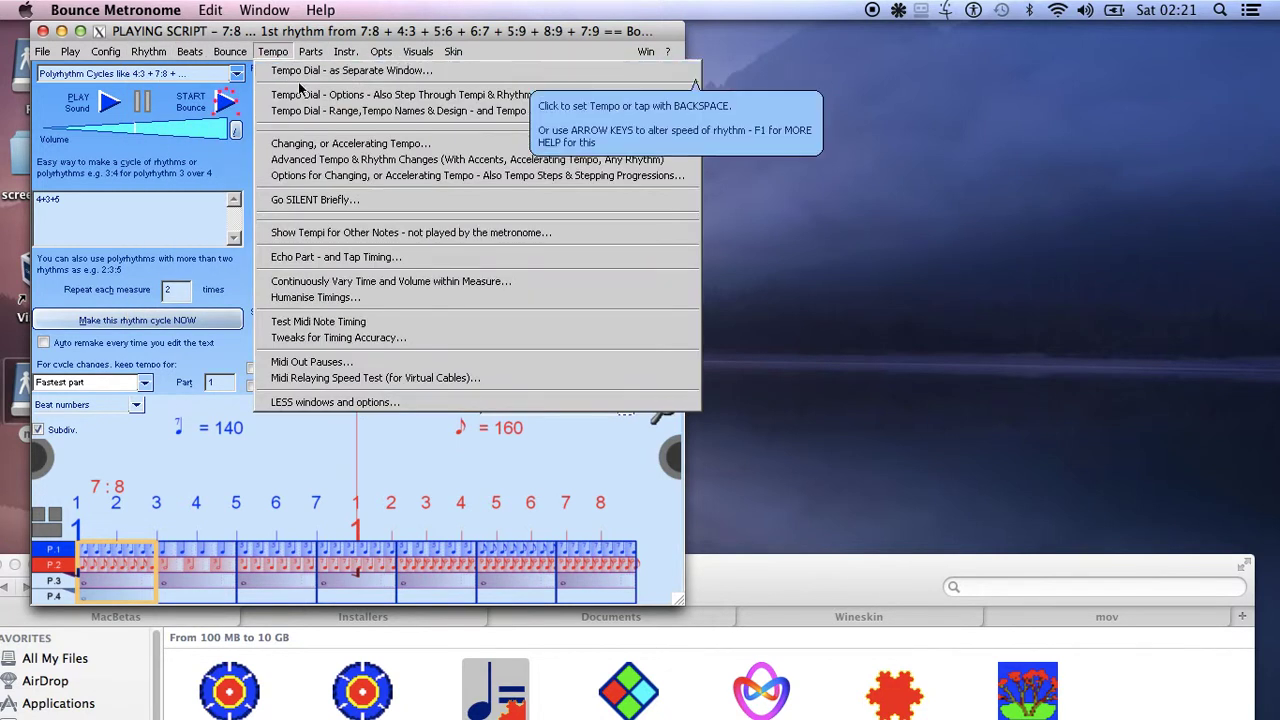
left_click(306, 95)
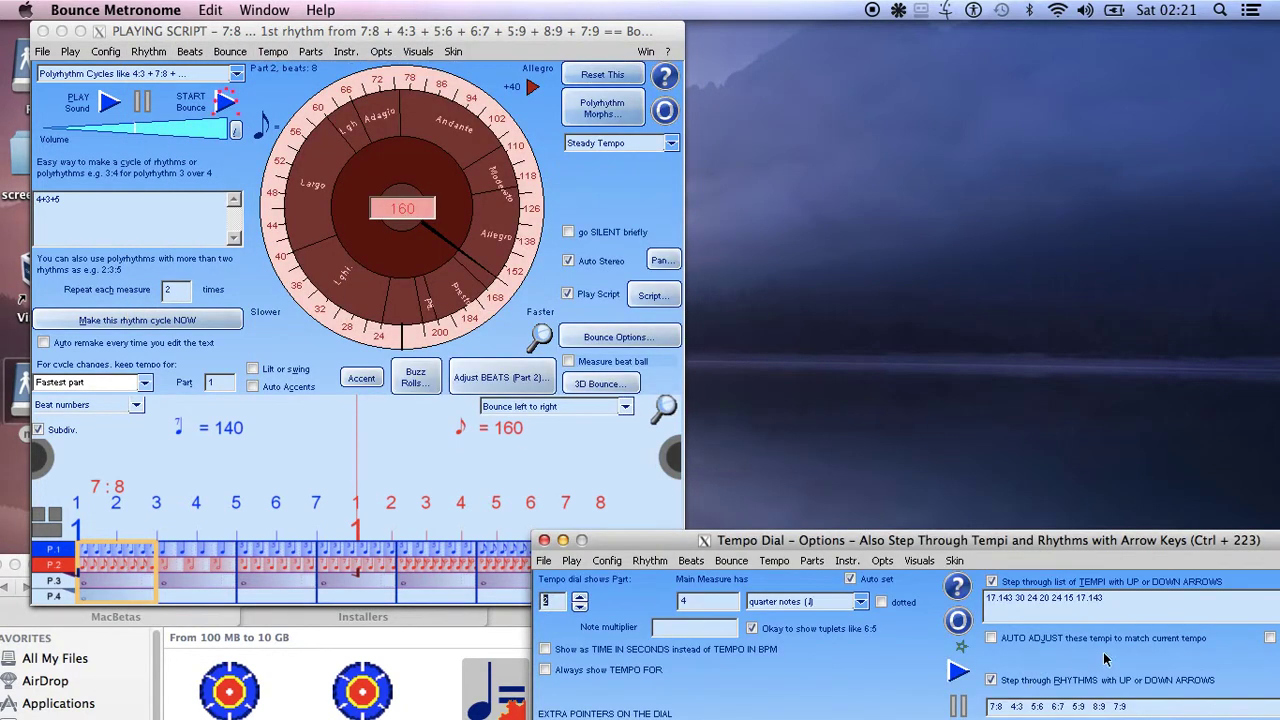
left_click_drag(1037, 545, 941, 241)
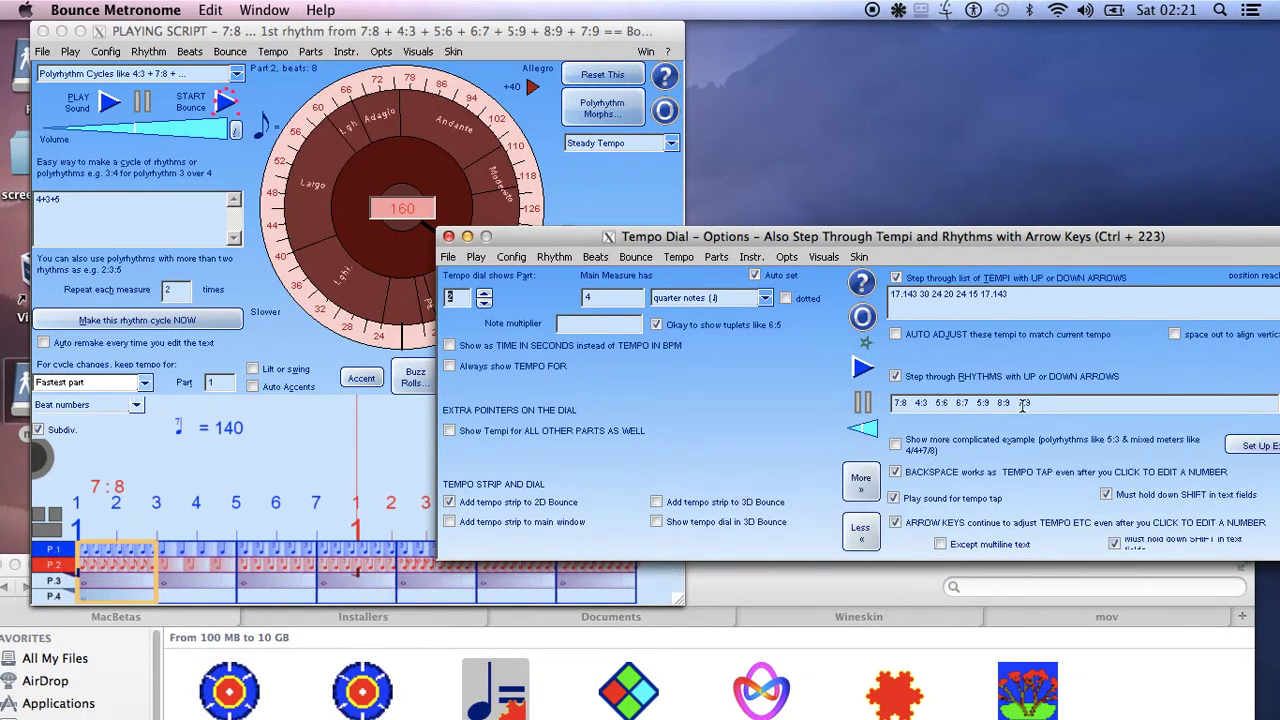
- Make the 4+3+5 rhythm cycle, check its entries in the step-through rhythms list, and play and stop the cycle
left_click(83, 201)
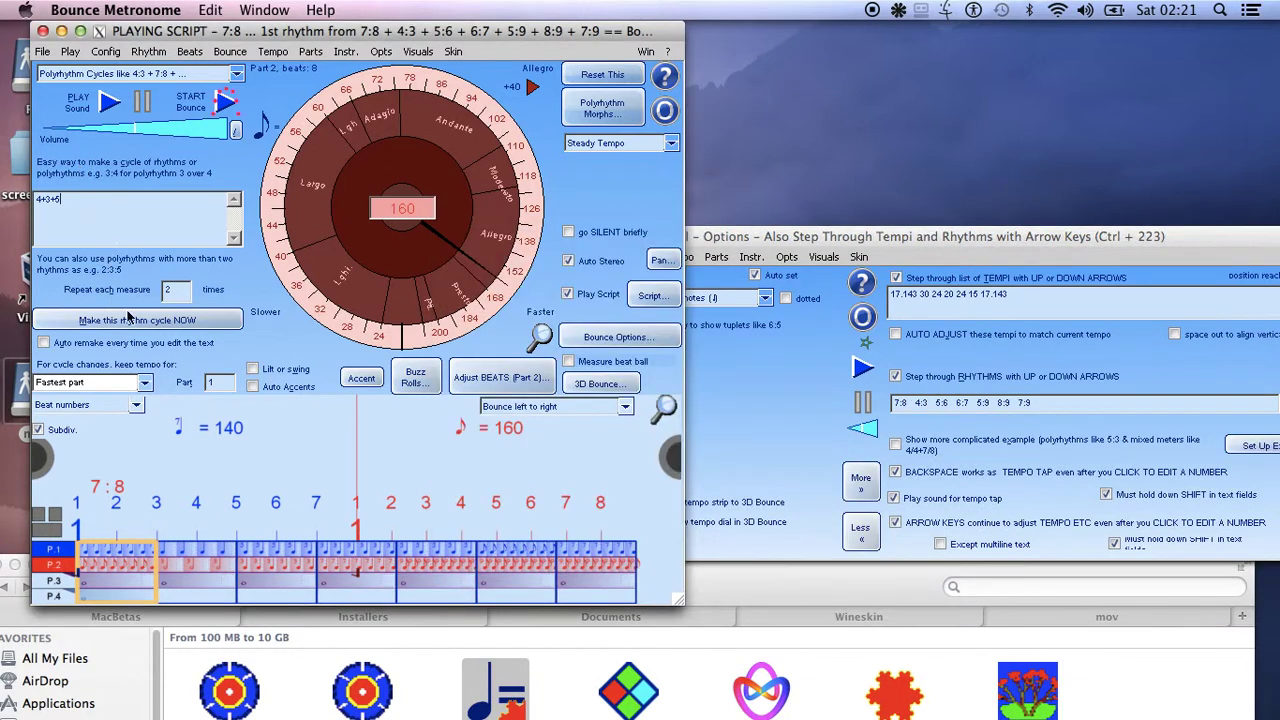
left_click(128, 318)
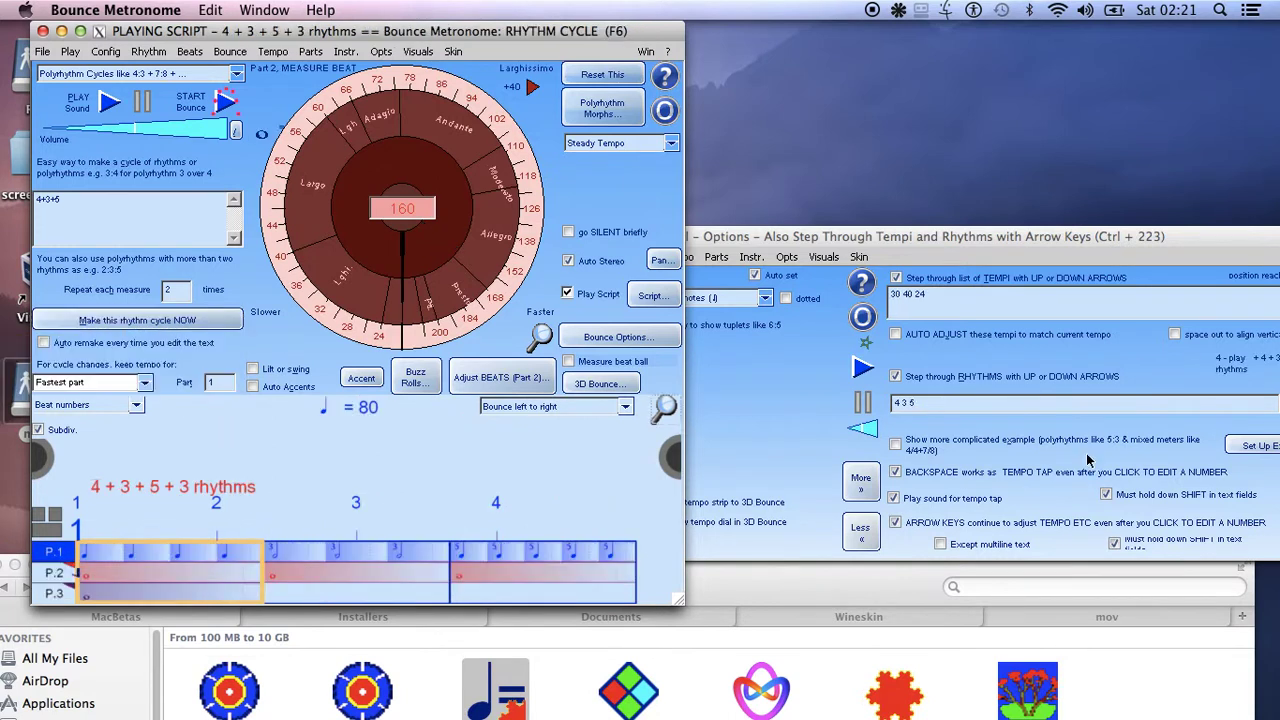
left_click(952, 406)
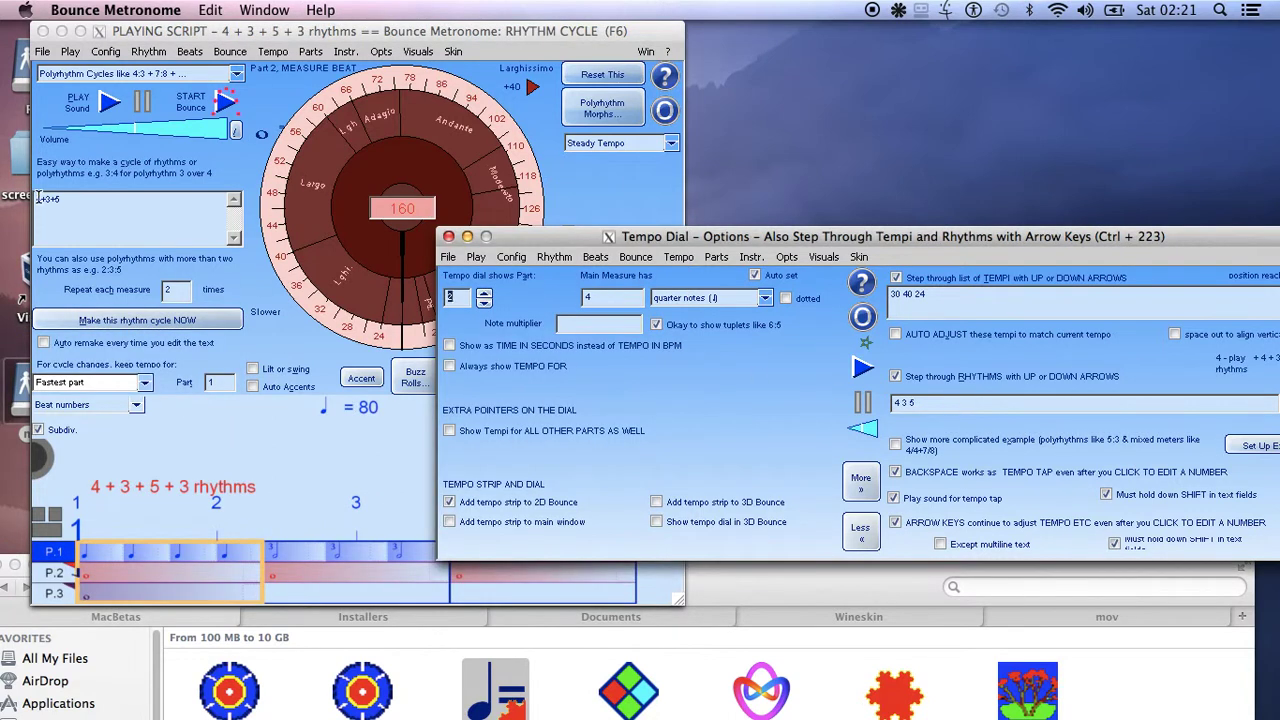
left_click(85, 205)
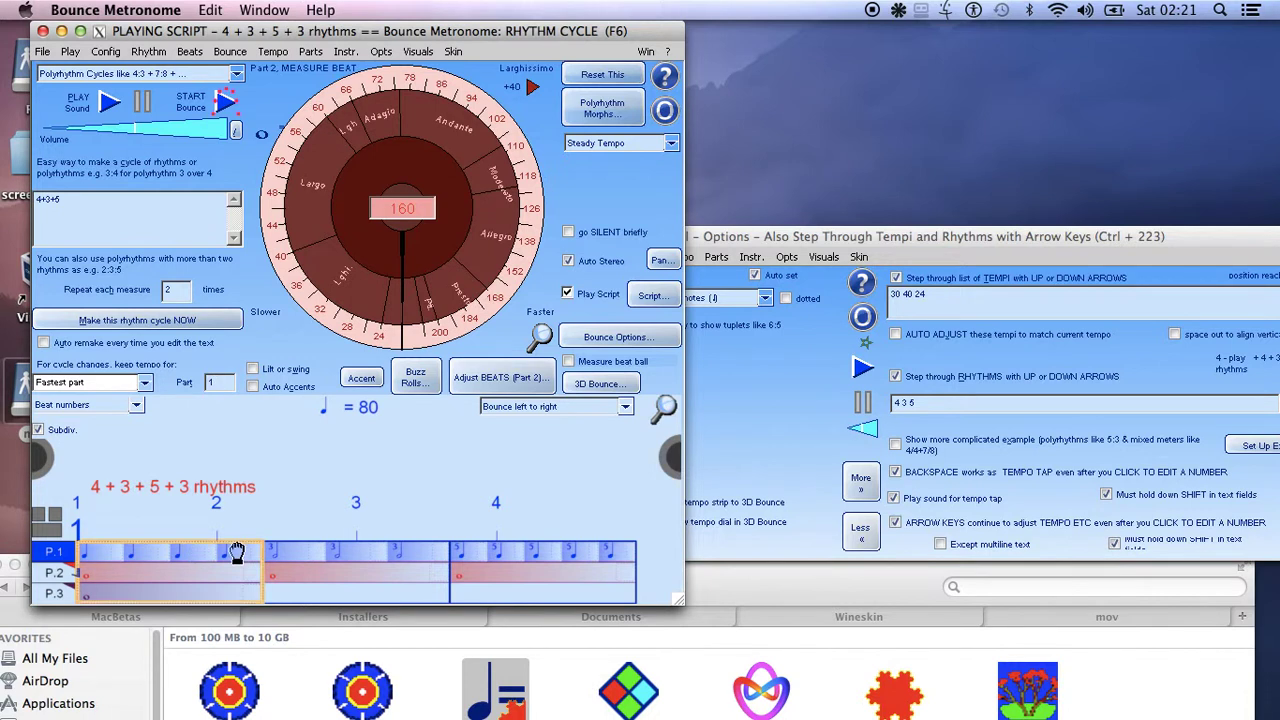
left_click(110, 103)
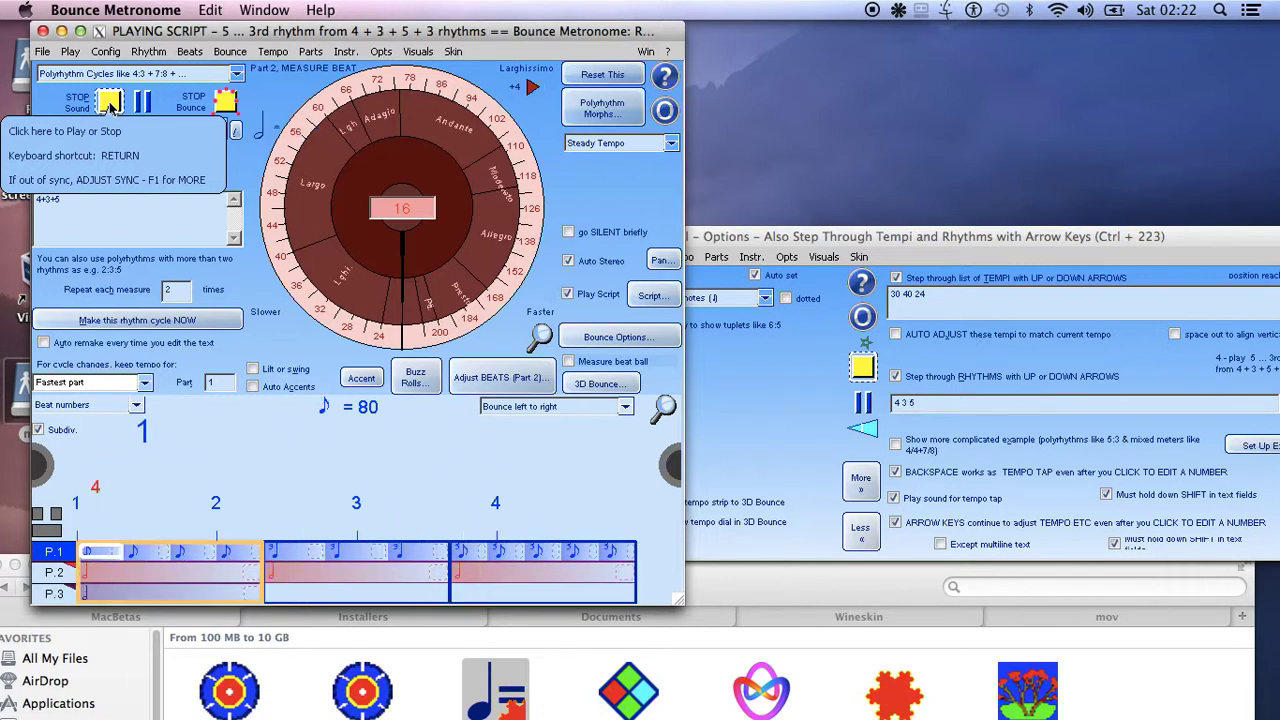
left_click(109, 102)
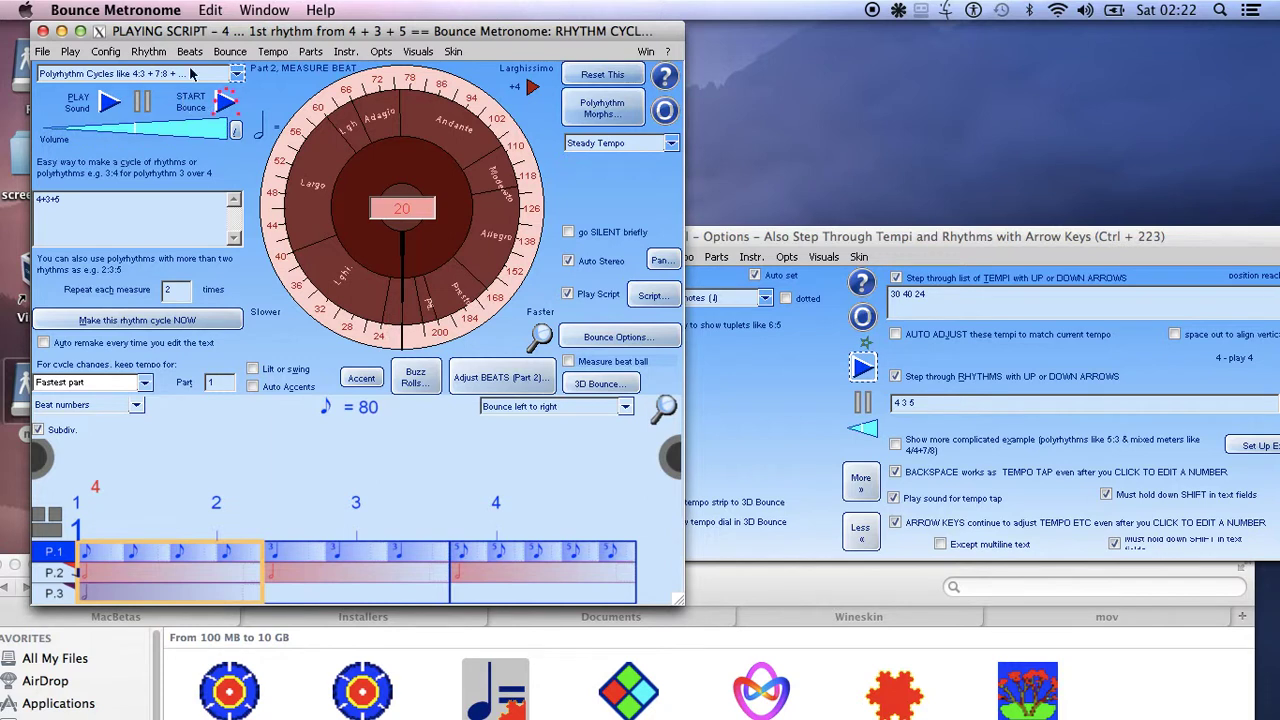
- Open the auto-generated rhythm script for the 4+3+5 cycle and place its window beside the main window
left_click(148, 54)
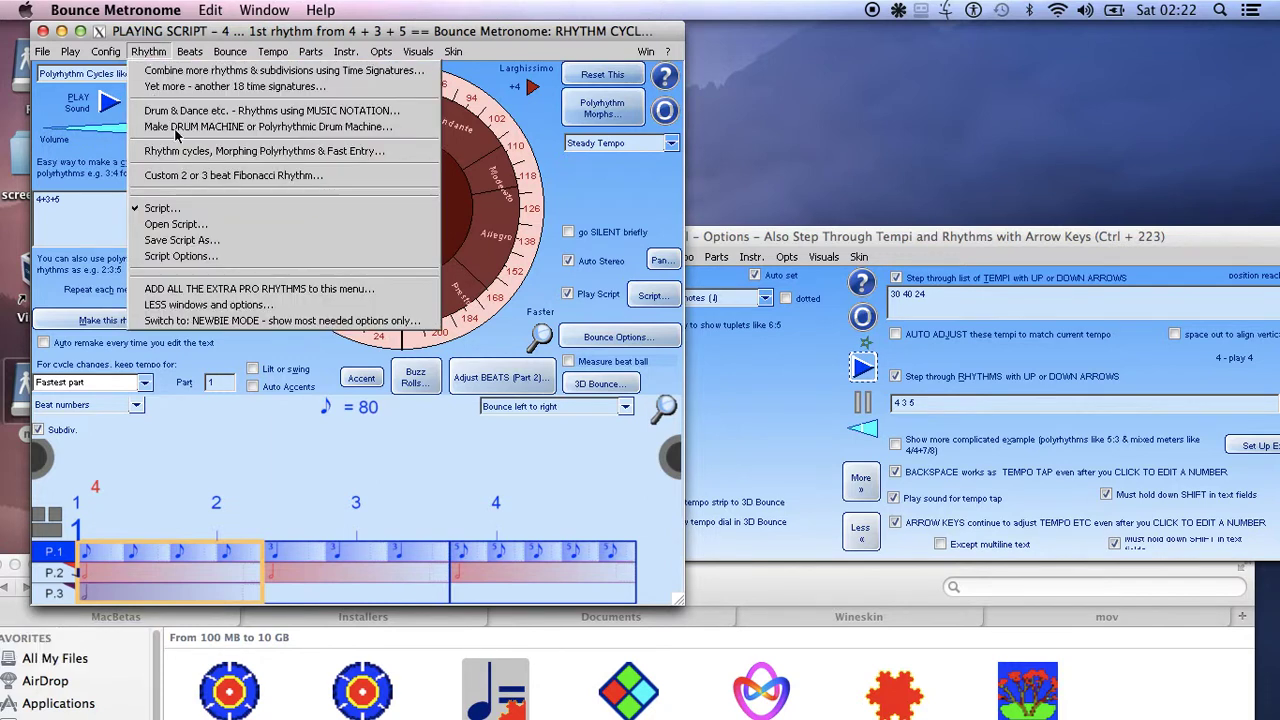
left_click(186, 178)
left_click(148, 52)
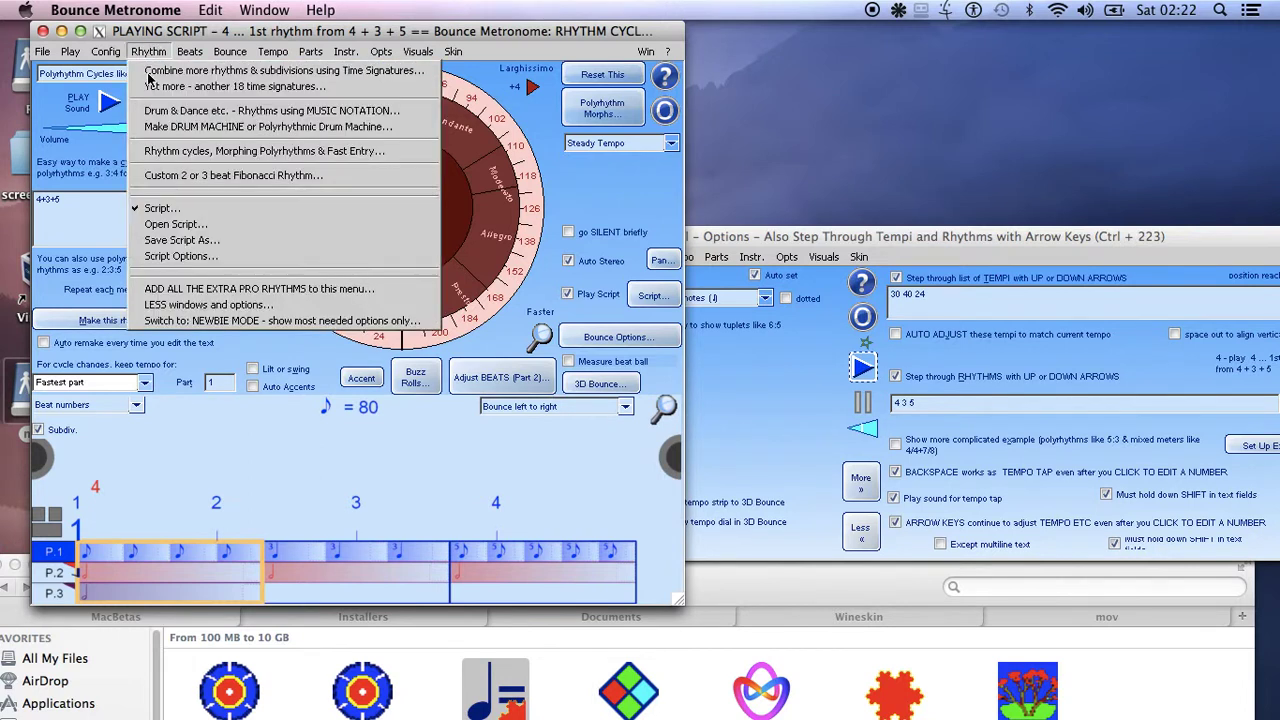
left_click(177, 209)
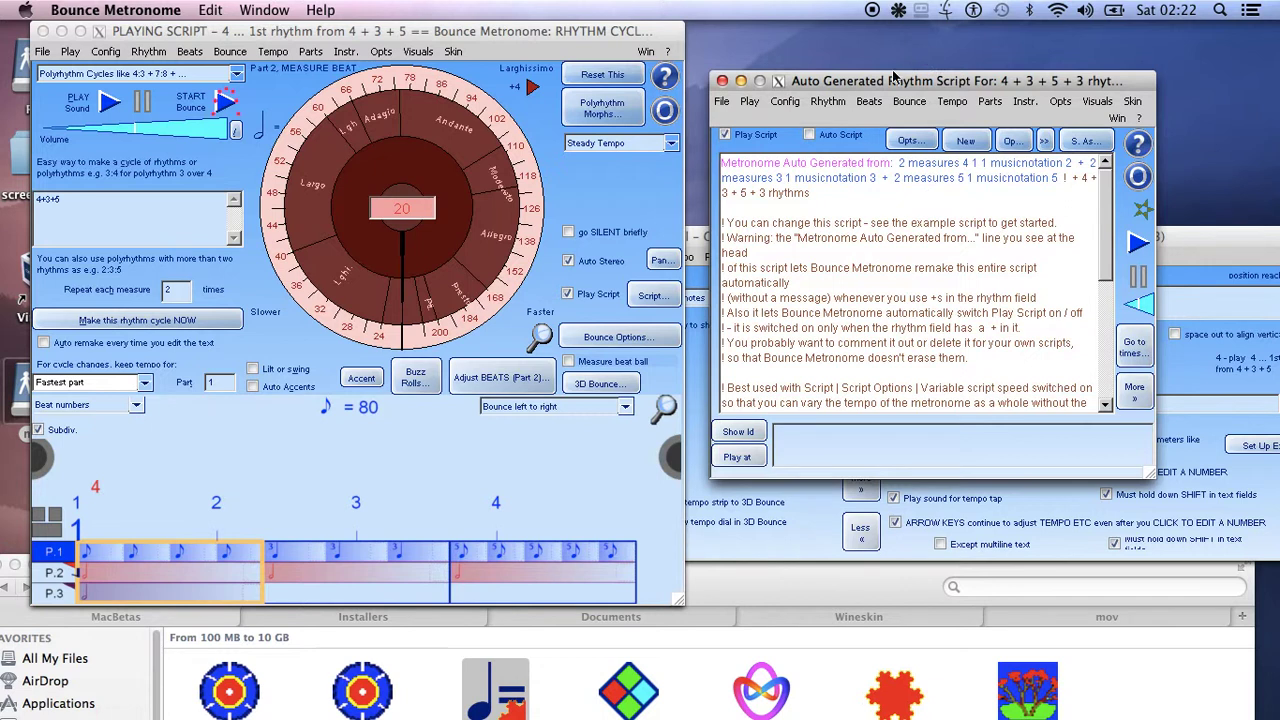
left_click_drag(883, 79, 892, 42)
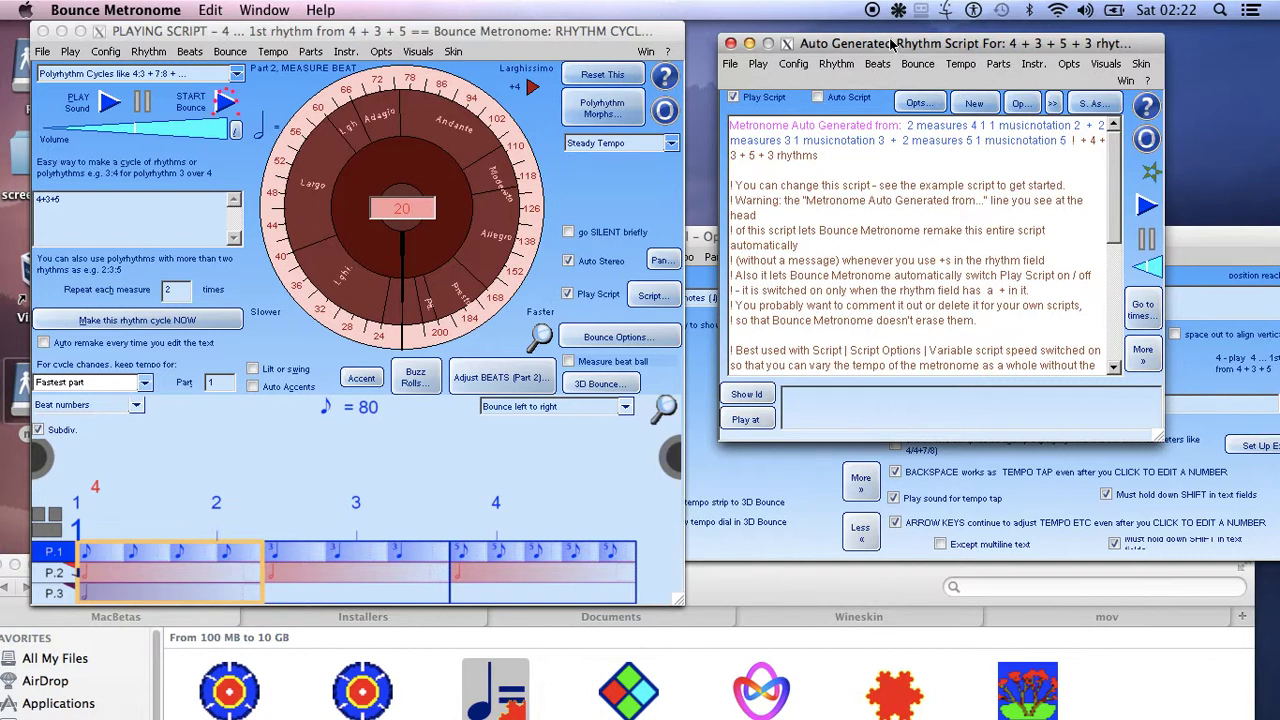
left_click(414, 36)
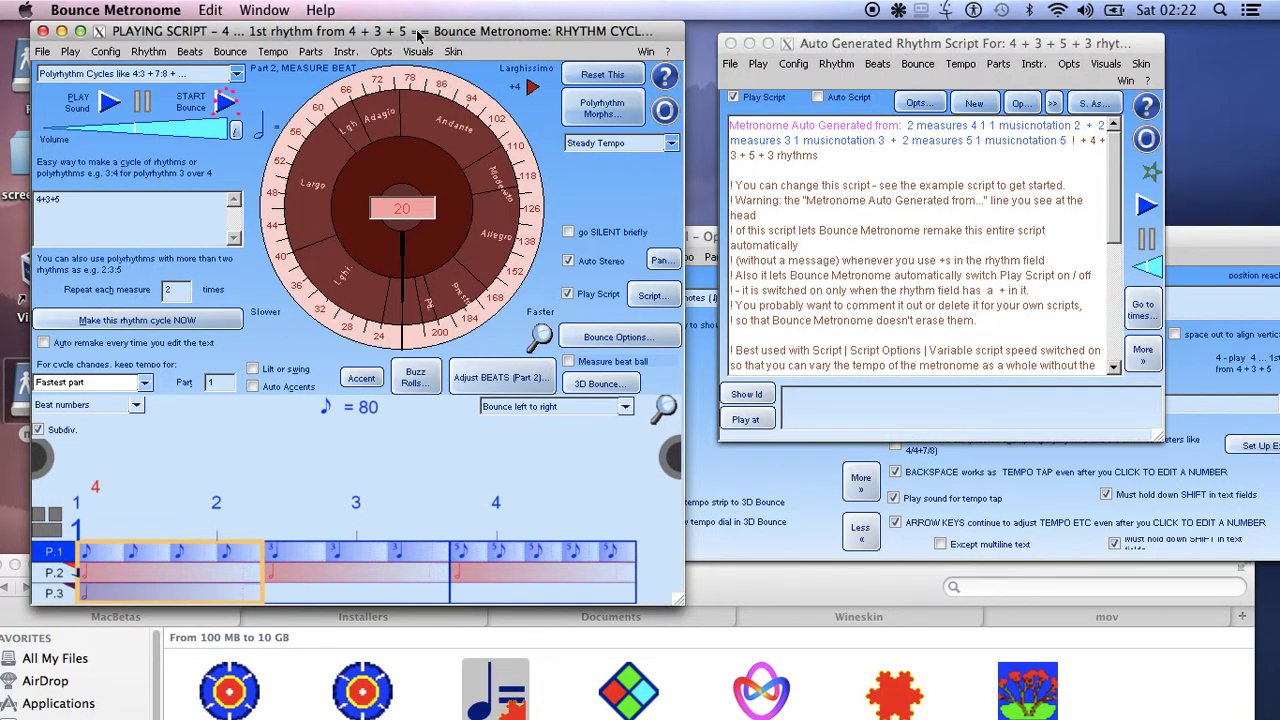
left_click(936, 48)
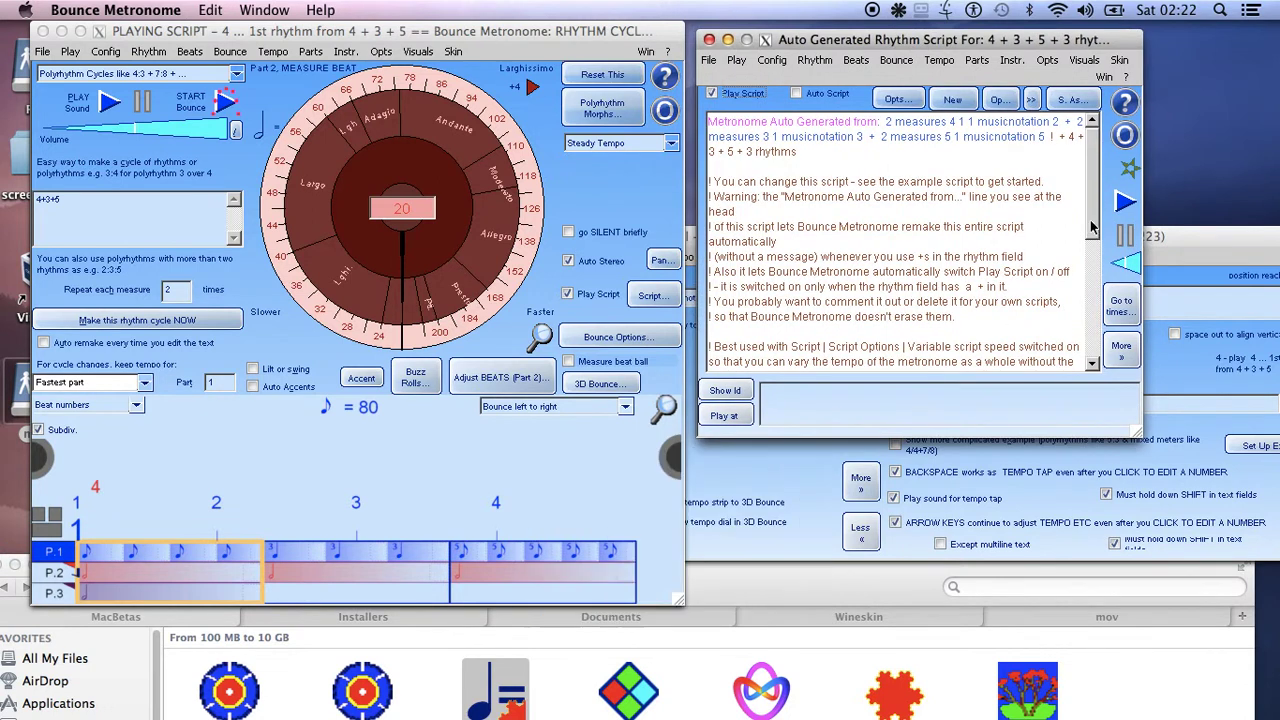
- Examine the script's Repeat starts and Repeat from lines and the tempo and polyrhythm entries between them
left_click_drag(1093, 168, 1095, 295)
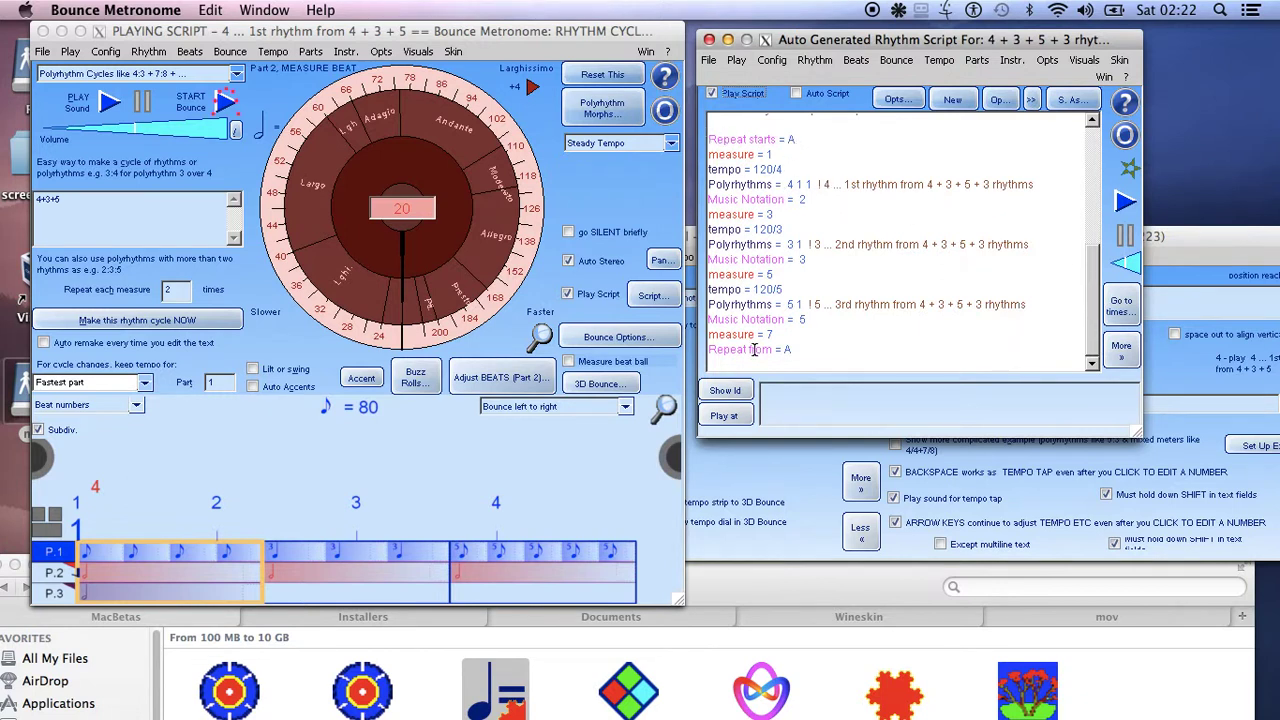
left_click(799, 139)
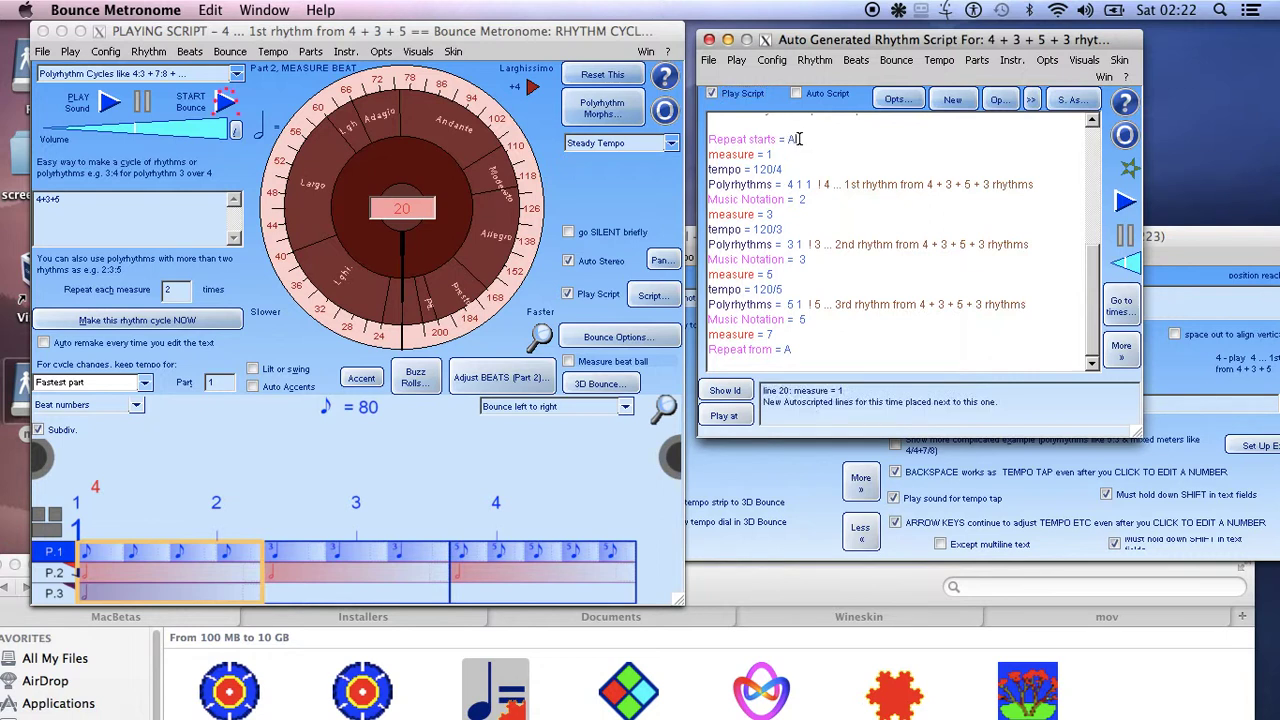
scroll(800, 140, "up", 2)
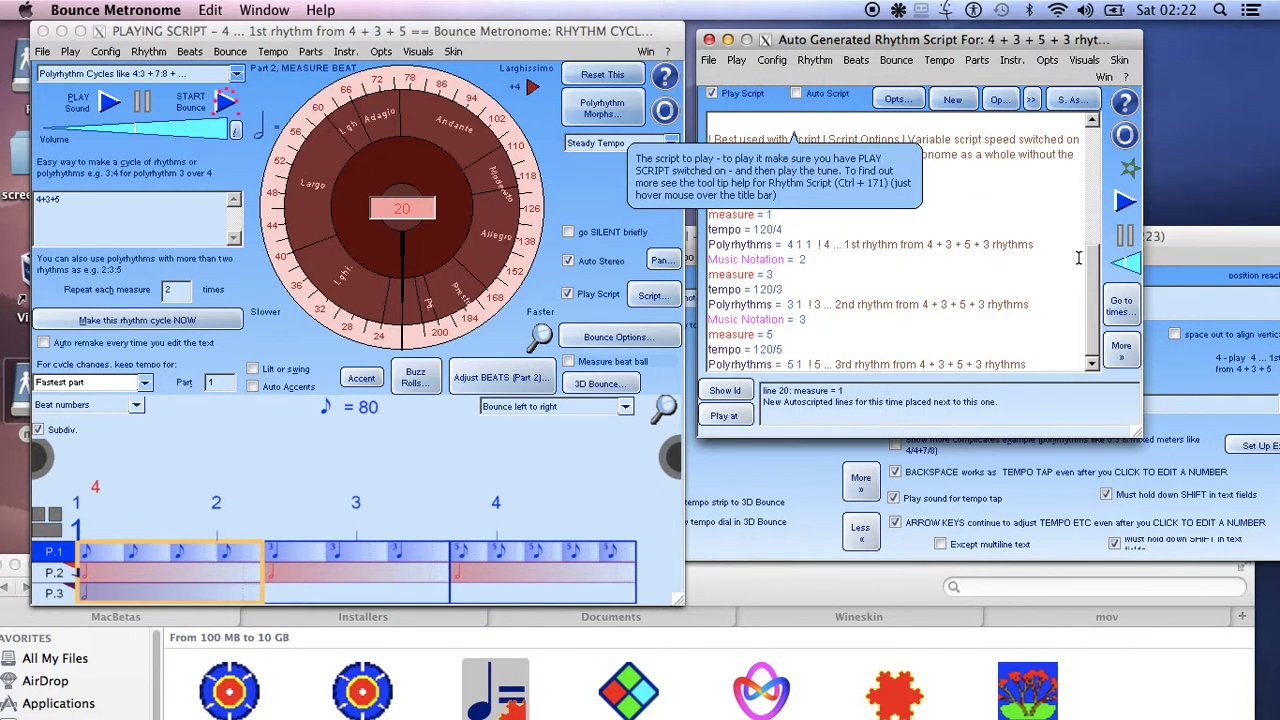
left_click_drag(1091, 277, 1091, 320)
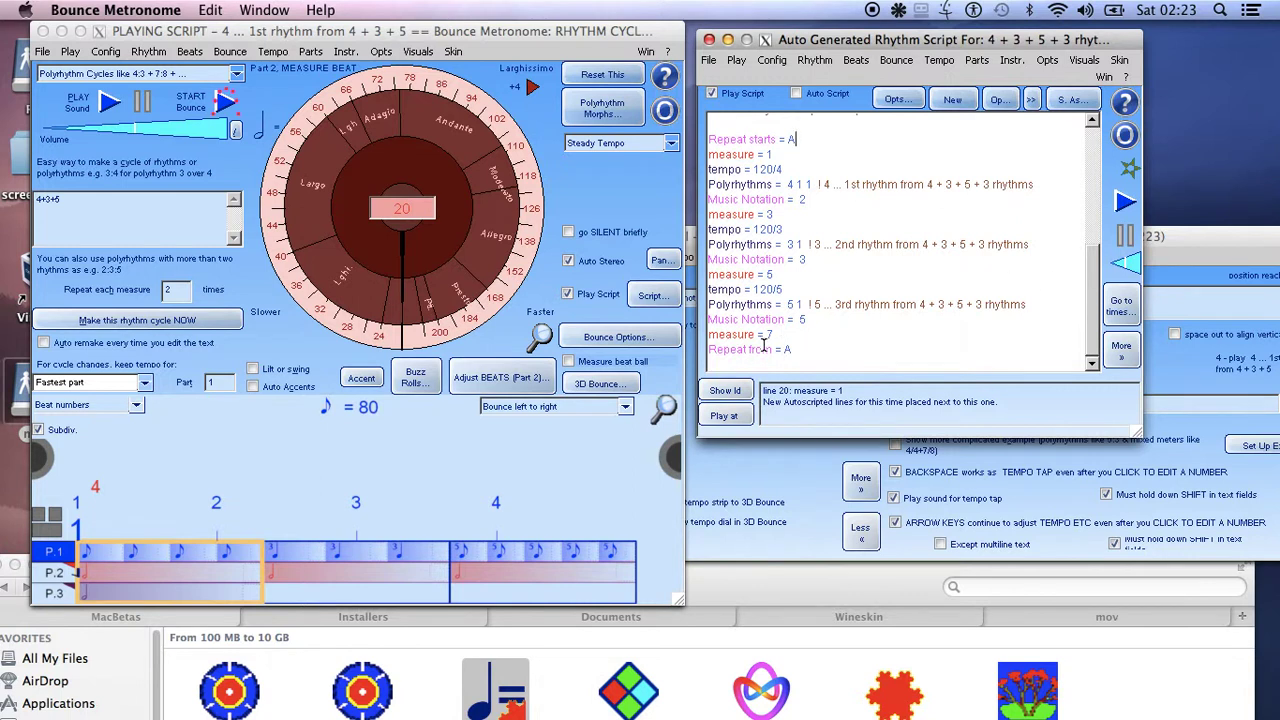
left_click_drag(761, 349, 800, 350)
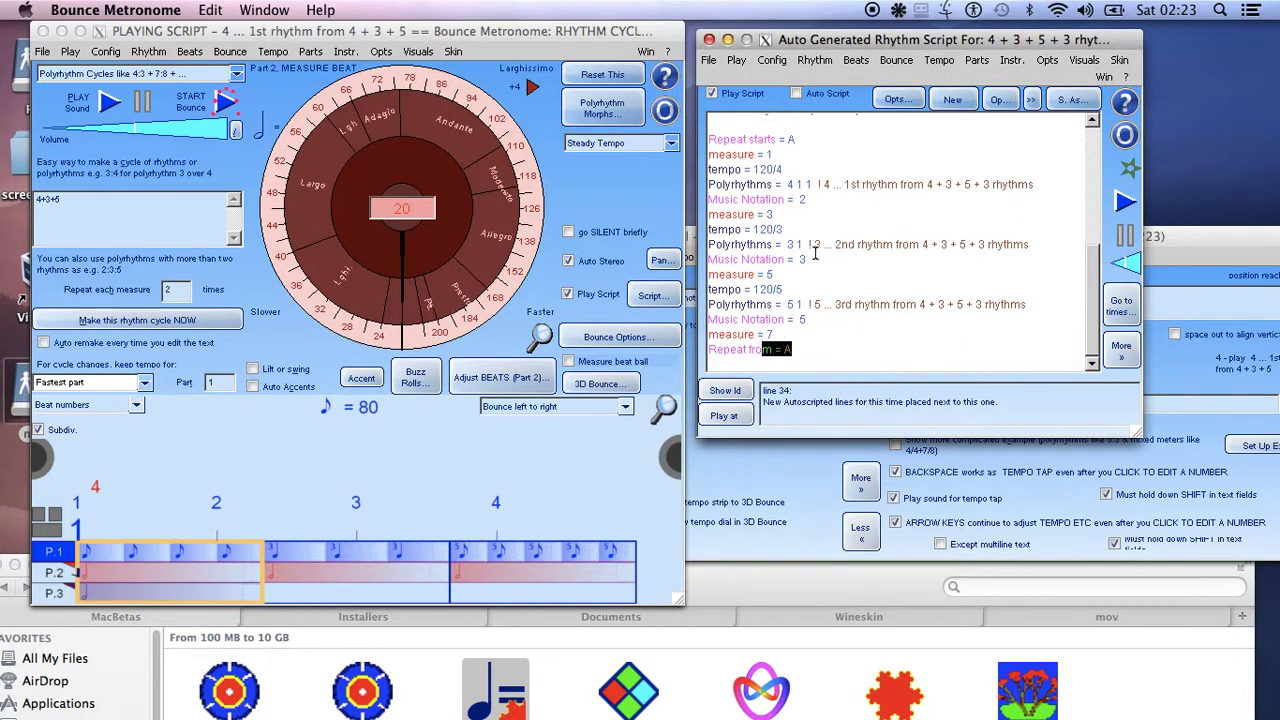
left_click(783, 140)
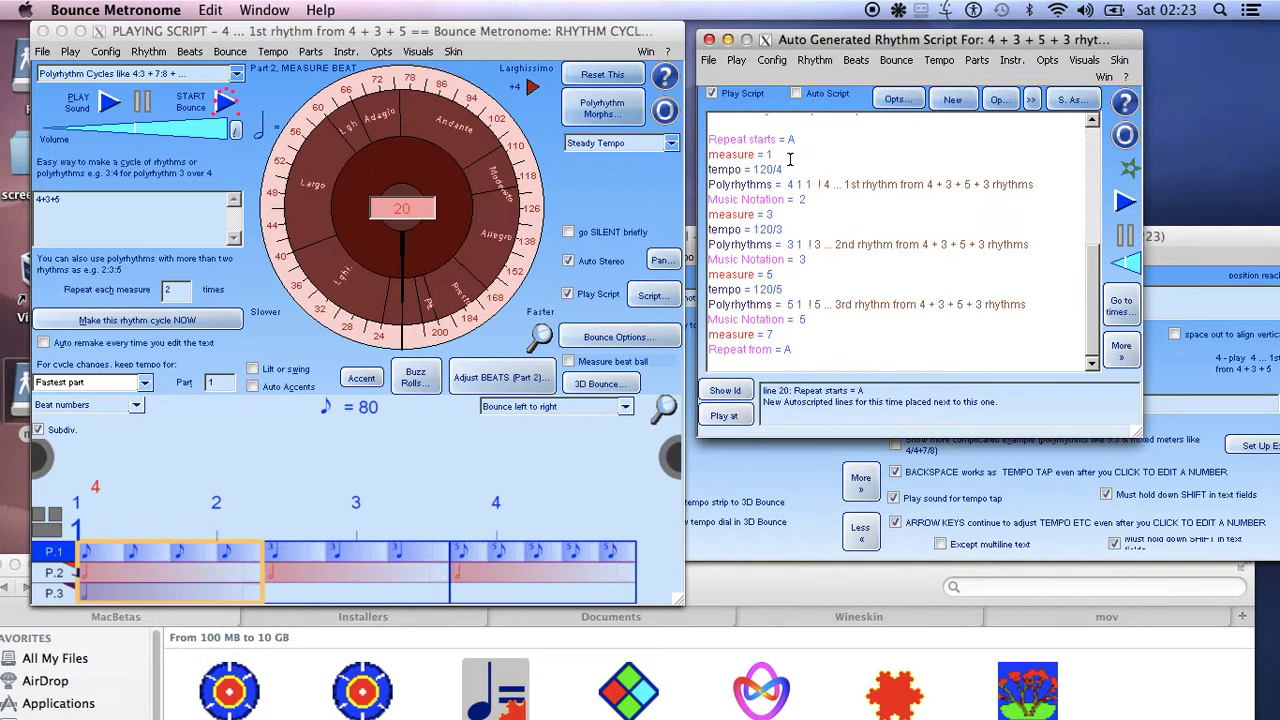
- Change the starting measure of the second rhythm in the script to 4
left_click(738, 155)
left_click(771, 215)
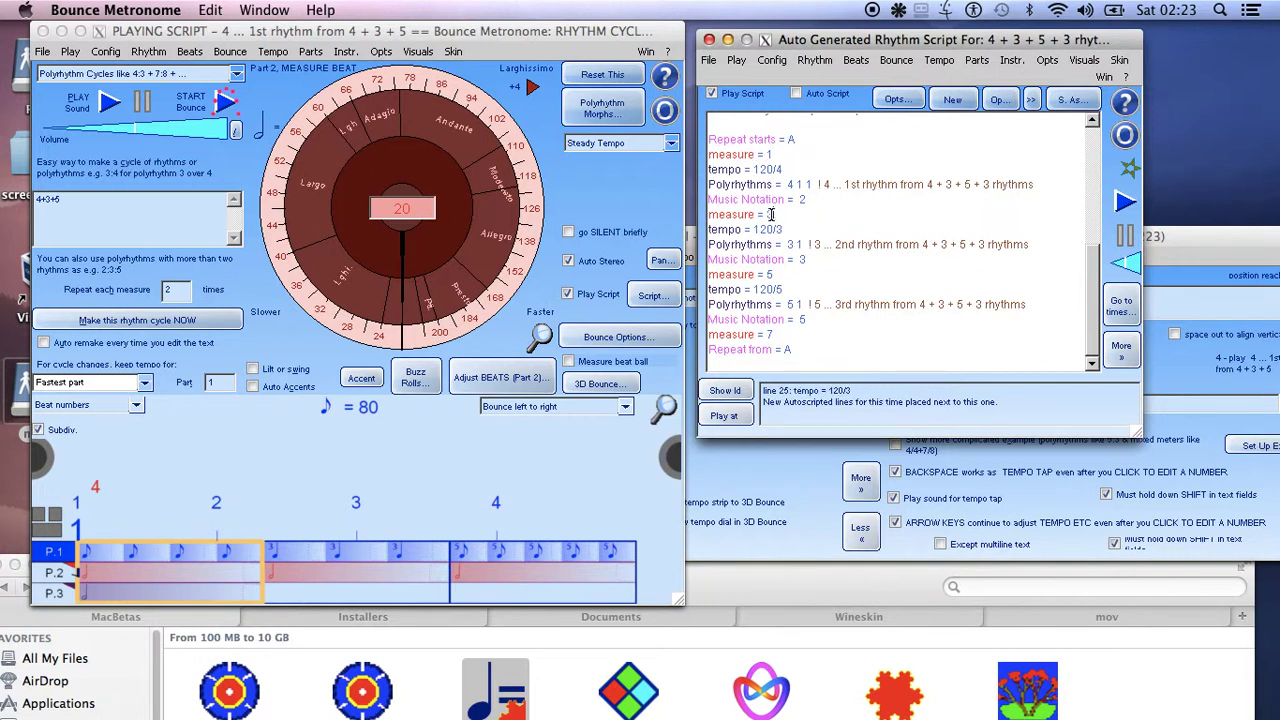
left_click(767, 155)
left_click(765, 275)
left_click(767, 335)
left_click(769, 215)
double_click(769, 214)
scroll(820, 240, "up", 2)
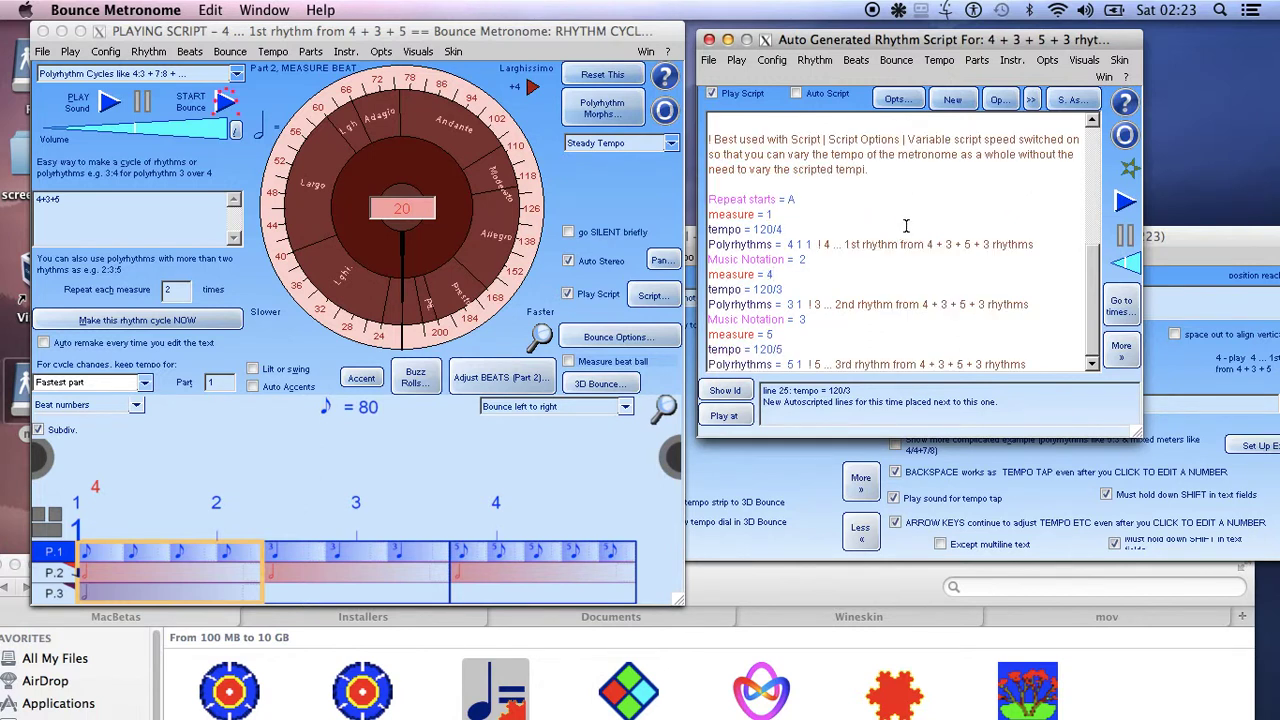
- Play the edited rhythm script through to the third rhythm and stop it
left_click(112, 103)
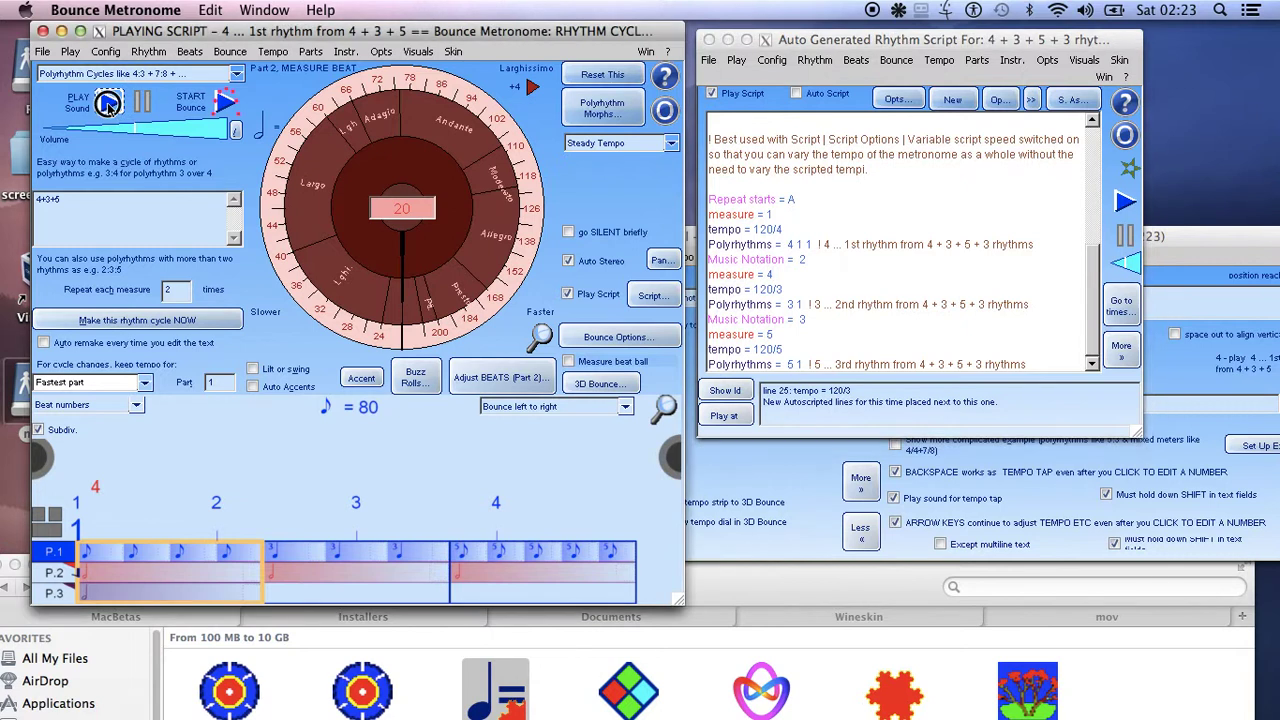
left_click(110, 104)
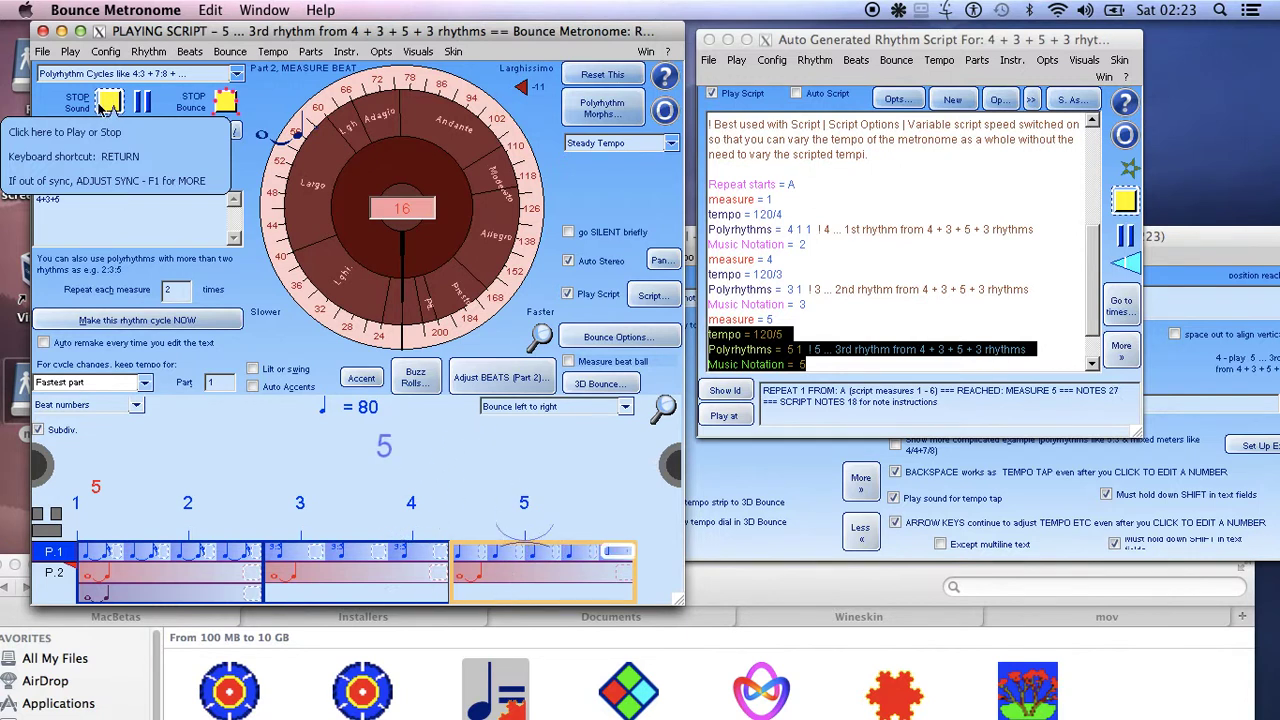
left_click(108, 104)
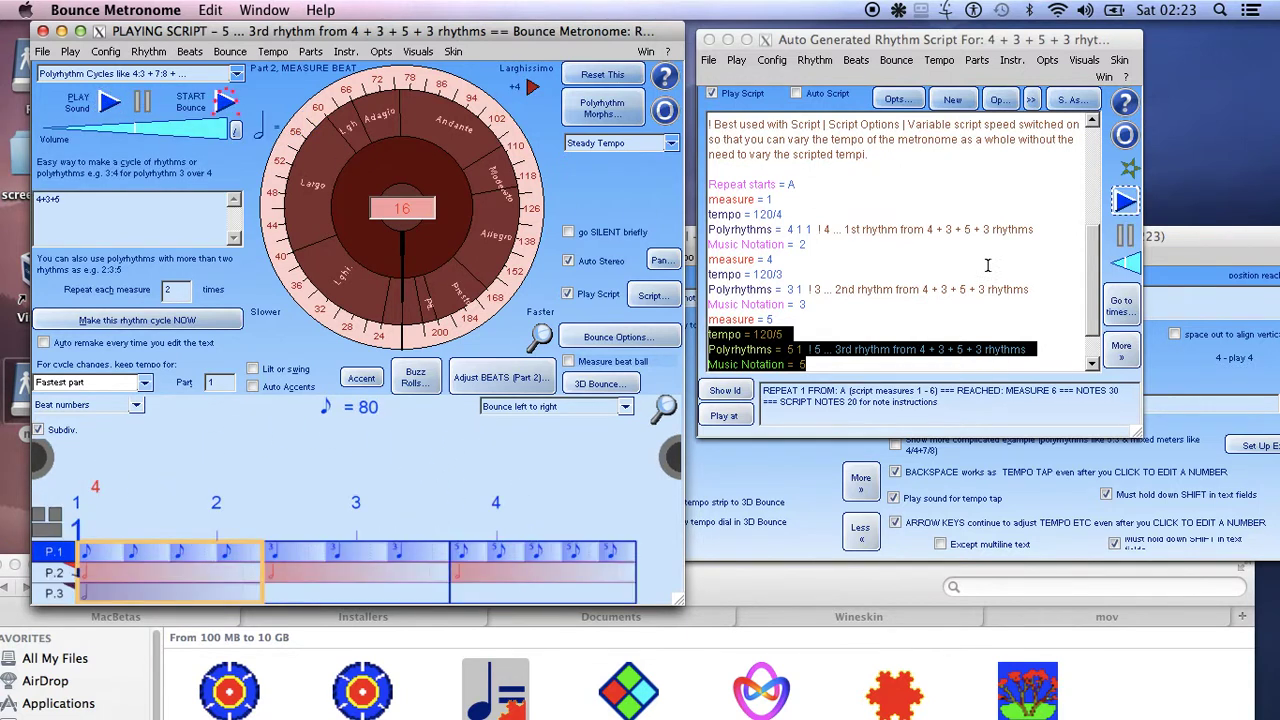
- Review the edited script's repeat, measure, tempo and polyrhythm lines, and close the script window
left_click(913, 212)
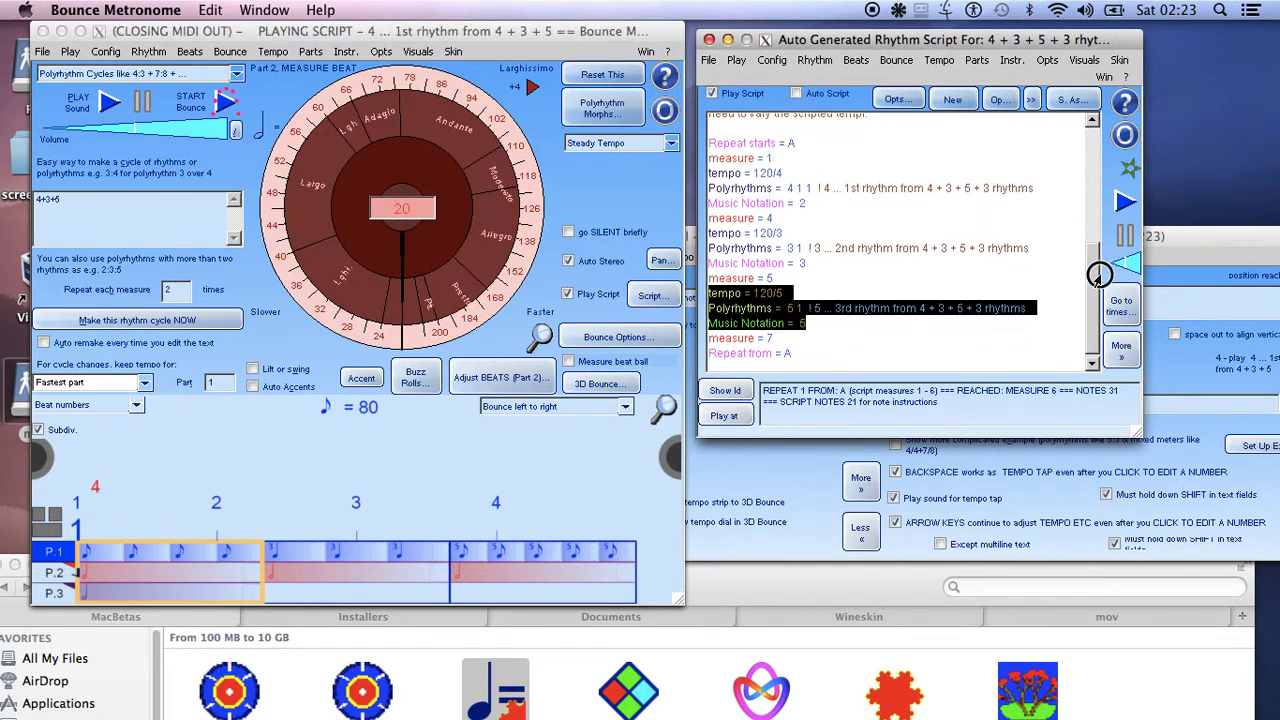
left_click(884, 212)
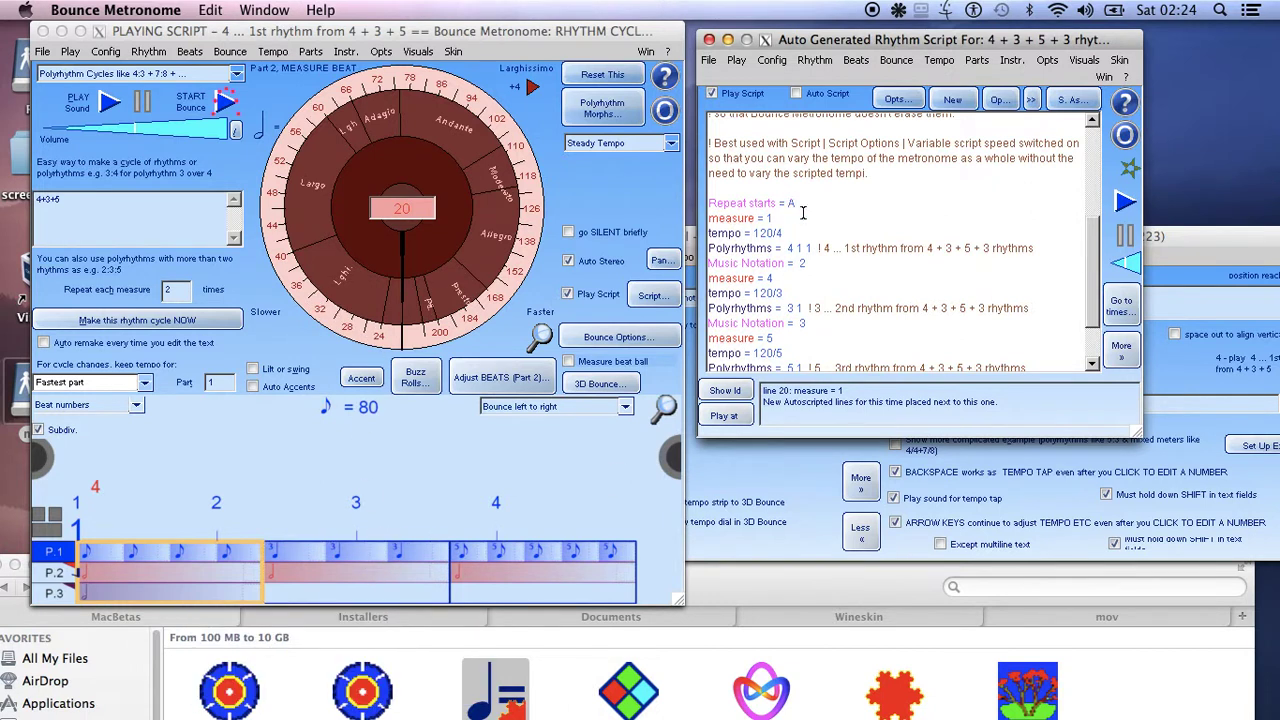
mouse_move(1098, 262)
left_mouse_down()
mouse_move(1088, 166)
mouse_move(1090, 274)
left_mouse_up()
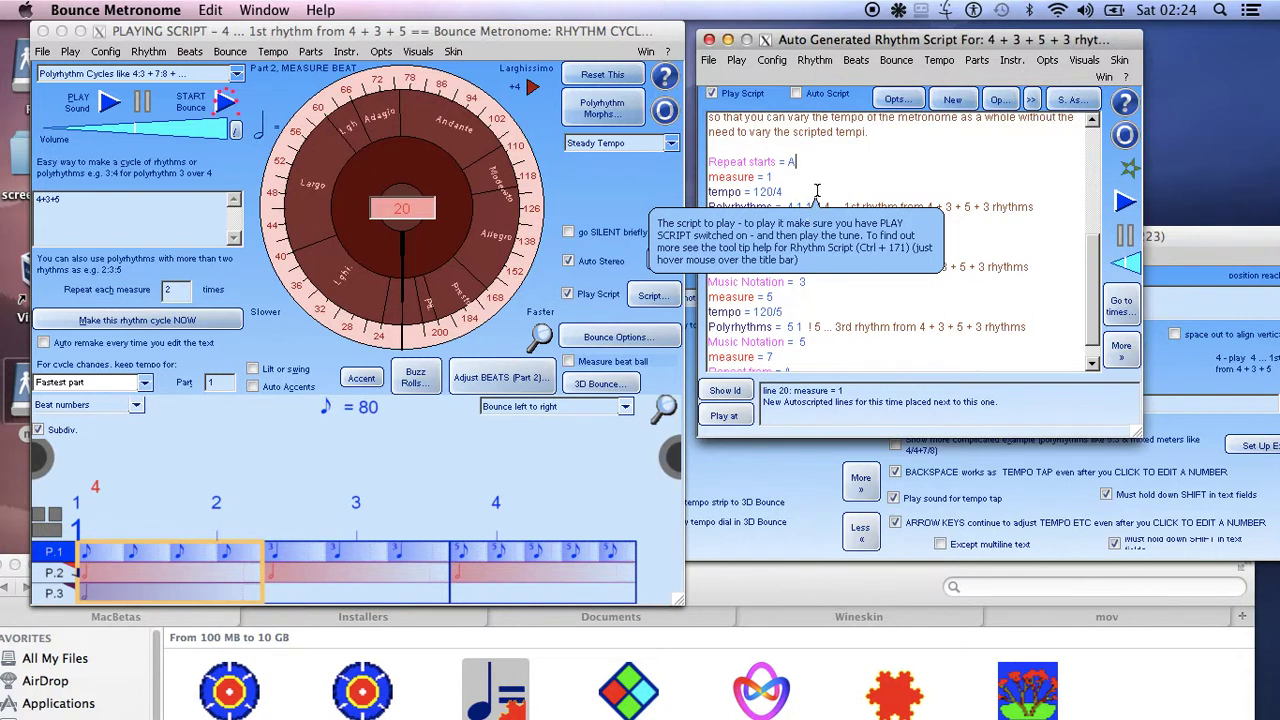
left_click(810, 206)
left_click(800, 236)
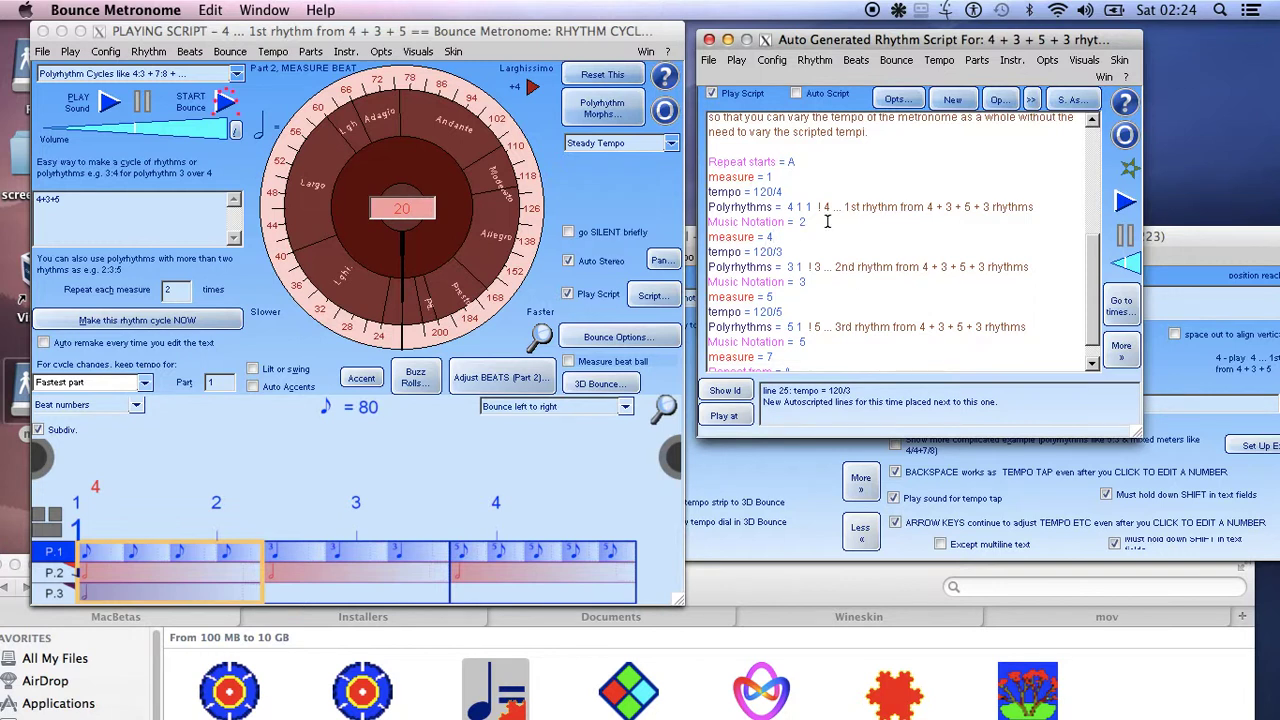
left_click_drag(793, 40, 783, 32)
left_click(803, 173)
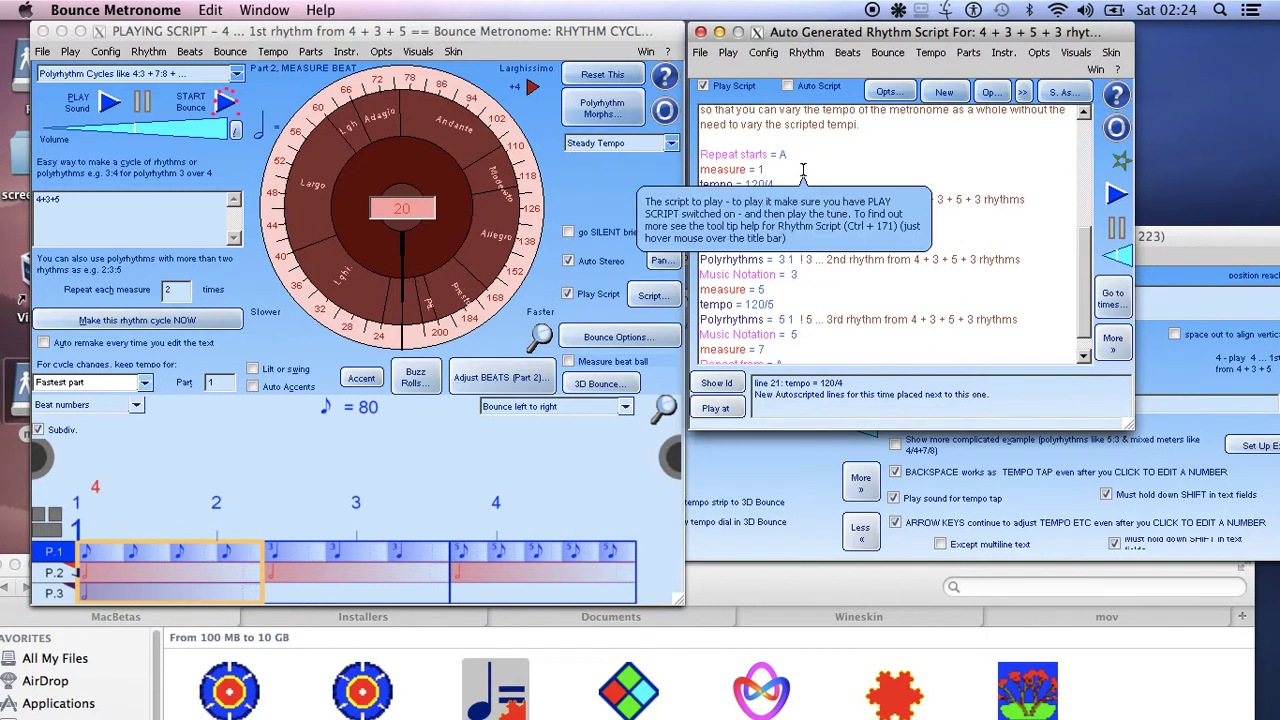
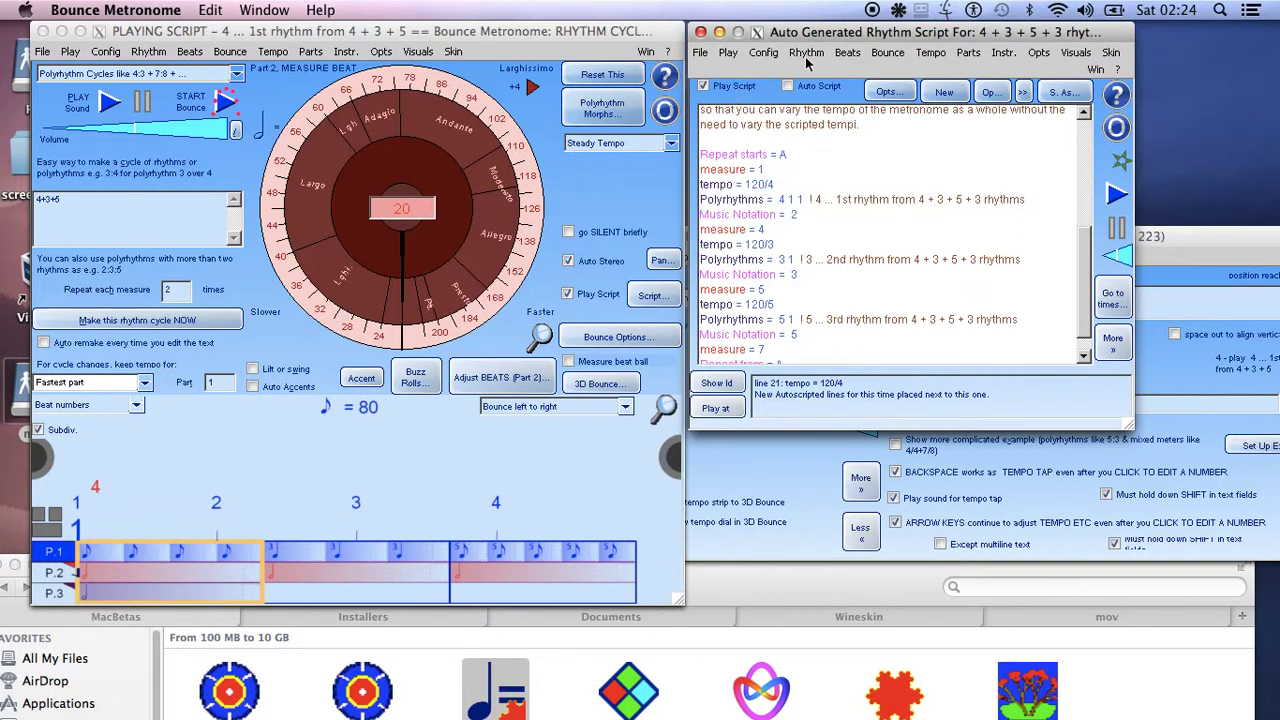
left_click_drag(785, 36, 785, 38)
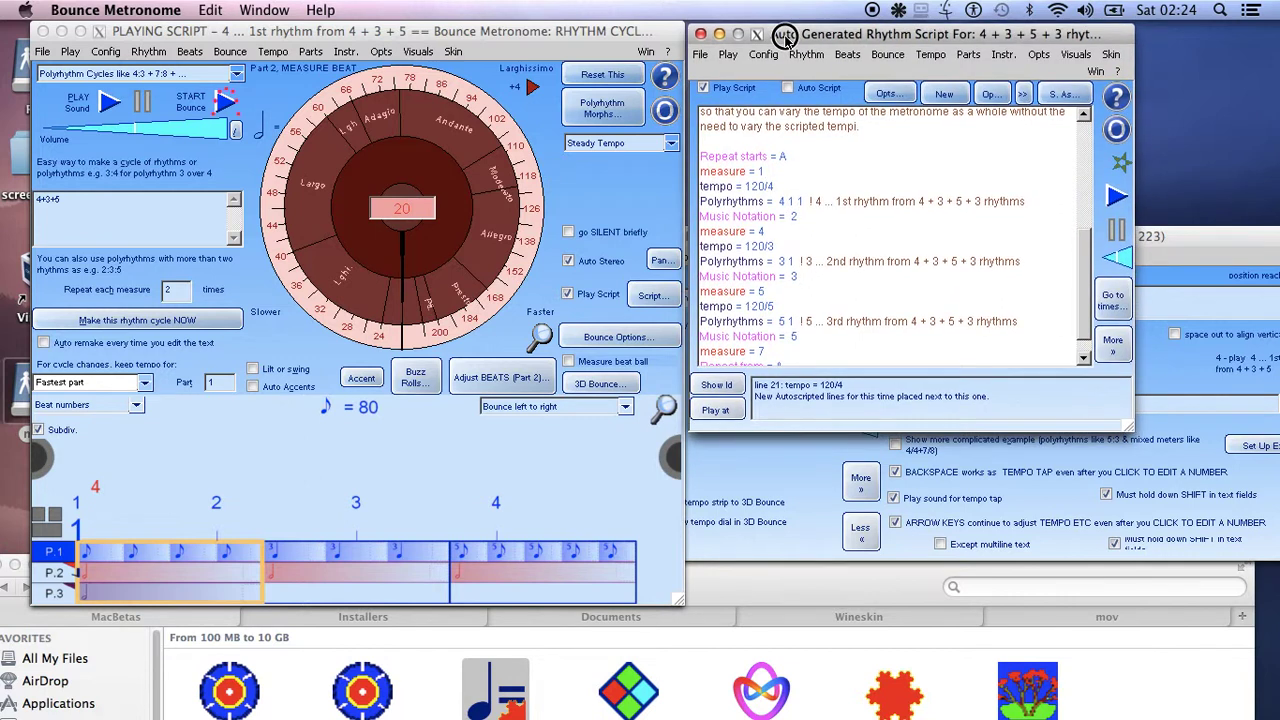
left_click(700, 34)
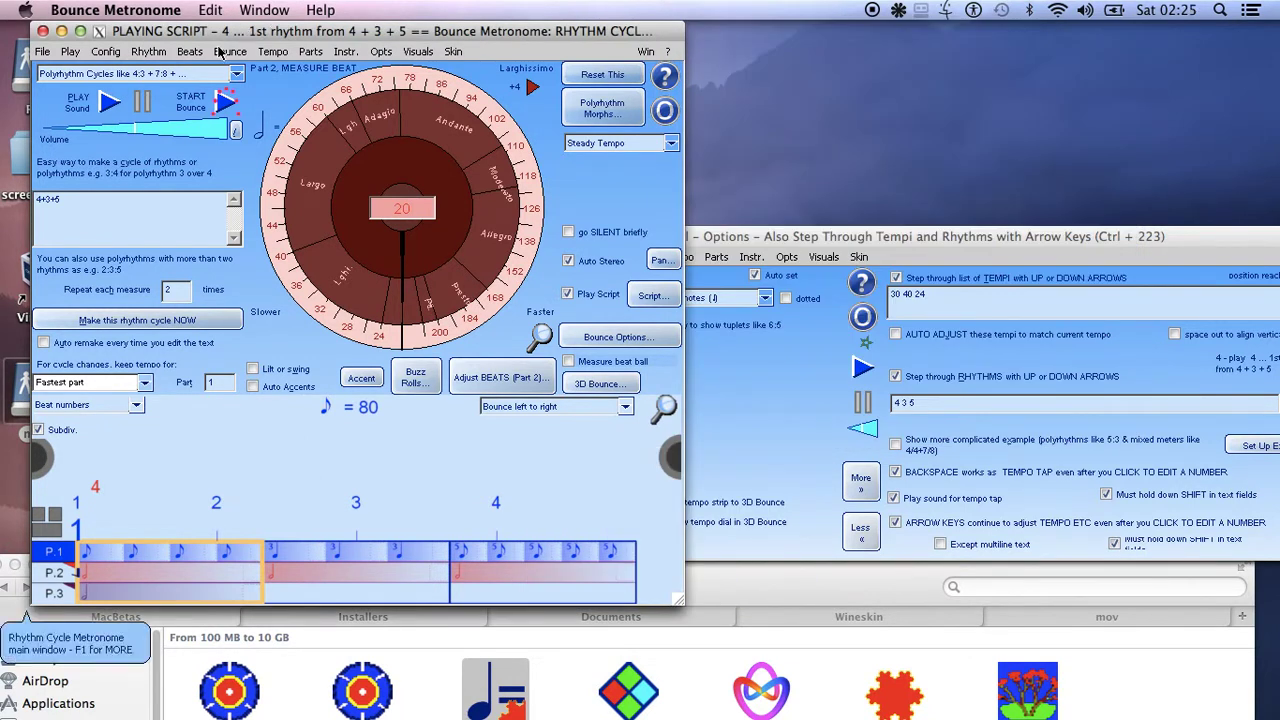
- Open the Custom Beats per Measure for Counting System window
left_click(149, 51)
left_click(189, 51)
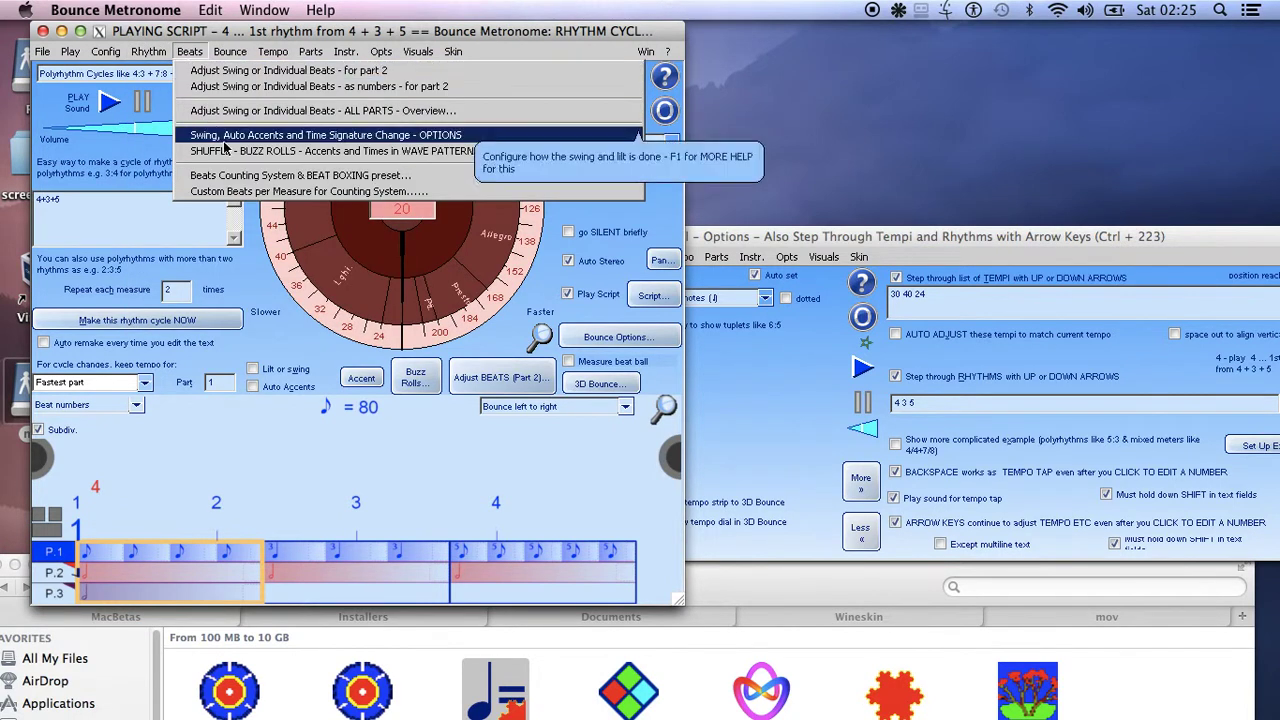
left_click(254, 192)
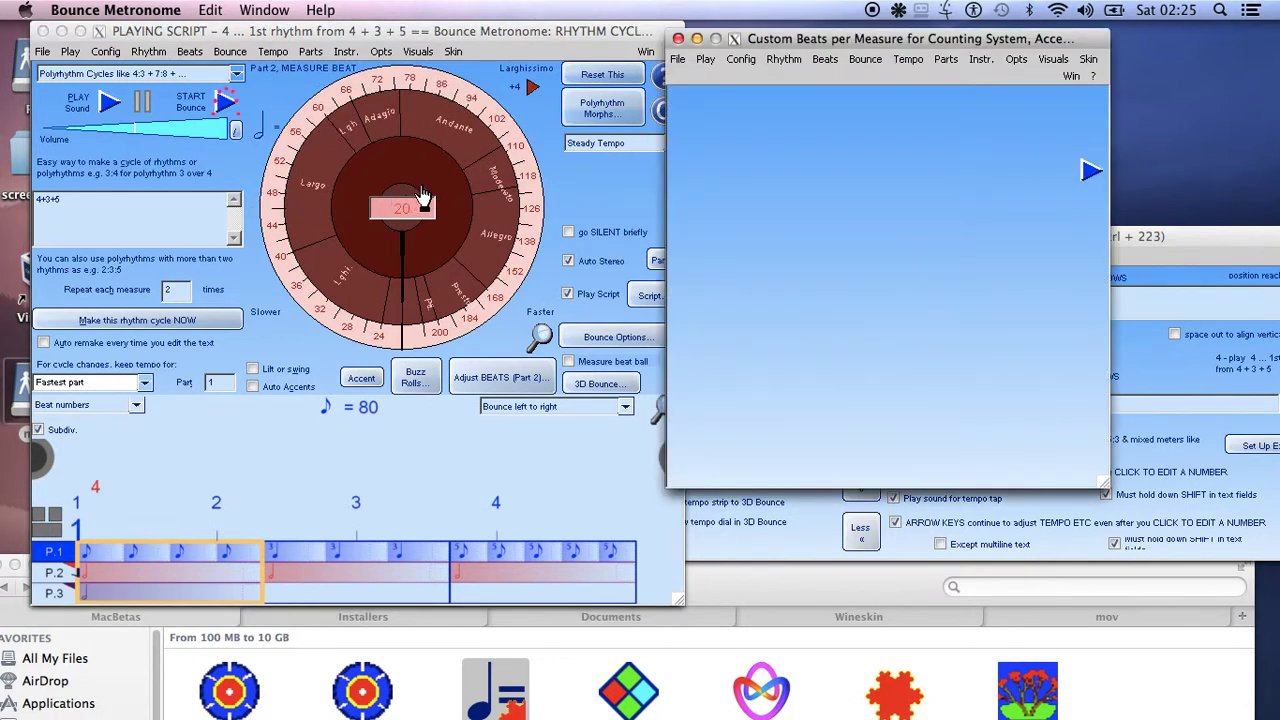
- Switch the rhythm type to Additive Rhythms like 3 + 2 + 3 / 4 and check the custom beats for Parts 1 and 2
left_click(237, 77)
left_click(237, 75)
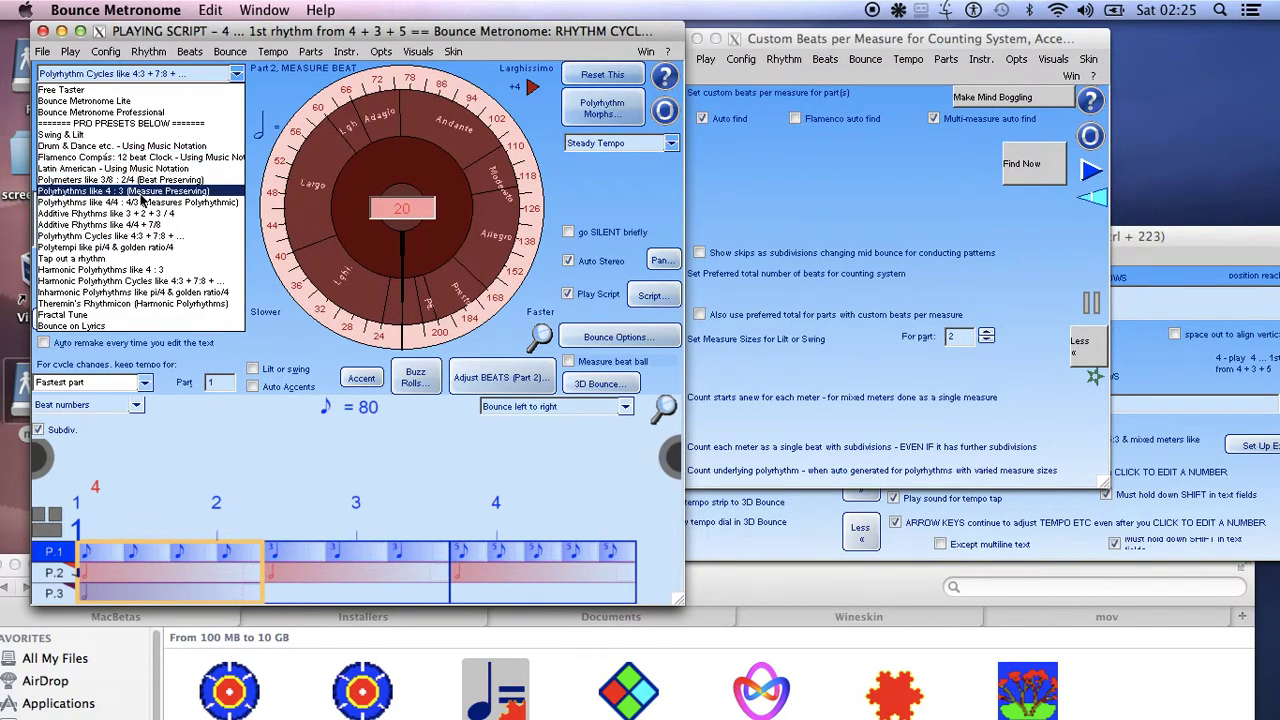
left_click(147, 214)
left_click(452, 403)
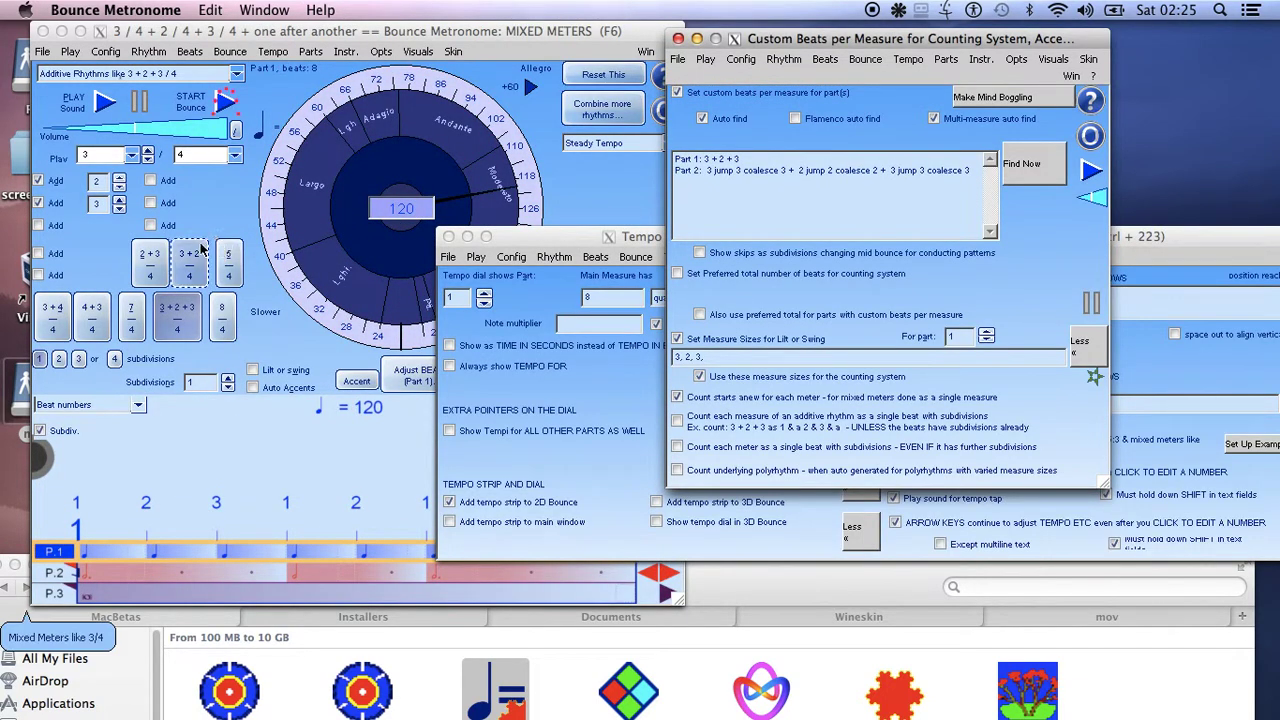
left_click(765, 163)
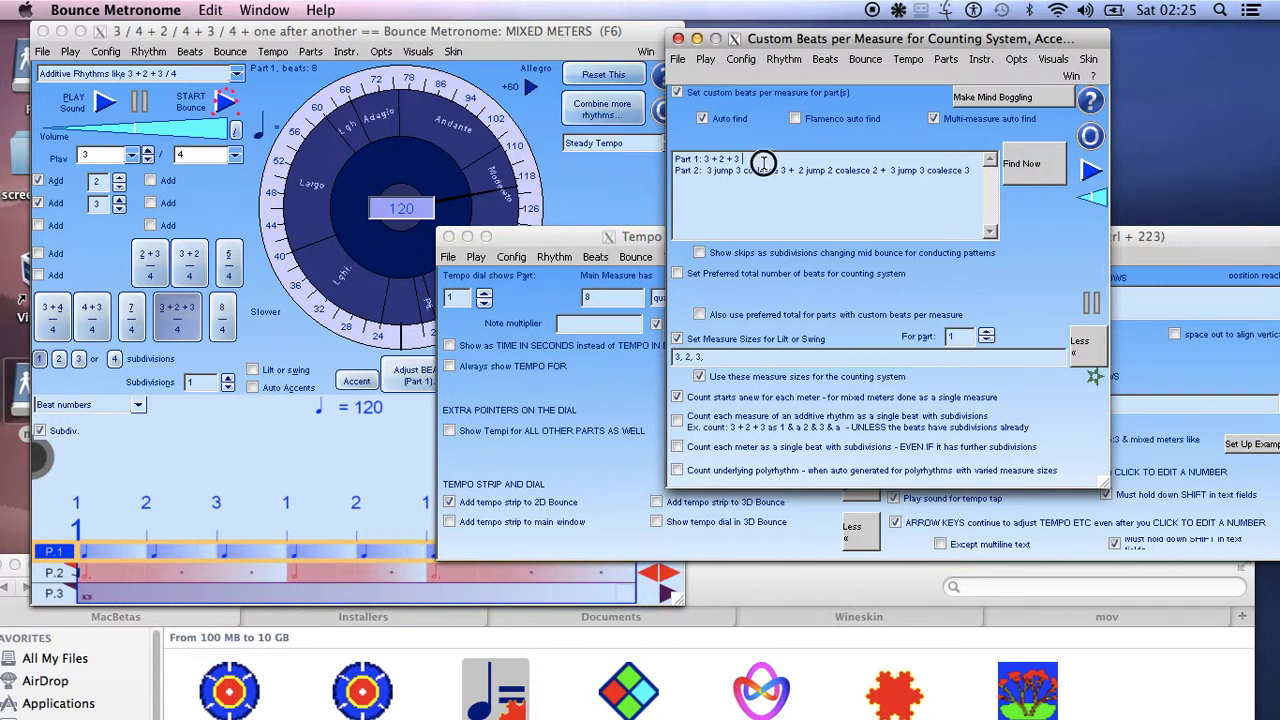
left_click(705, 171)
- Move the Tempo Dial options window clear of the custom beats window and close it
left_click(542, 252)
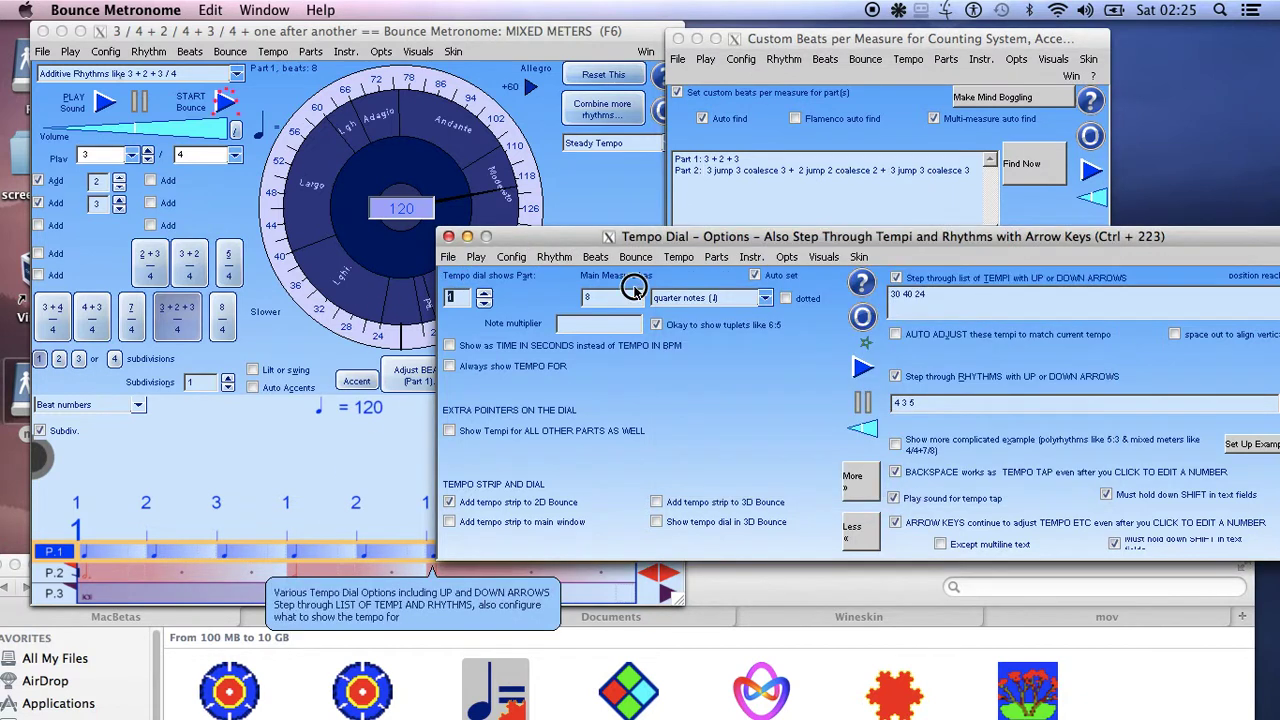
left_click_drag(626, 235, 803, 398)
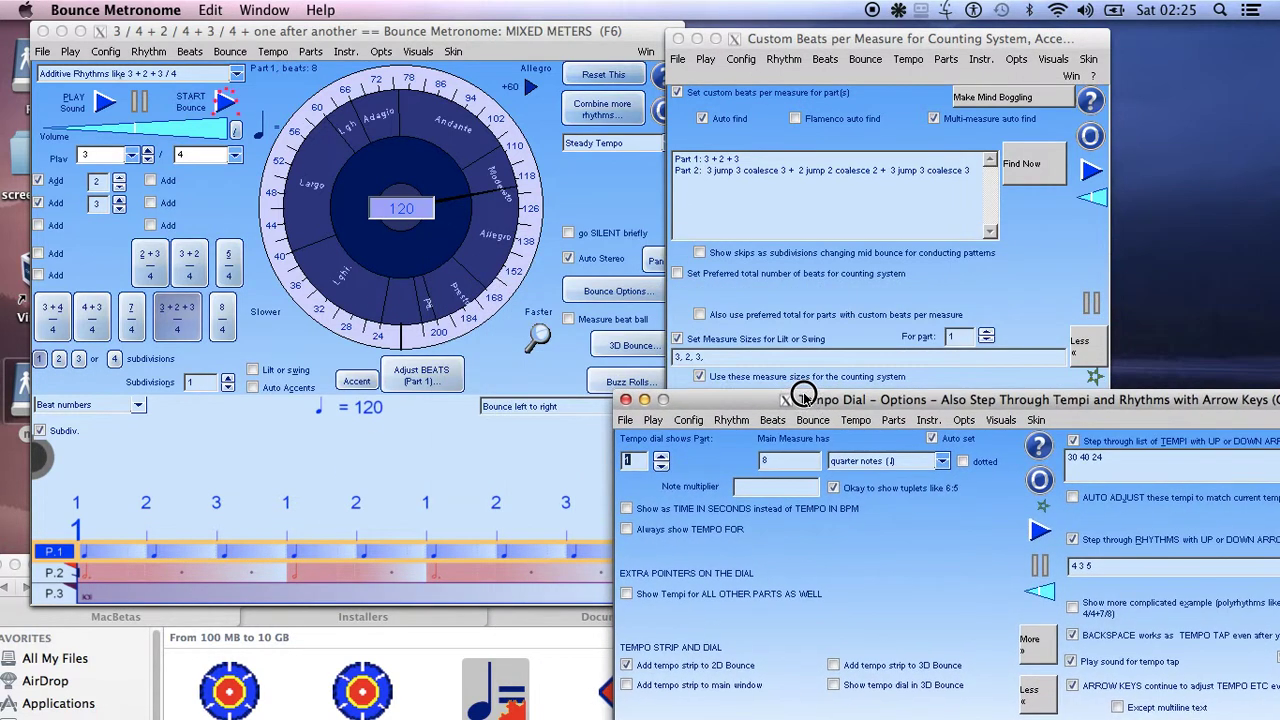
left_click(625, 401)
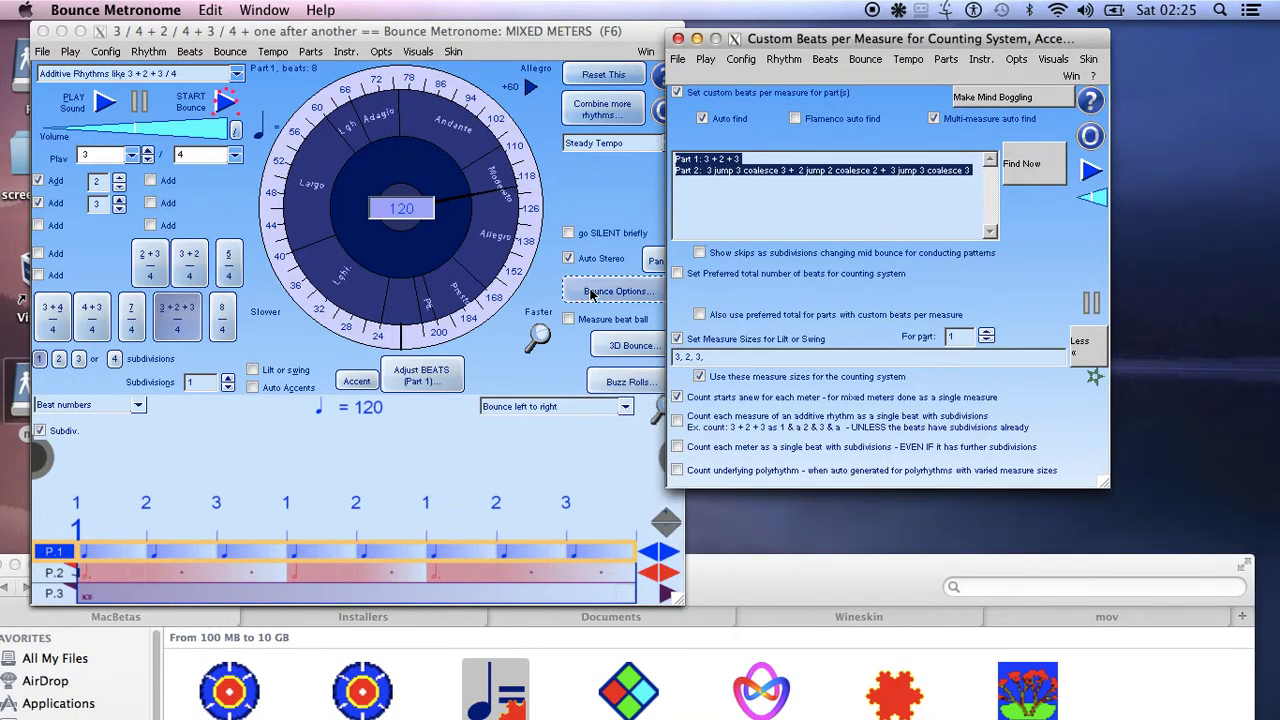
- Change Part 1's custom beats per measure to 3 + 4 + 1
left_click(740, 170)
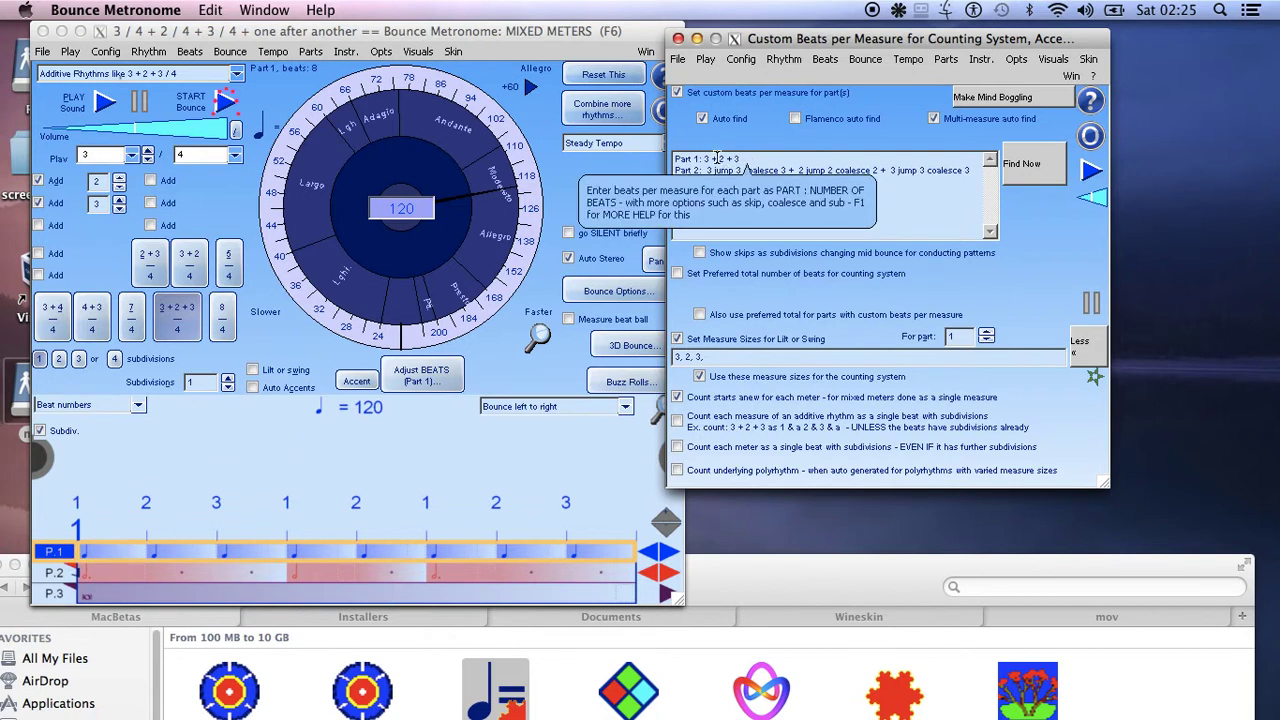
left_click(722, 160)
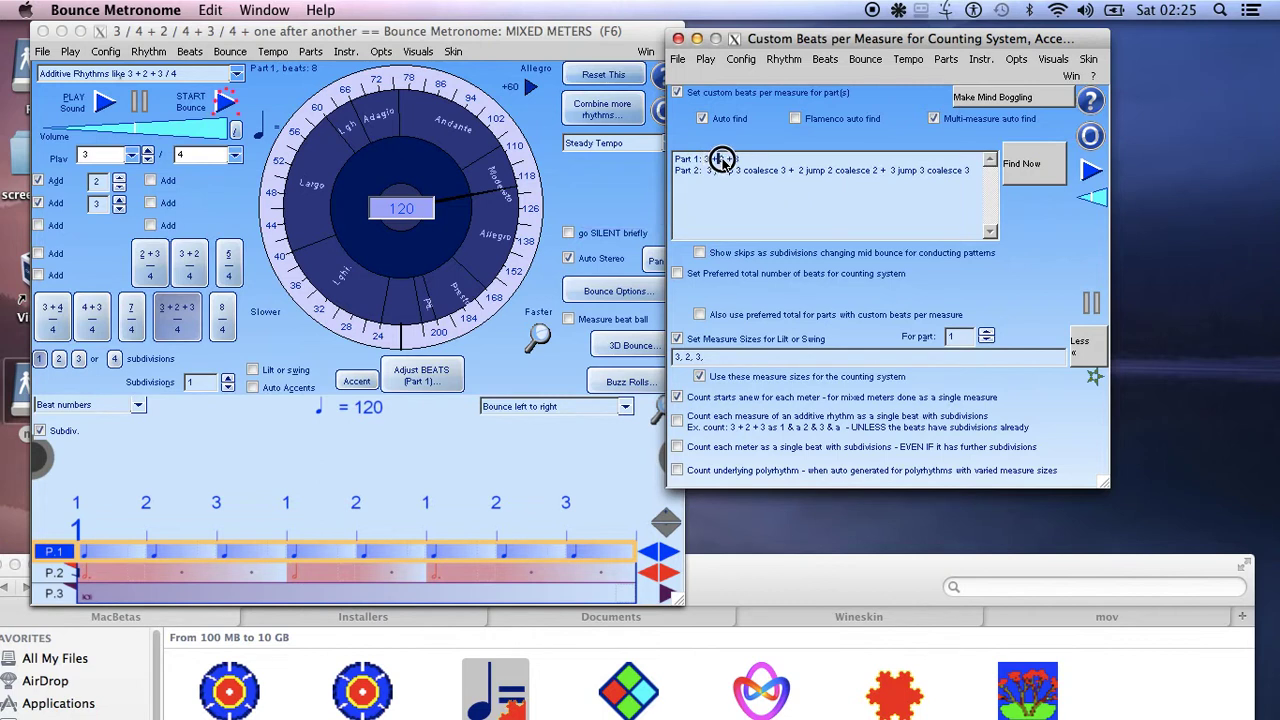
double_click(722, 160)
type("4 +")
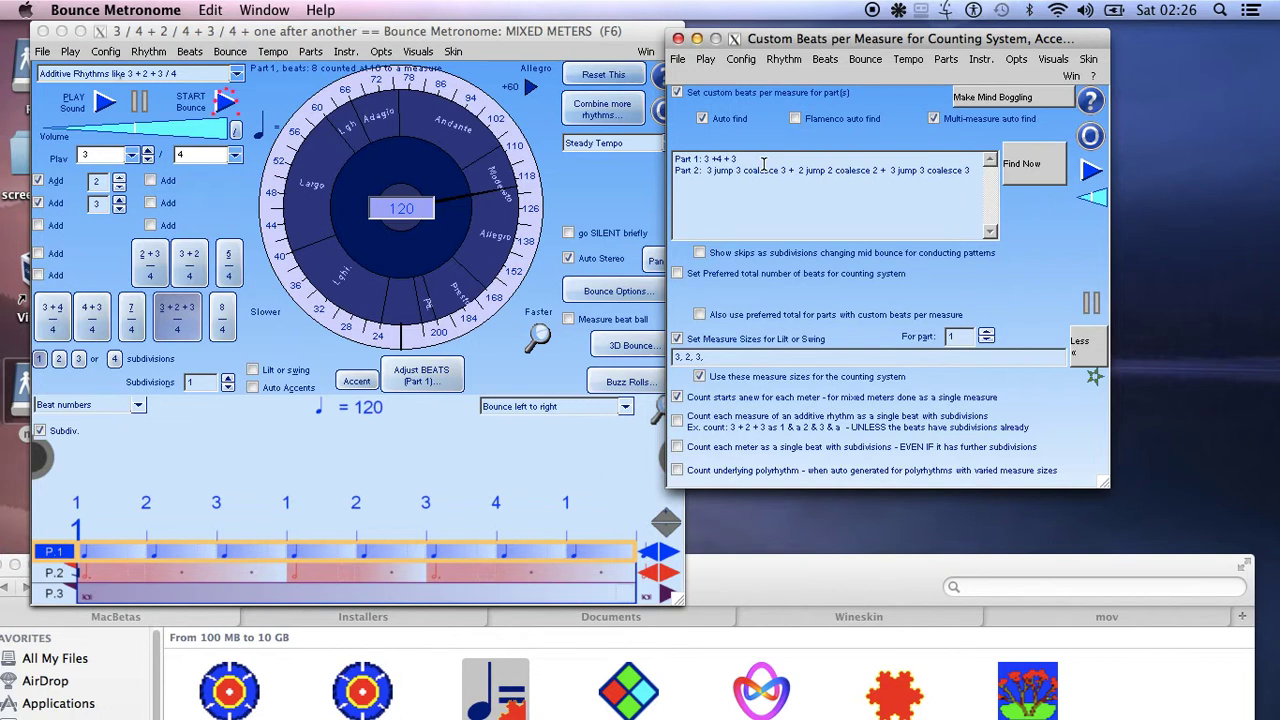
left_click(732, 159)
type("2")
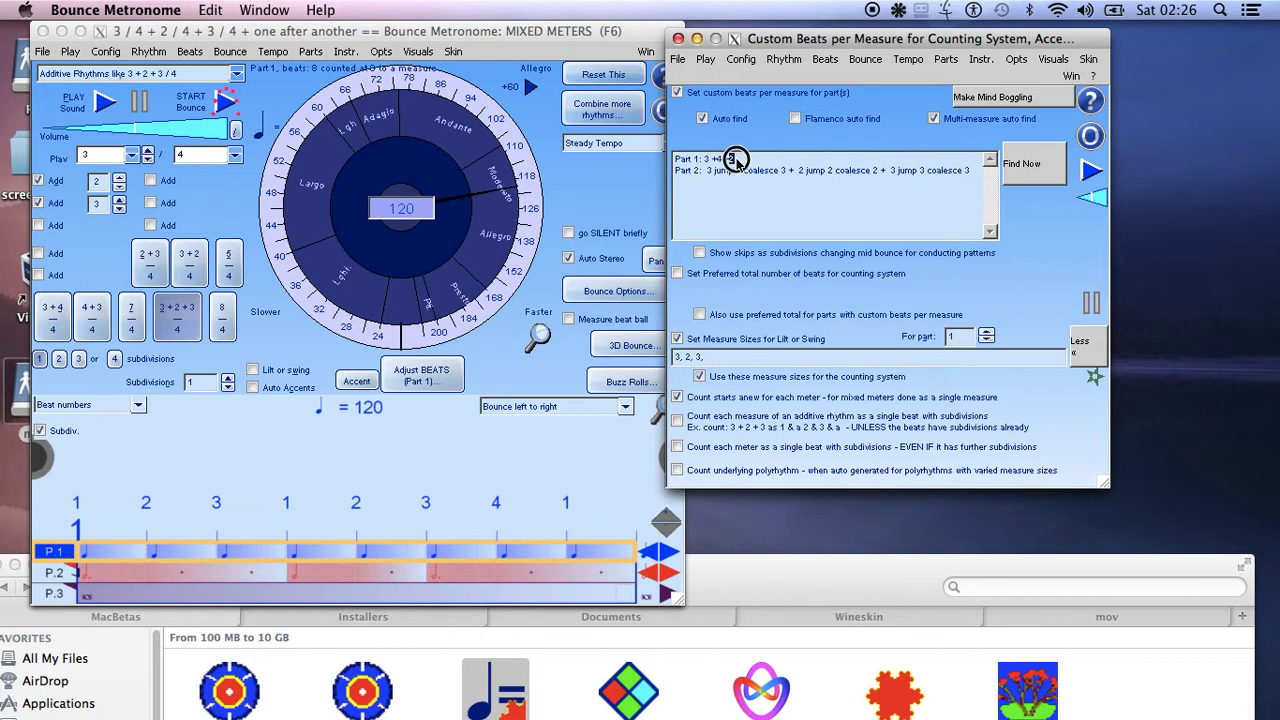
key("BackSpace")
type("1")
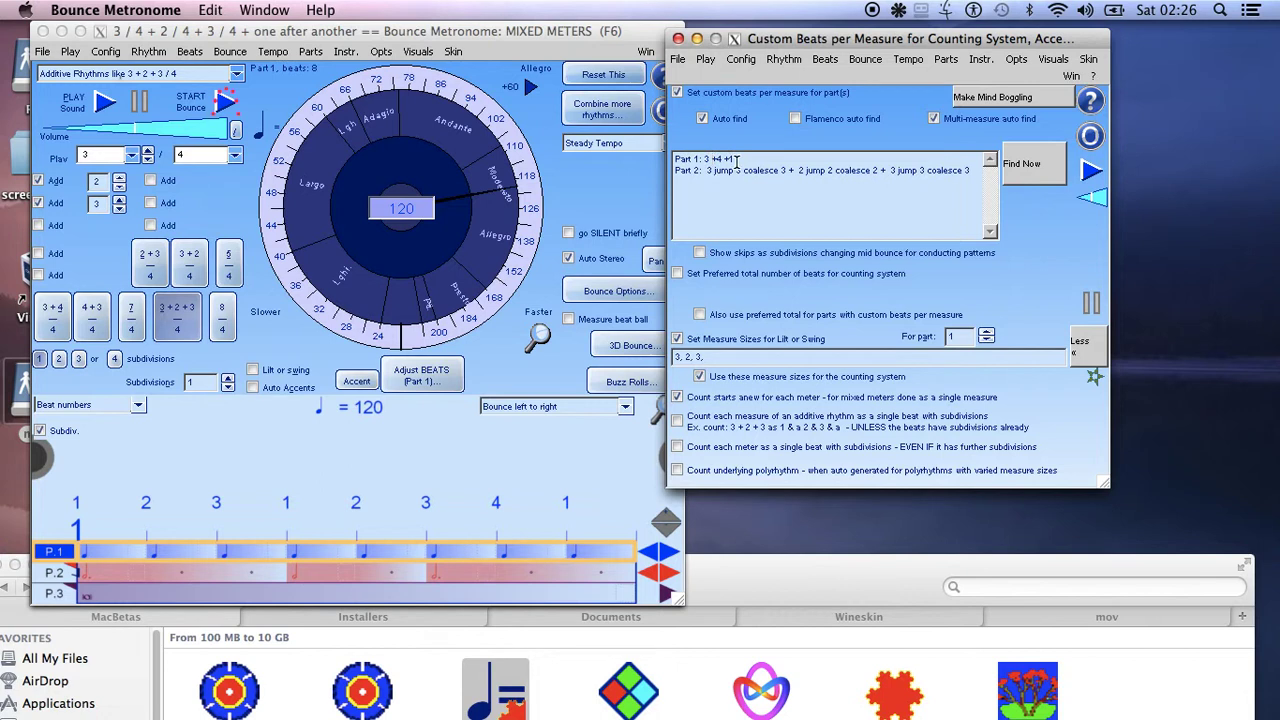
- Move the custom beats window clear of the main metronome window and close it
left_click(181, 325)
left_click_drag(783, 39, 863, 57)
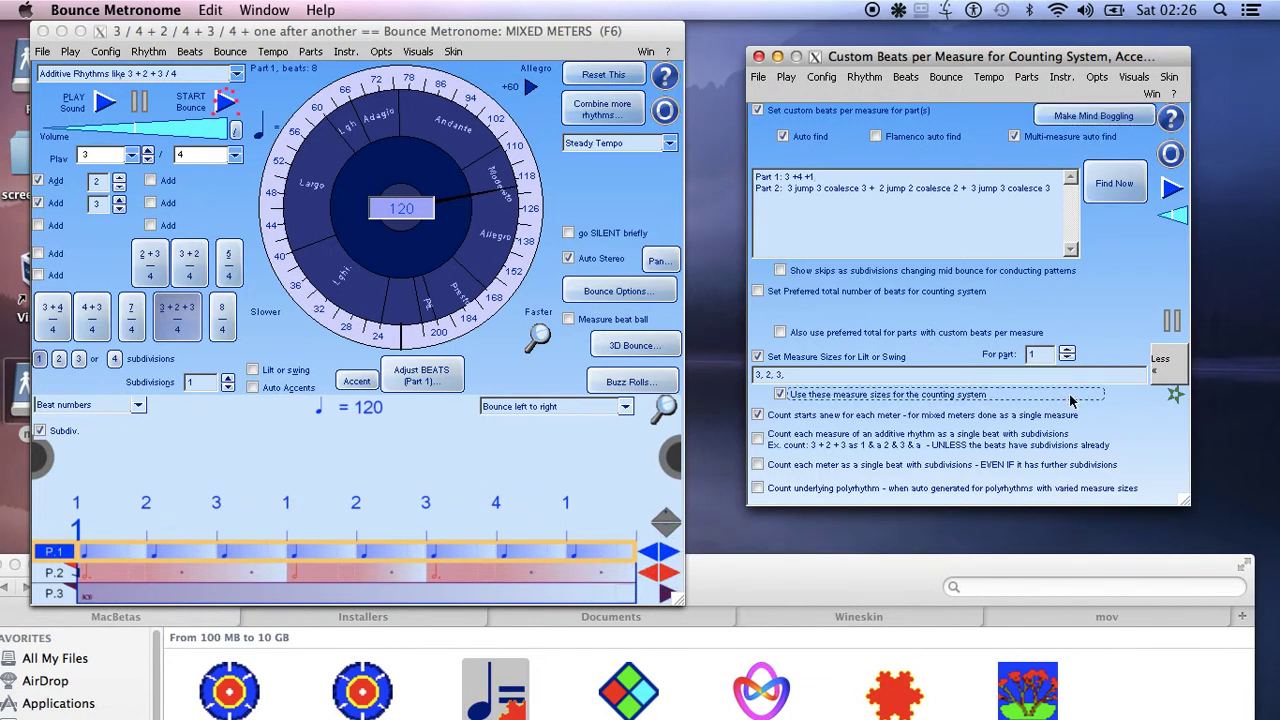
mouse_move(849, 56)
left_mouse_down()
mouse_move(855, 80)
mouse_move(846, 57)
left_mouse_up()
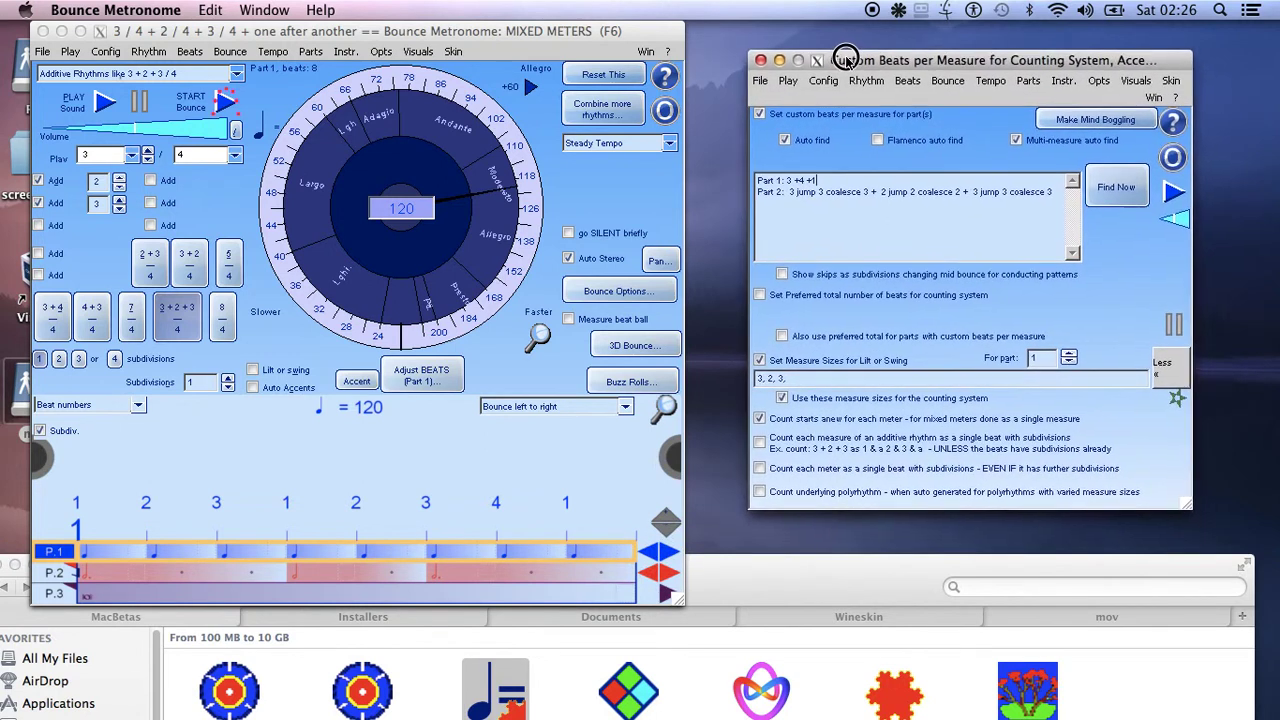
left_click(760, 60)
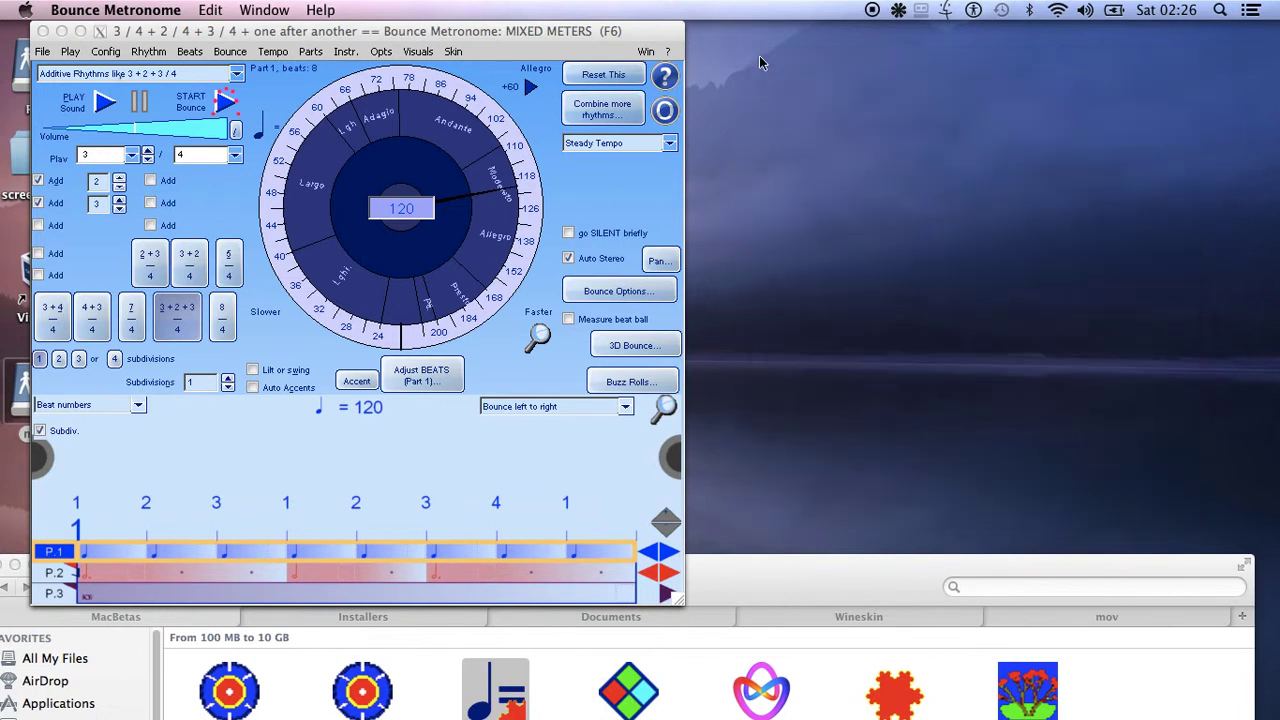
- Switch the rhythm type to Bounce Metronome Professional, accepting the resets
left_click(237, 75)
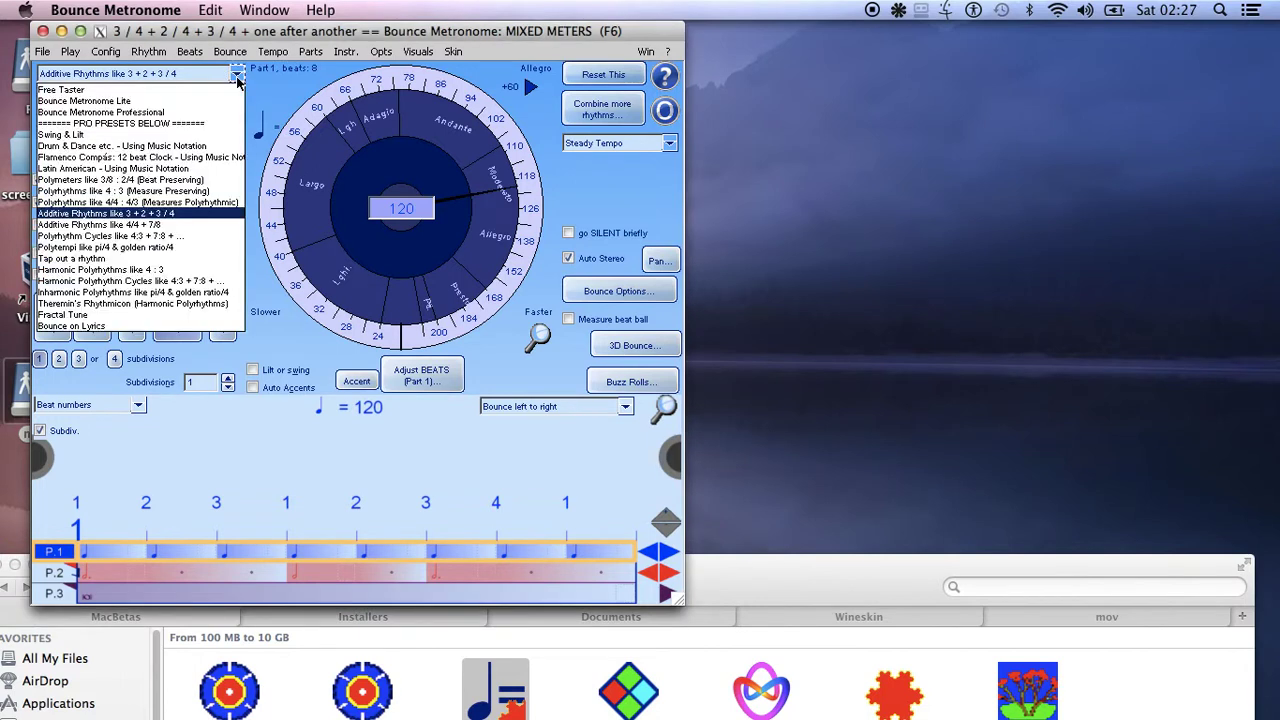
left_click(198, 113)
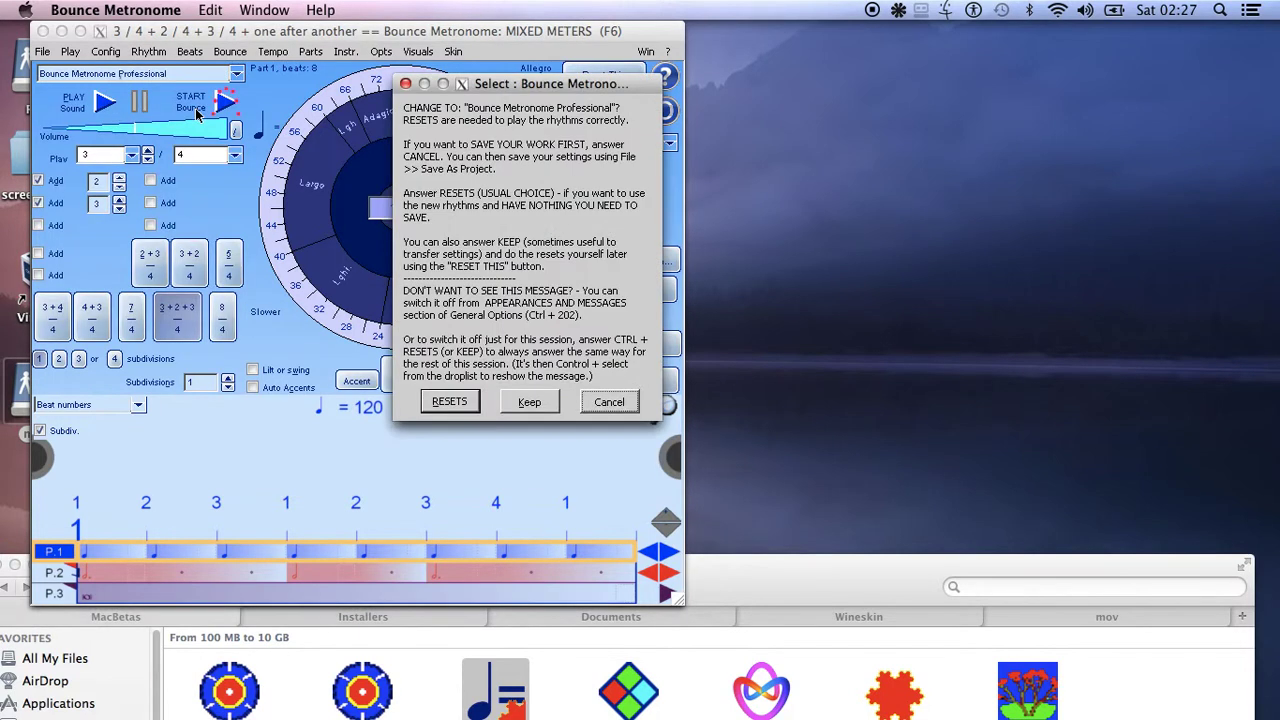
left_click(449, 405)
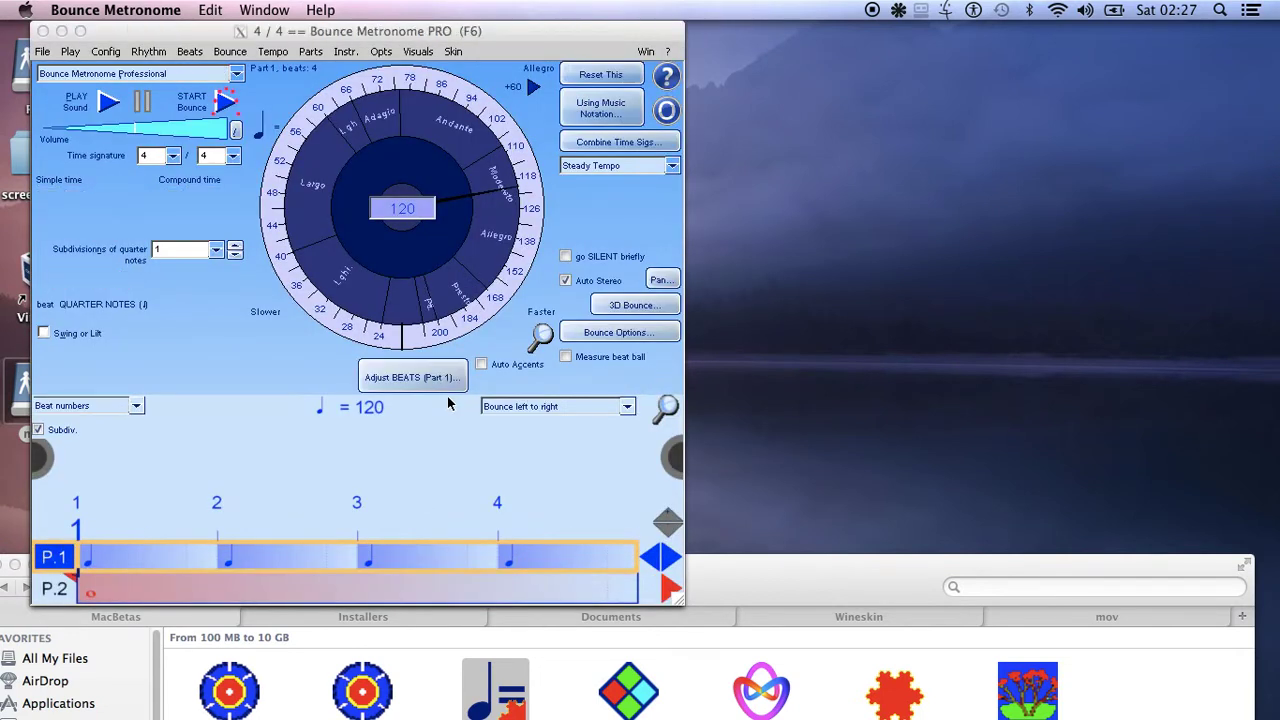
- Open the Drum Machine maker and create a drum machine with 4 parts, 4 measures and 4 beats per measure
left_click(150, 52)
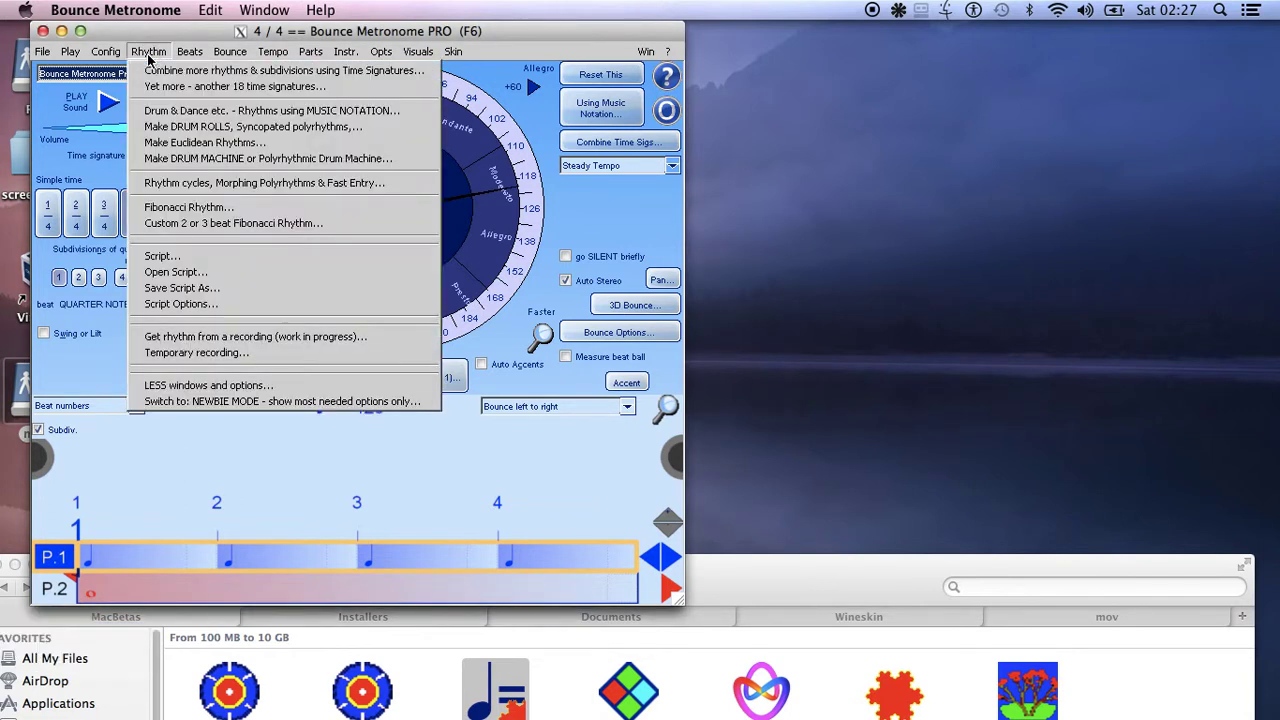
left_click(250, 158)
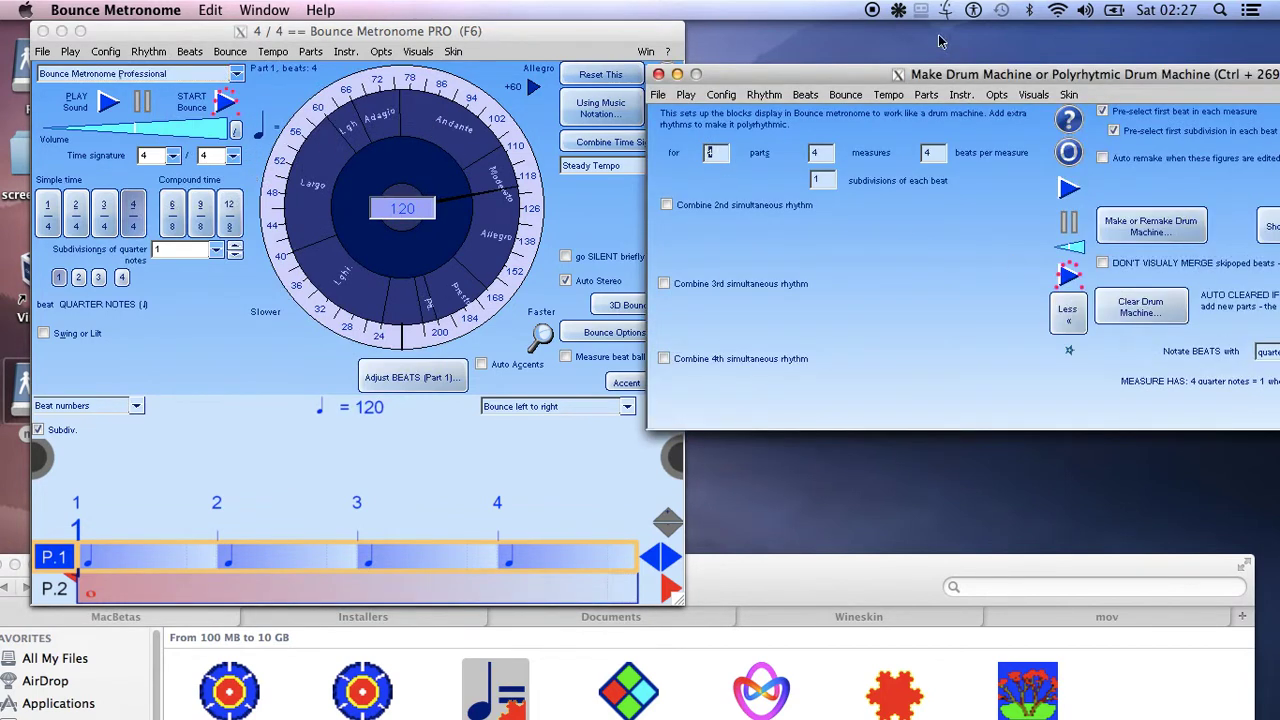
left_click_drag(937, 80, 802, 44)
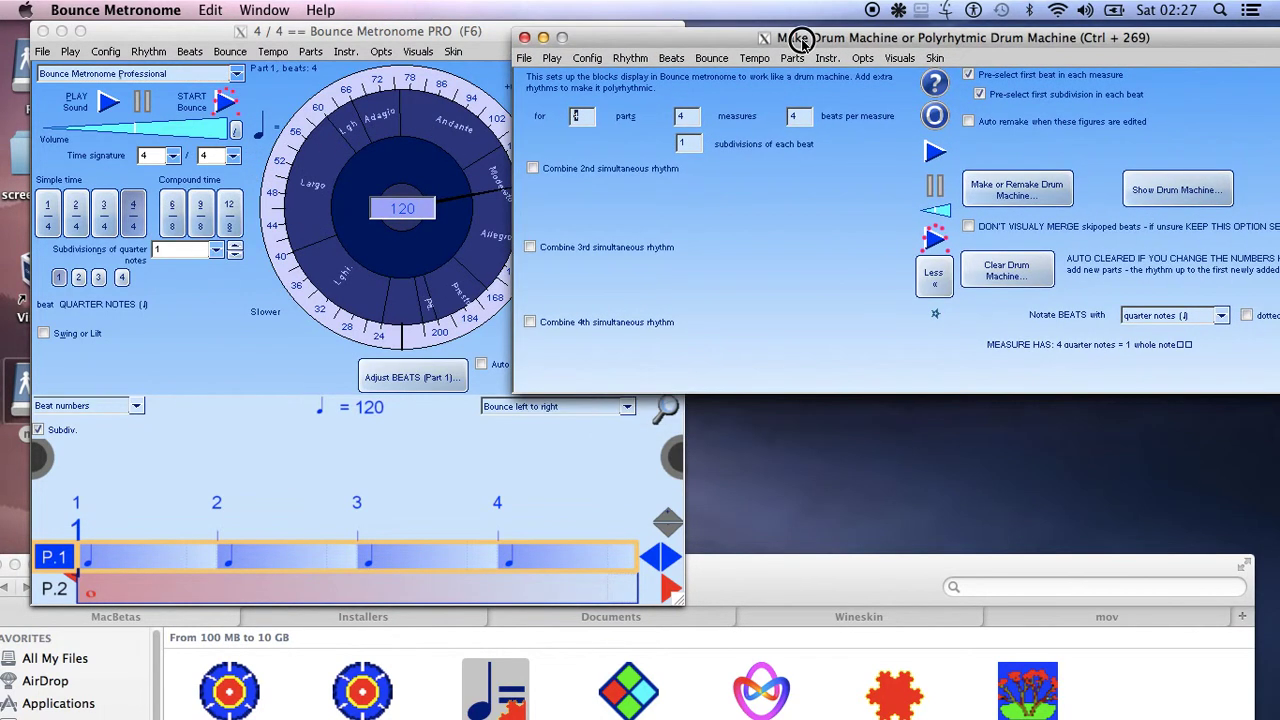
left_click(1050, 188)
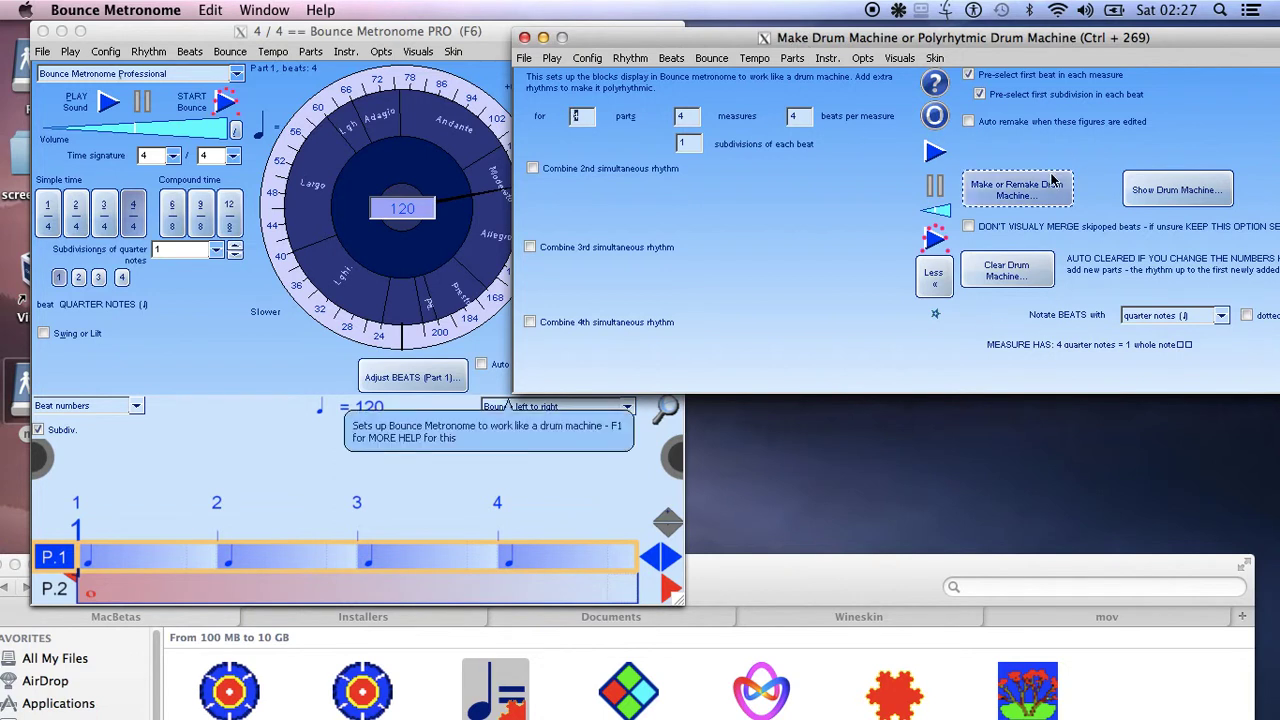
left_click(1028, 193)
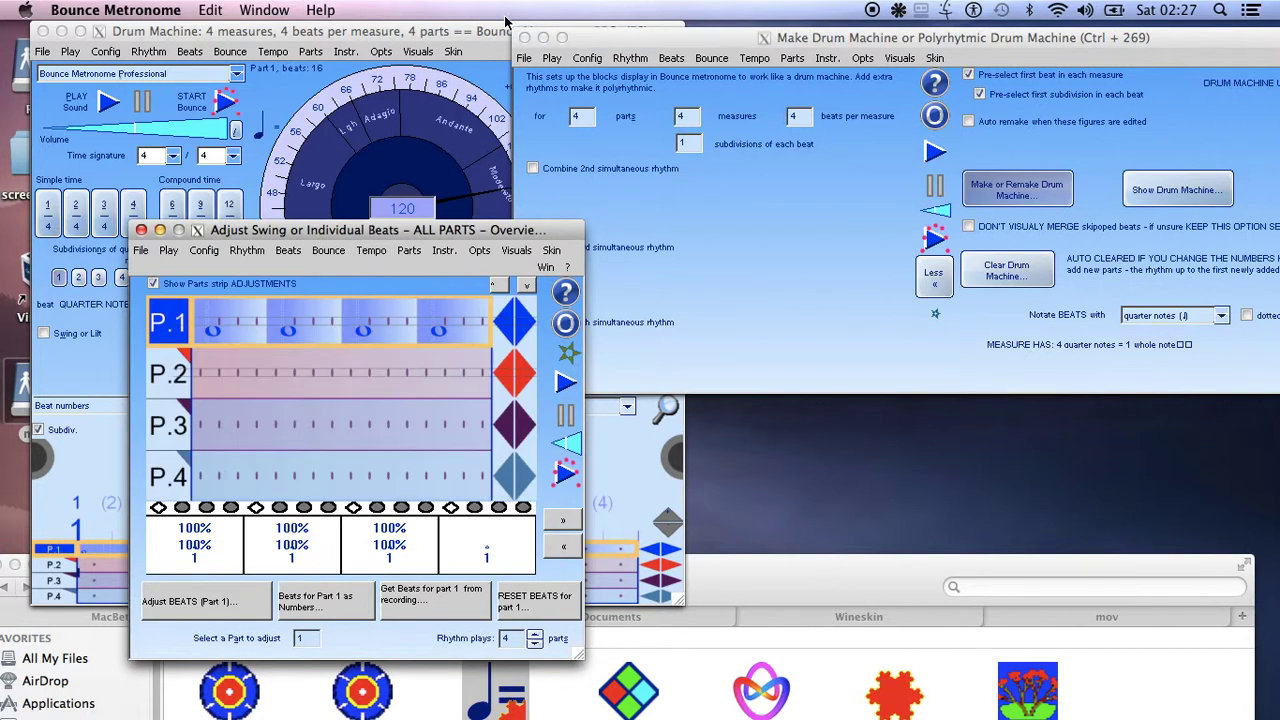
- Open the music notation window for the drum machine rhythm and move it clear of the drum machine settings
left_click(476, 30)
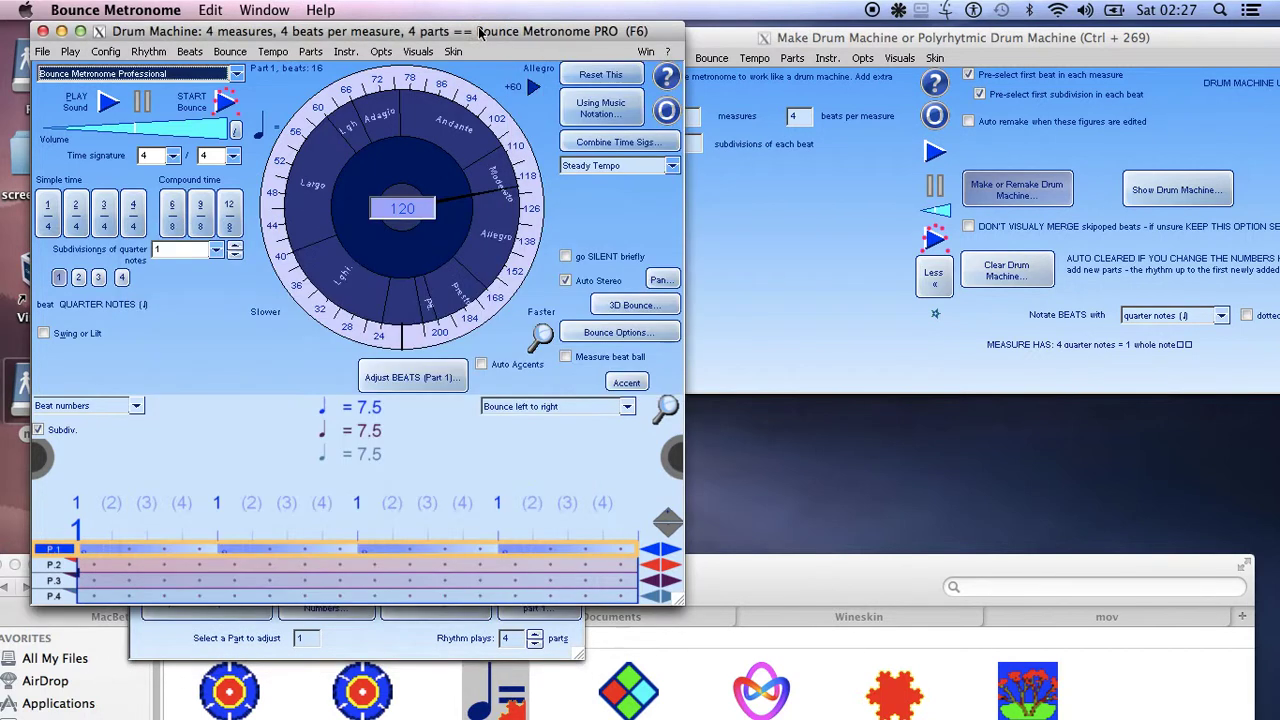
left_click(610, 111)
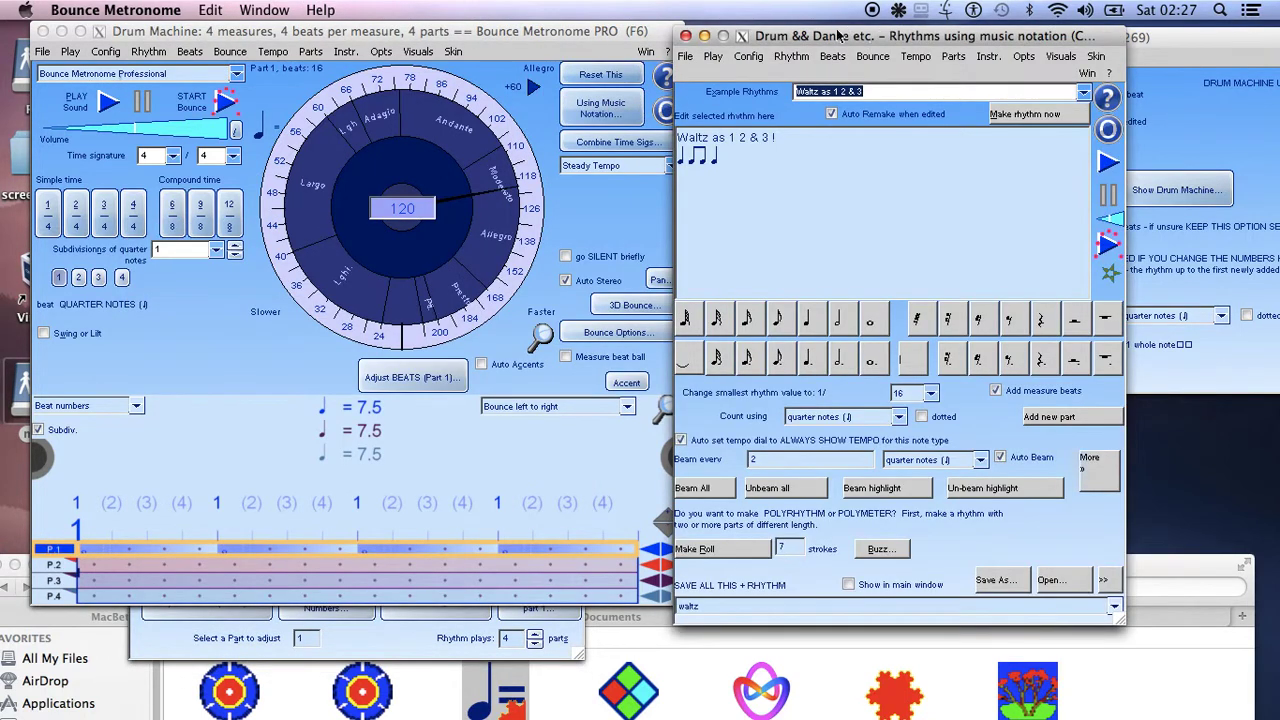
left_click_drag(837, 35, 968, 357)
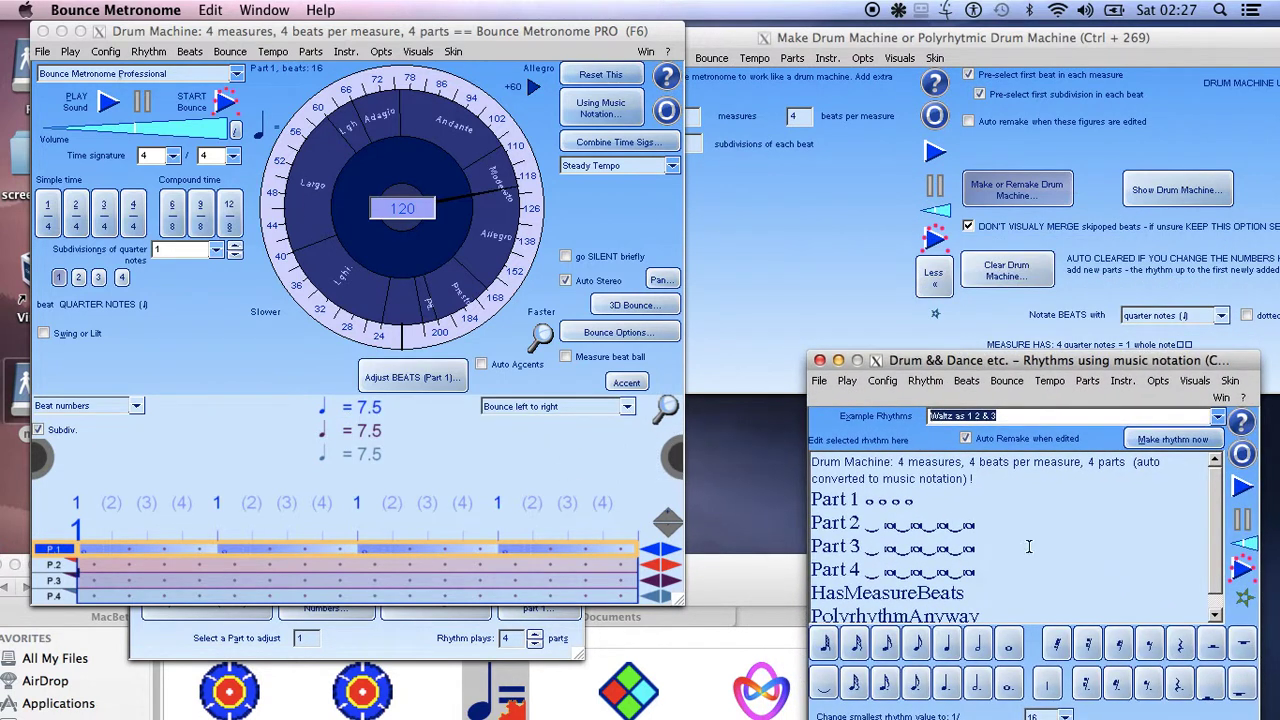
- Bring the all-parts beats overview forward and switch on several irregularly spaced beats across Part 2
left_click(426, 651)
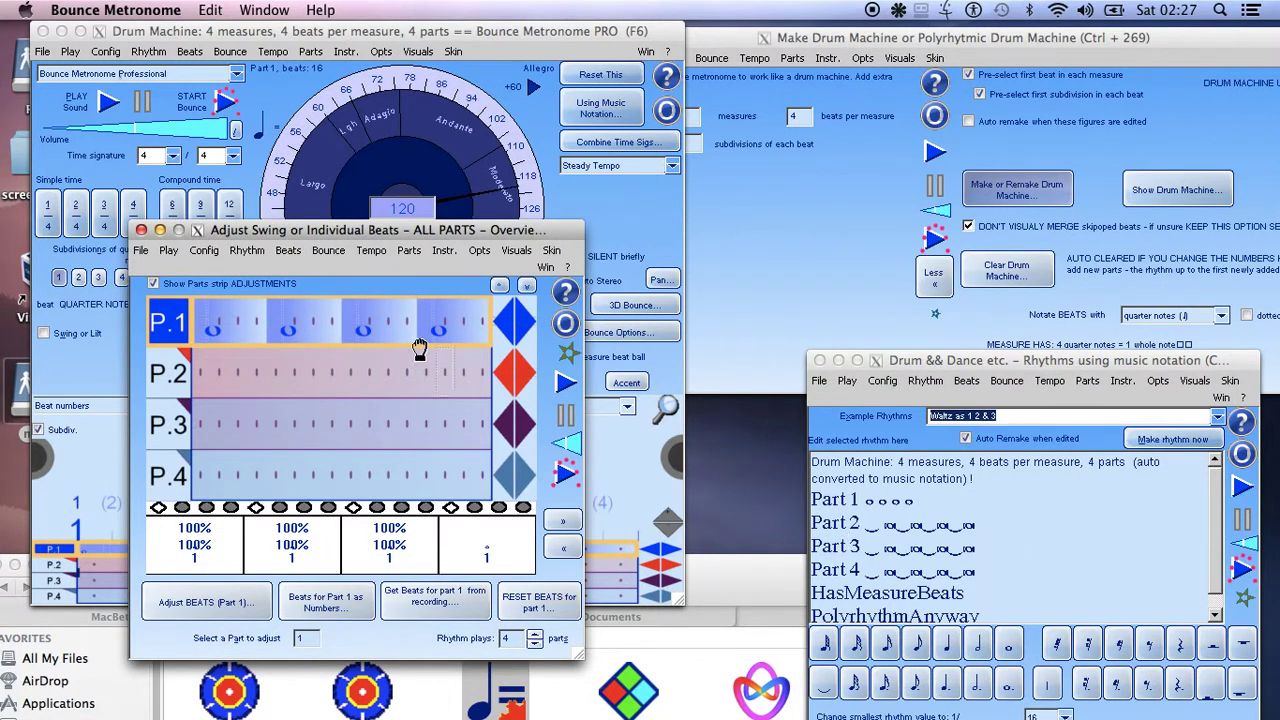
left_click(221, 374)
left_click_drag(221, 374, 493, 377)
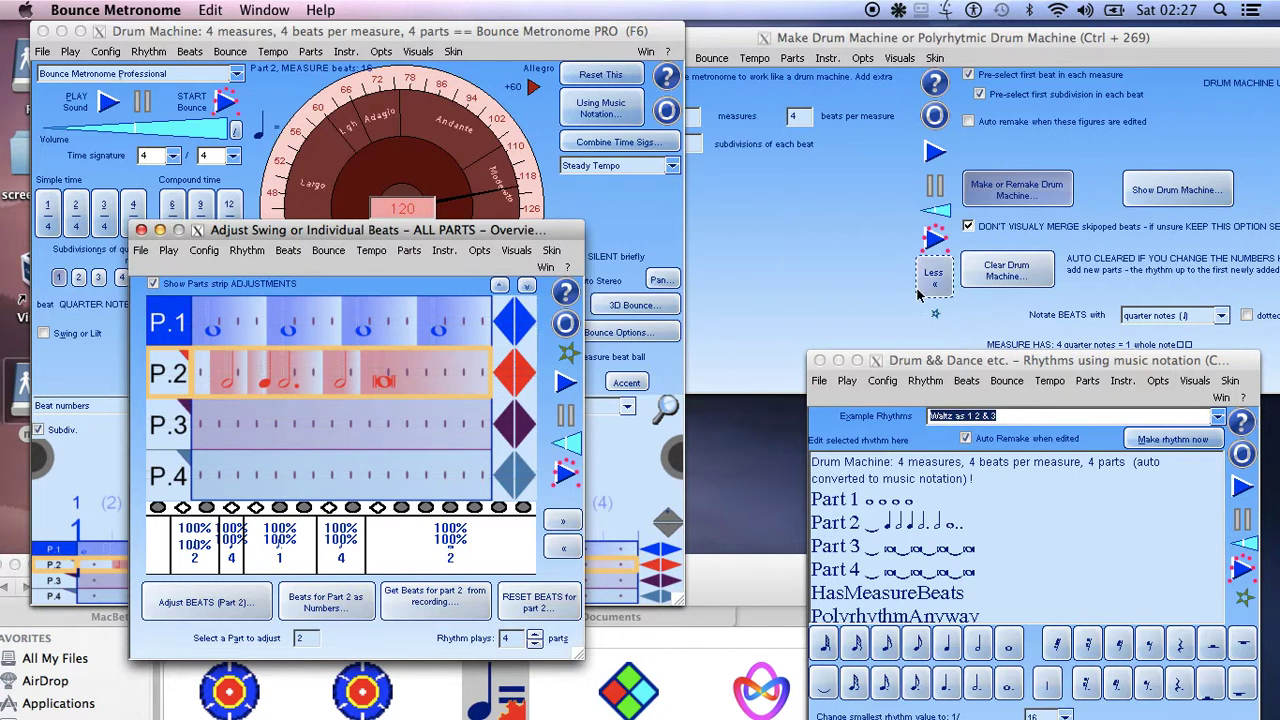
- Set the drum machine to notate beats with eighth notes
left_click(879, 238)
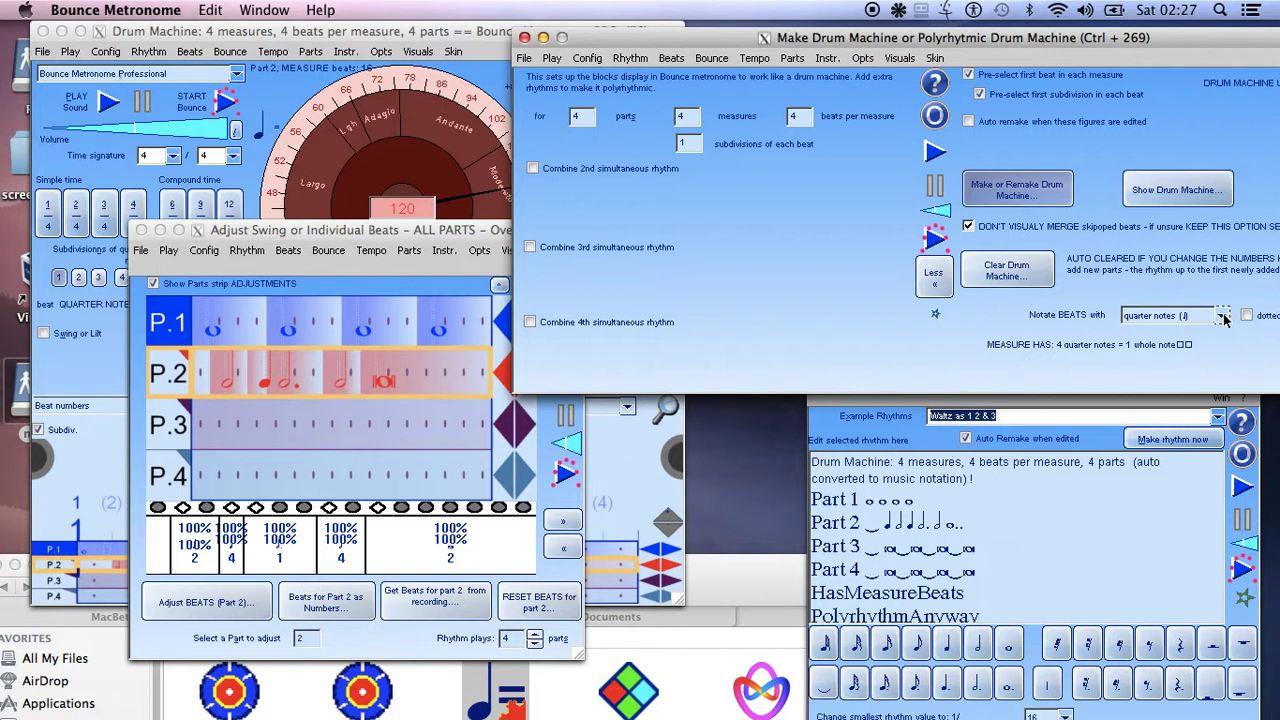
left_click(1223, 316)
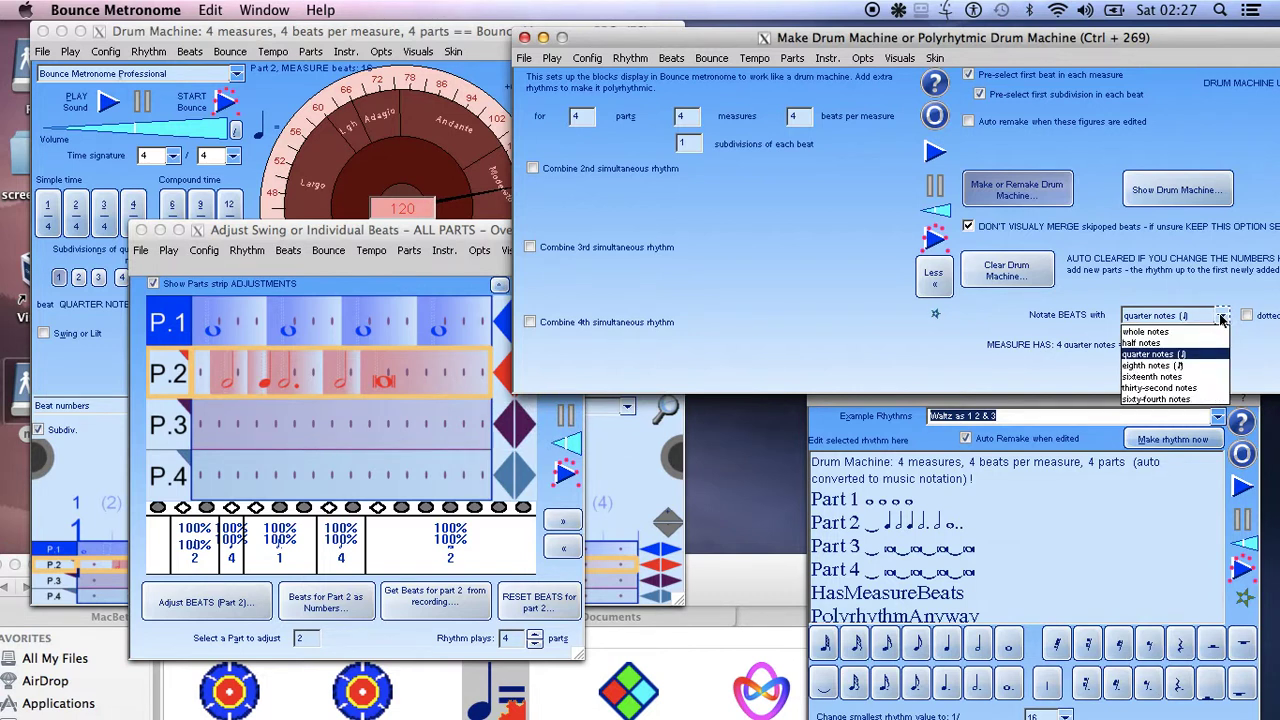
left_click(1203, 366)
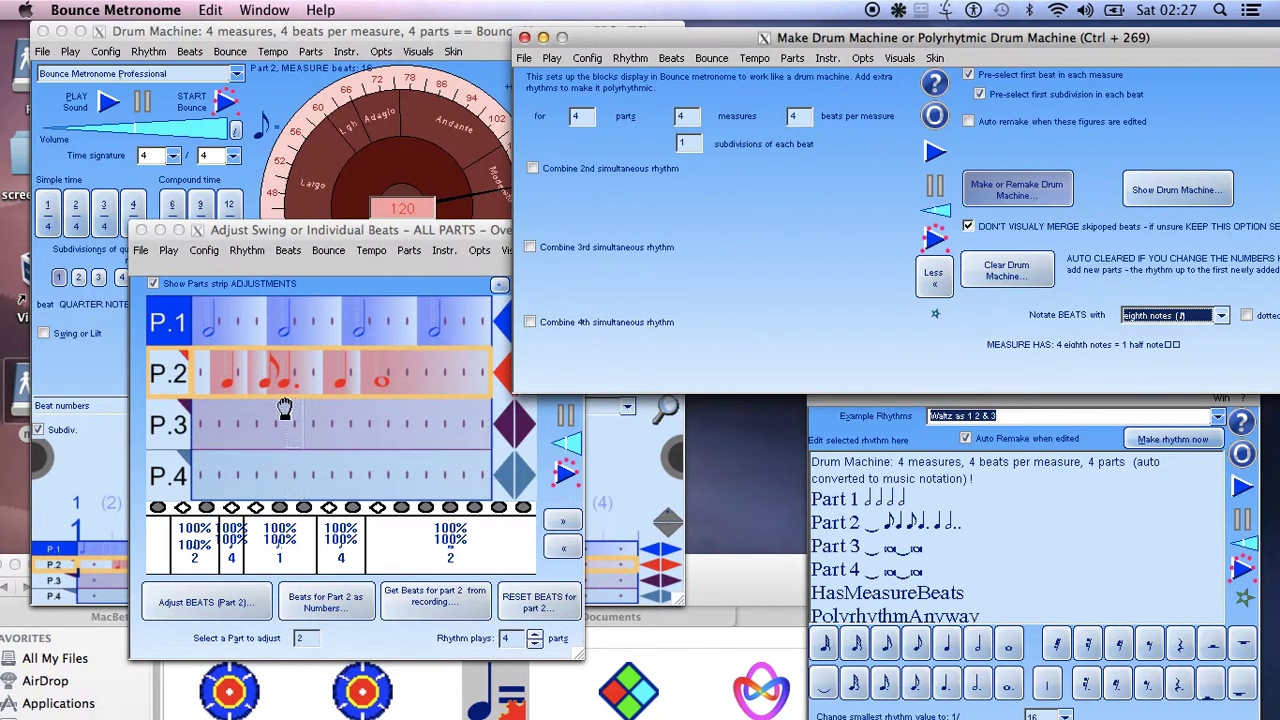
- Switch on additional beats in the second half of Part 2
left_click(417, 378)
left_click(446, 388)
left_click(446, 388)
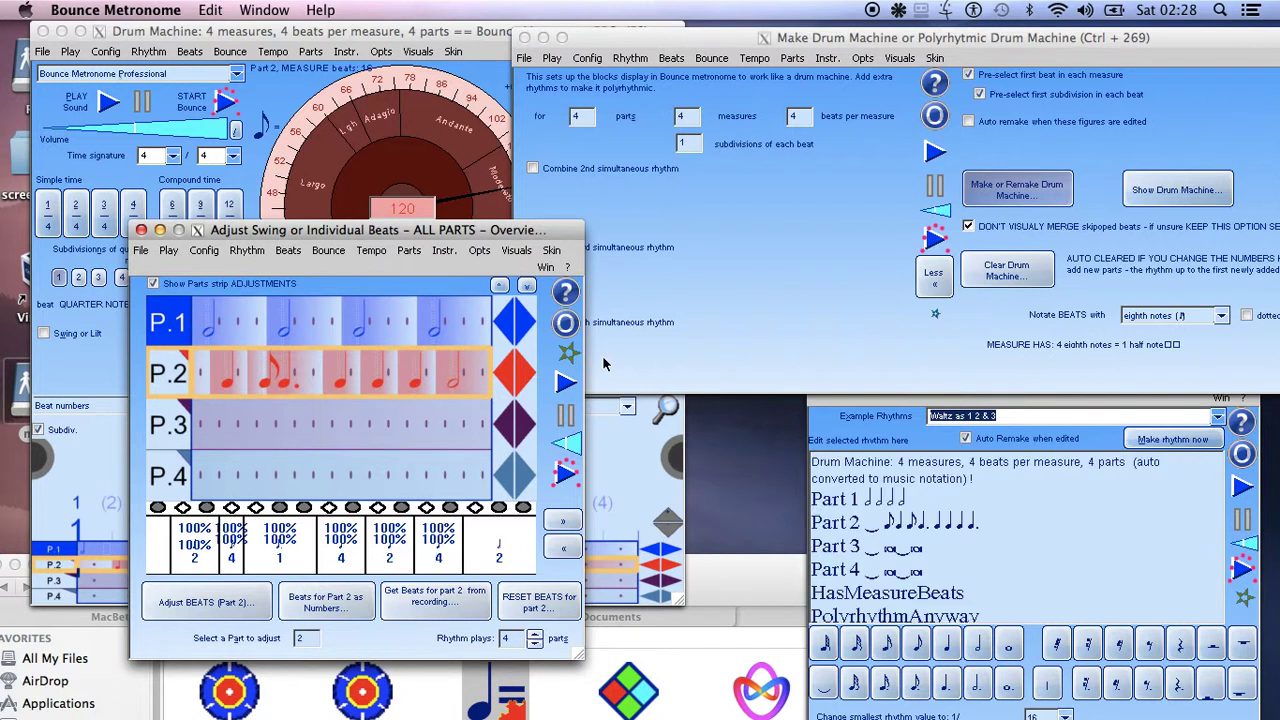
- Combine a second simultaneous rhythm of 2 parts, 4 measures and 3 beats per measure, and remake the drum machine
left_click(804, 212)
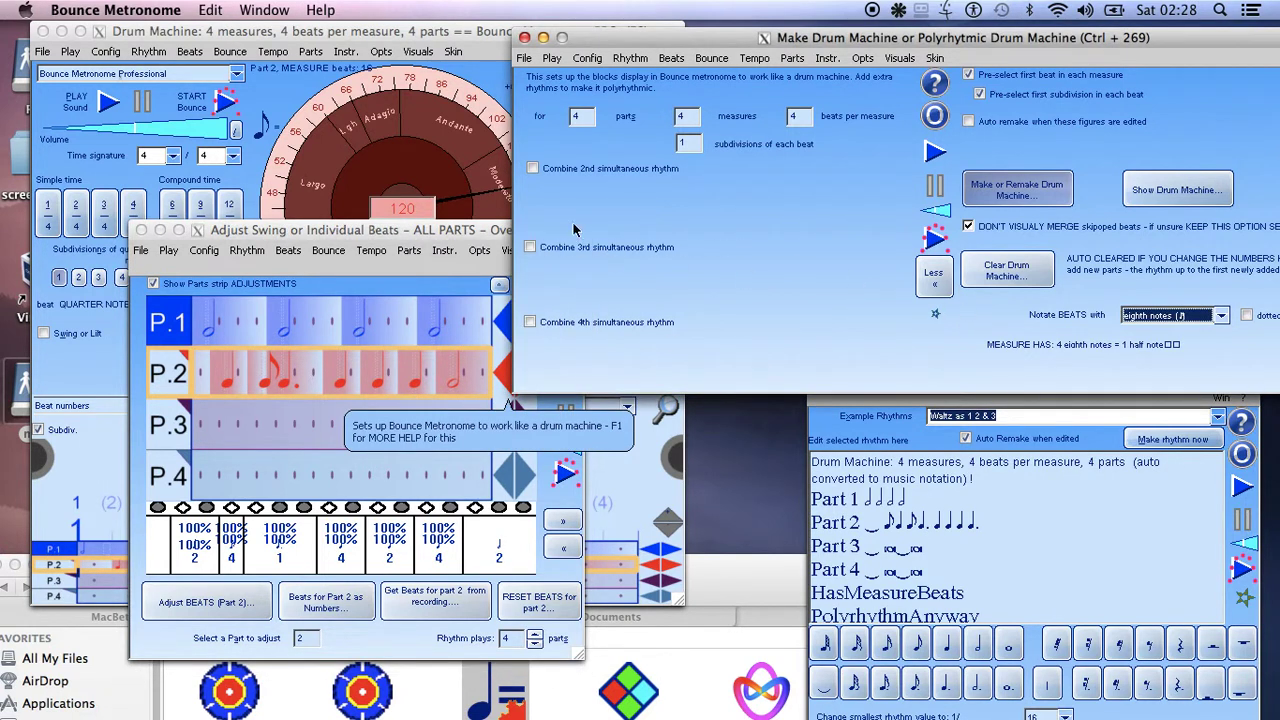
left_click(533, 170)
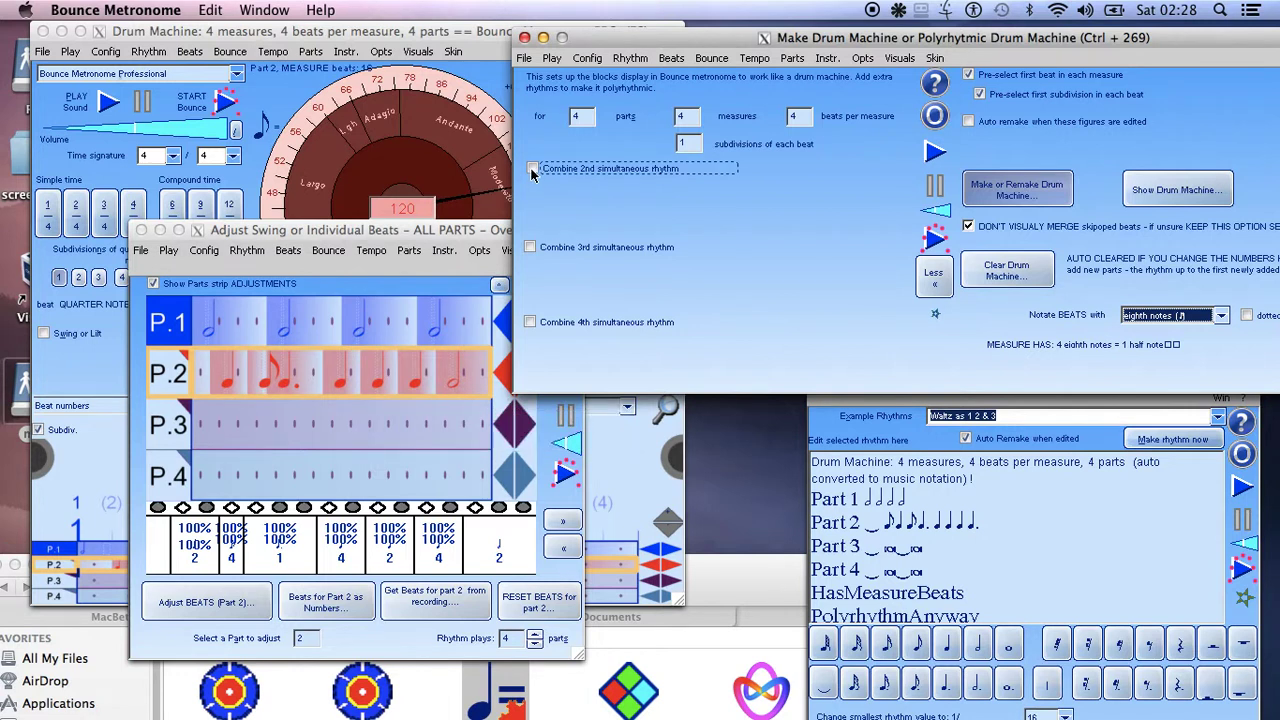
left_click(533, 170)
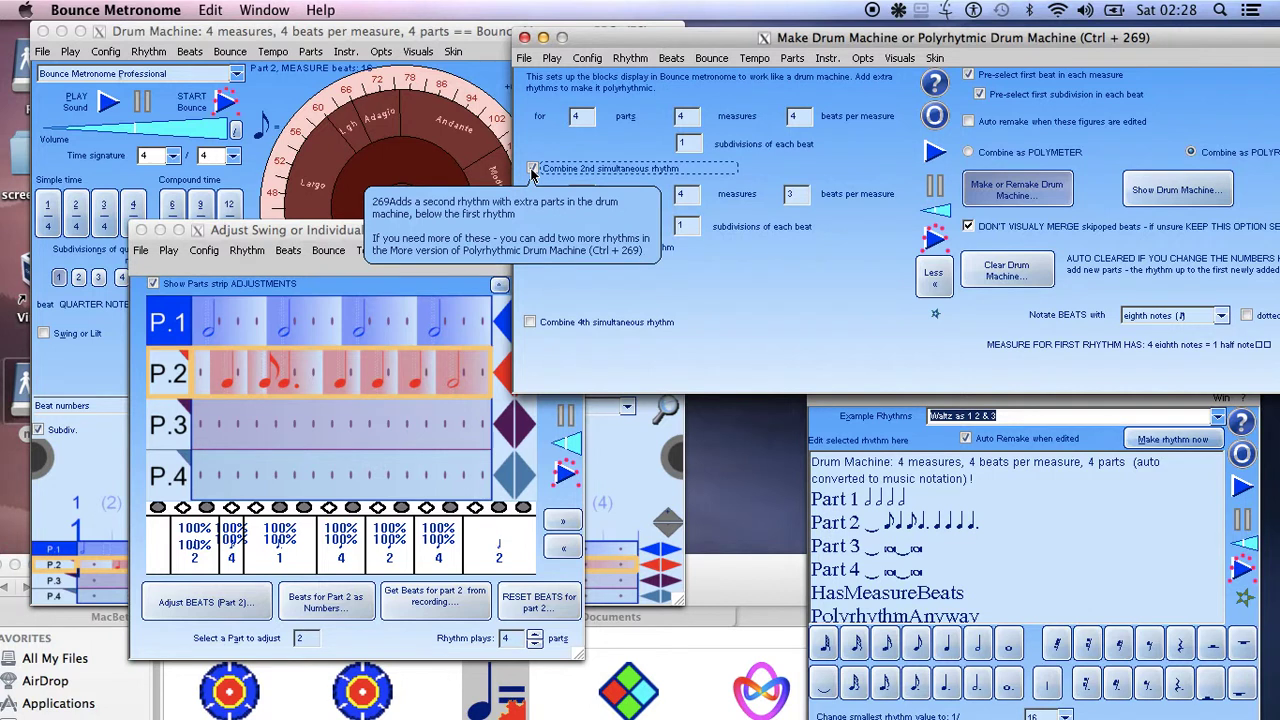
left_click(1022, 196)
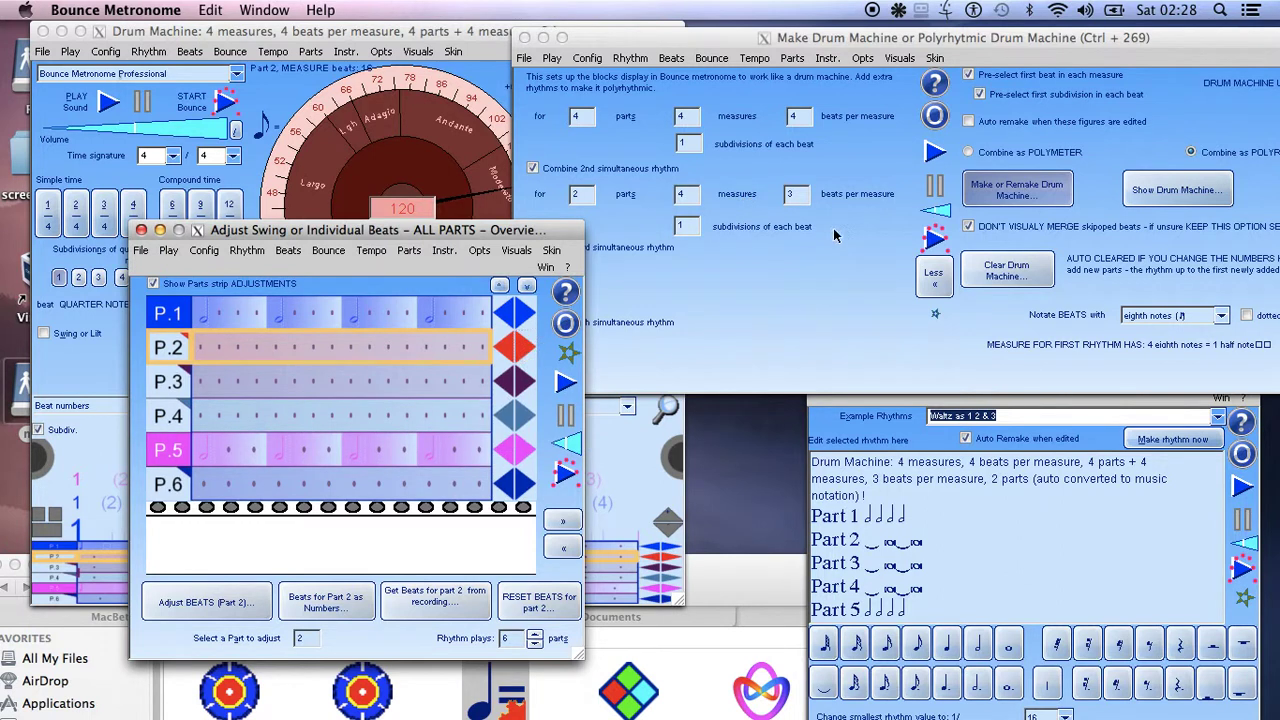
- Switch on extra beats in the first two measures of Part 5 and near the start of Part 3
left_click(820, 122)
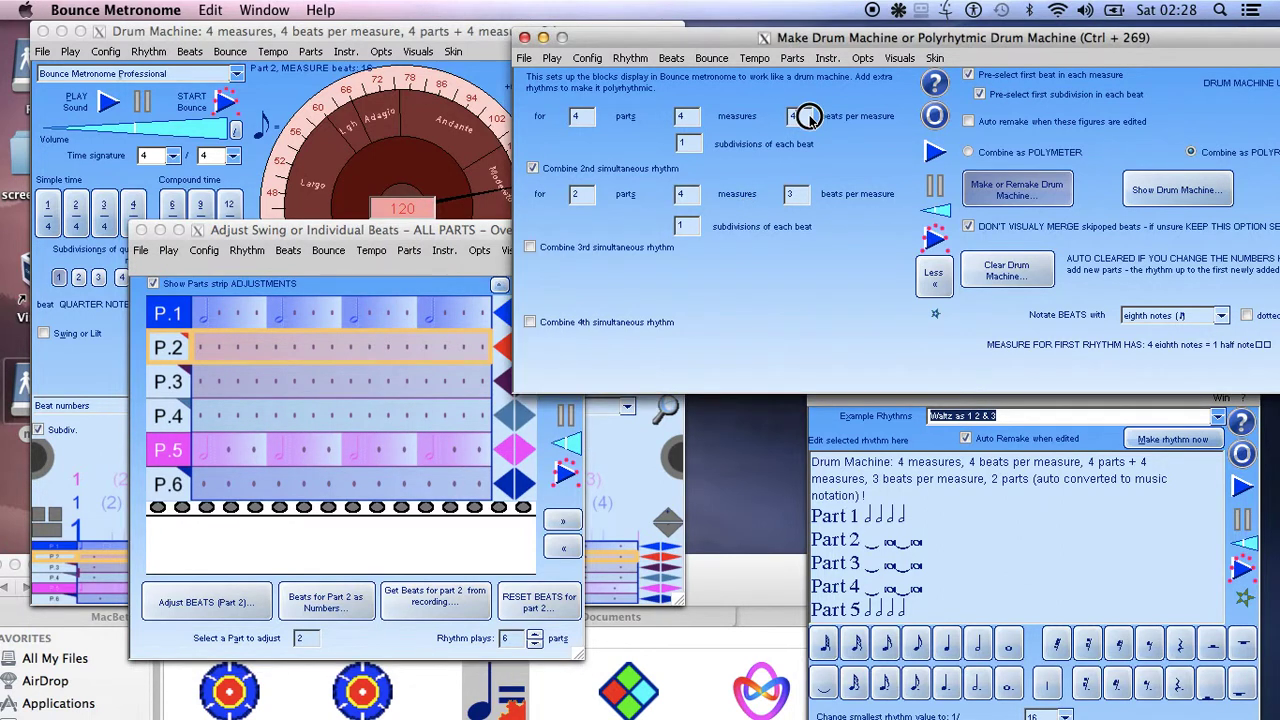
left_click(802, 200)
left_click(230, 456)
left_click(226, 458)
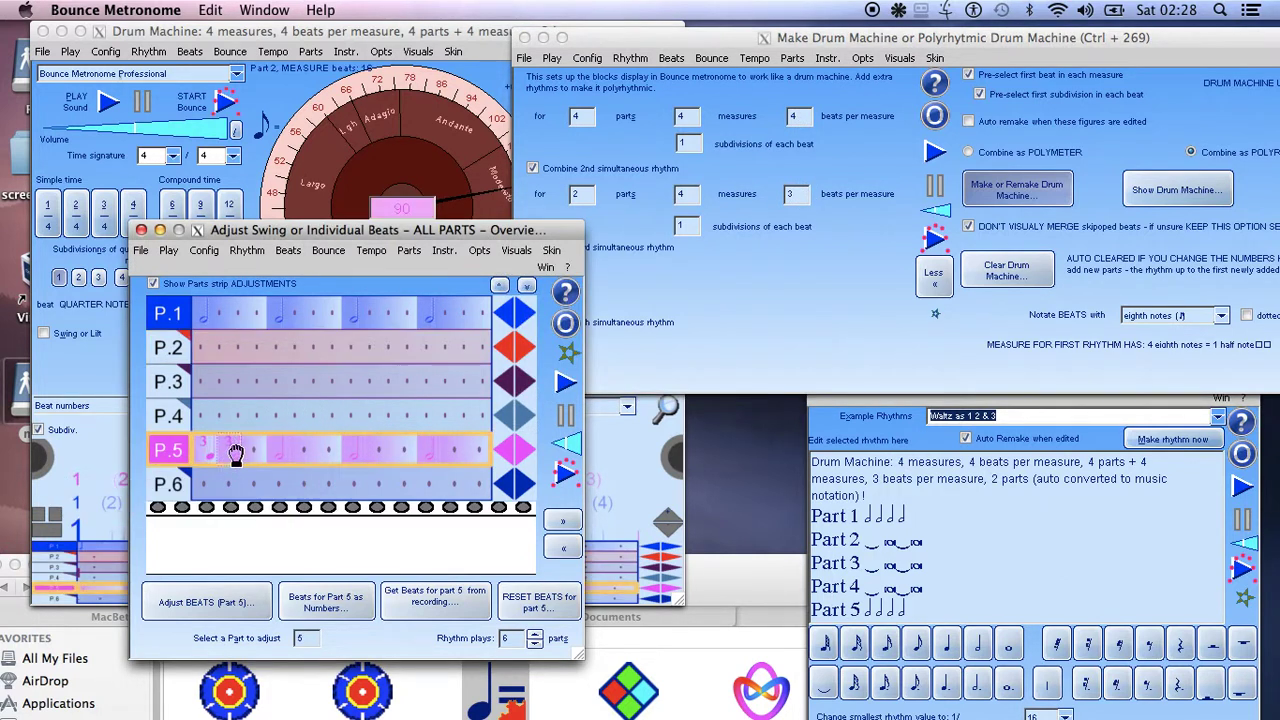
left_click(222, 390)
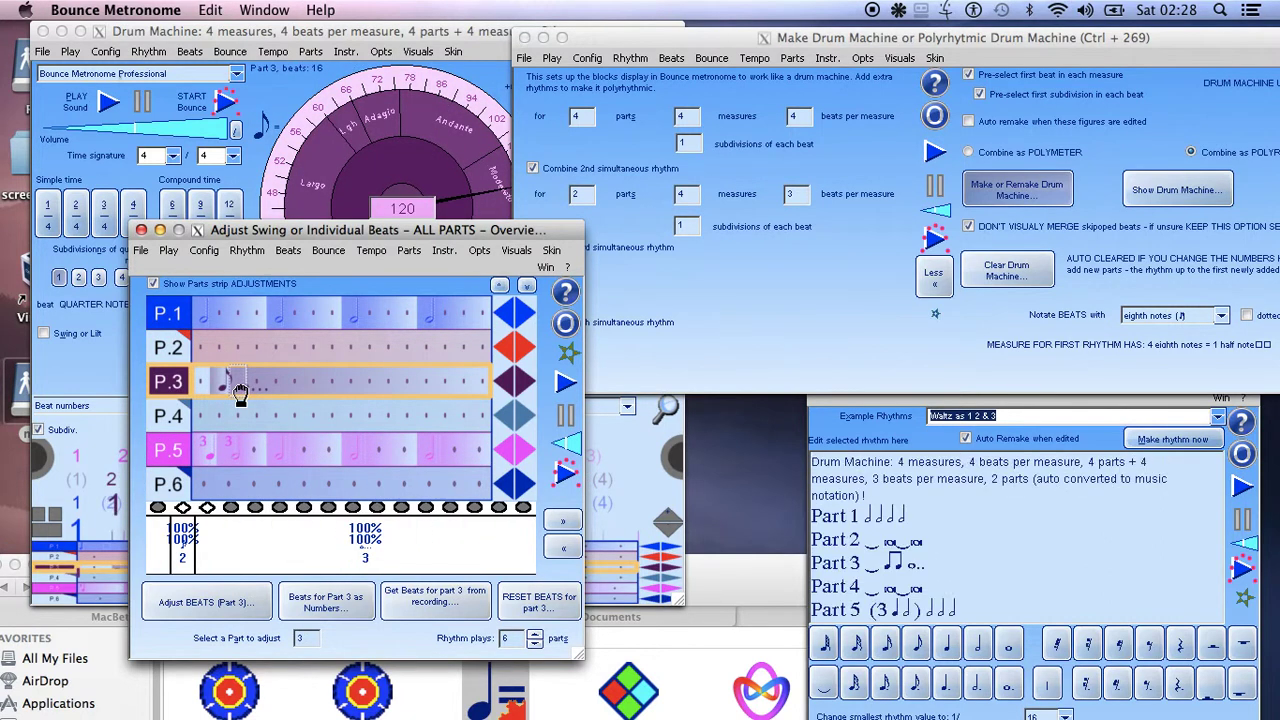
left_click(239, 391)
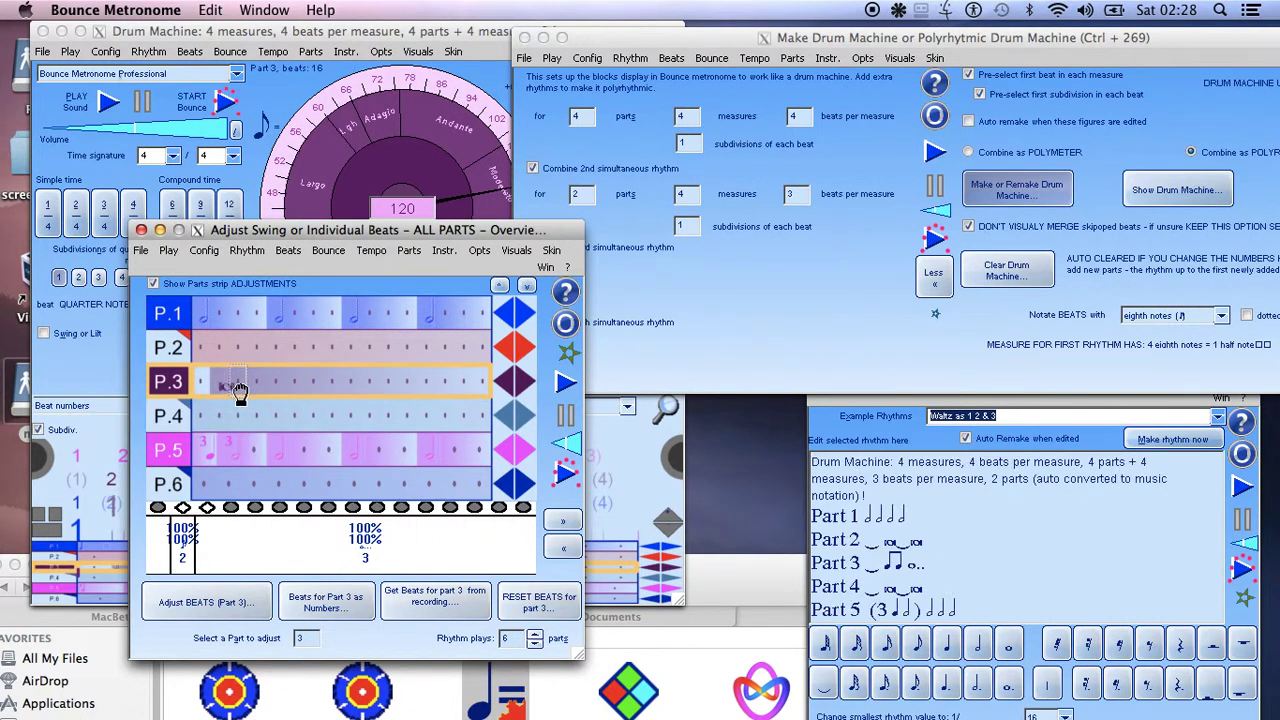
left_click(239, 461)
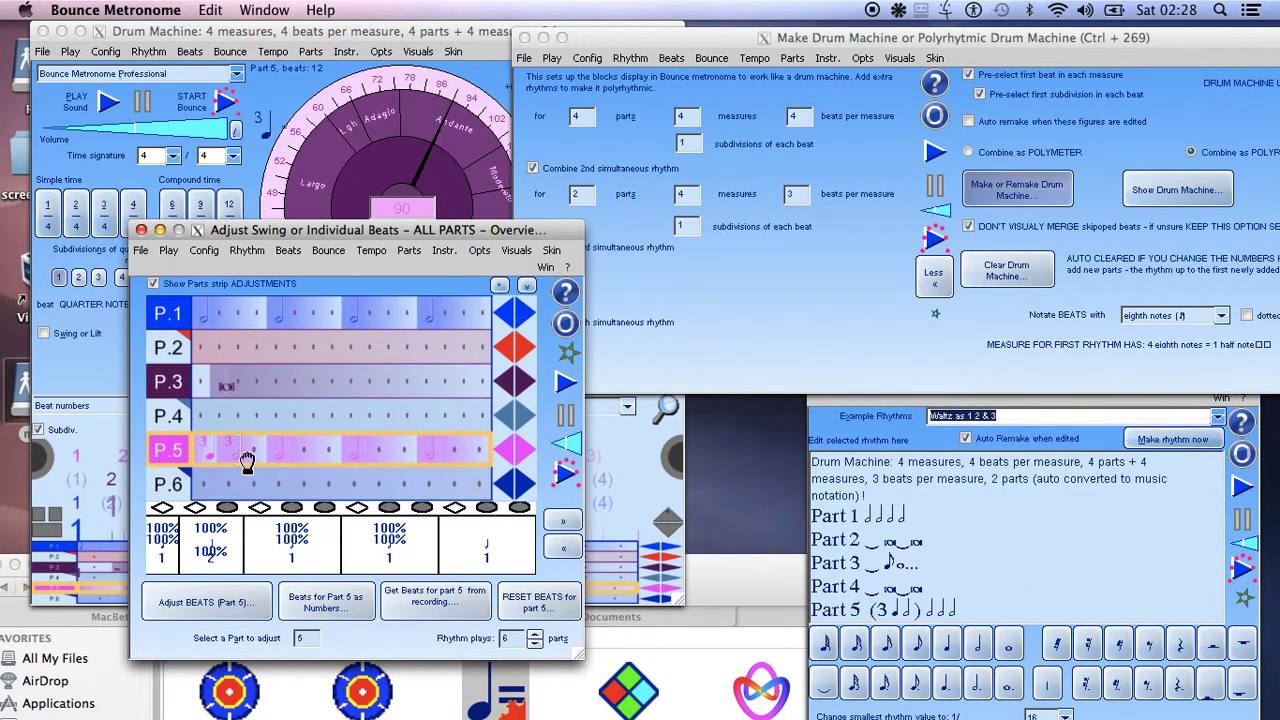
left_click(316, 452)
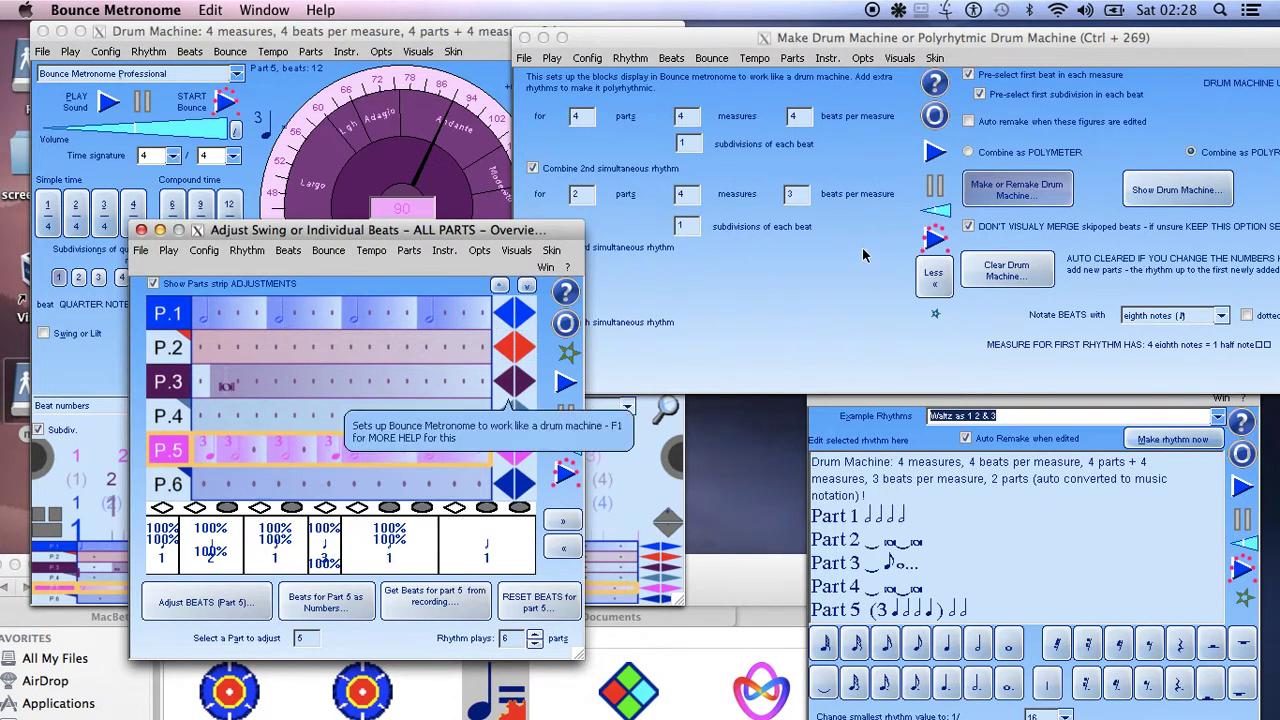
- Switch on further beats in the last three measures of Part 3 and notate the drum machine's beats with sixteenth notes
left_click(326, 390)
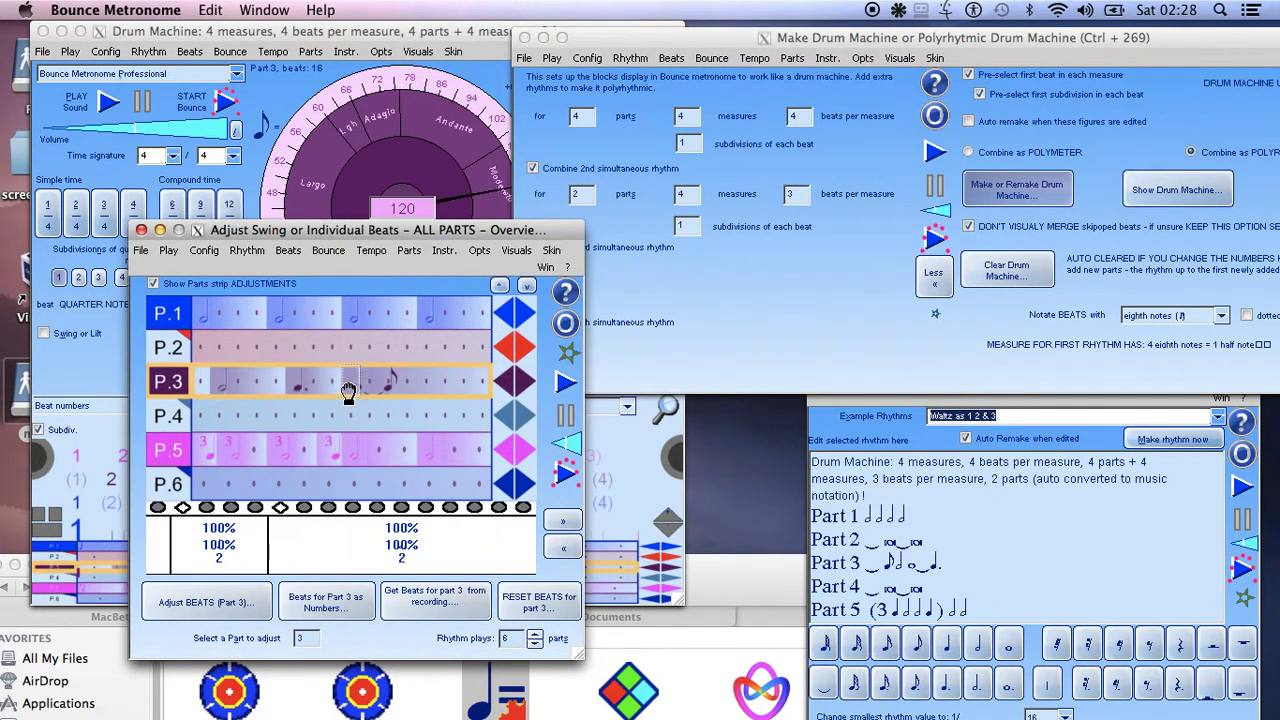
left_click(372, 388)
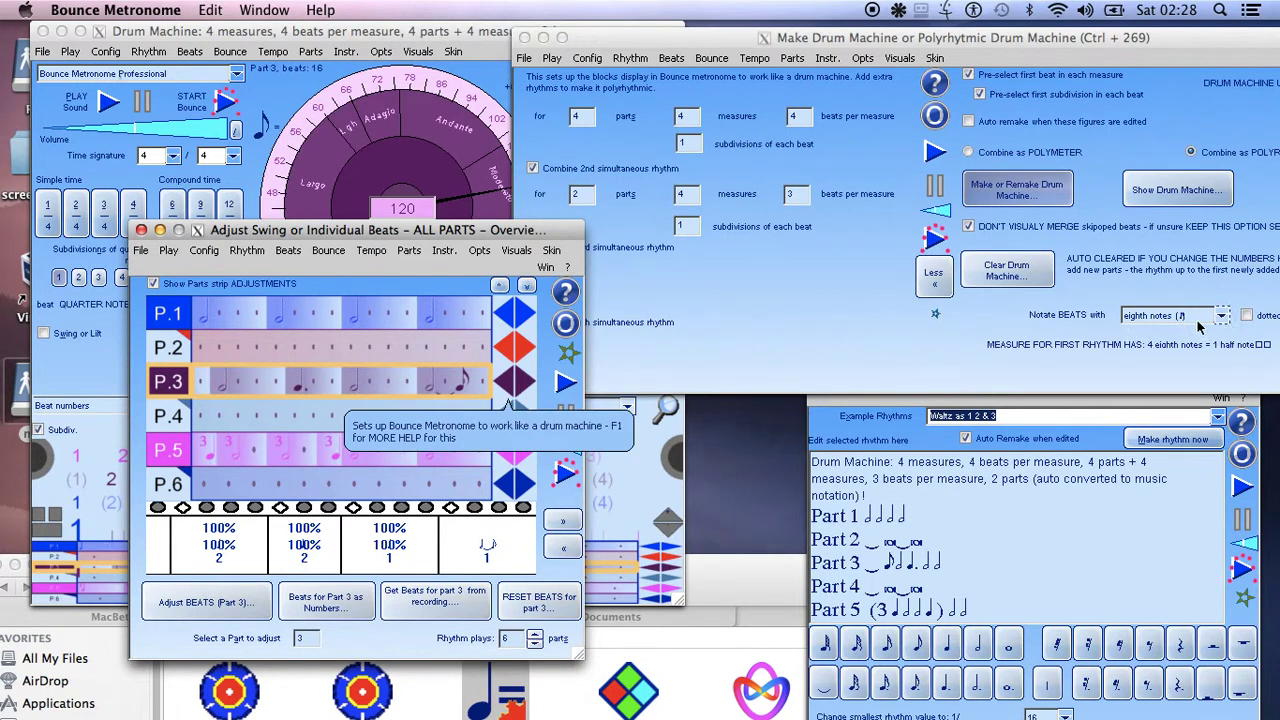
left_click(1221, 316)
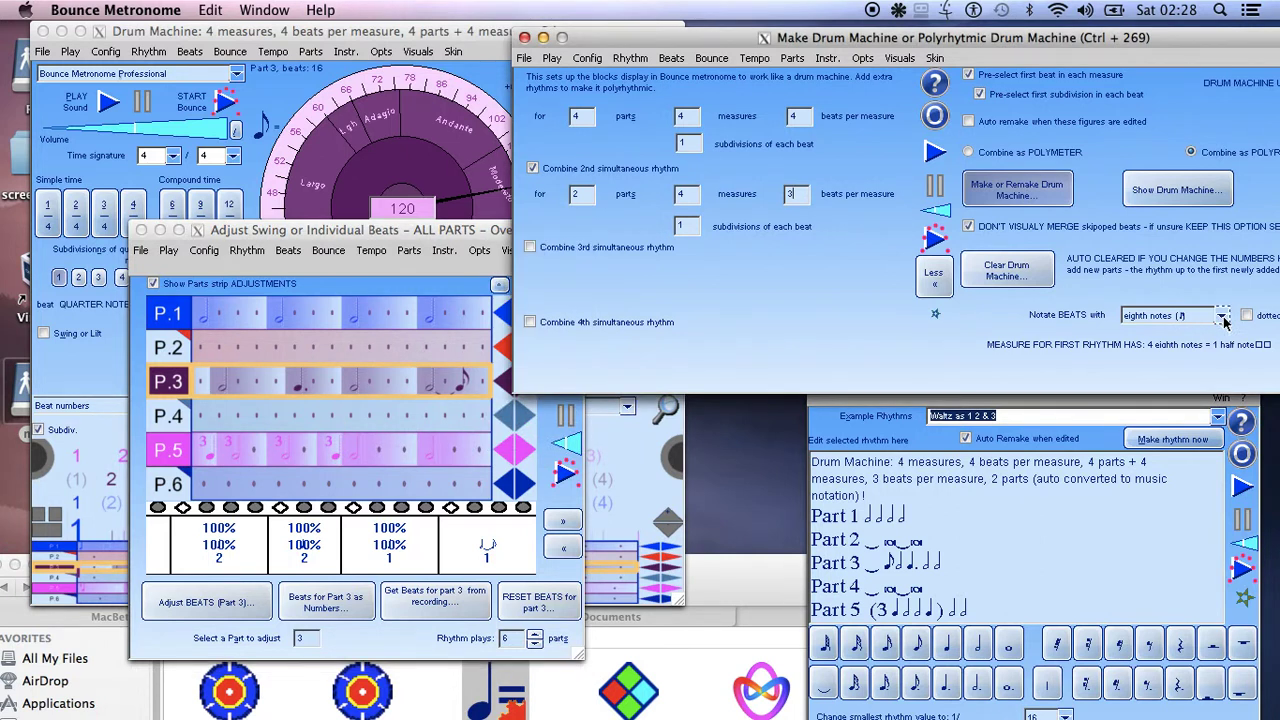
left_click(1224, 317)
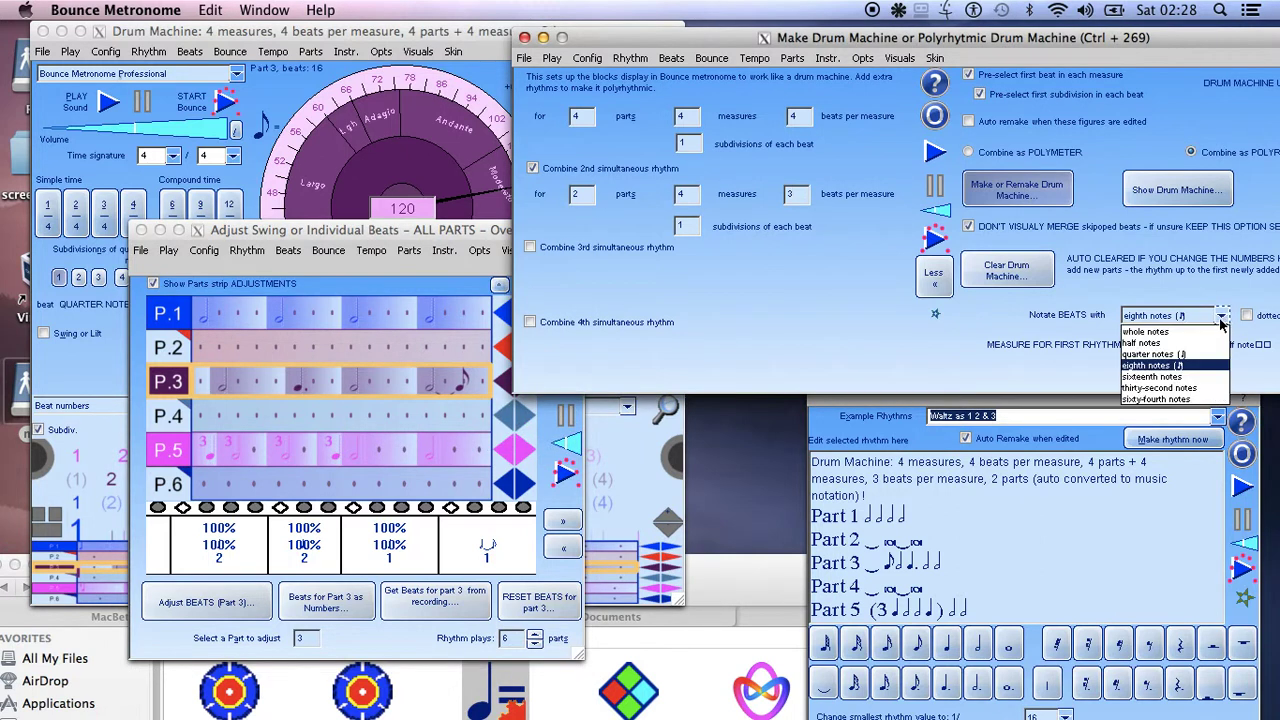
left_click(1188, 377)
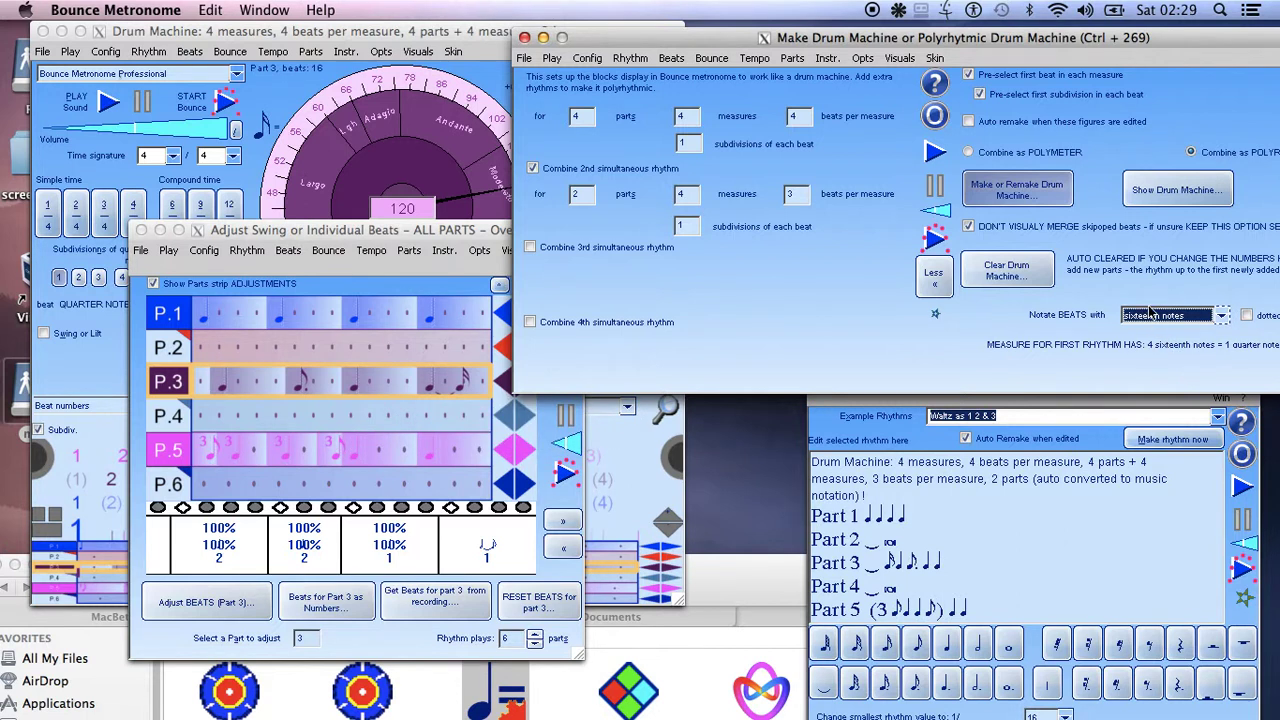
- Play the polyrhythmic drum machine pattern for a few seconds, watching the parts strip, and stop it
left_click_drag(313, 230, 622, 96)
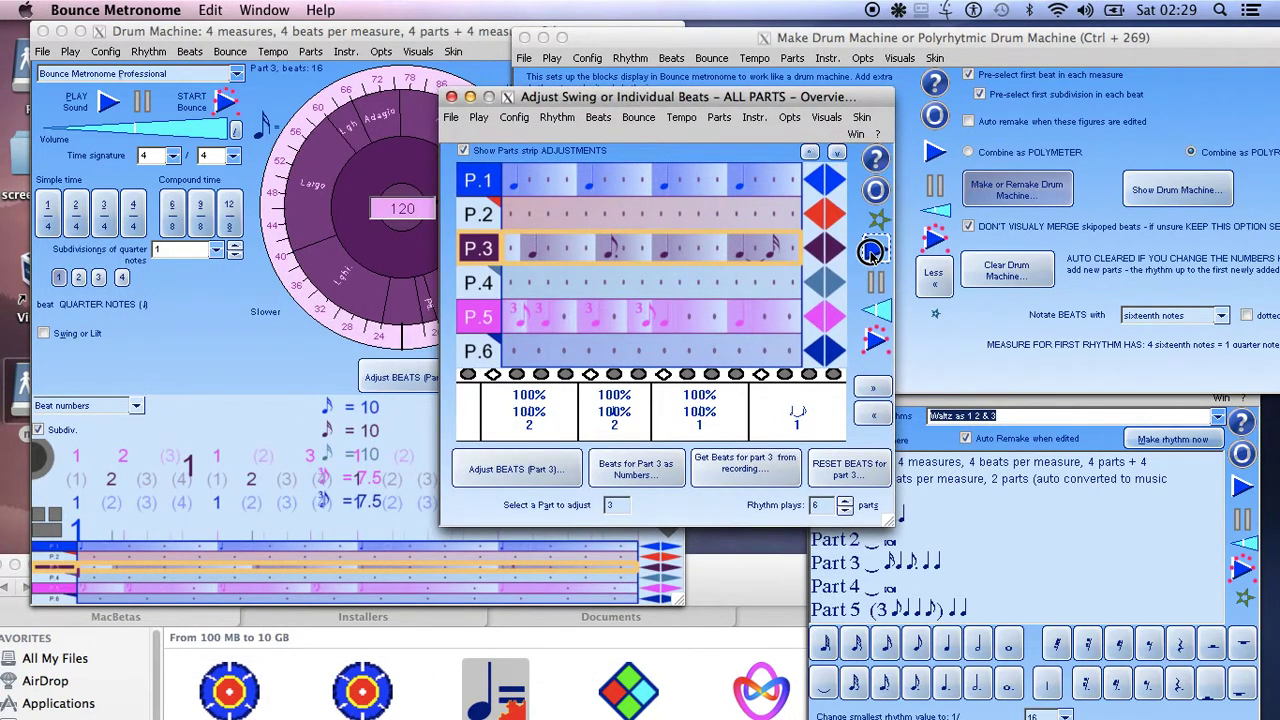
left_click(870, 252)
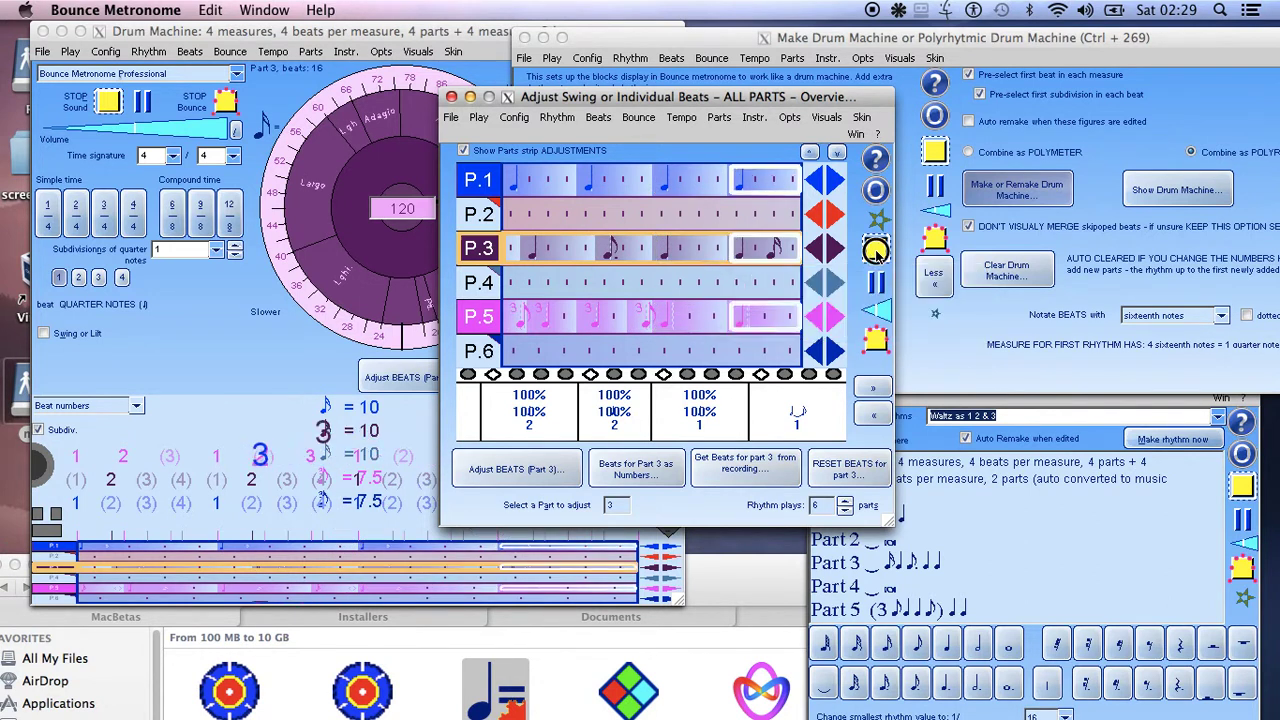
left_click(875, 252)
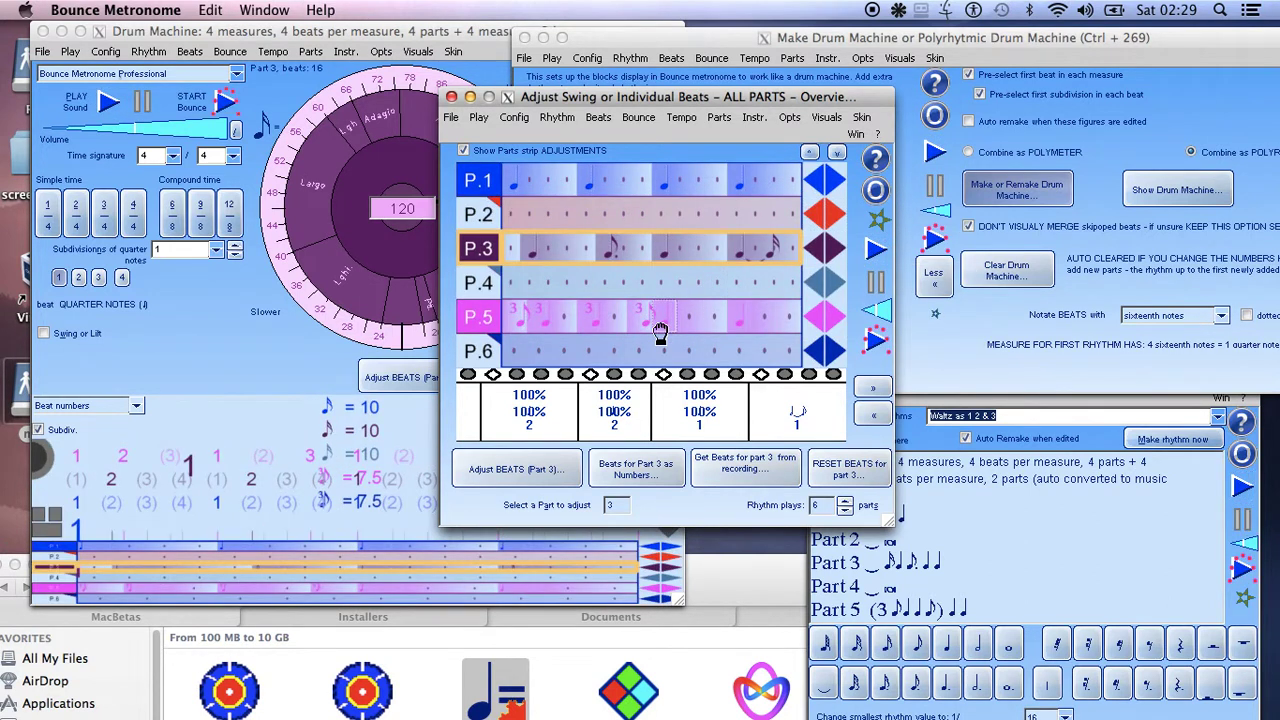
- Set the second simultaneous rhythm to 5 measures and remake the drum machine
left_click_drag(679, 97, 477, 113)
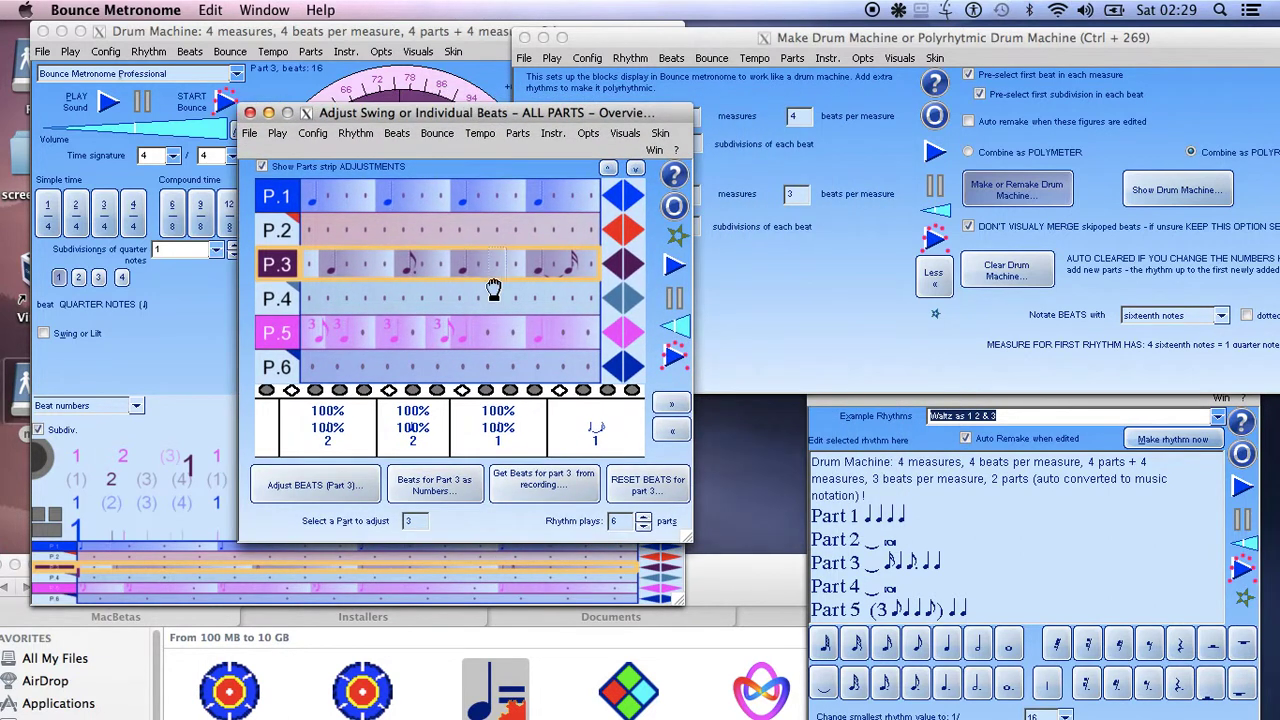
left_click(830, 95)
left_click(682, 194)
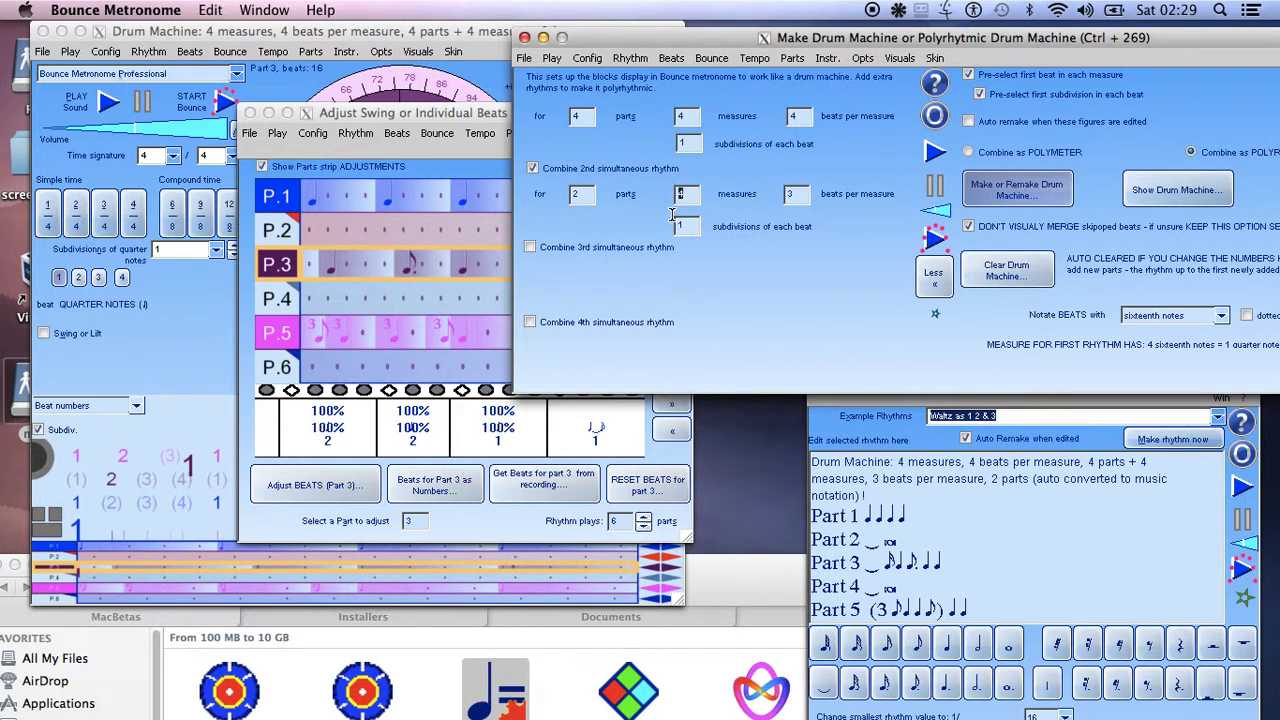
type("5")
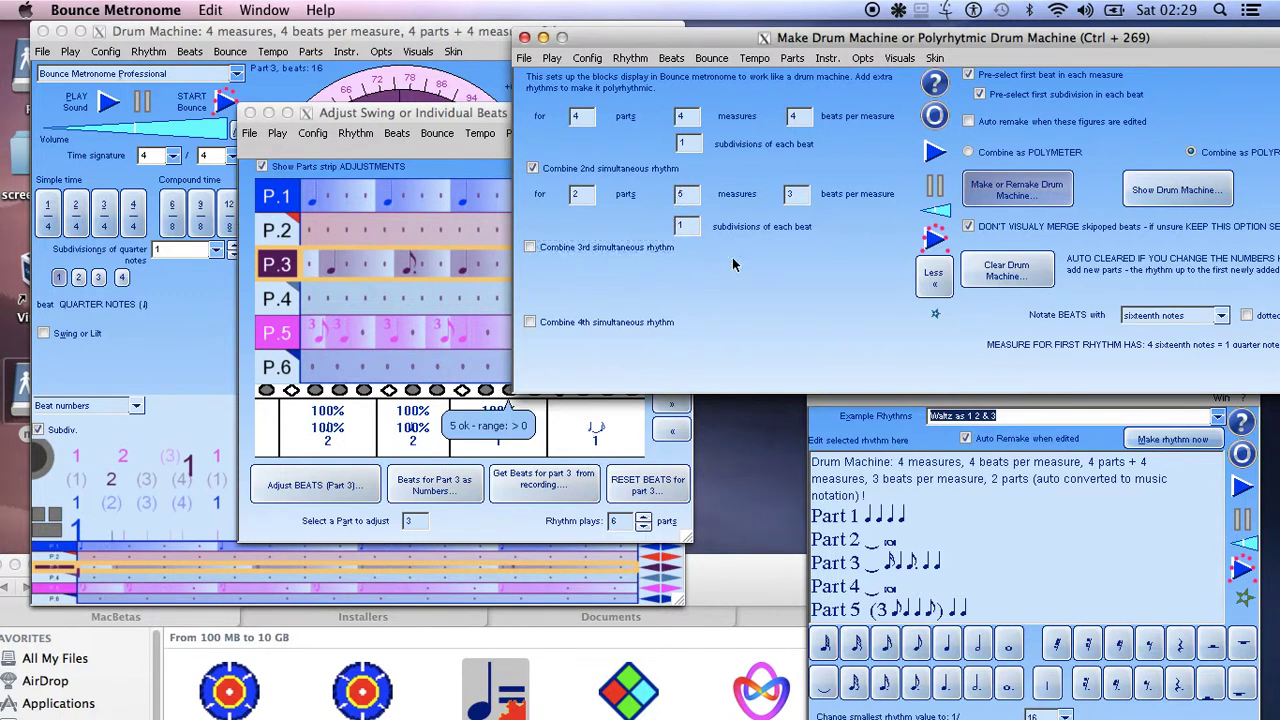
left_click(1020, 200)
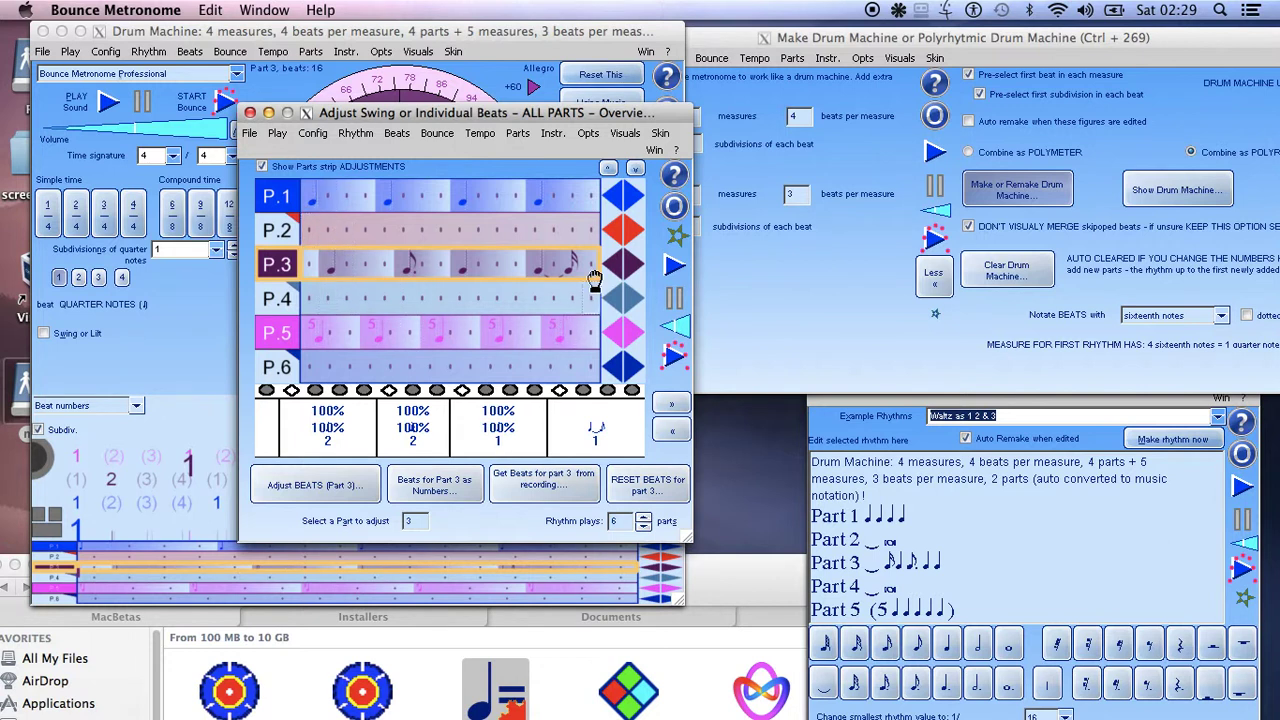
left_click(730, 342)
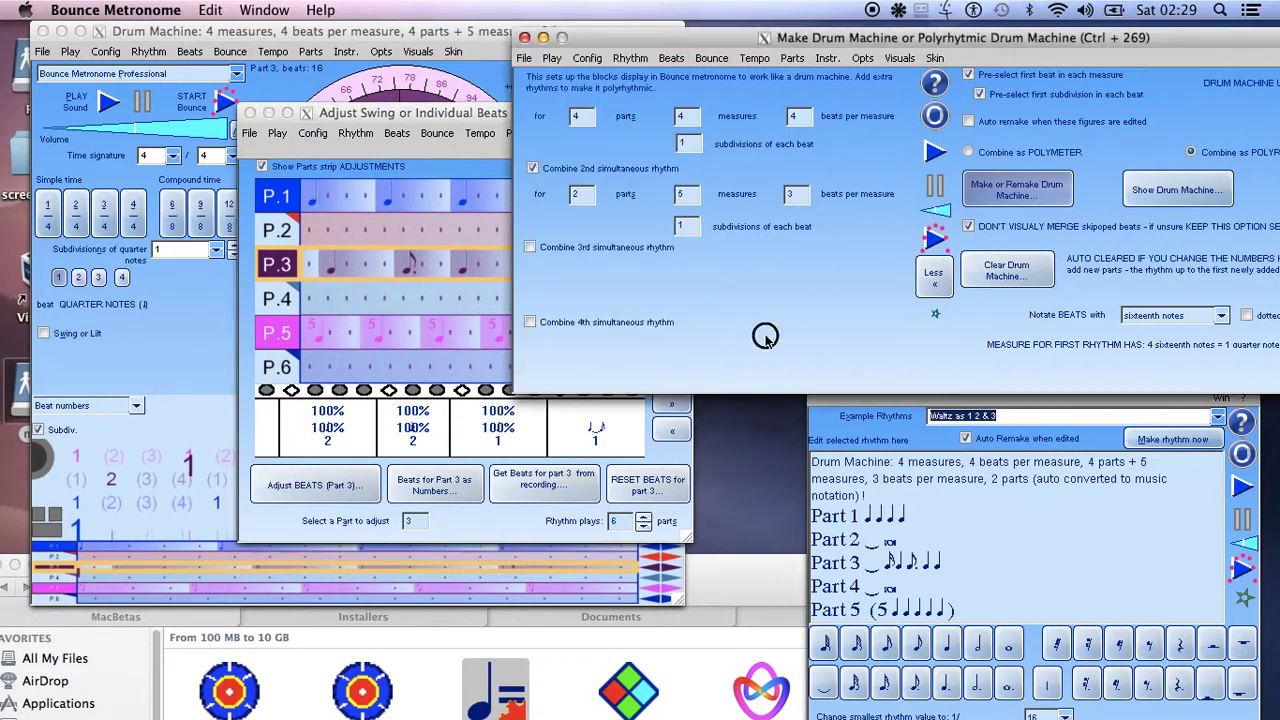
- Turn off combining the second simultaneous rhythm in the drum machine setup, moving the beat adjustment window out of the way
left_click(385, 113)
left_click_drag(385, 113, 261, 76)
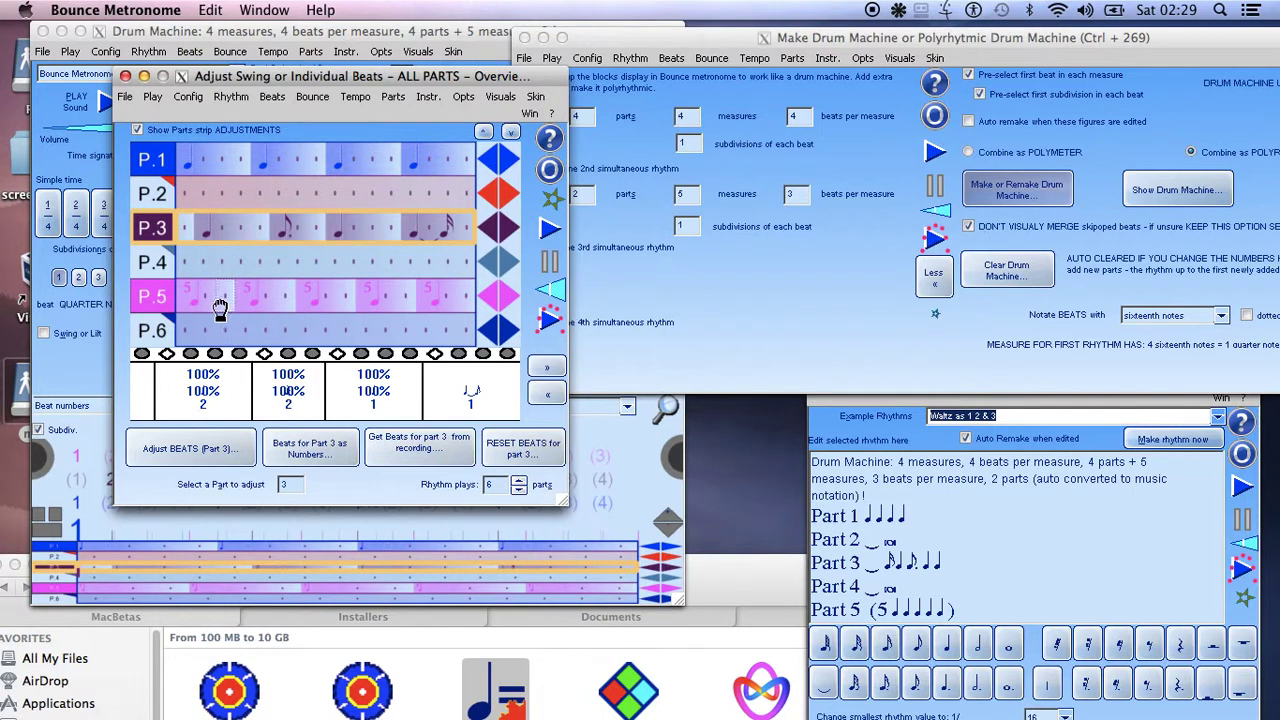
left_click_drag(305, 77, 1183, 265)
left_click(757, 60)
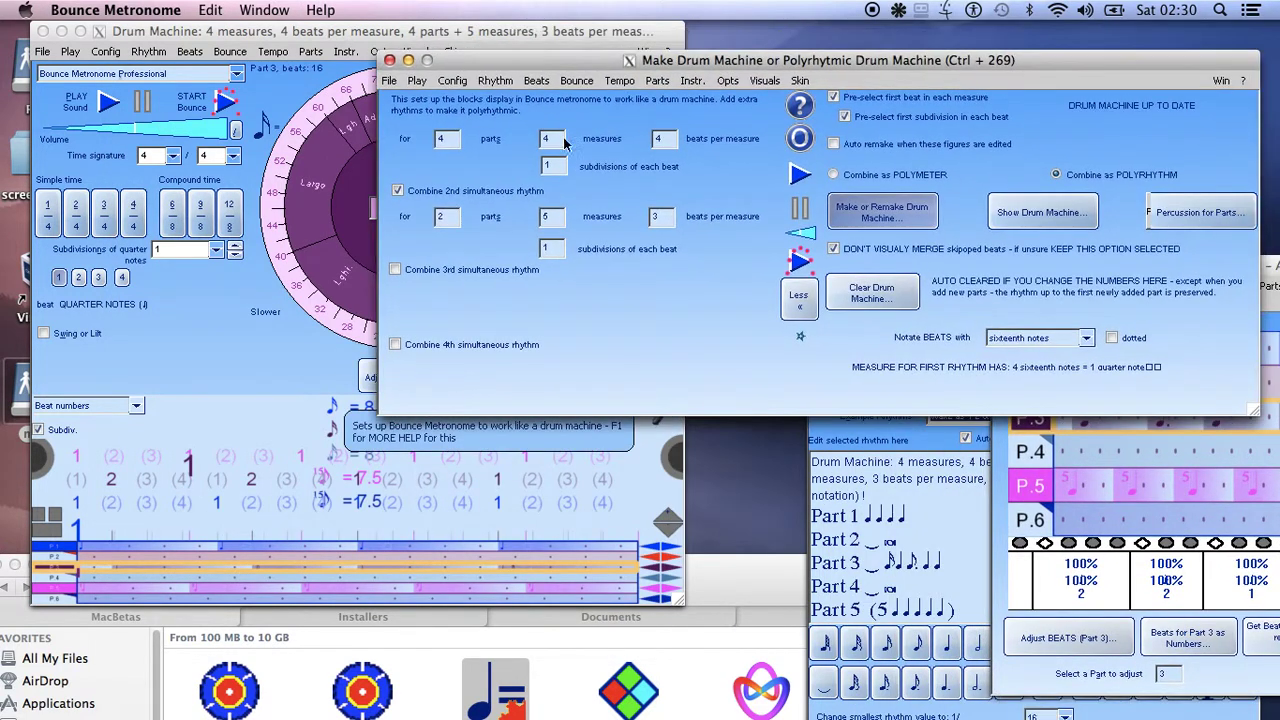
left_click(399, 191)
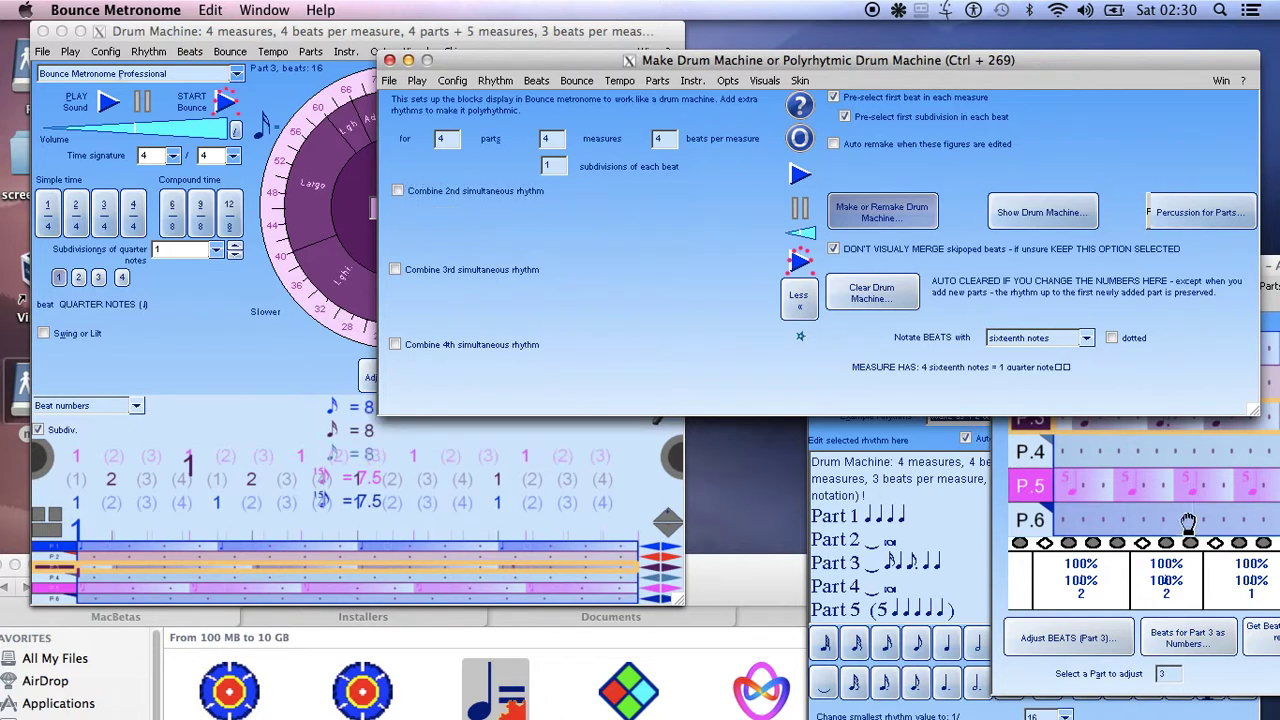
- Rearrange the drum machine setup and beat adjustment windows so that the main metronome display and the parts strip are uncovered
left_click_drag(1007, 66, 653, 142)
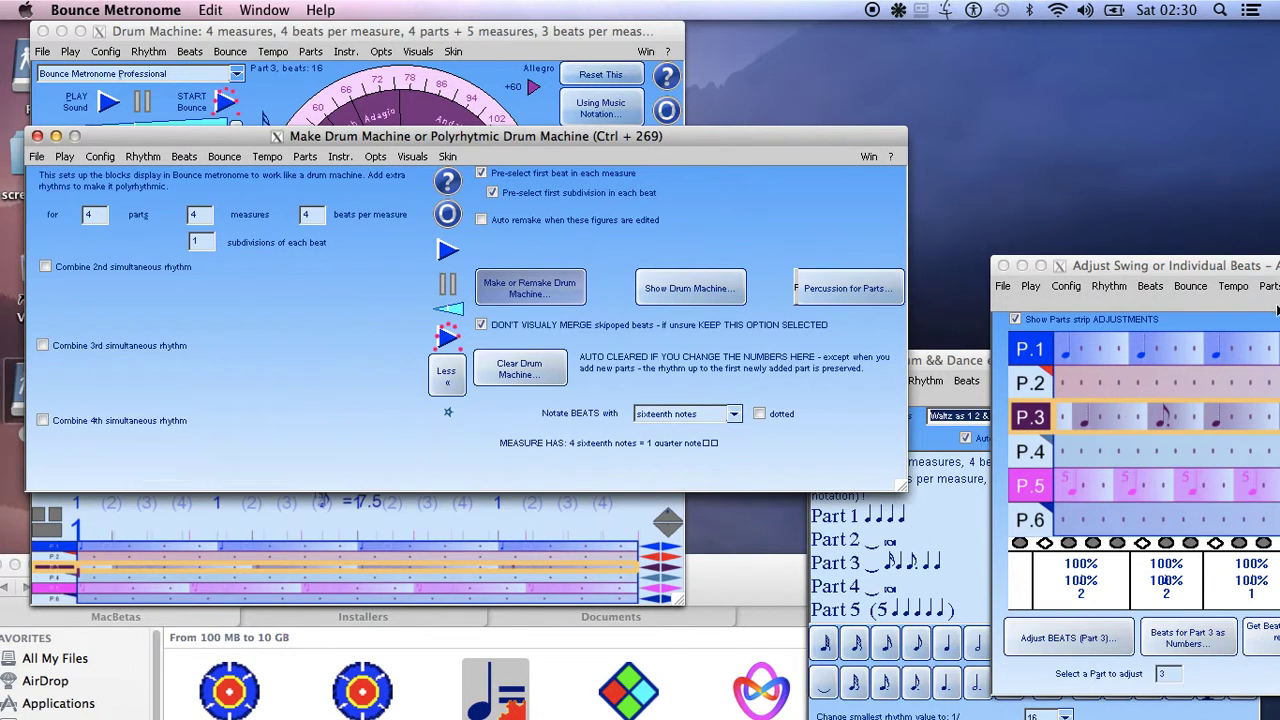
left_click_drag(1230, 272, 1056, 130)
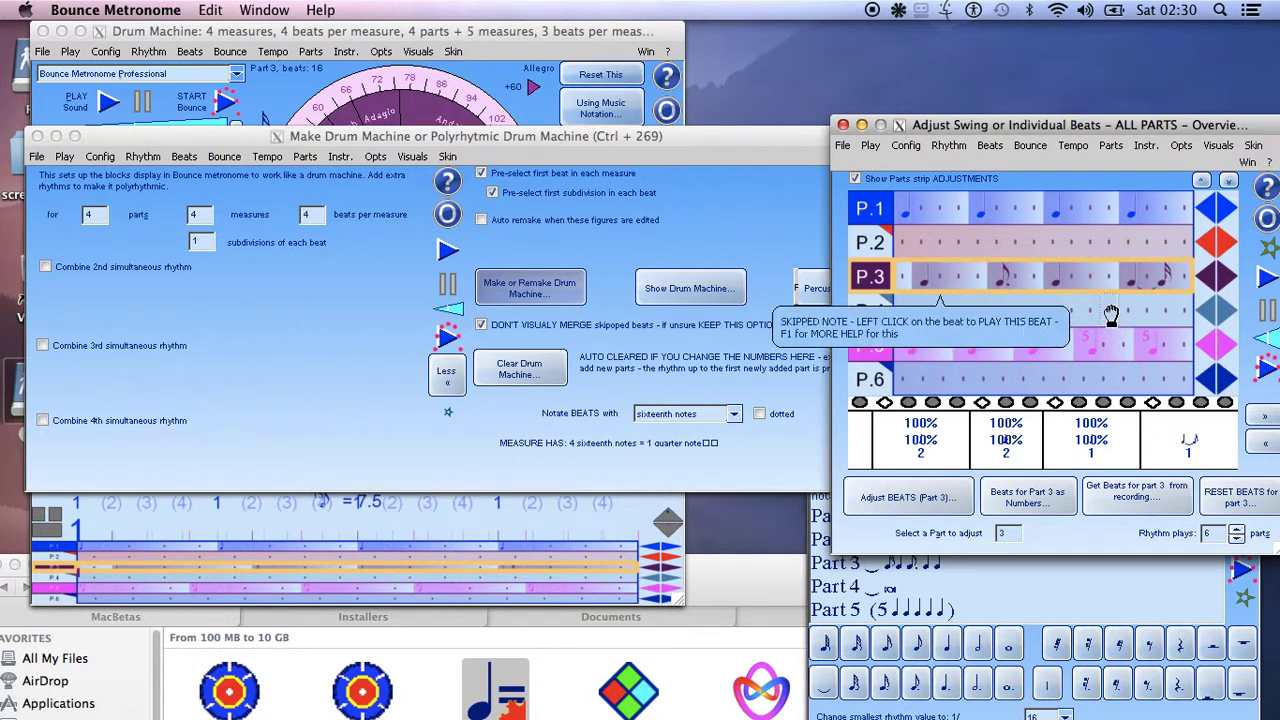
left_click_drag(987, 128, 957, 40)
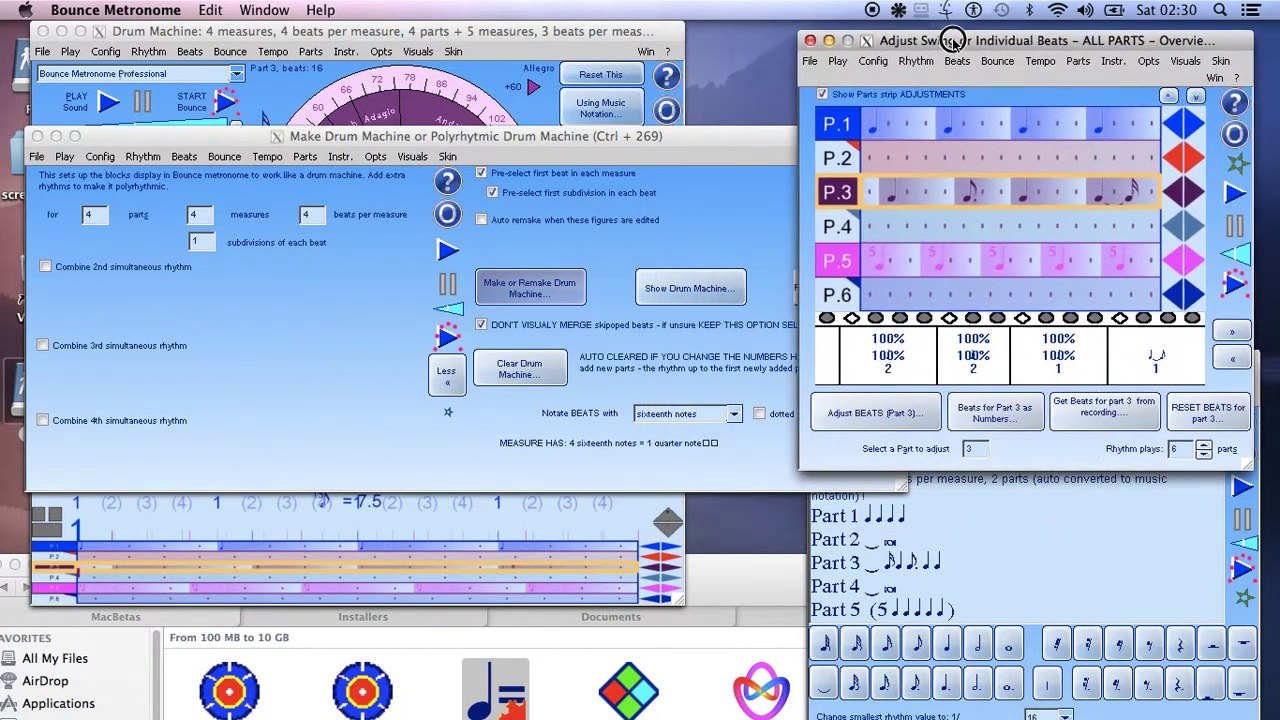
left_click(447, 149)
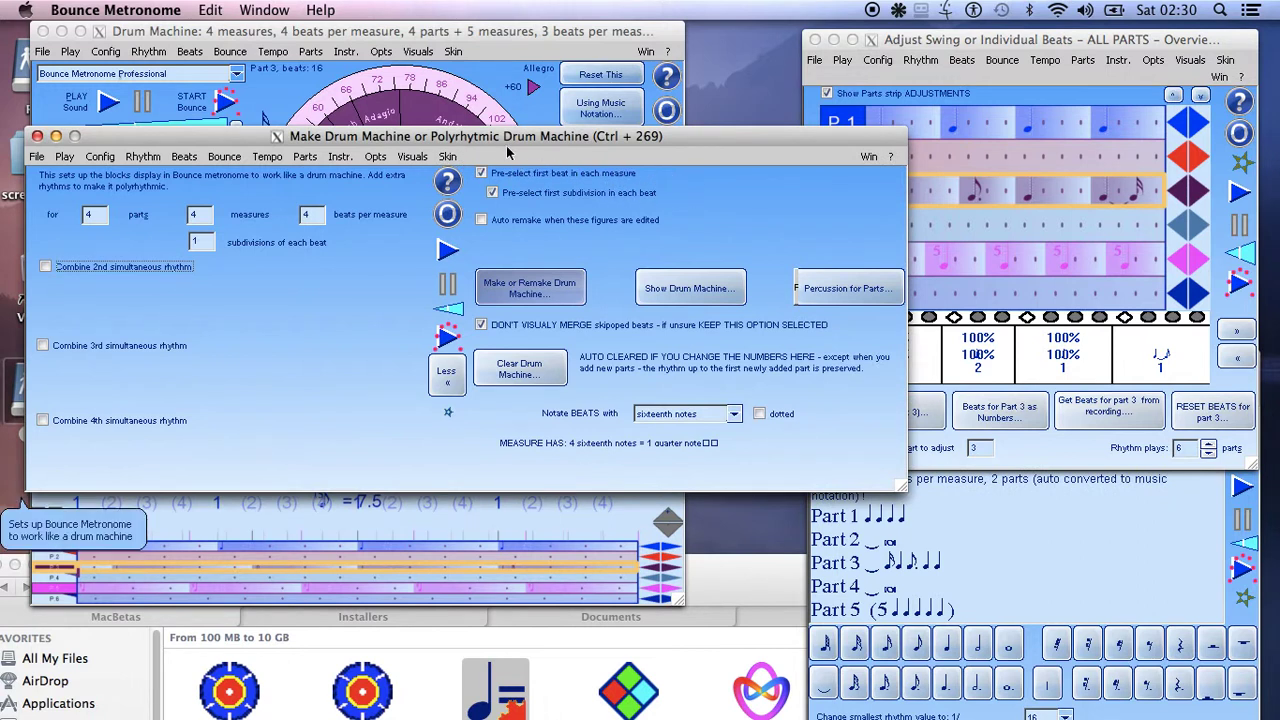
left_click_drag(359, 141, 713, 257)
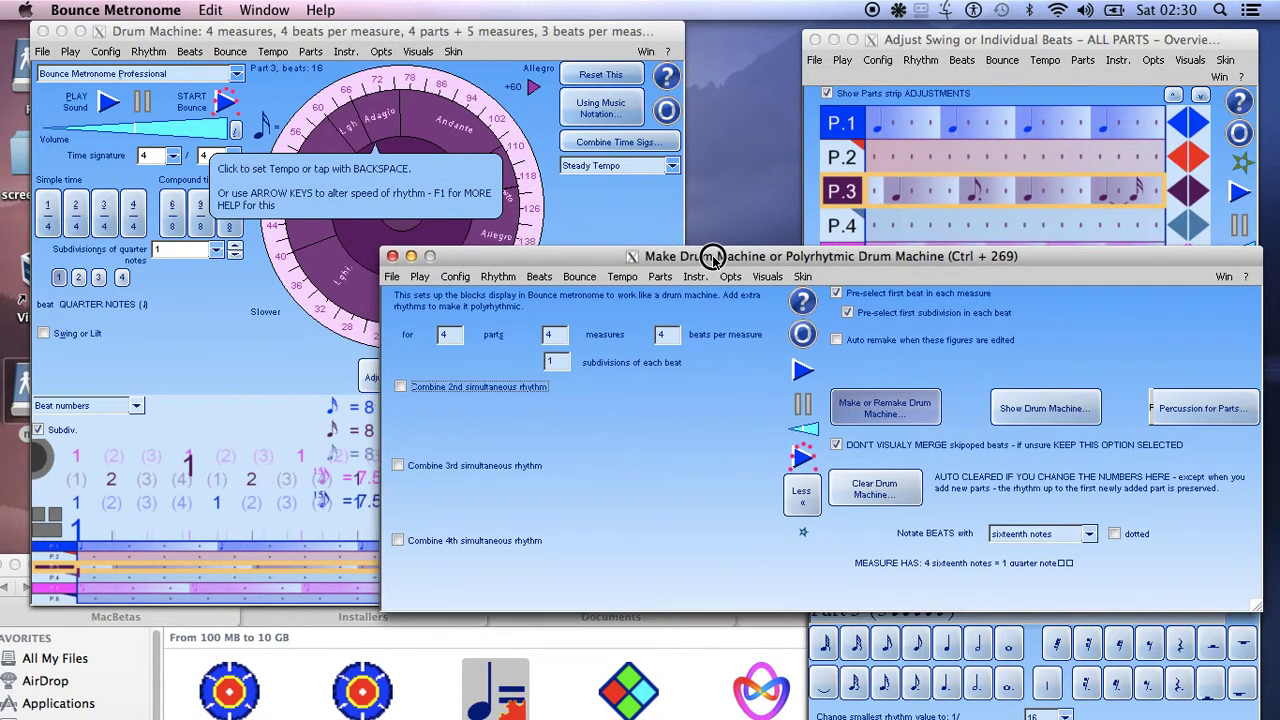
- Make a polyrhythm morph cycle from 3:2 to 8:5, stepping through whole numbers of beats per measure
left_click(497, 277)
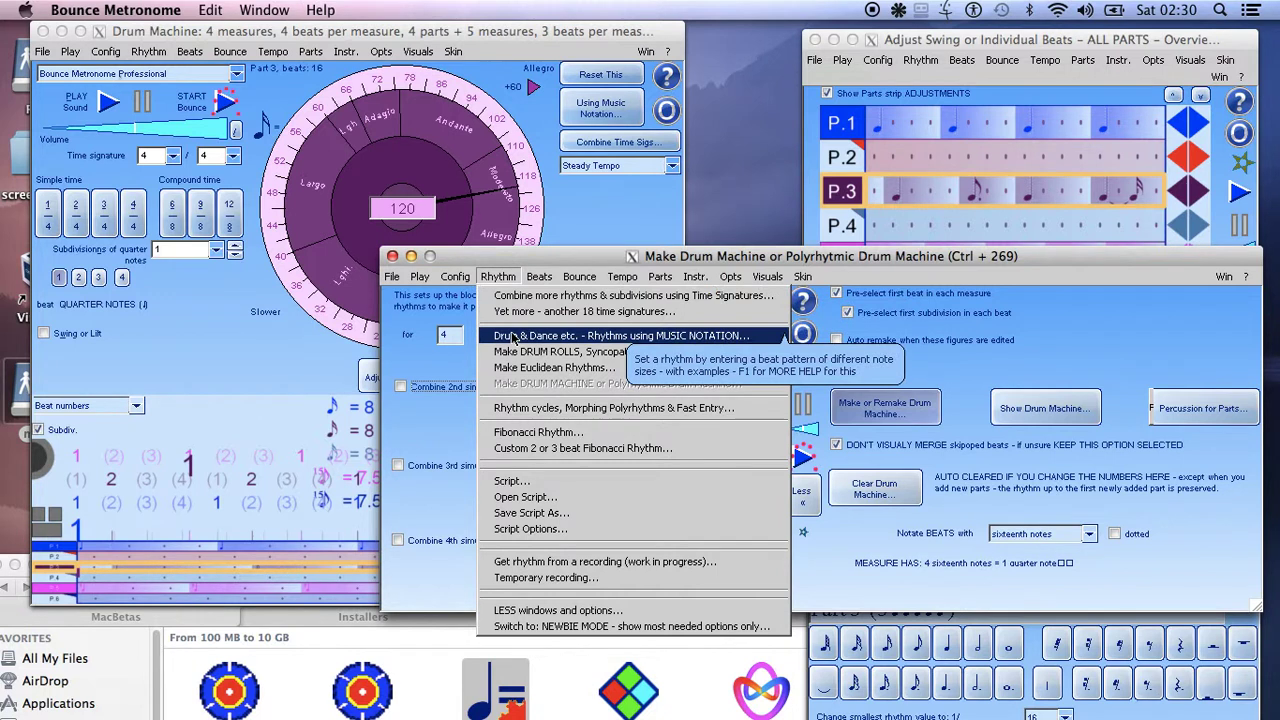
left_click(569, 409)
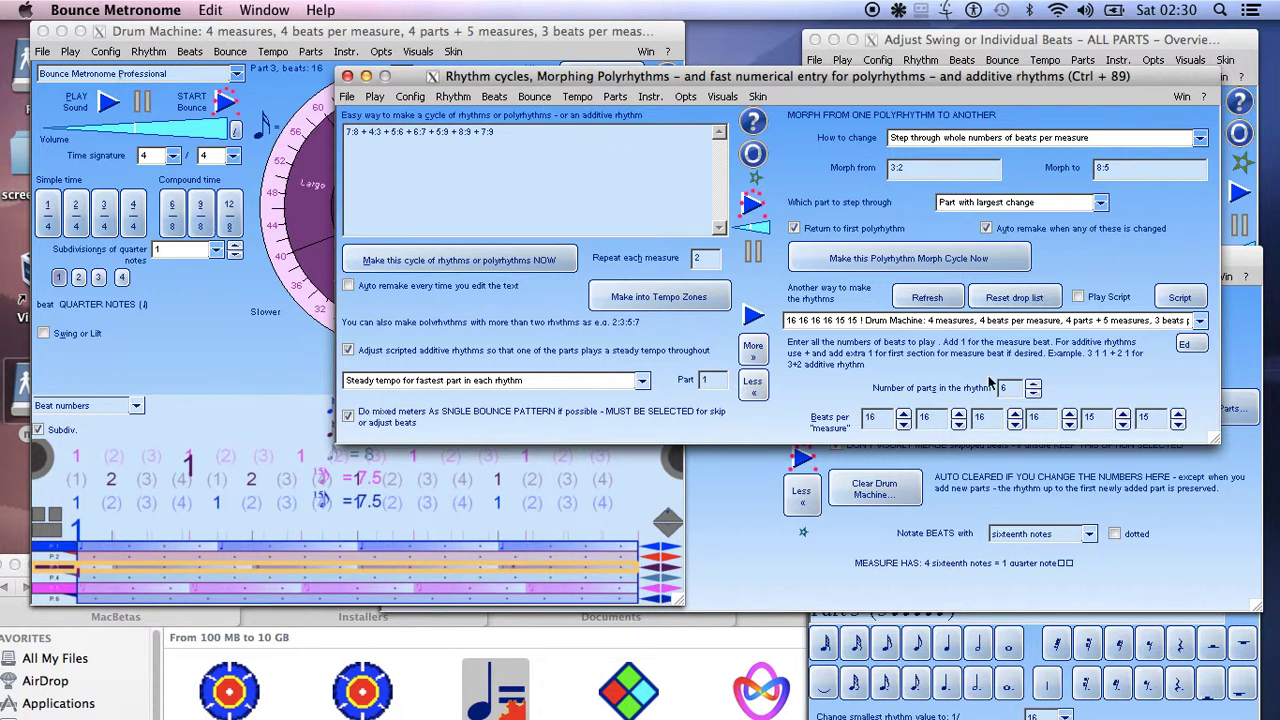
left_click(941, 263)
left_click(898, 262)
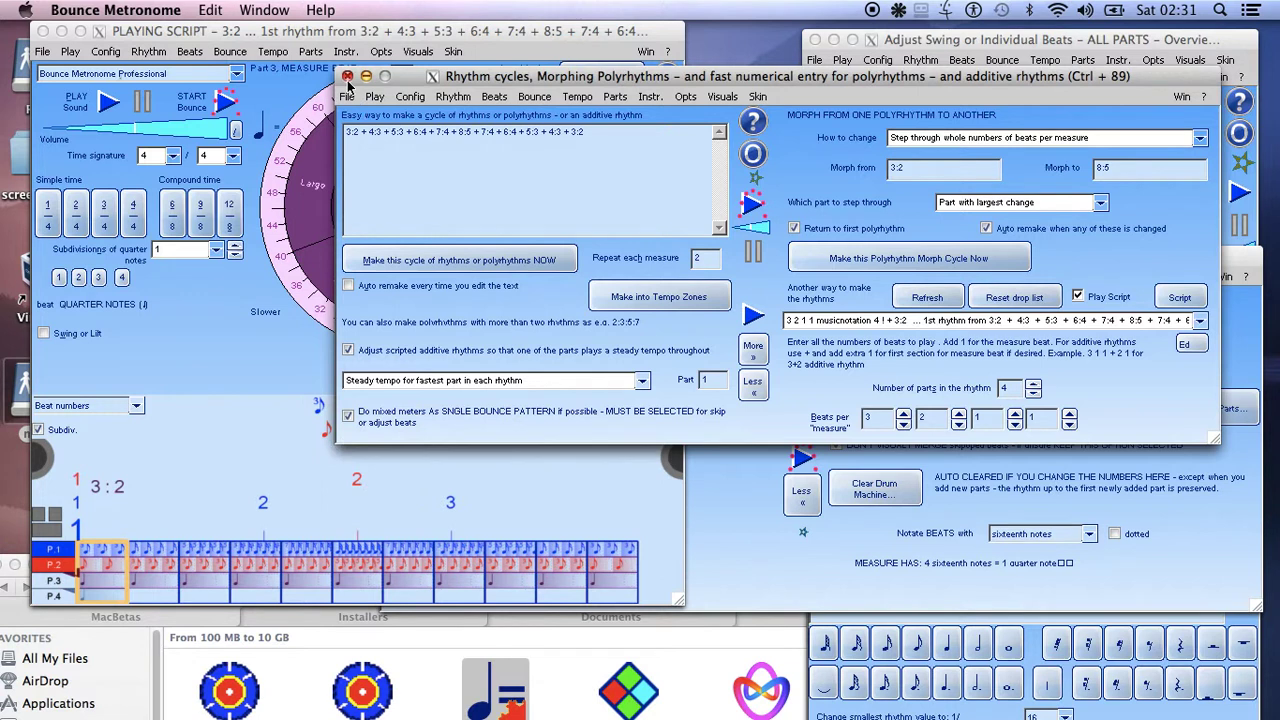
left_click(617, 95)
mouse_move(534, 96)
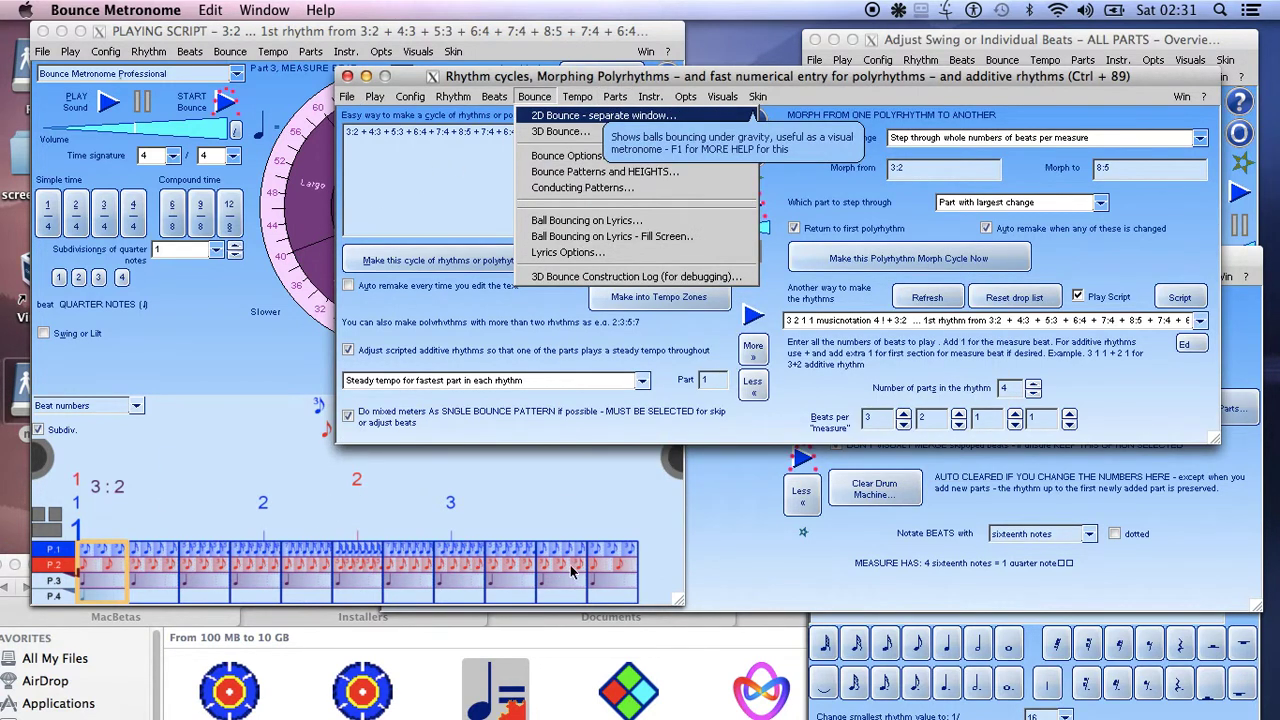
left_click(452, 76)
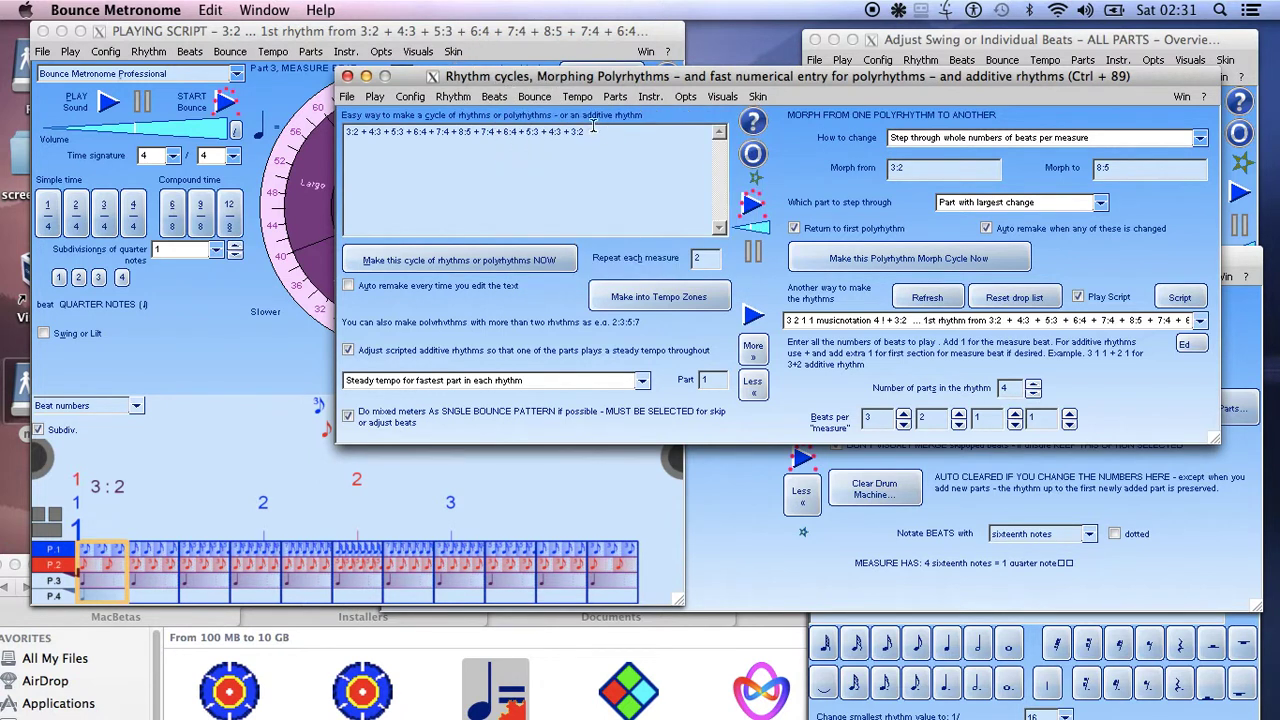
- Make a two-beat Fibonacci rhythm with 6 parts, keeping its window clear of the main metronome display
left_click(462, 97)
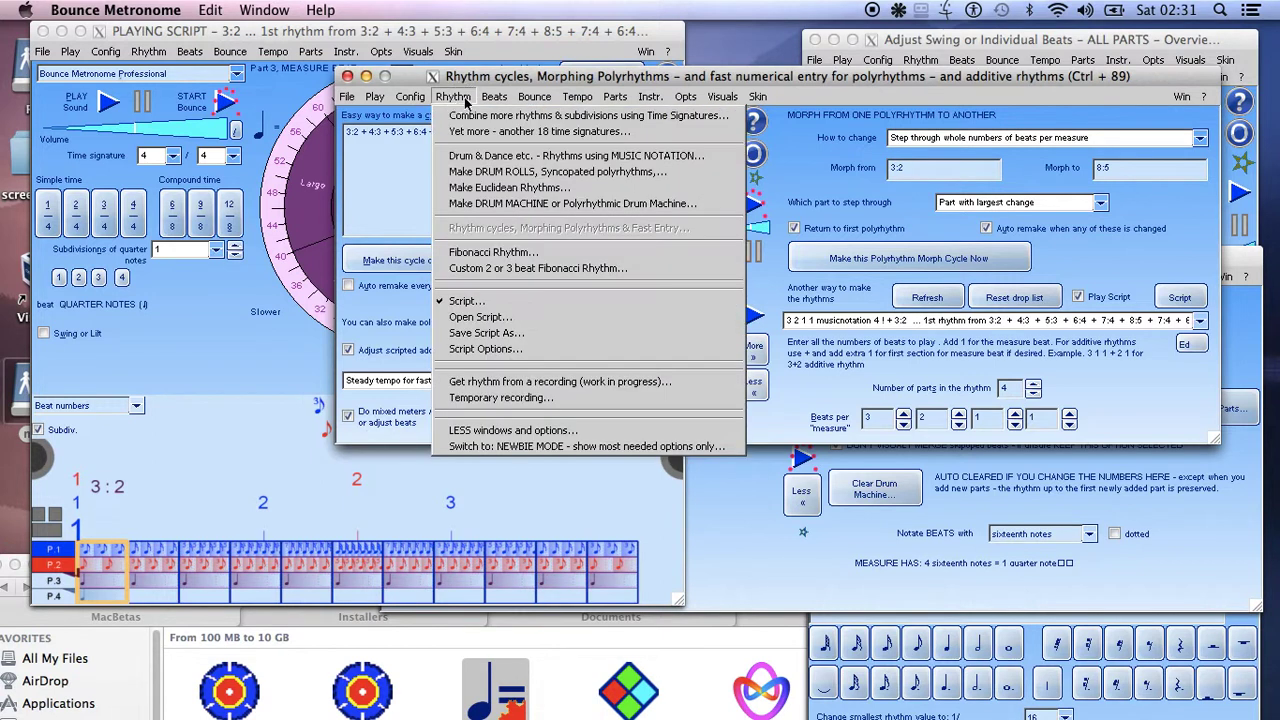
left_click(510, 261)
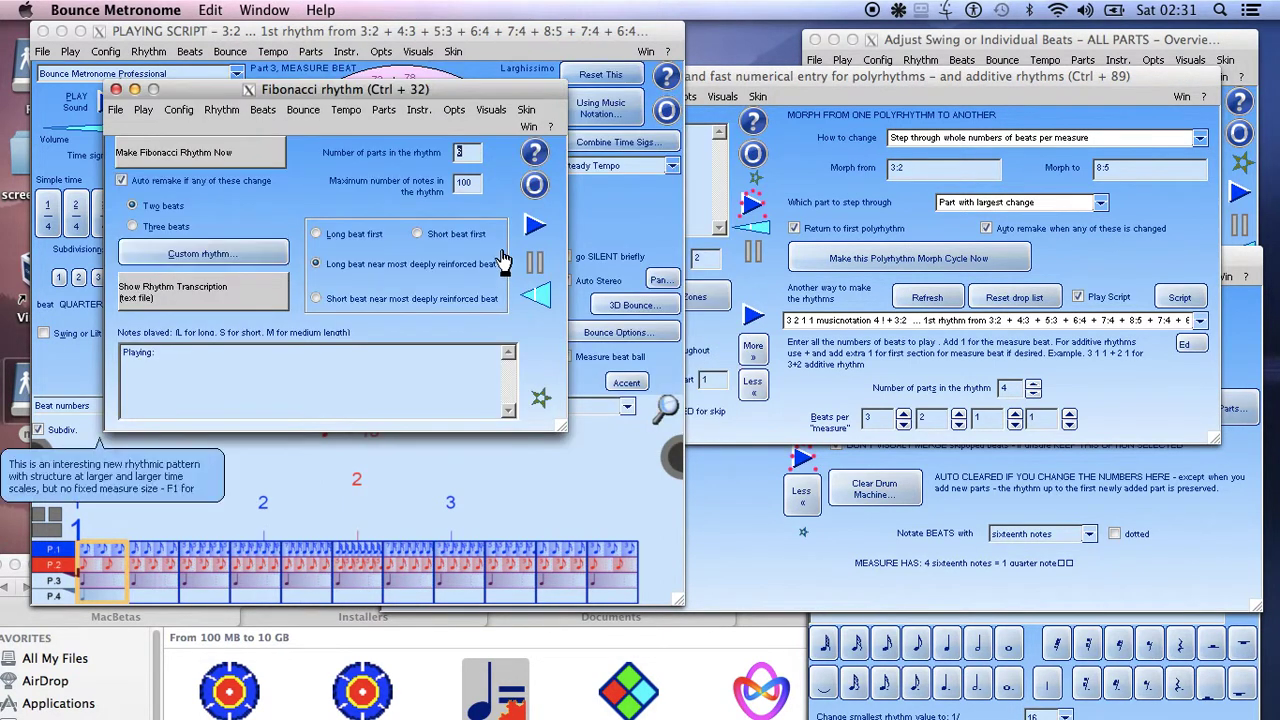
left_click_drag(330, 90, 912, 41)
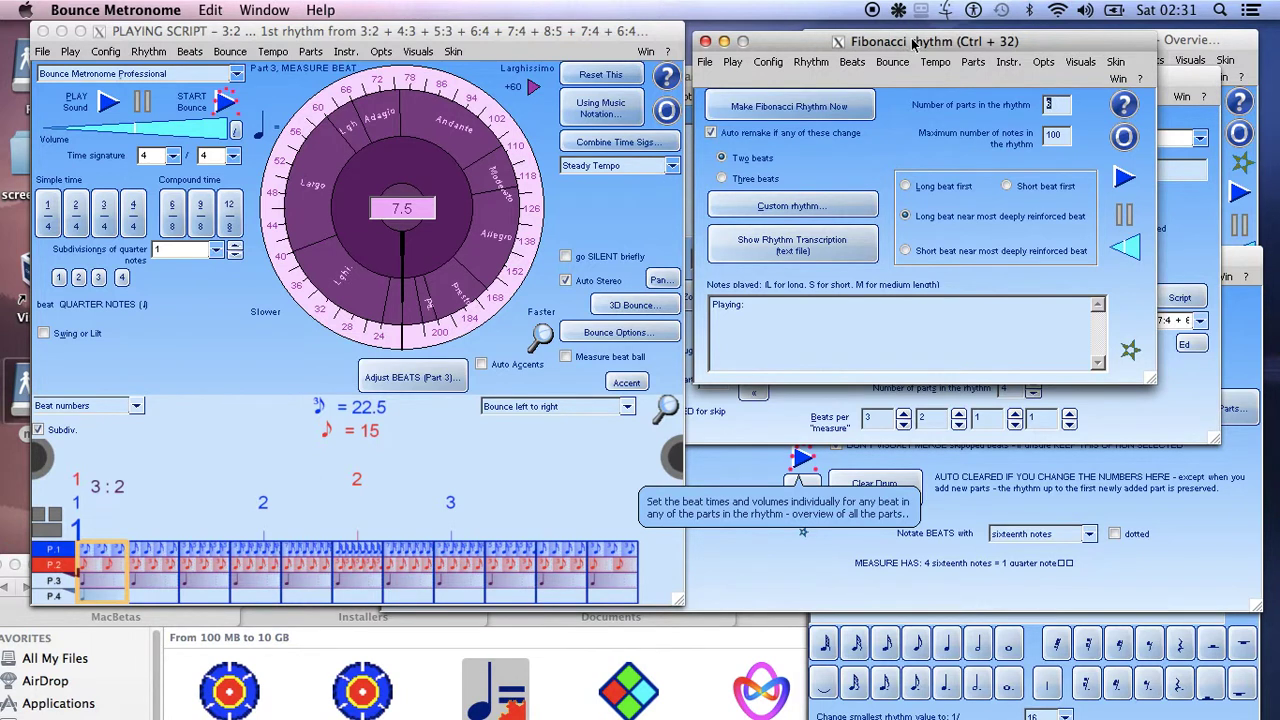
mouse_move(912, 41)
left_mouse_down()
mouse_move(874, 54)
mouse_move(882, 44)
mouse_move(927, 61)
left_mouse_up()
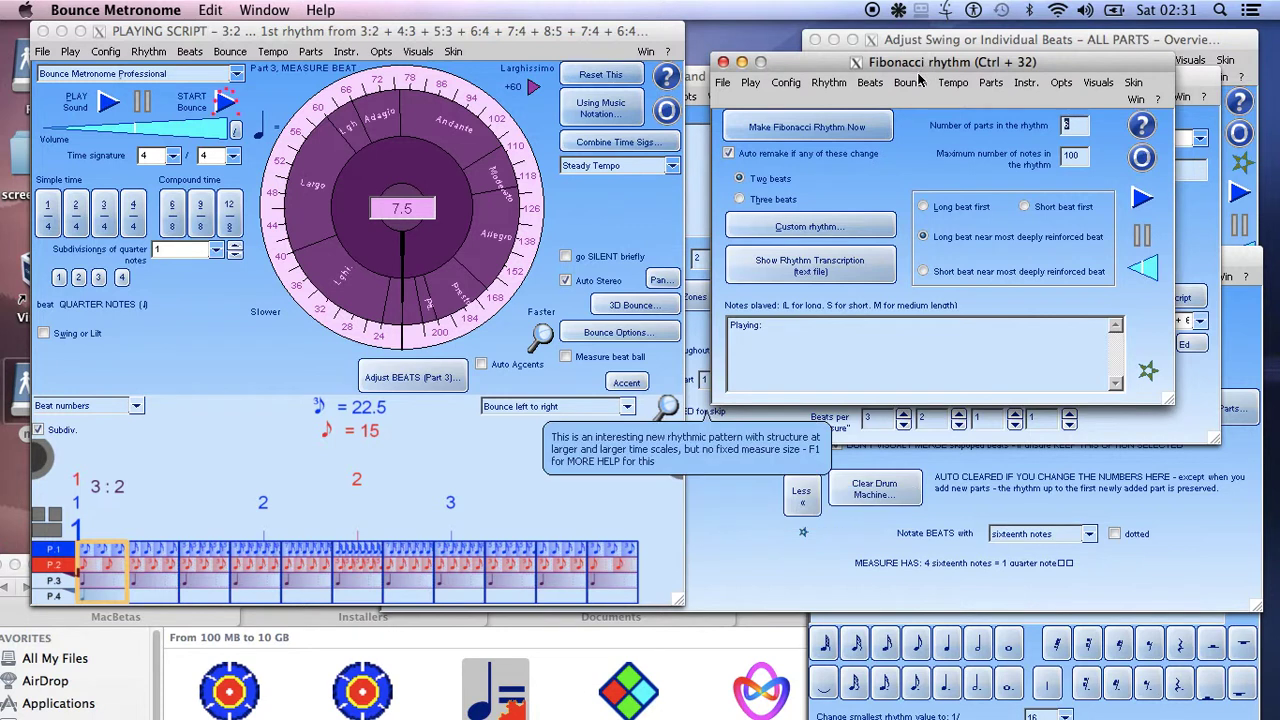
left_click(880, 134)
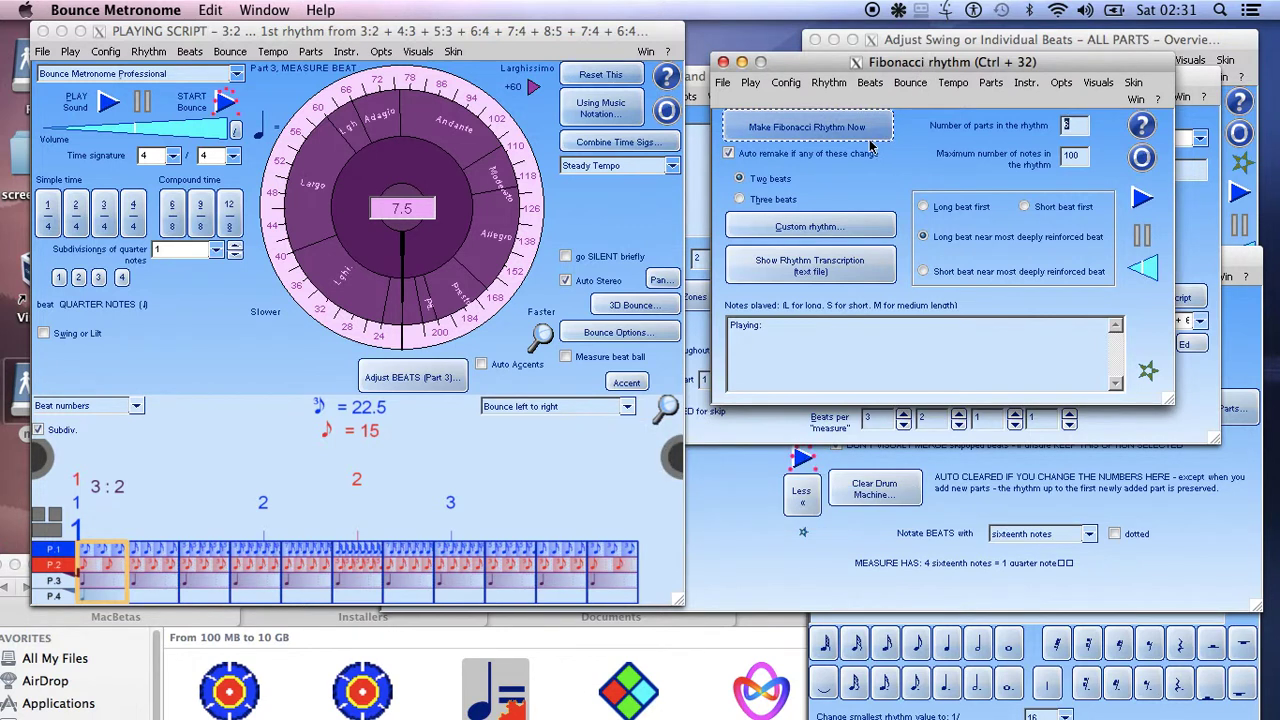
left_click(818, 134)
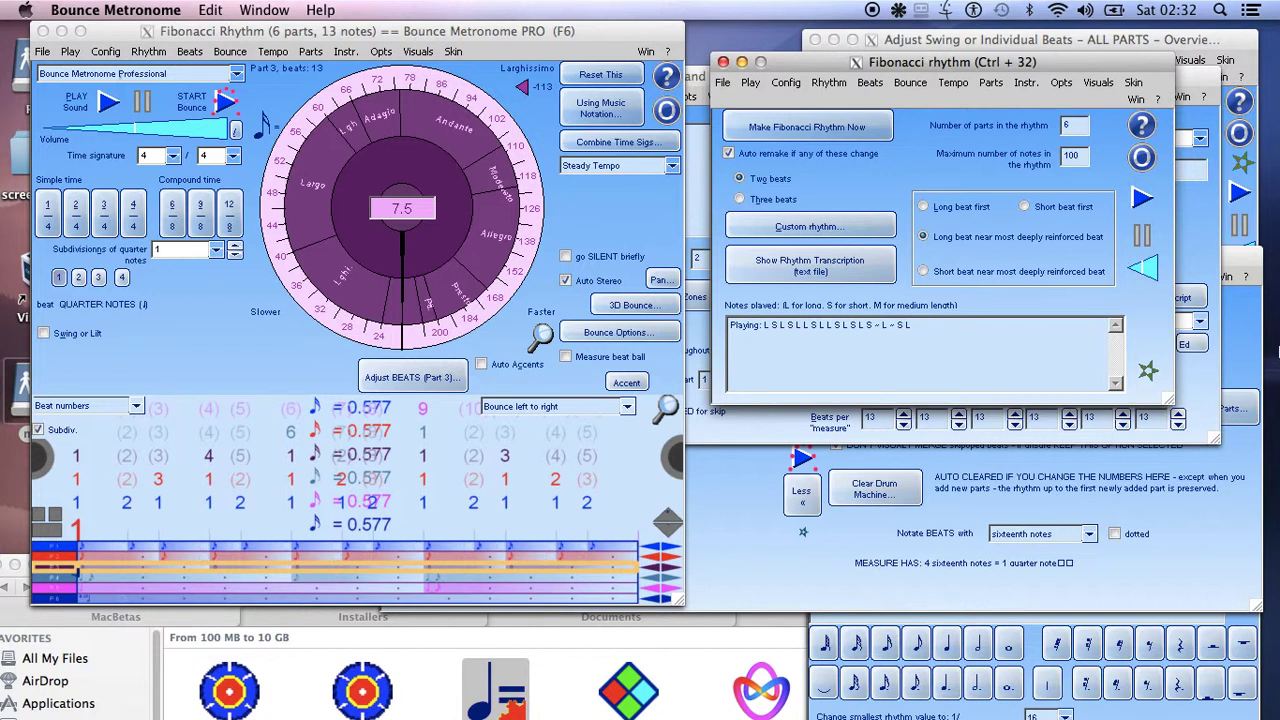
left_click_drag(814, 72, 806, 73)
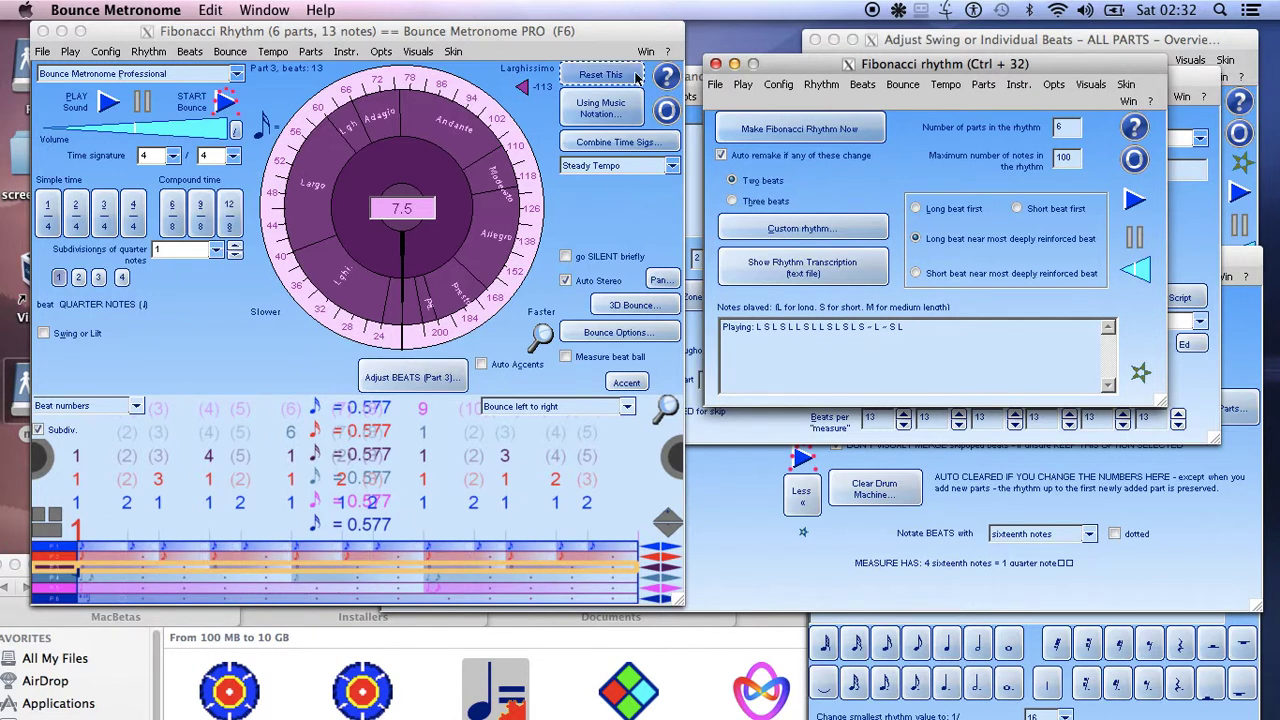
left_click_drag(803, 68, 822, 48)
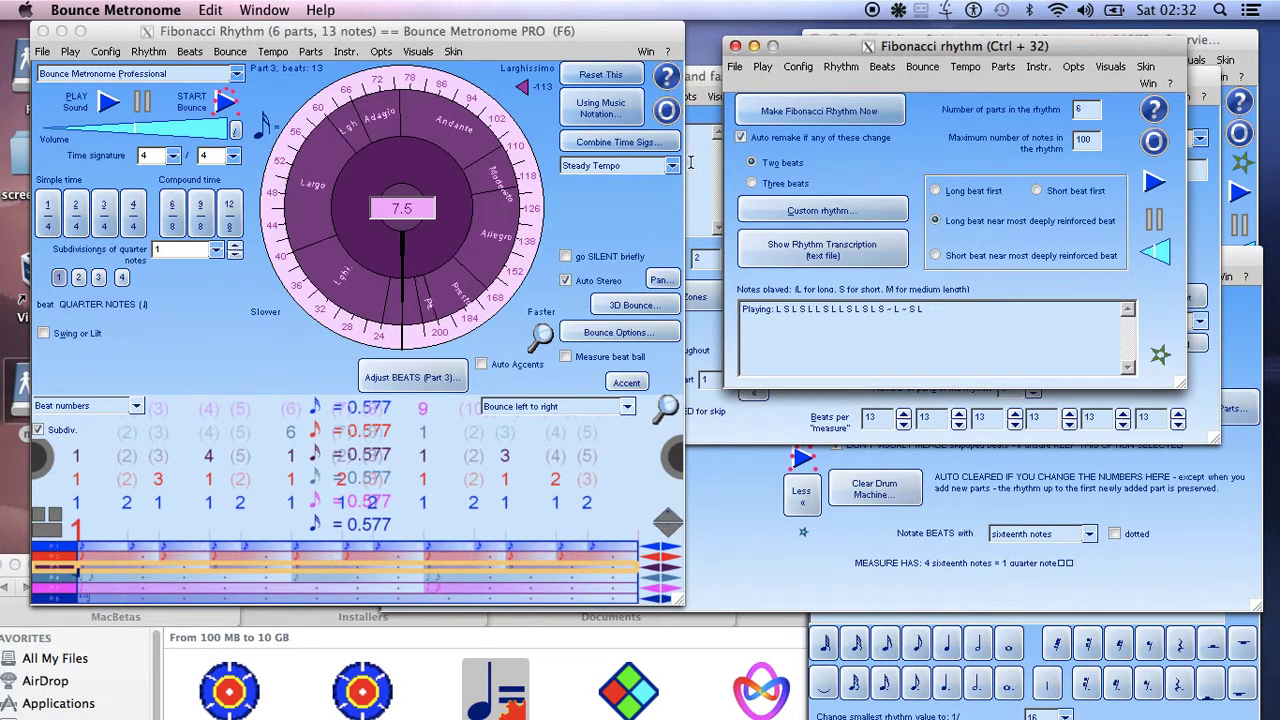
left_click_drag(810, 46, 829, 104)
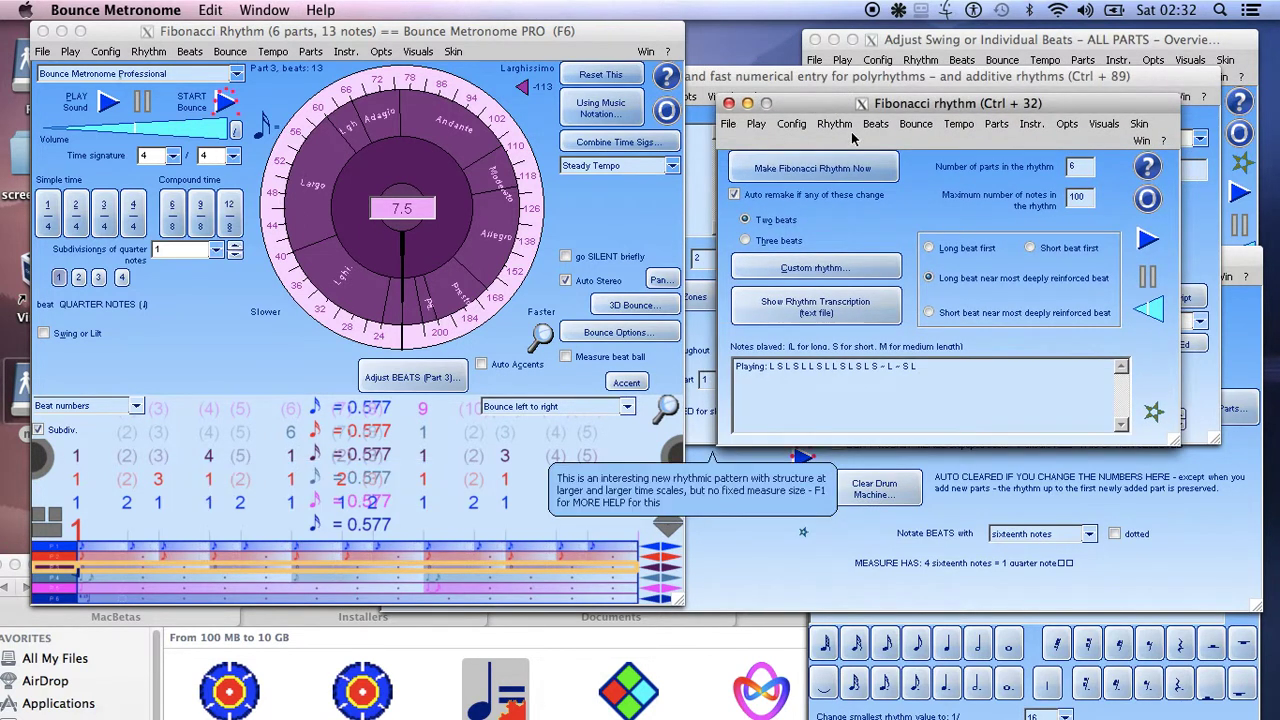
- Move the Fibonacci rhythm and rhythm cycles windows well away from the main metronome display to uncover its controls
left_click_drag(1009, 108, 980, 68)
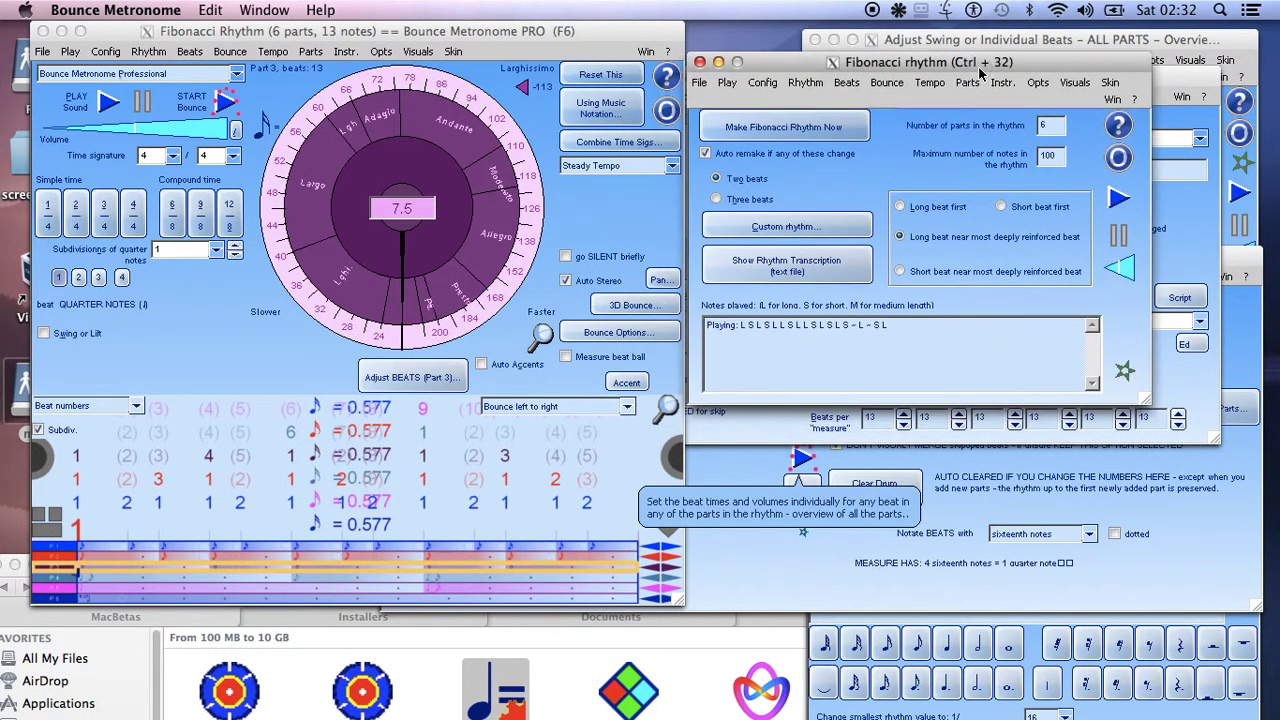
left_click(804, 84)
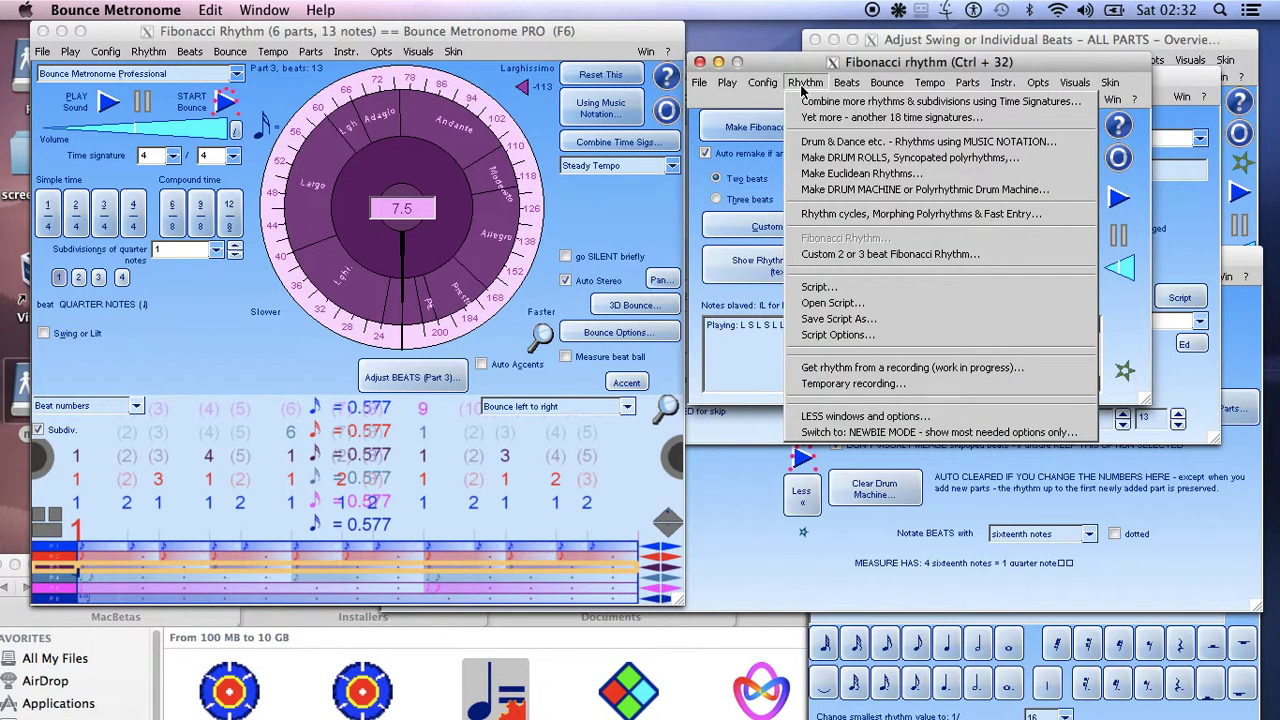
left_click(777, 64)
left_click_drag(798, 66, 958, 344)
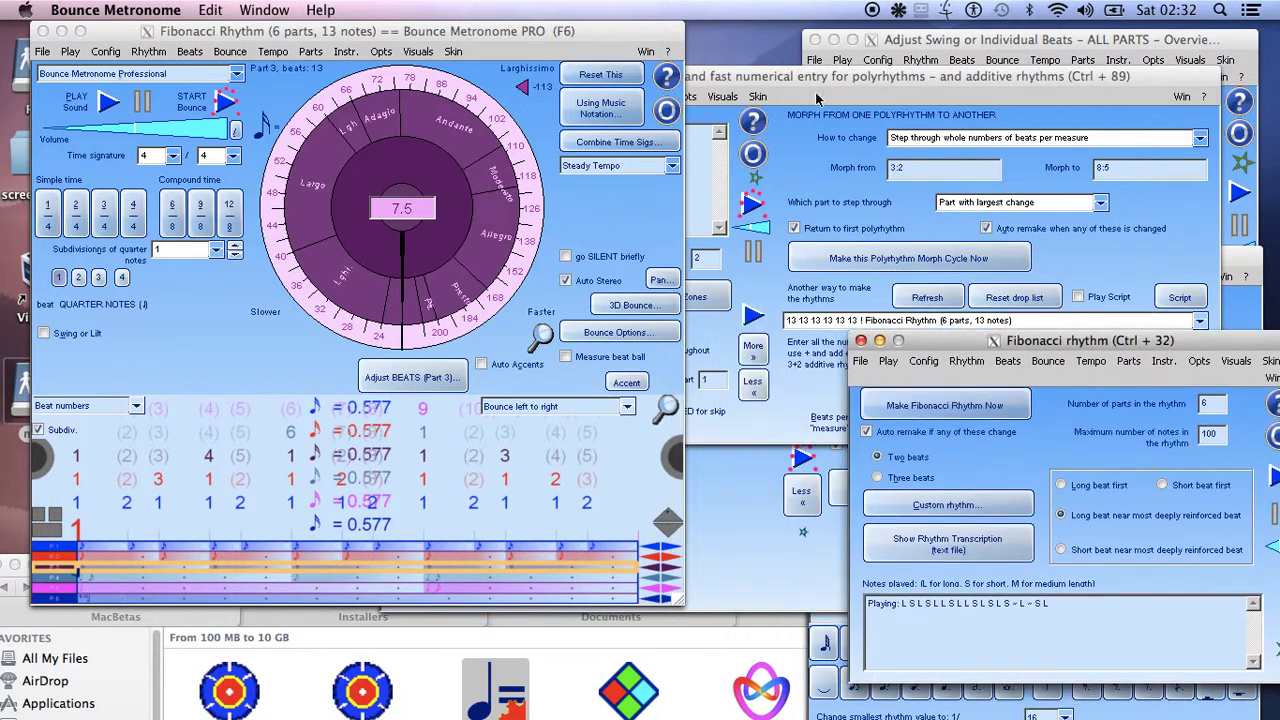
left_click(787, 72)
left_click_drag(787, 72, 1095, 389)
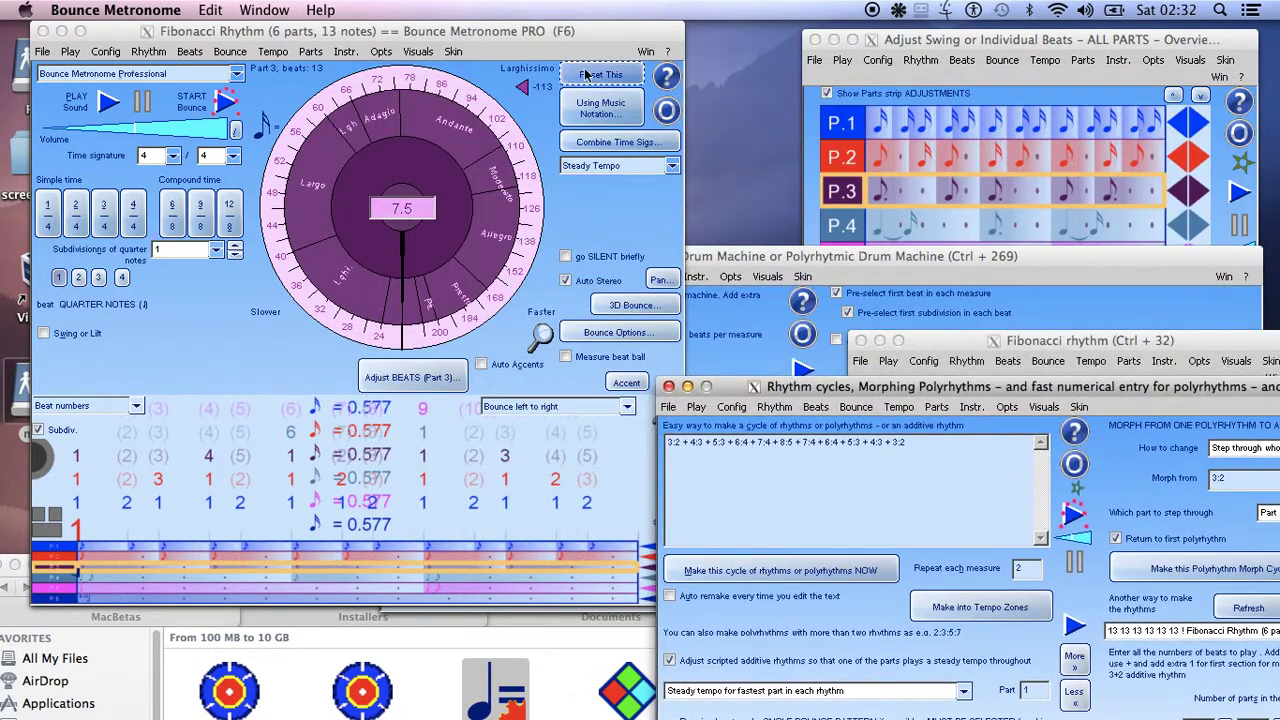
- View the six-part Fibonacci rhythm in the music notation window, positioned for reading, and close that window
left_click(614, 114)
left_click(614, 114)
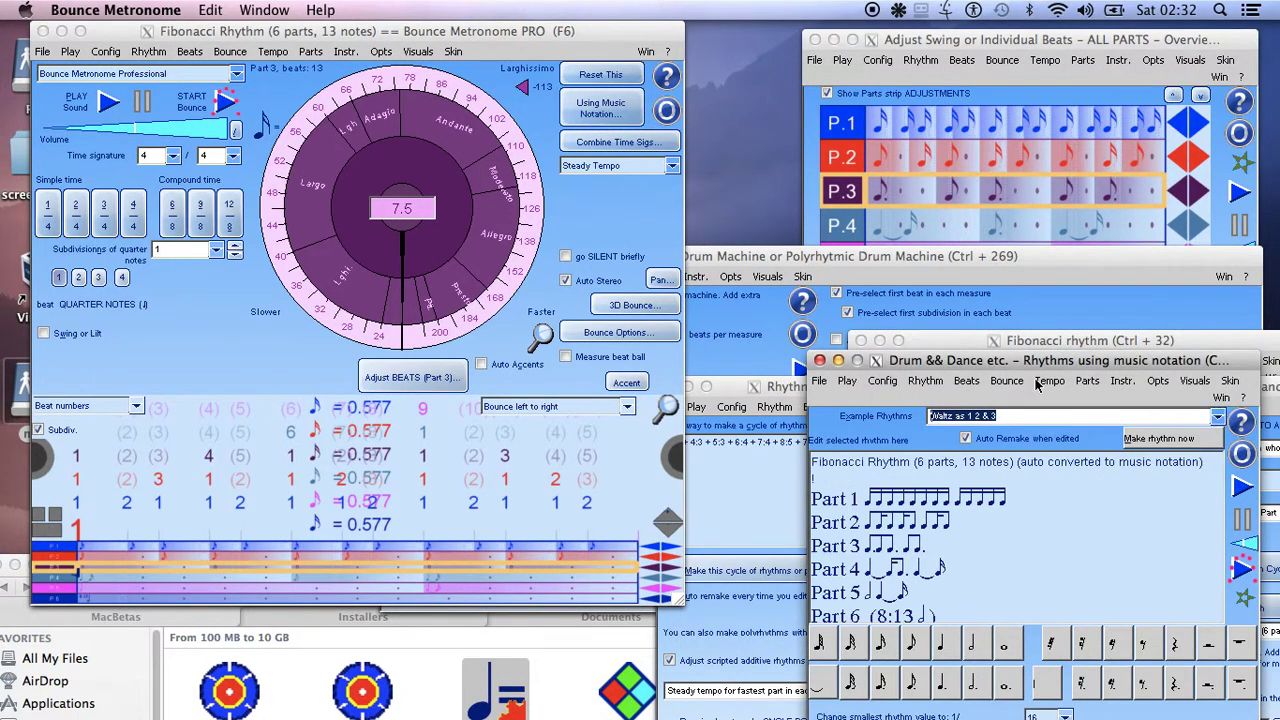
left_click_drag(1017, 360, 868, 100)
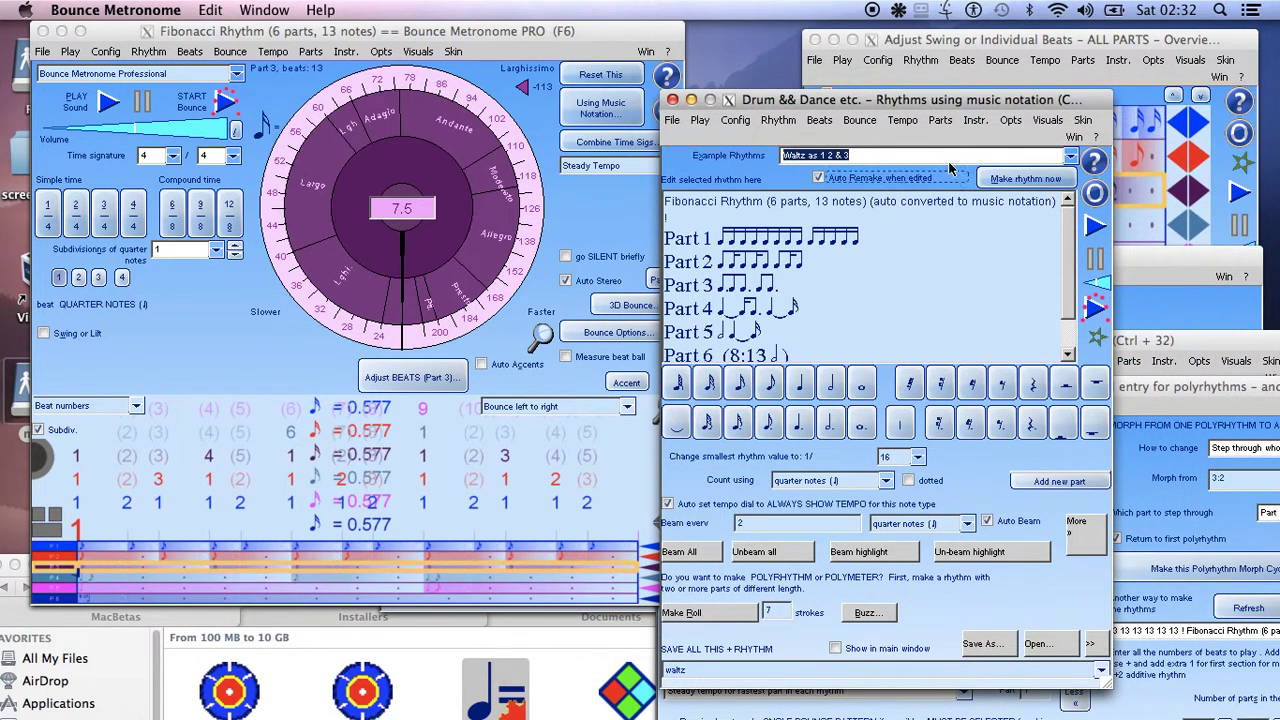
left_click_drag(842, 105, 815, 115)
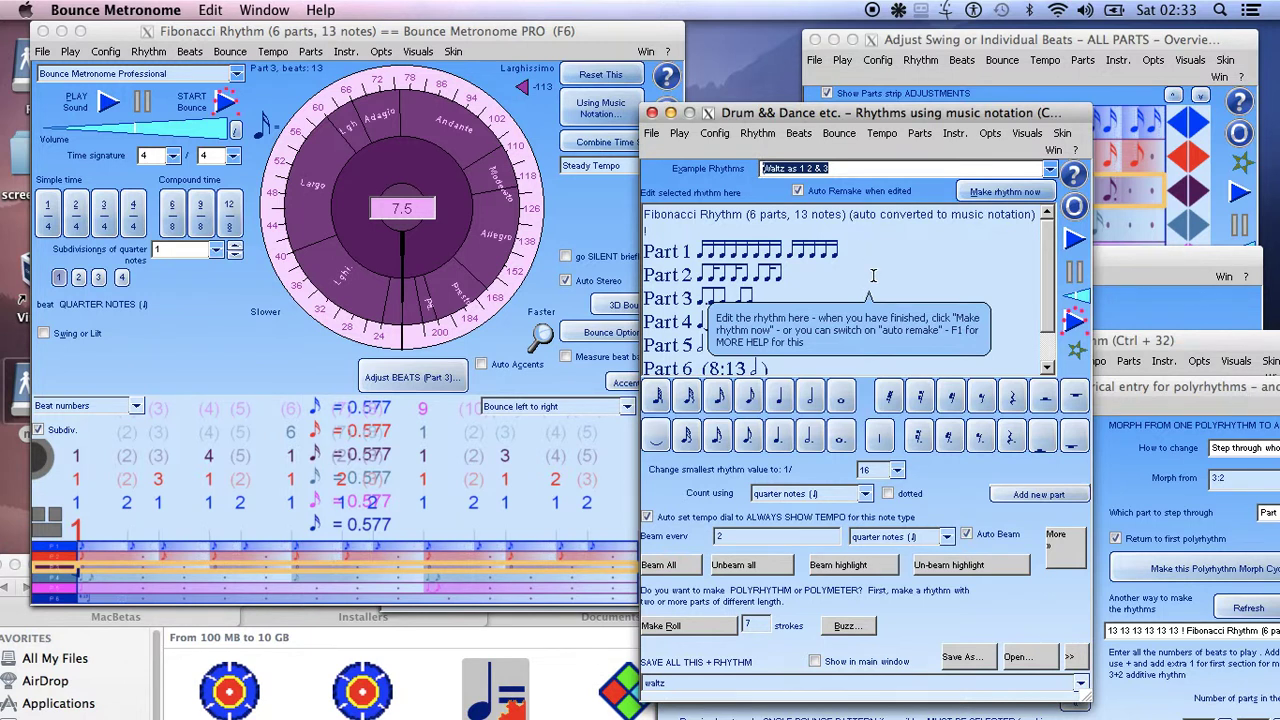
left_click(652, 112)
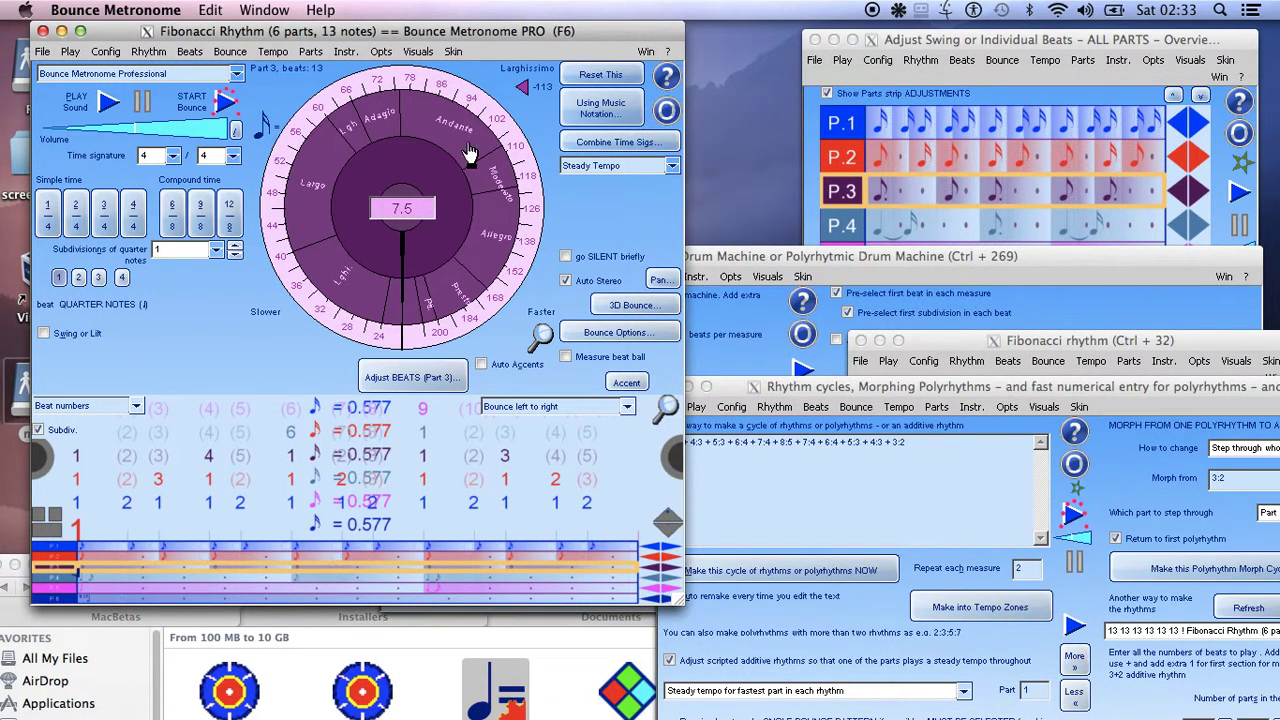
- Switch the metronome to the "Polytempi like pi/4 & golden ratio/4" preset, accepting the resets
left_click(238, 76)
scroll(238, 76, "up", 2)
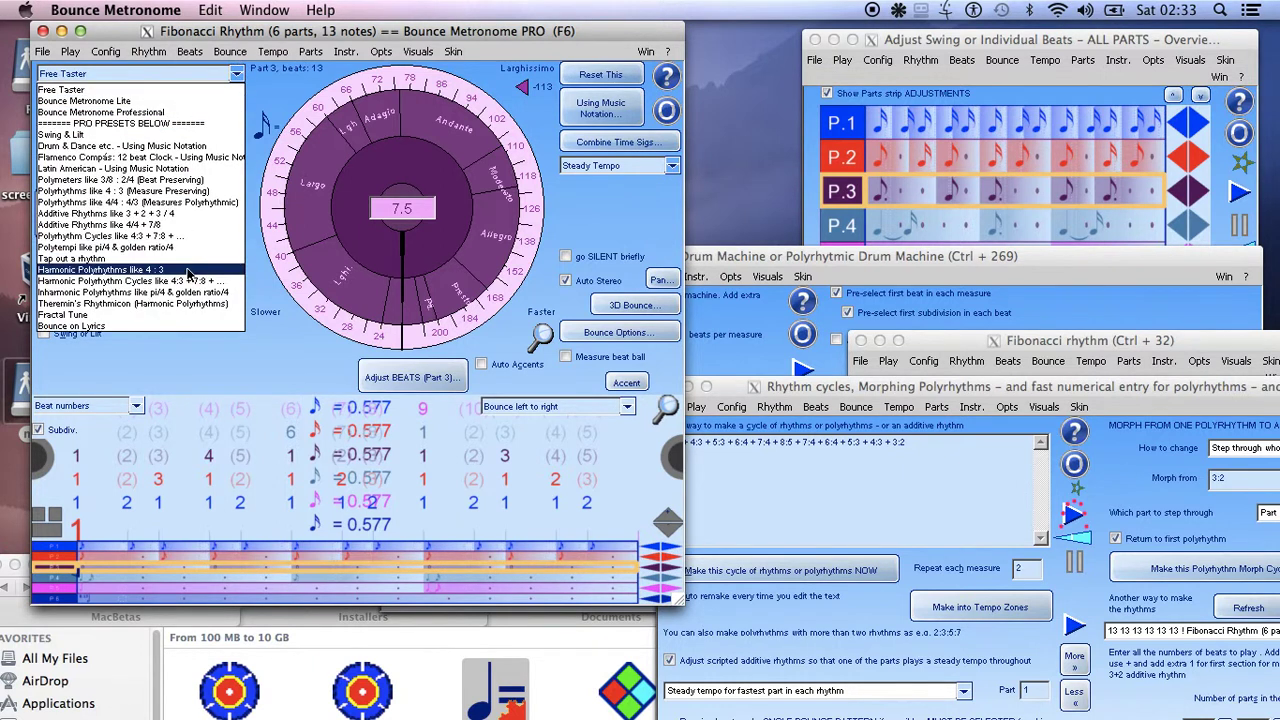
left_click(144, 248)
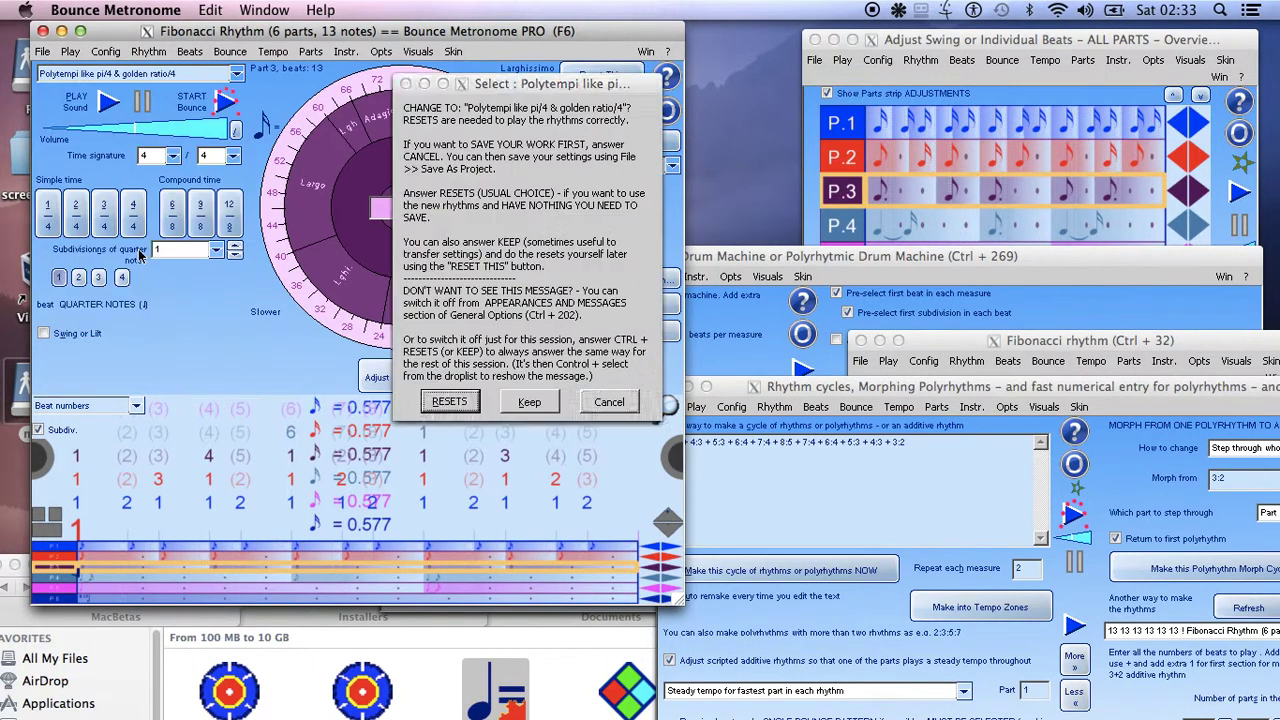
left_click(450, 402)
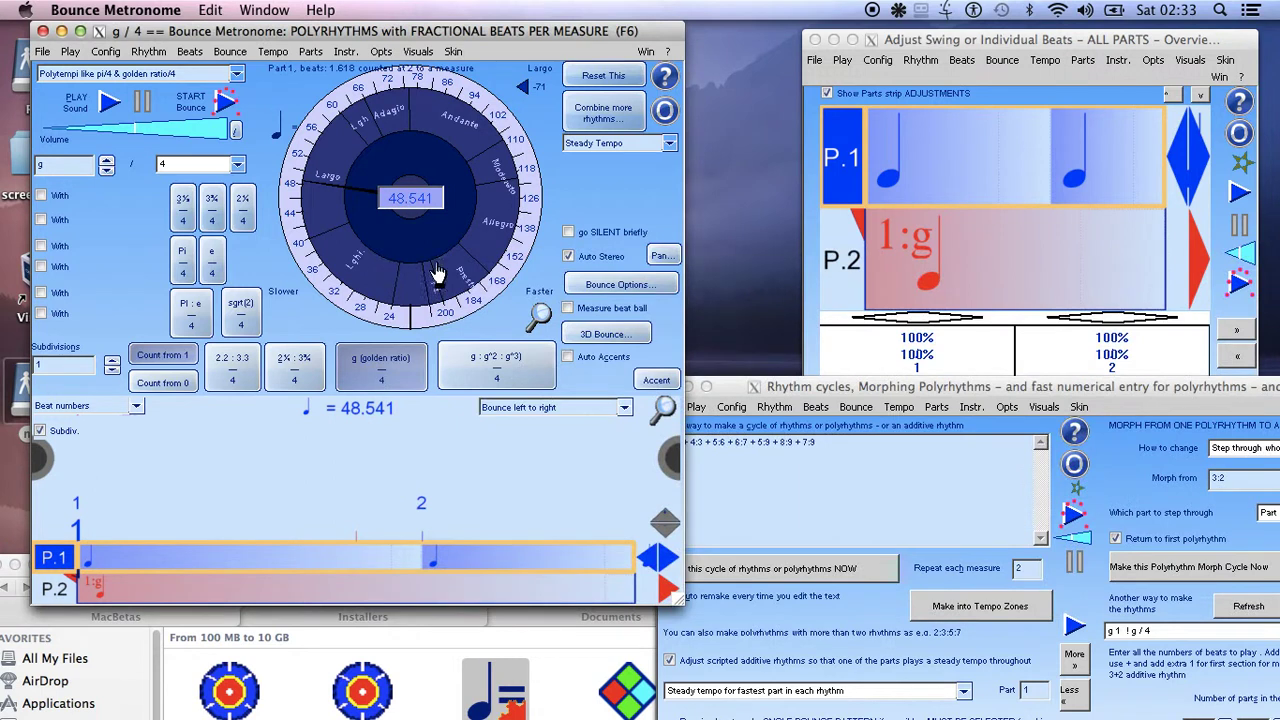
- Play the golden ratio polytempo rhythm for a while and stop the playback
left_click(392, 256)
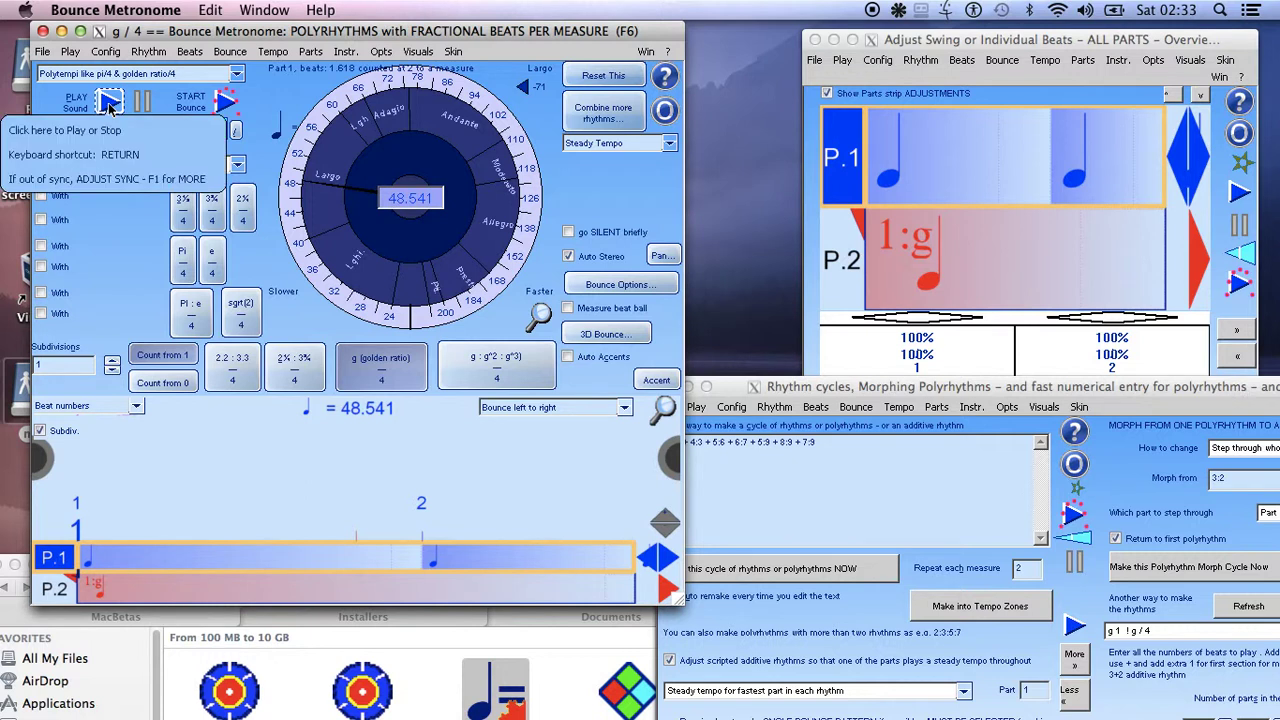
left_click(111, 105)
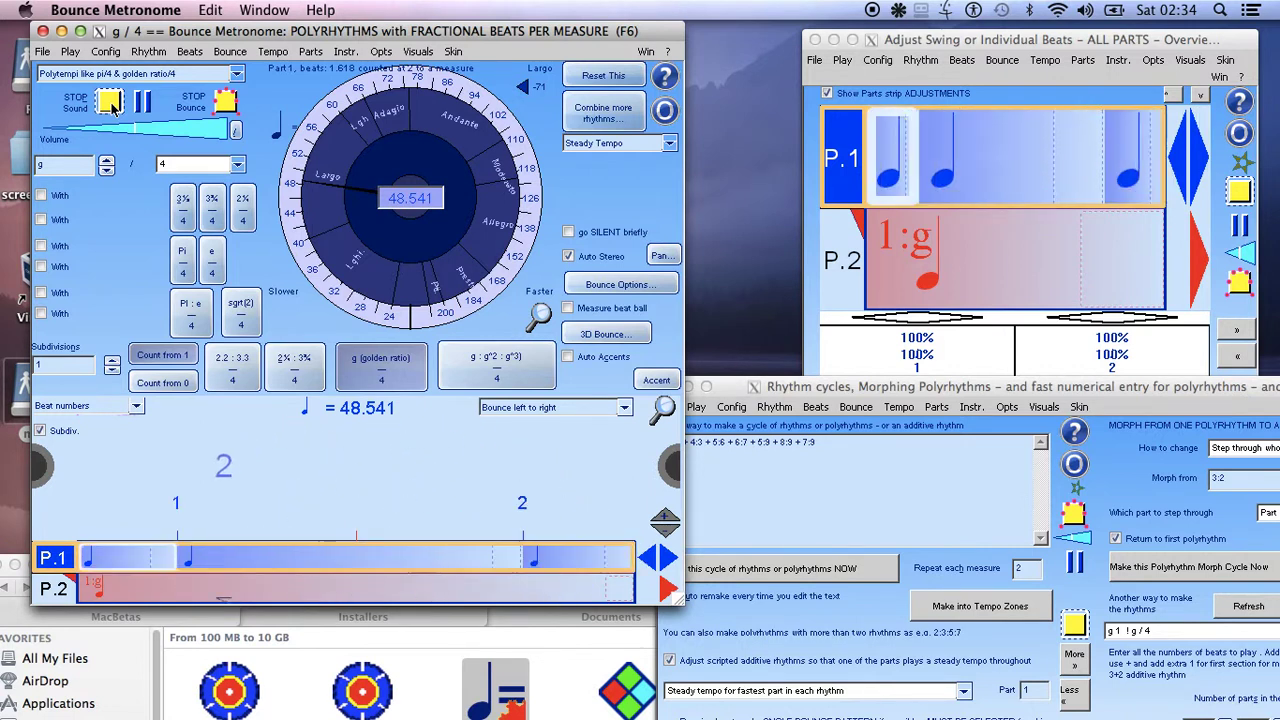
left_click(112, 105)
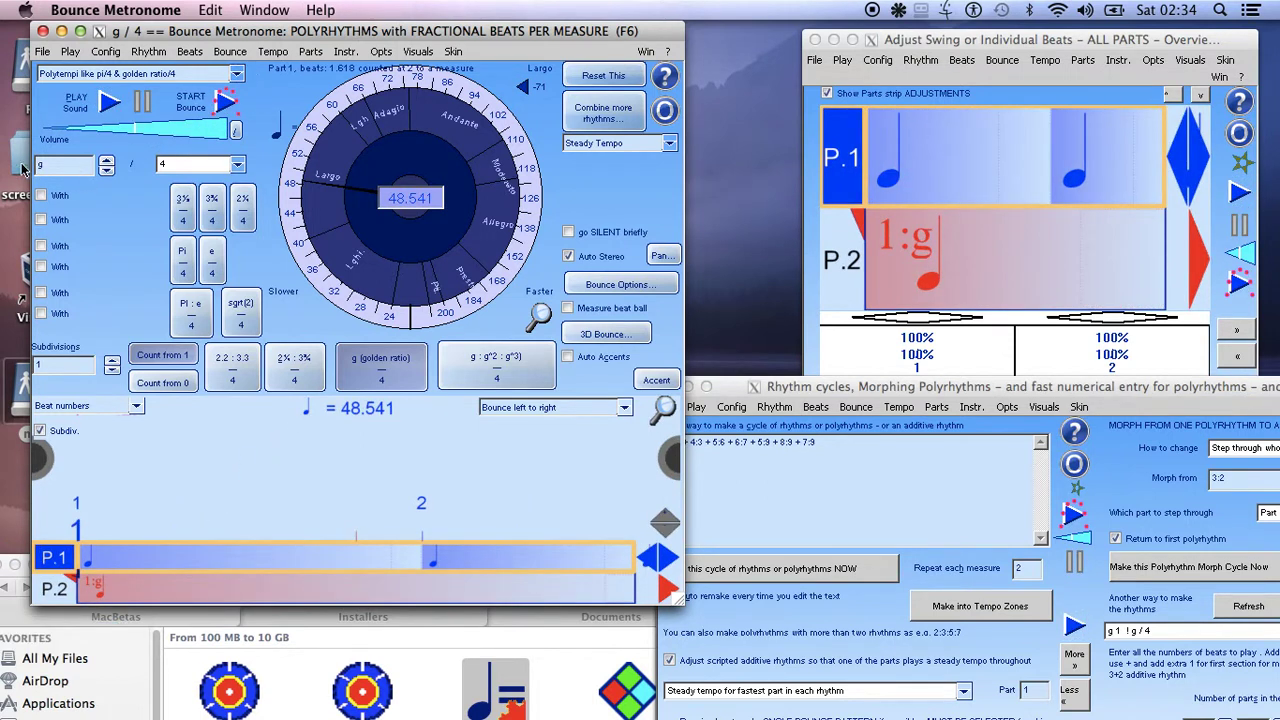
left_click(175, 165)
left_click(228, 106)
- Switch to the "Polyrhythms like 4/4 : 4/3 (Measures Polyrhythmic)" preset with resets, and inspect the second time signature's note value
left_click(237, 74)
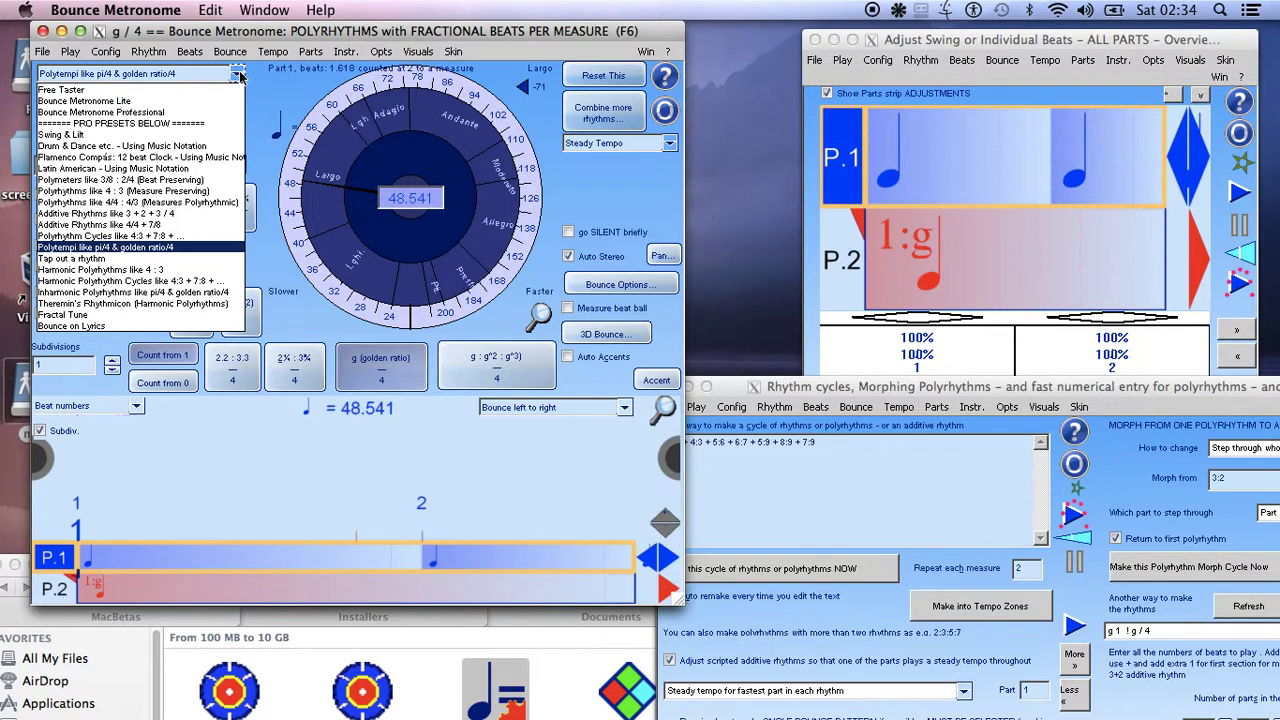
left_click(185, 203)
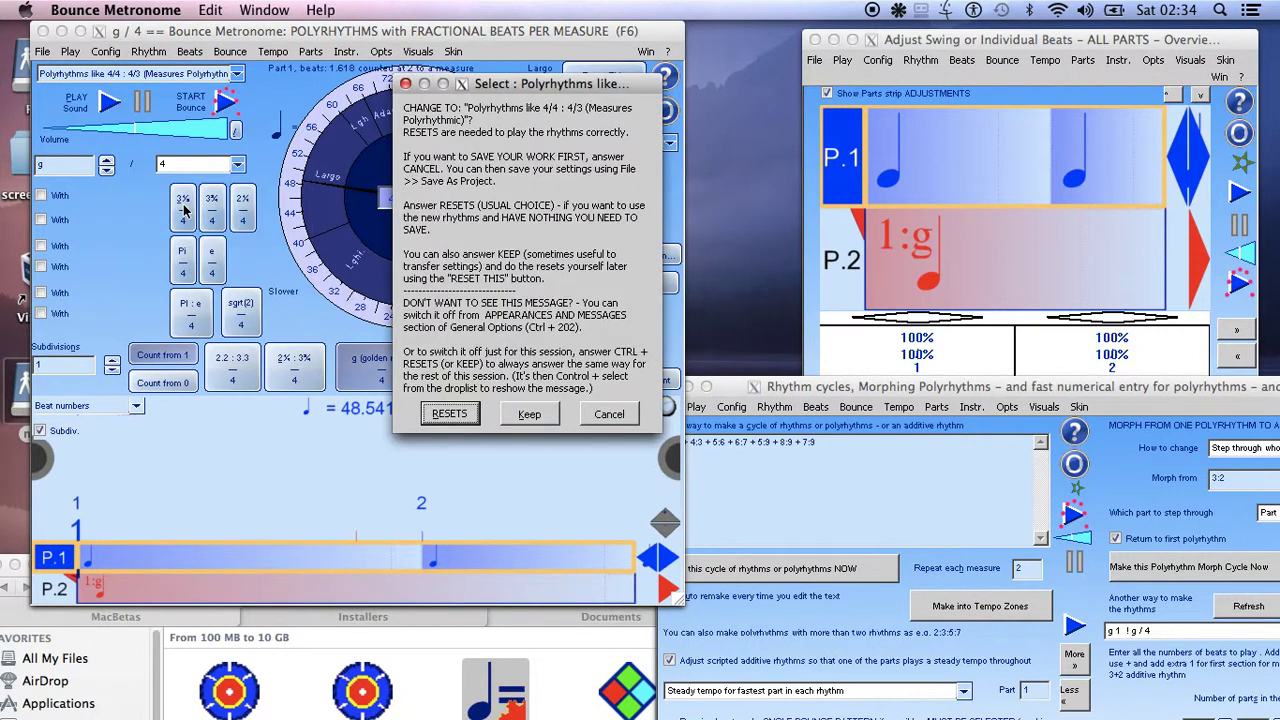
left_click(454, 414)
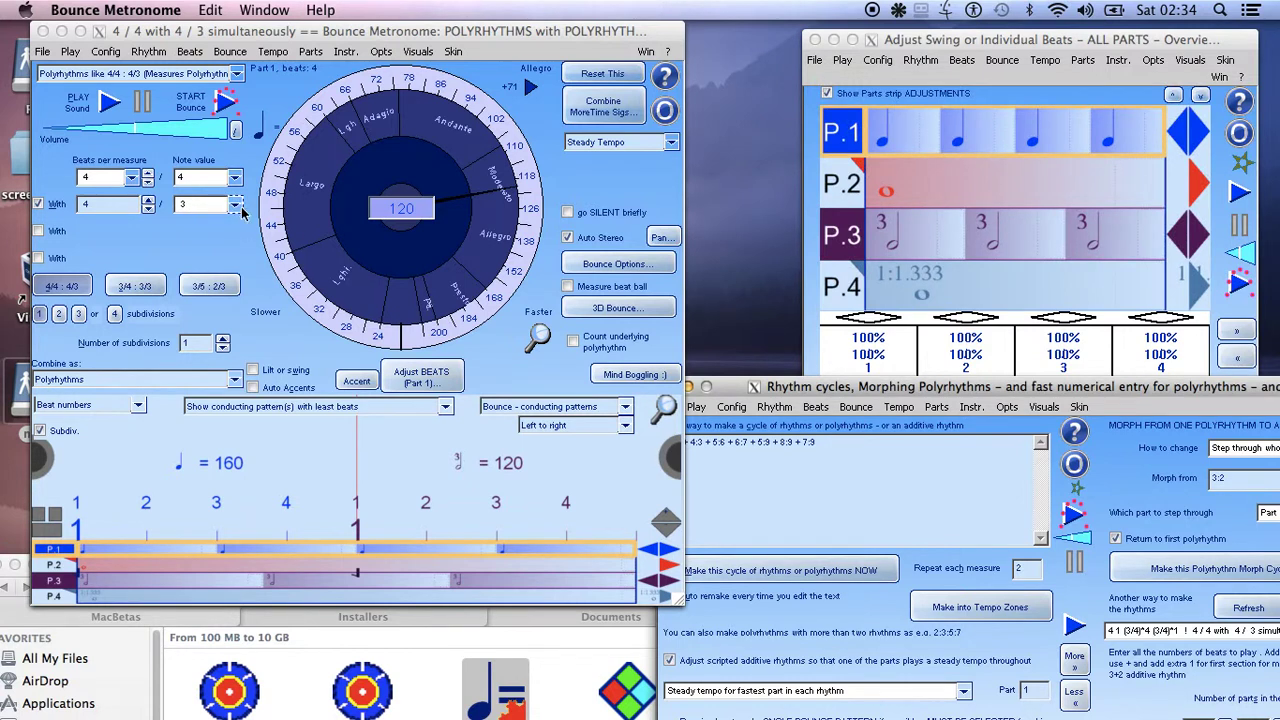
left_click(236, 205)
left_click(237, 205)
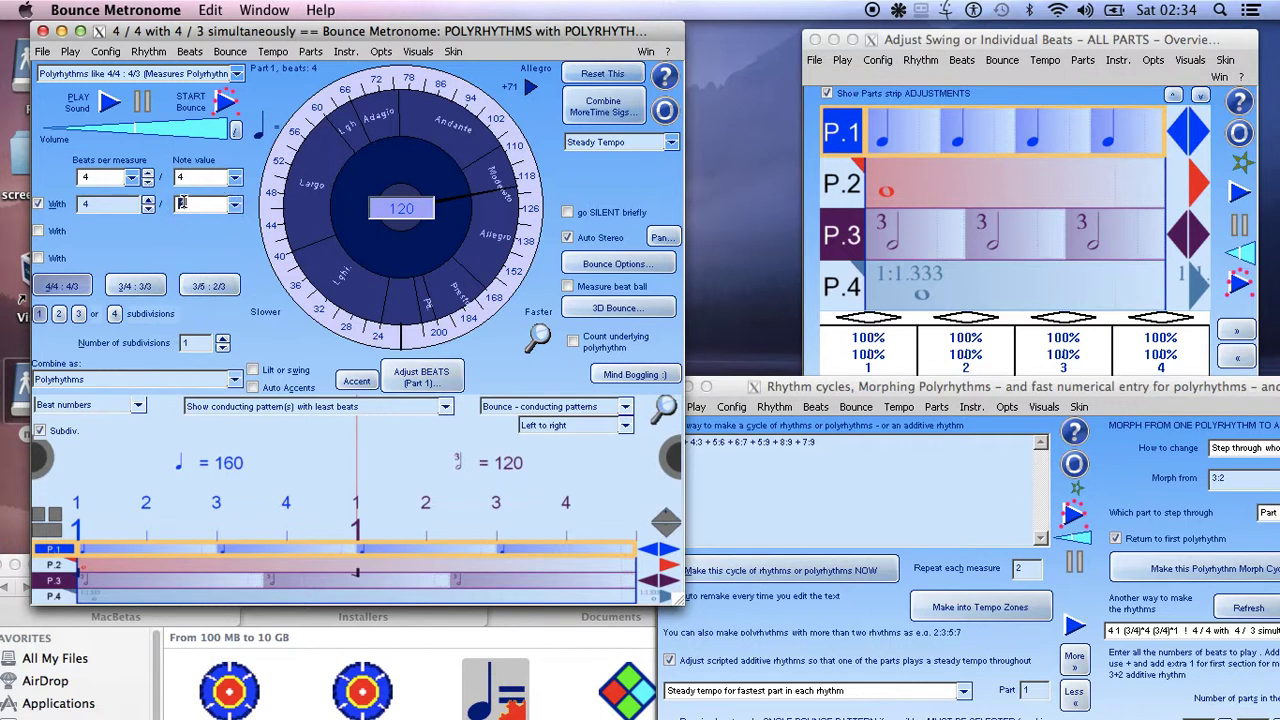
left_click(195, 205)
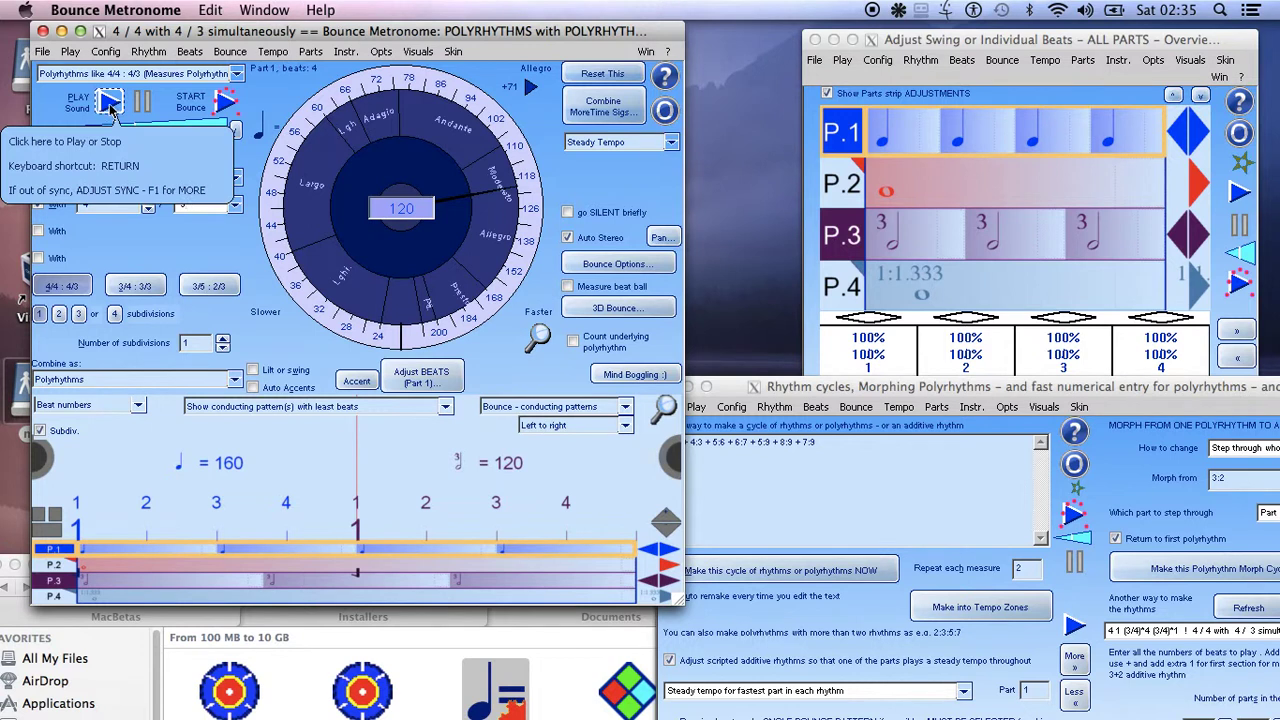
- Shift the main metronome window slightly so that it no longer overlaps the rhythm cycles window
mouse_move(314, 35)
left_mouse_down()
mouse_move(270, 34)
mouse_move(314, 38)
mouse_move(306, 49)
left_mouse_up()
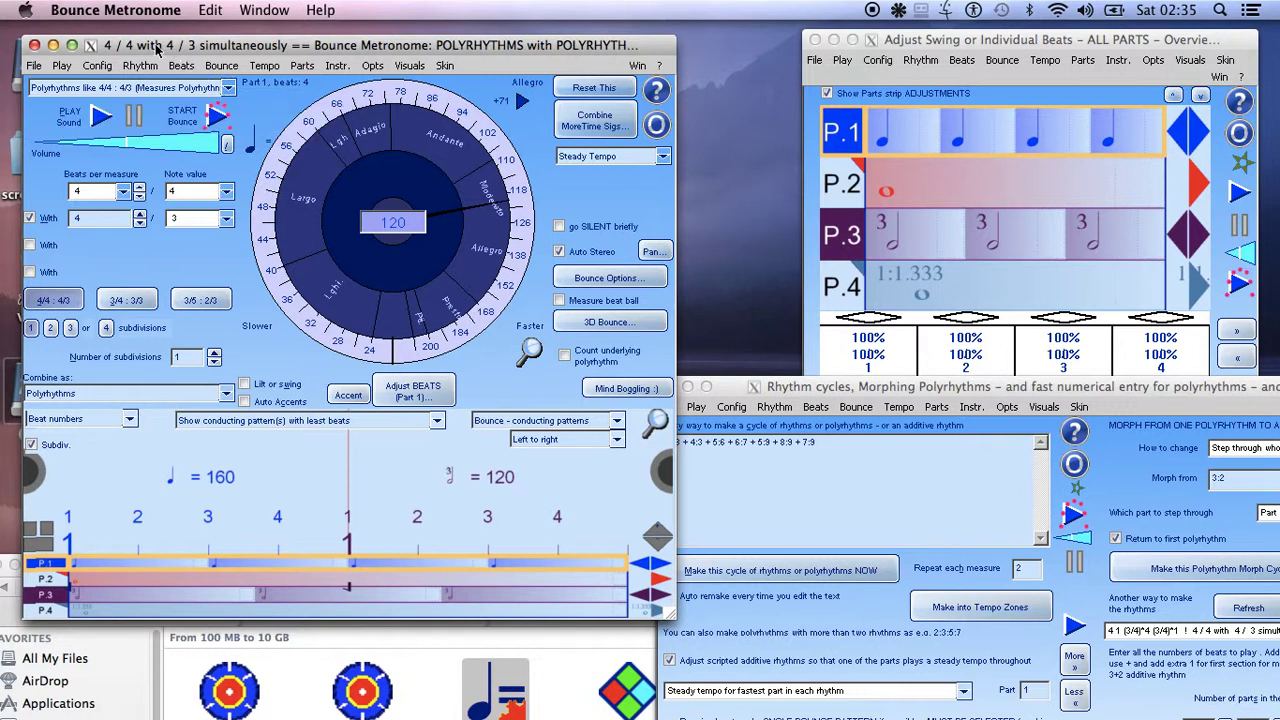
left_click_drag(157, 44, 147, 36)
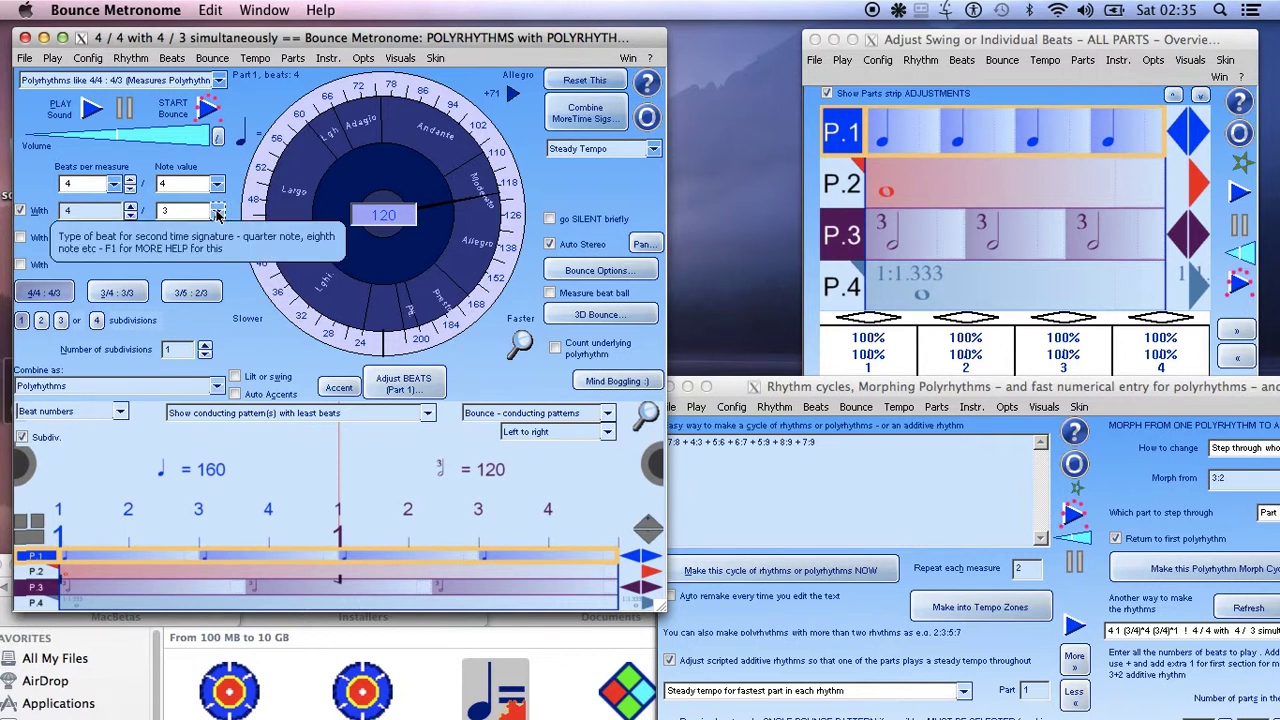
left_click_drag(237, 38, 224, 32)
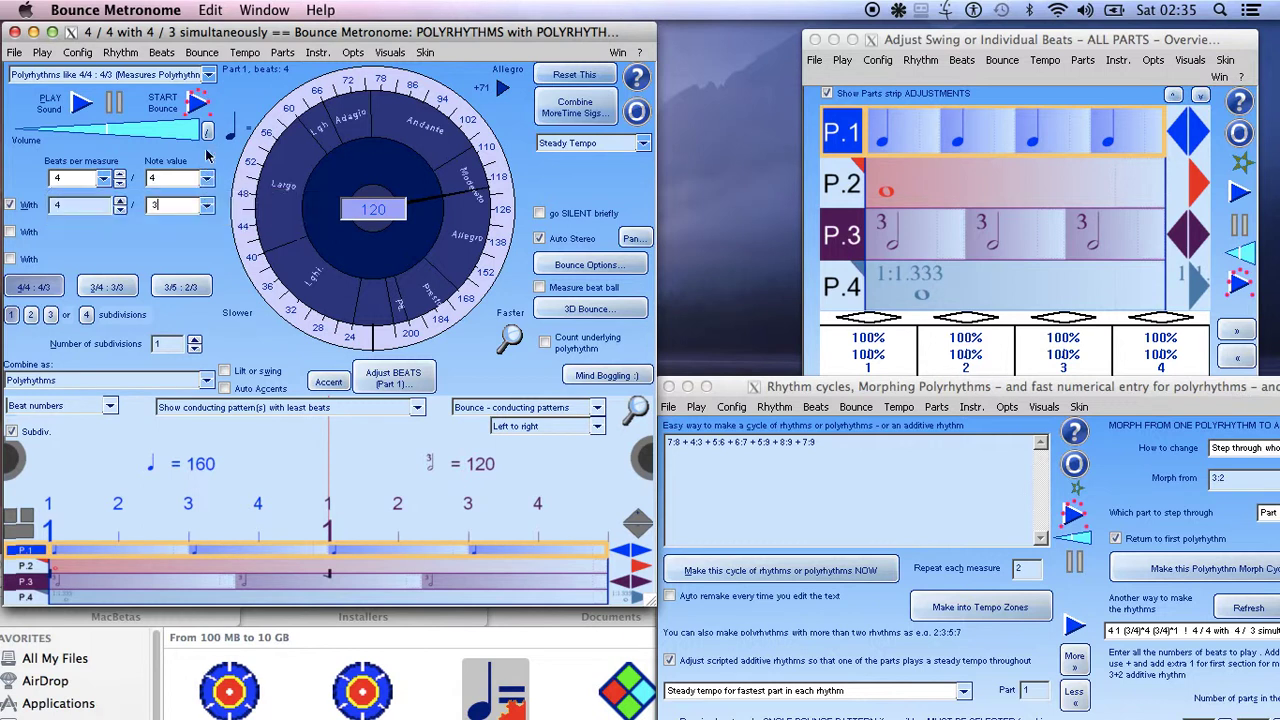
- Play the measures-polyrhythmic preset briefly, stop it, and set the second time signature's note value to 3
left_click(74, 111)
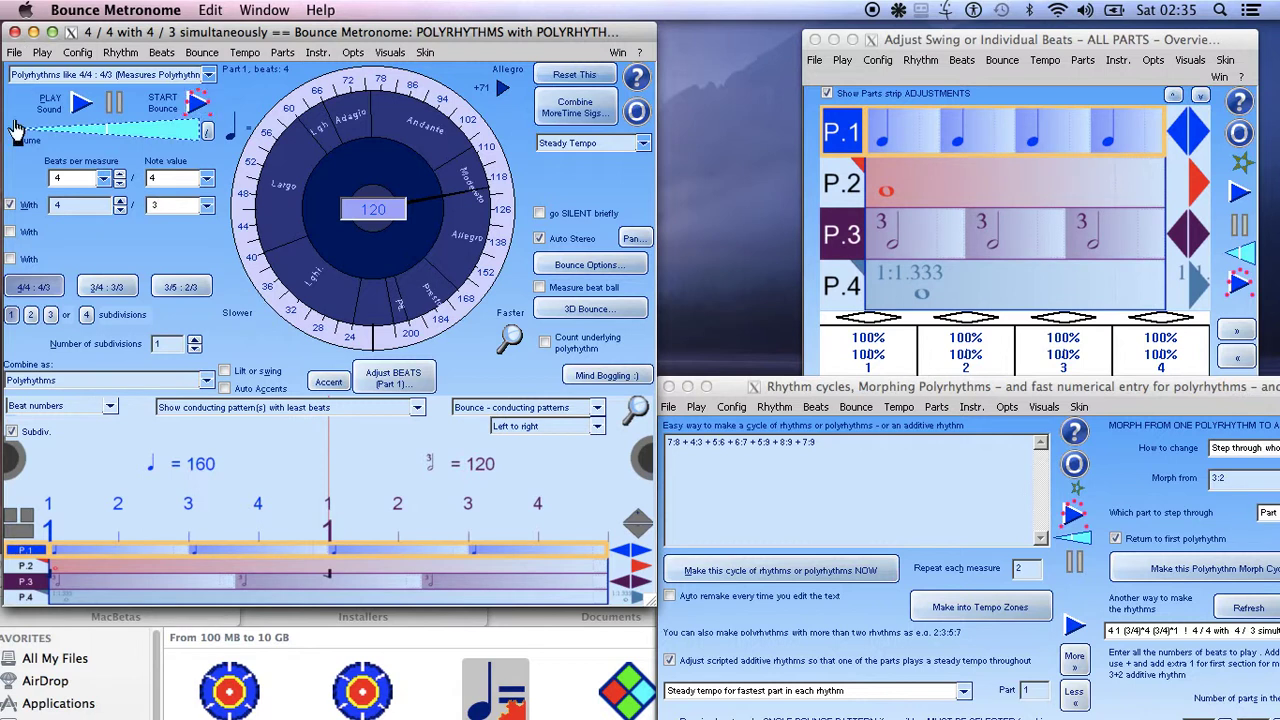
left_click(80, 104)
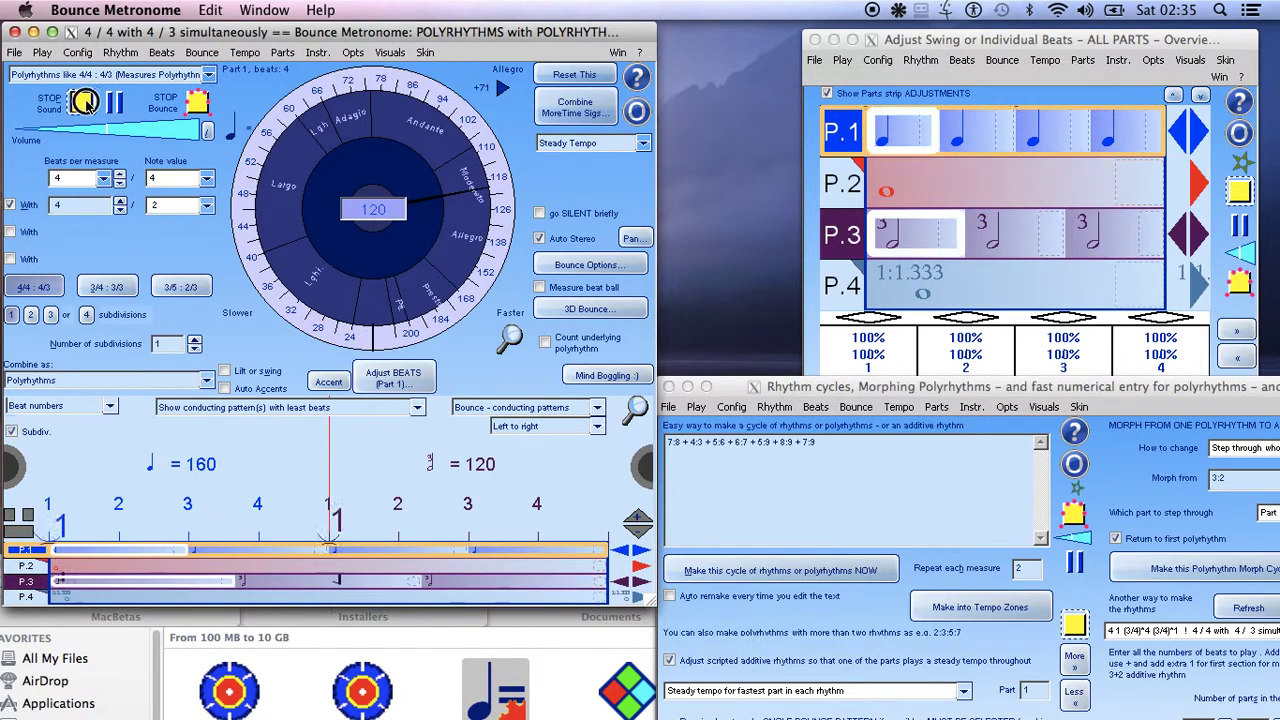
left_click(83, 102)
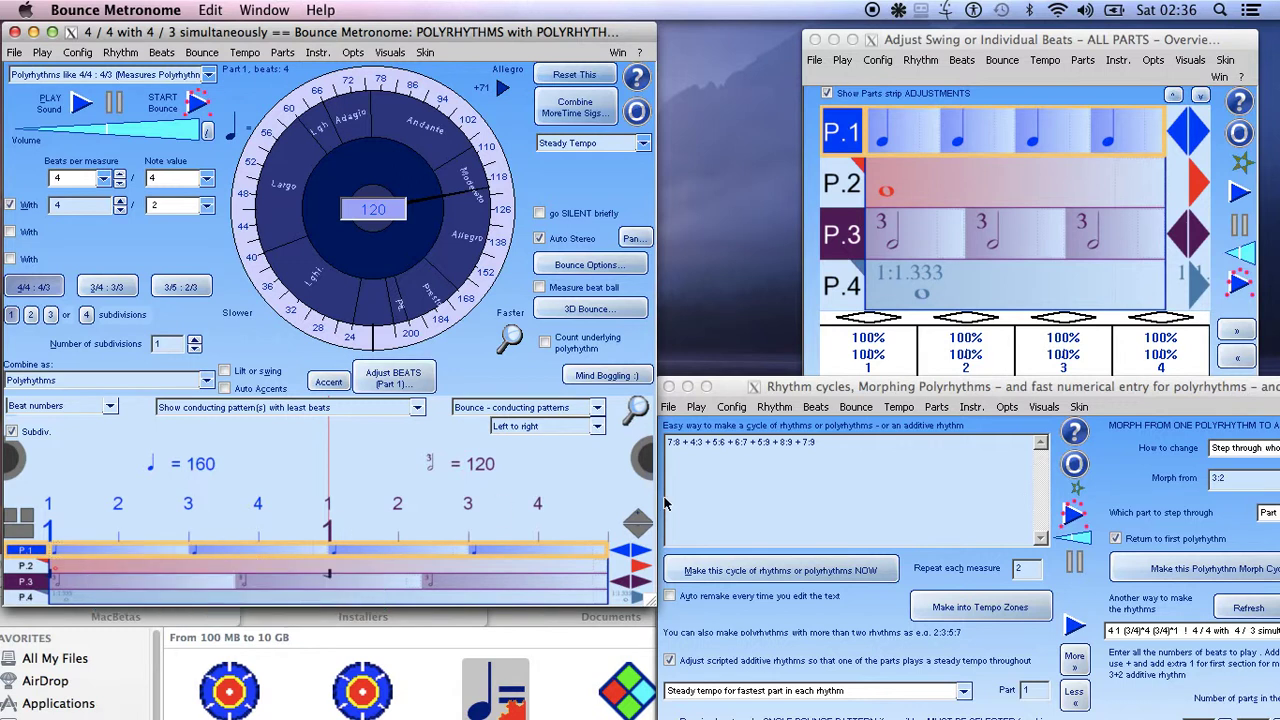
left_click(203, 208)
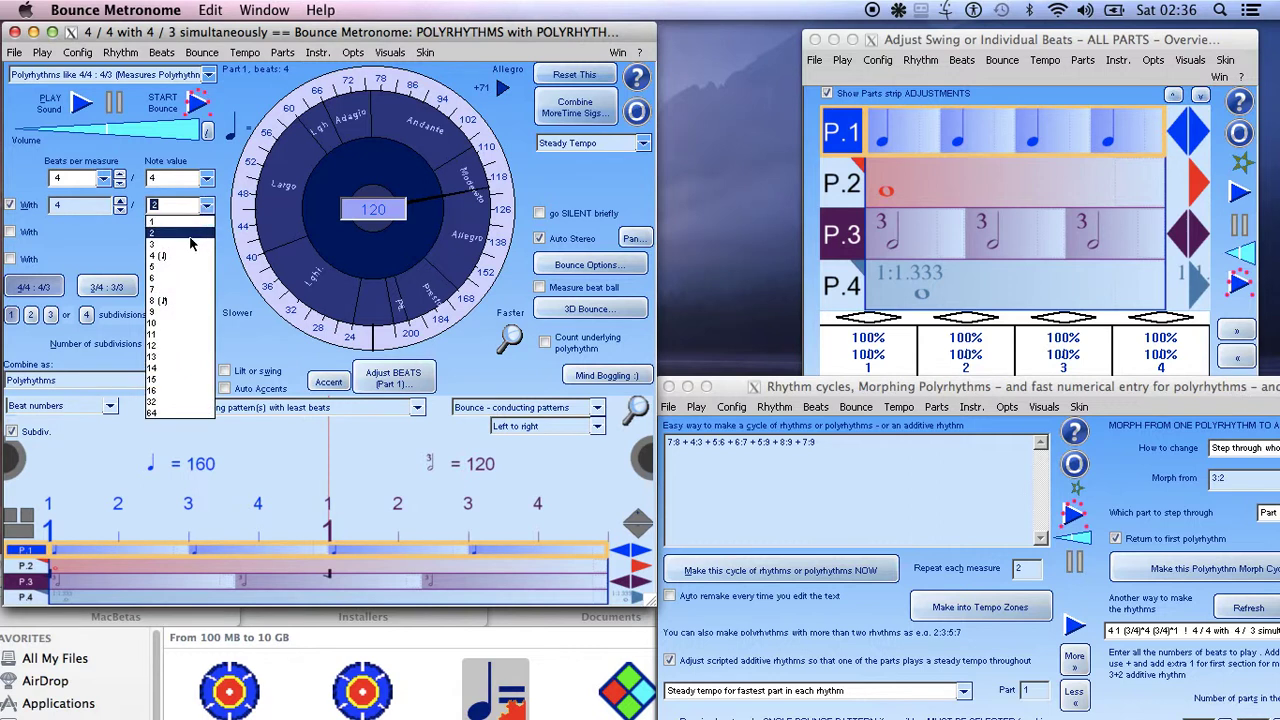
key("Escape")
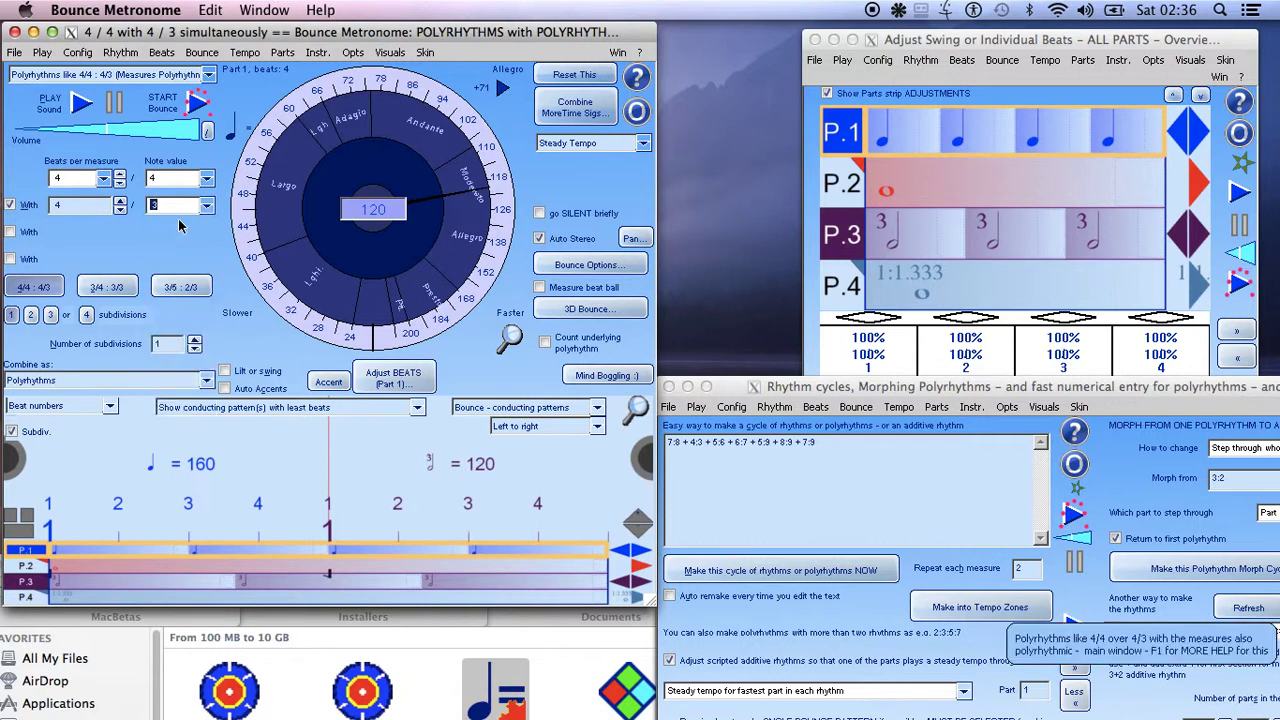
- Play the 4/4 with 4/3 polyrhythm, slow its tempo to 60, and stop it
left_click(82, 103)
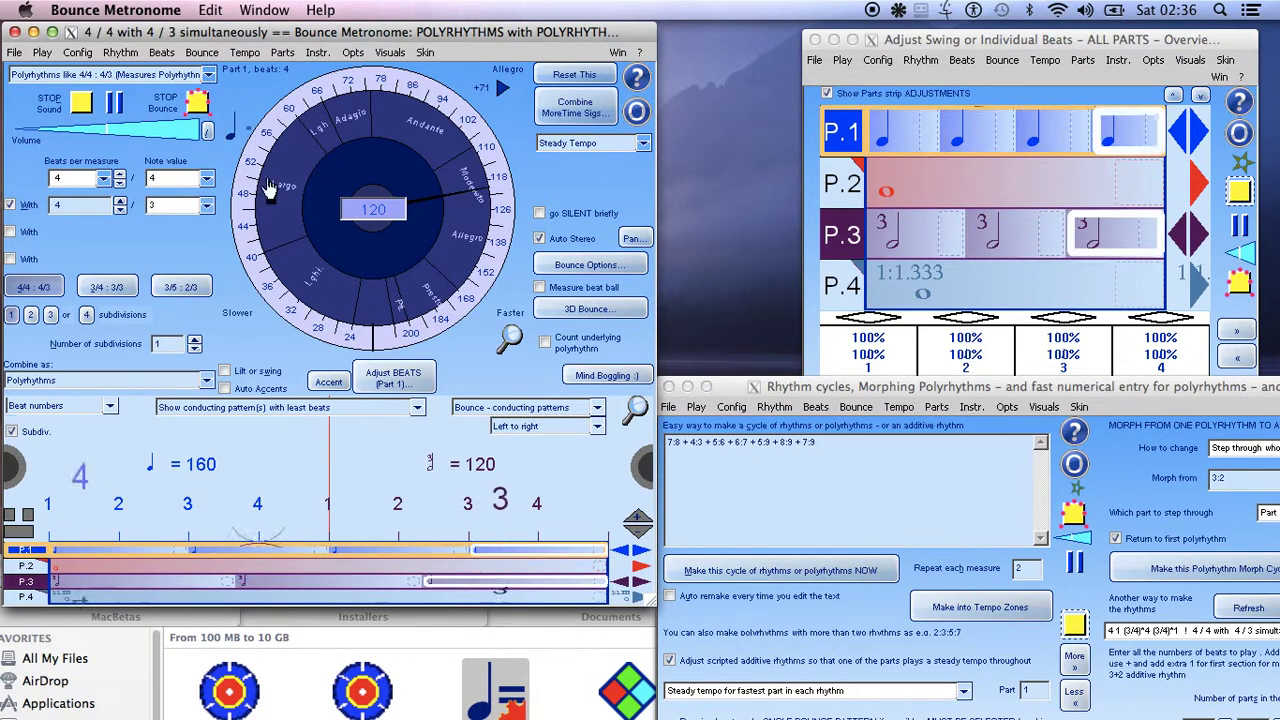
left_click(300, 132)
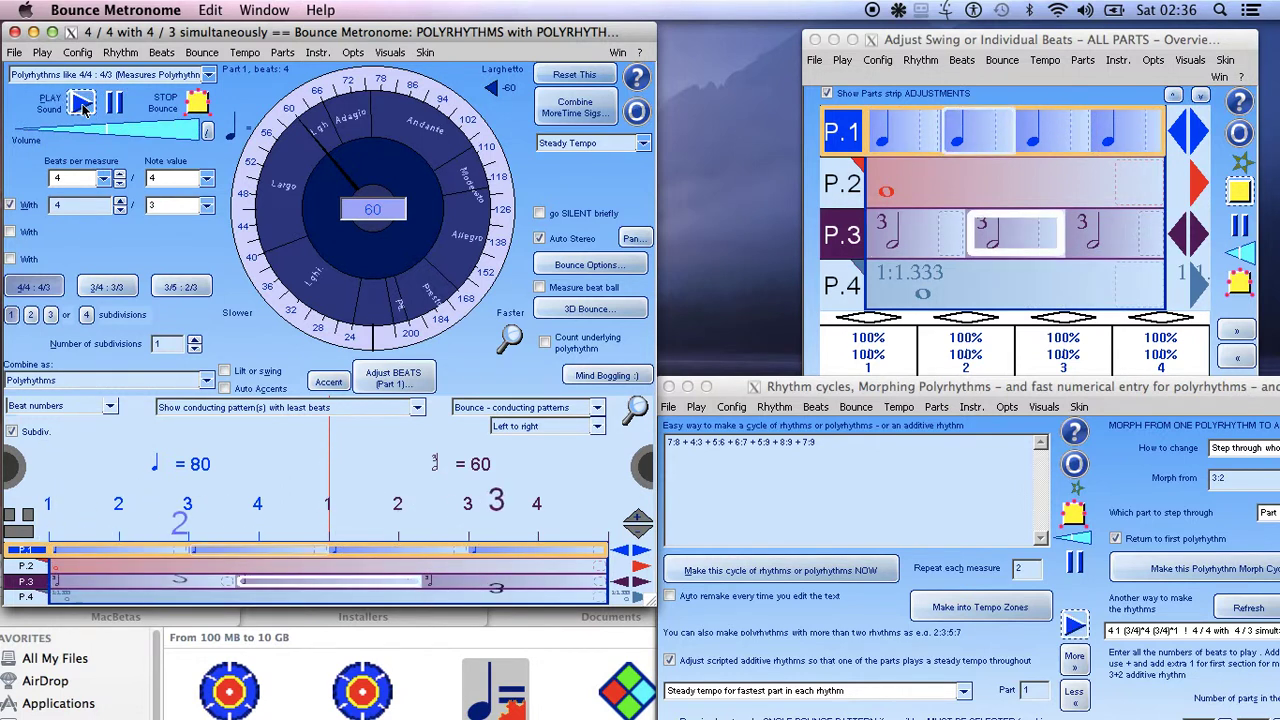
left_click(84, 106)
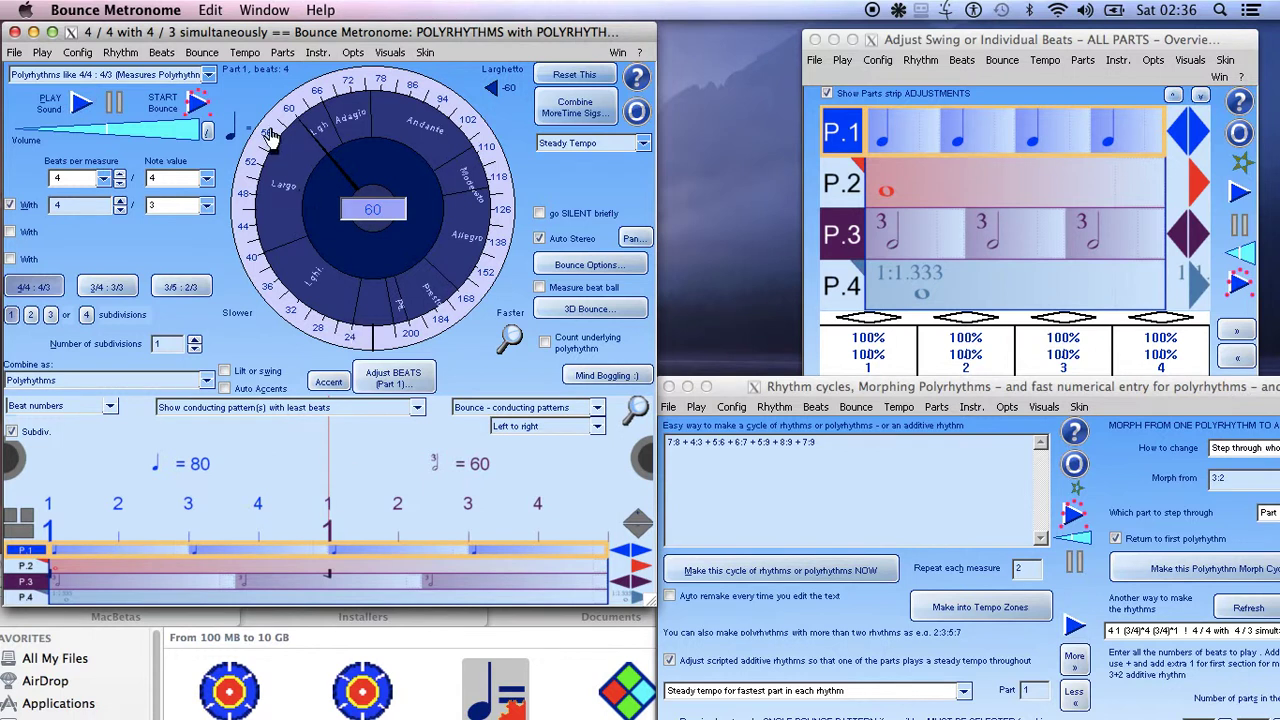
- Change the rhythm to 3/5 : 2/3, listen to it and stop it, and look through the preset list without choosing another
left_click(181, 288)
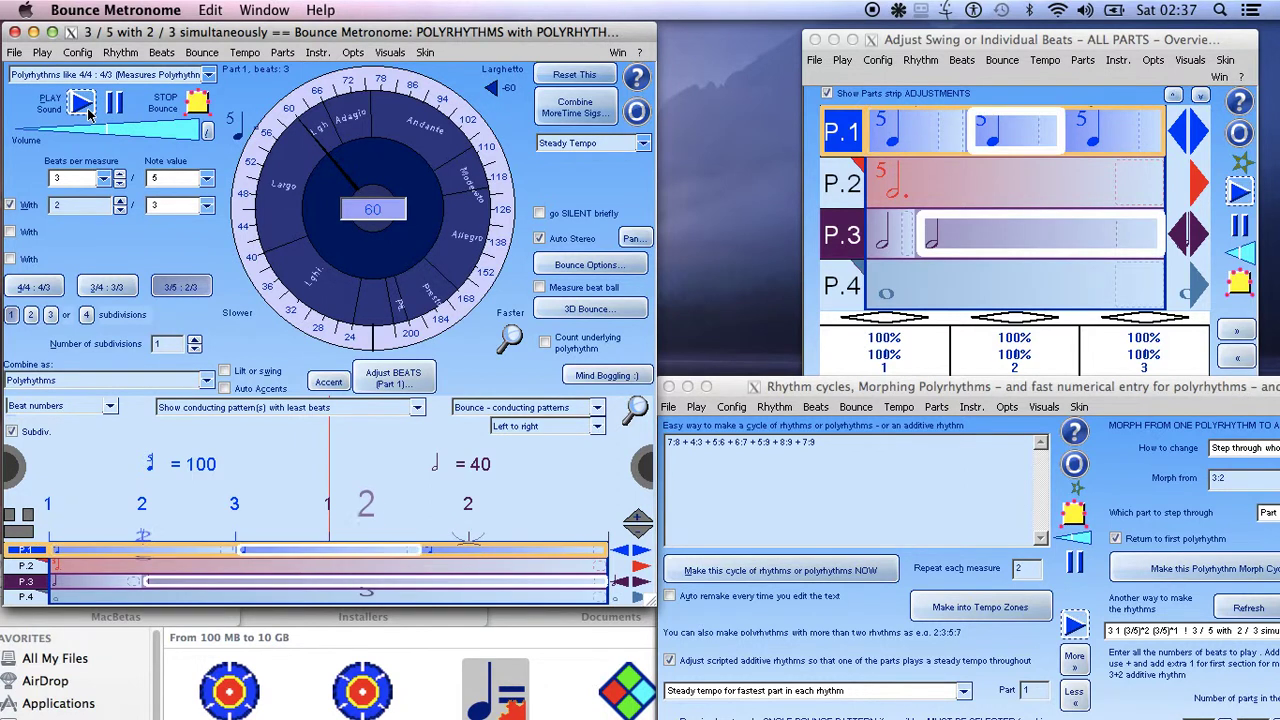
left_click(85, 108)
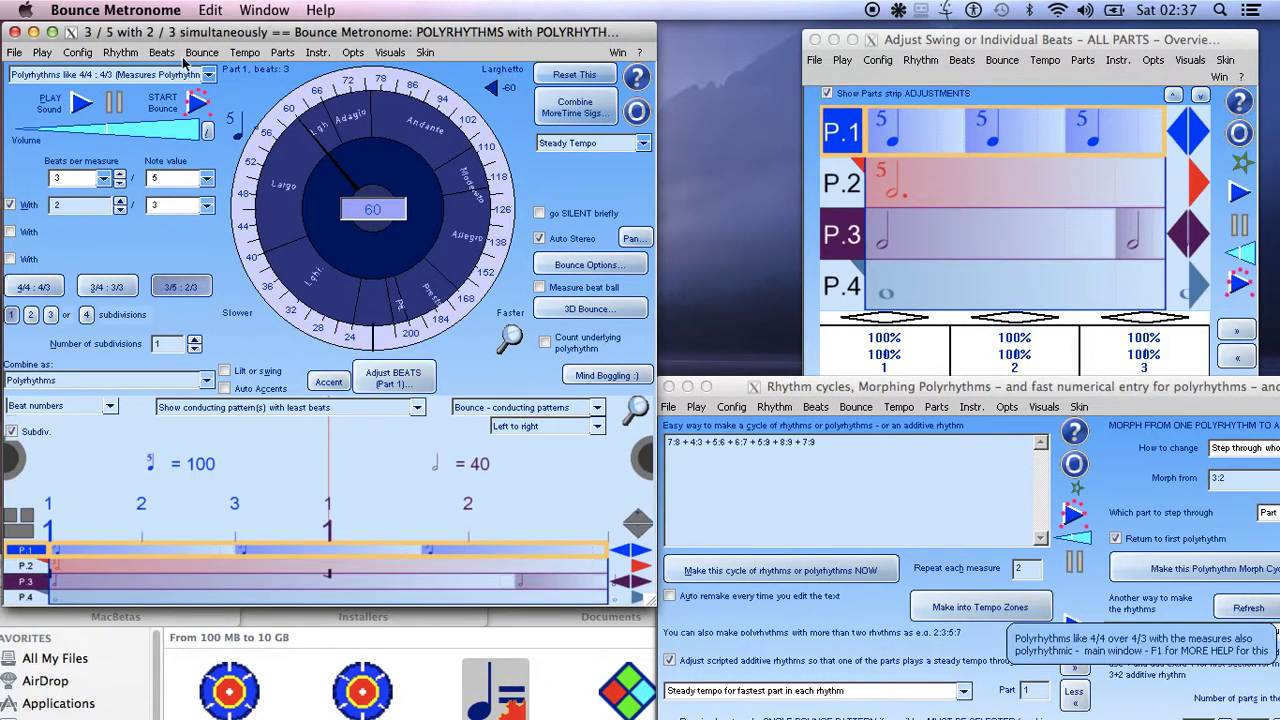
left_click(209, 75)
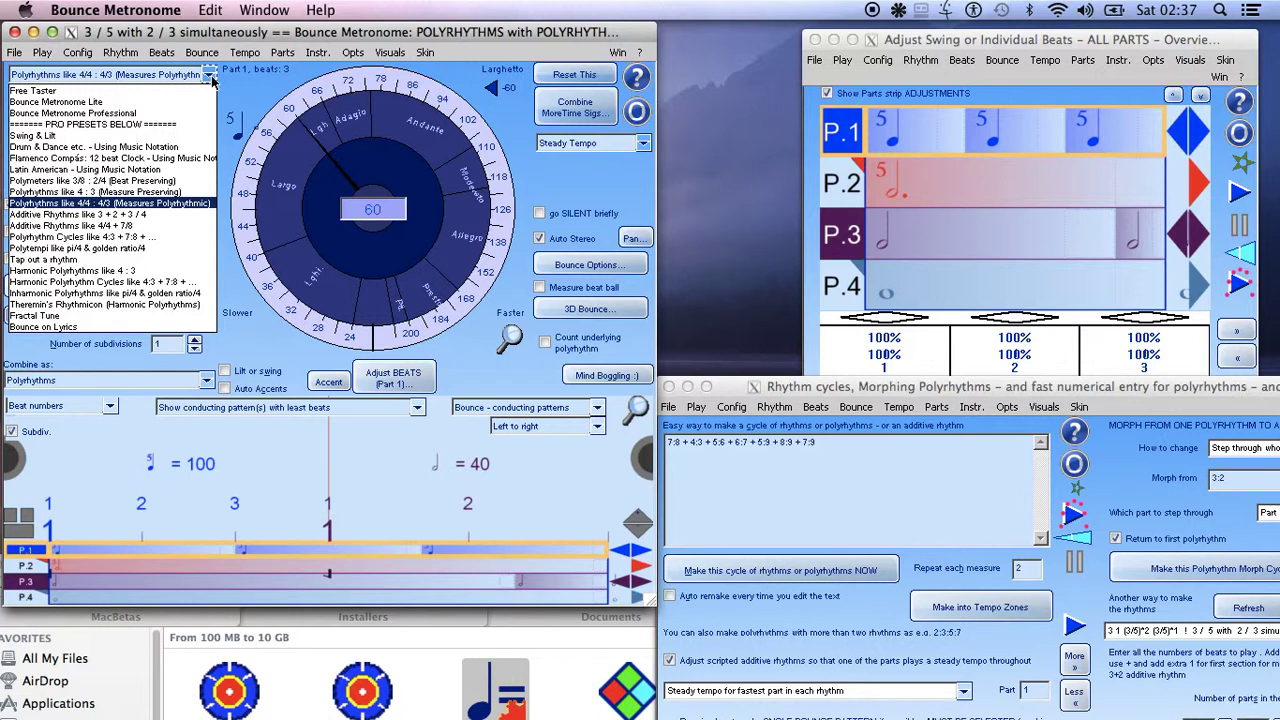
left_click(225, 28)
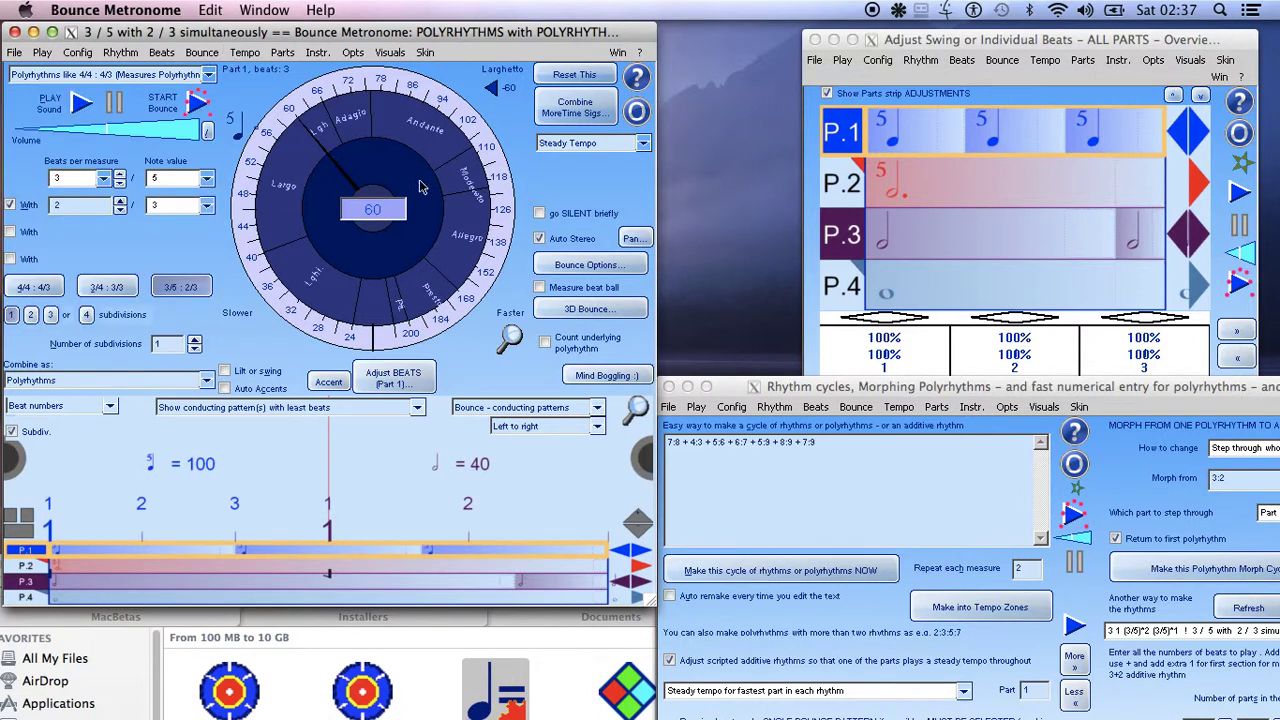
- Reposition the rhythm cycles window so its full width fits on screen, and bring the main metronome window to the front
left_click_drag(762, 386, 432, 213)
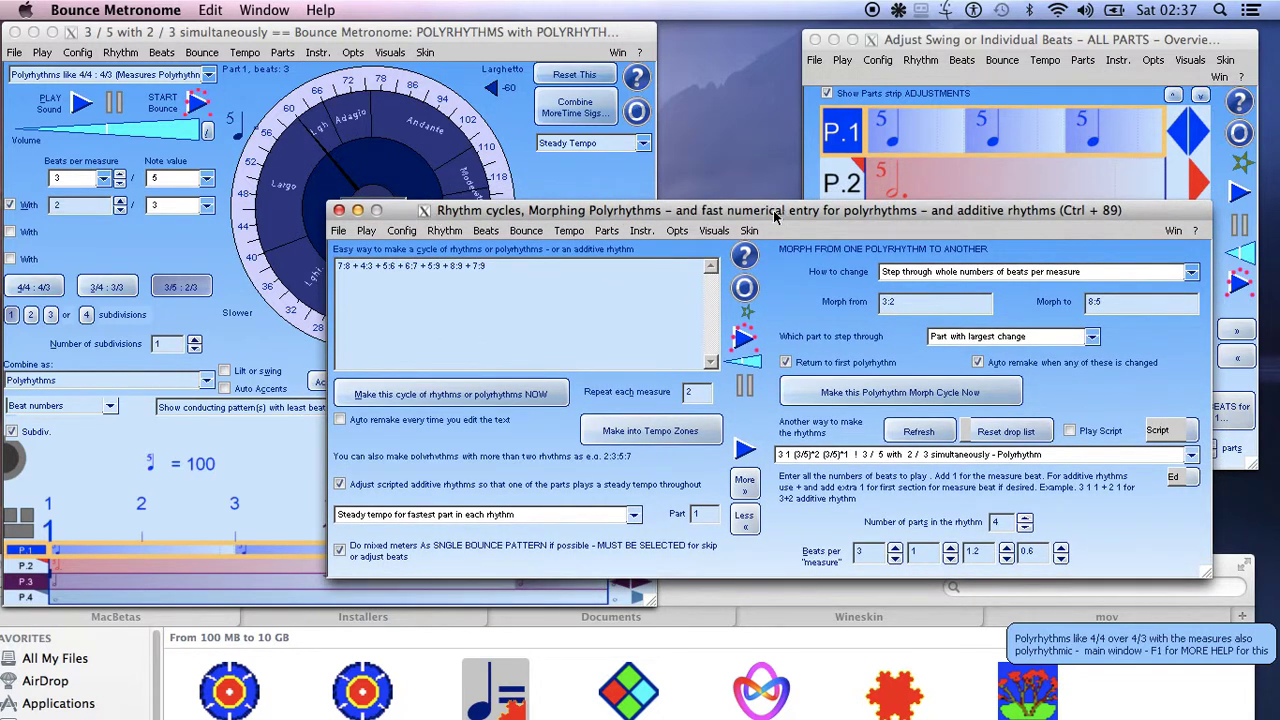
left_click_drag(743, 214, 737, 283)
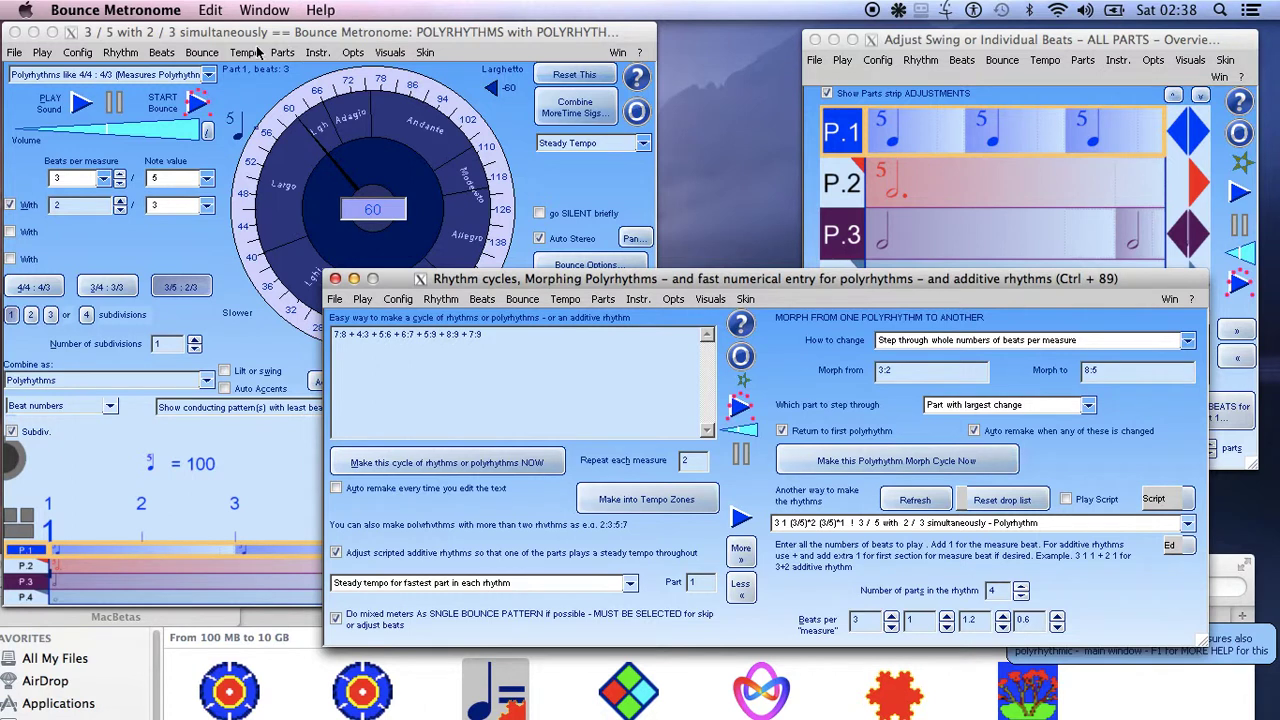
left_click(170, 34)
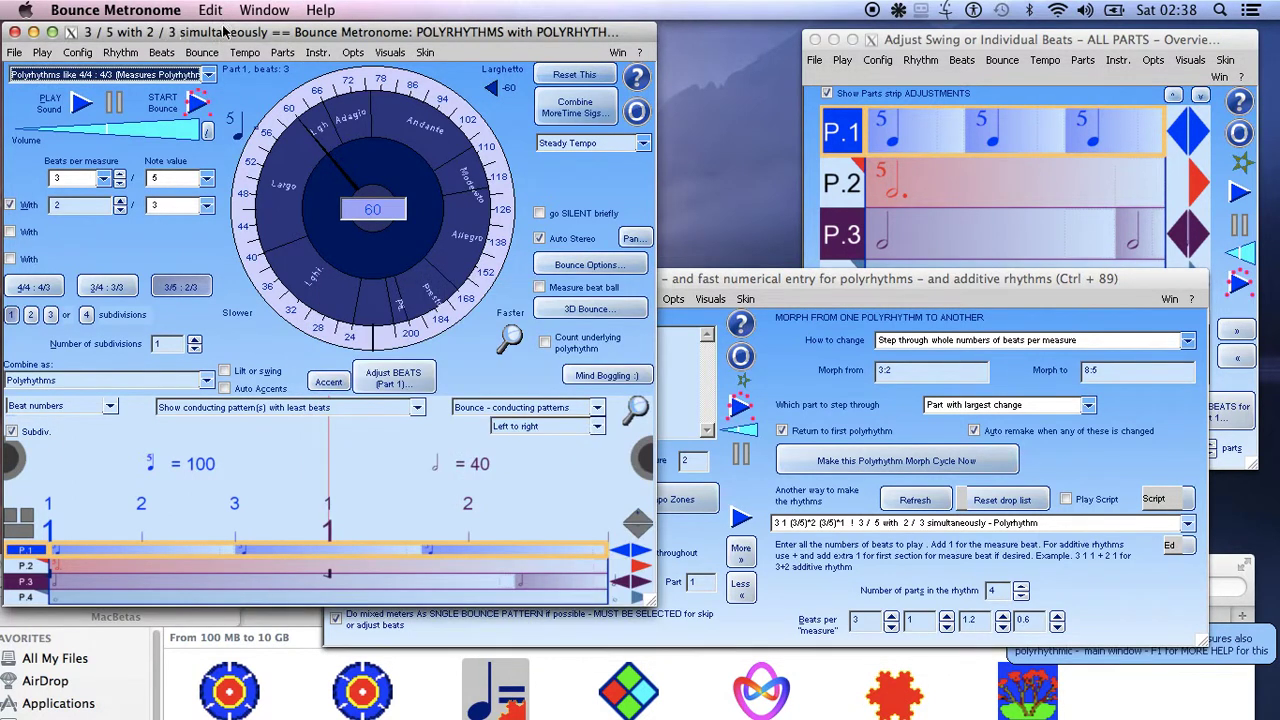